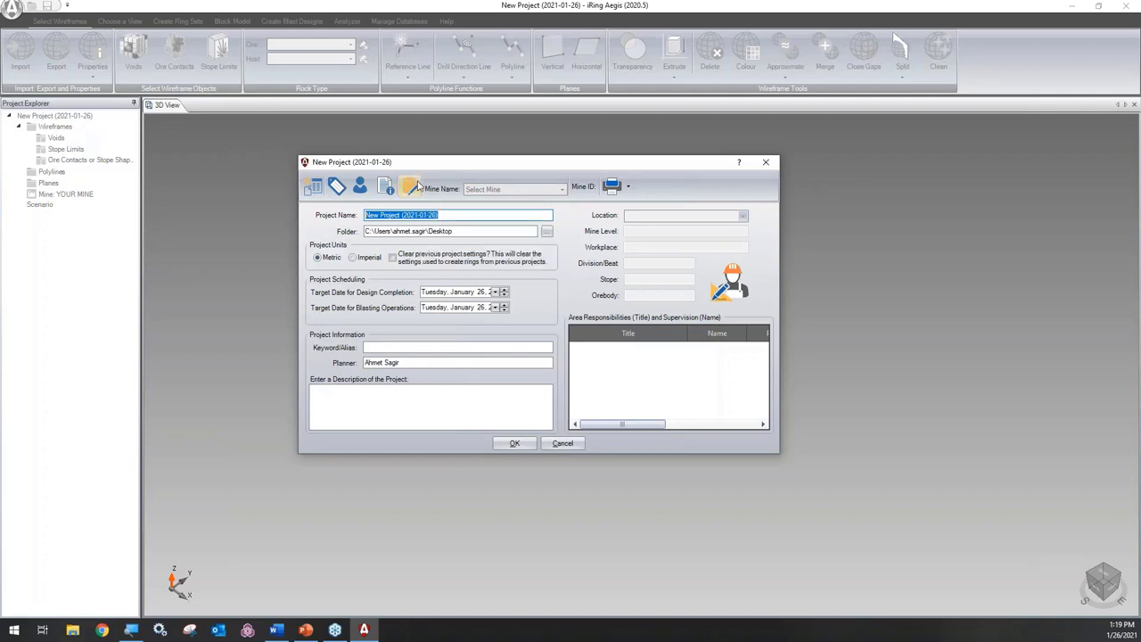
Open the data management window from the new project setup, maximize it, and view the YOUR MINE record
left_click(410, 185)
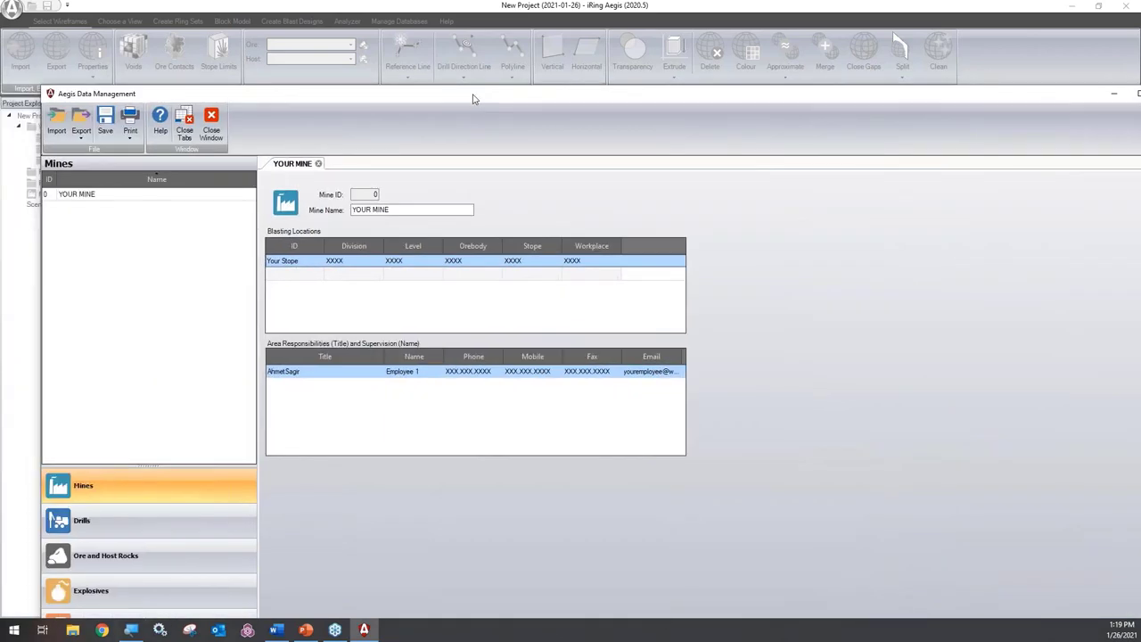
double_click(472, 98)
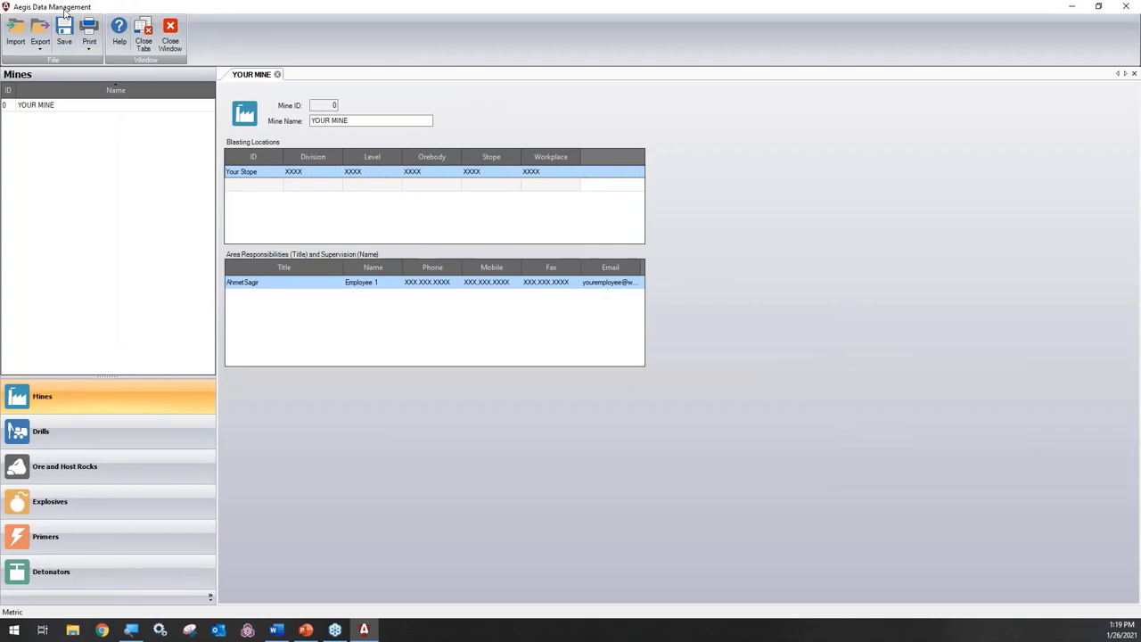
left_click(89, 396)
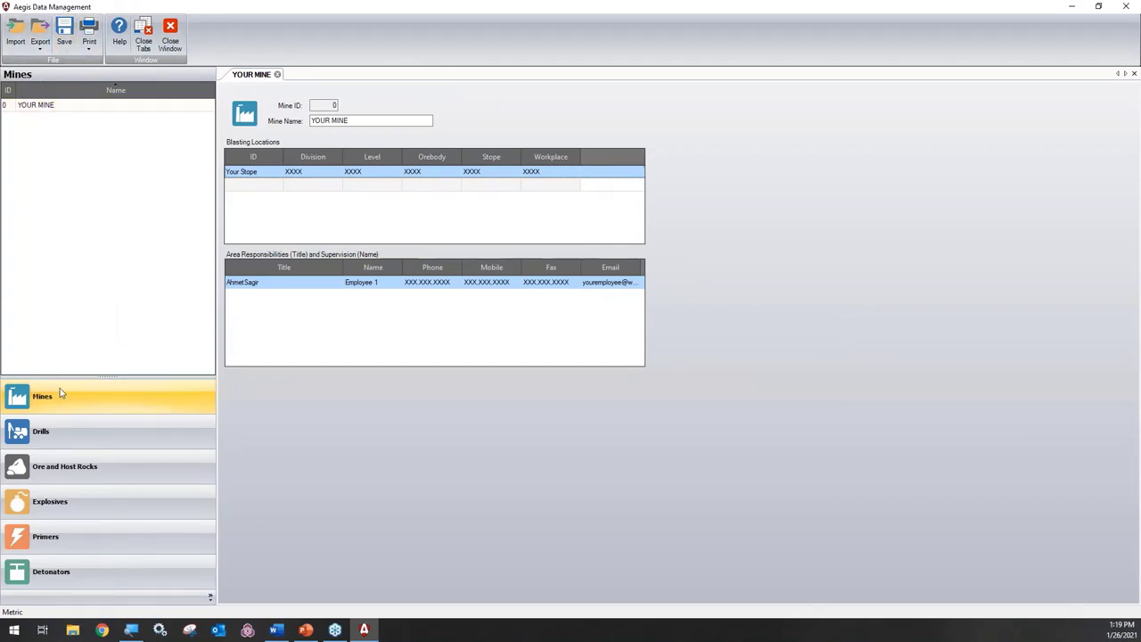
left_click(41, 106)
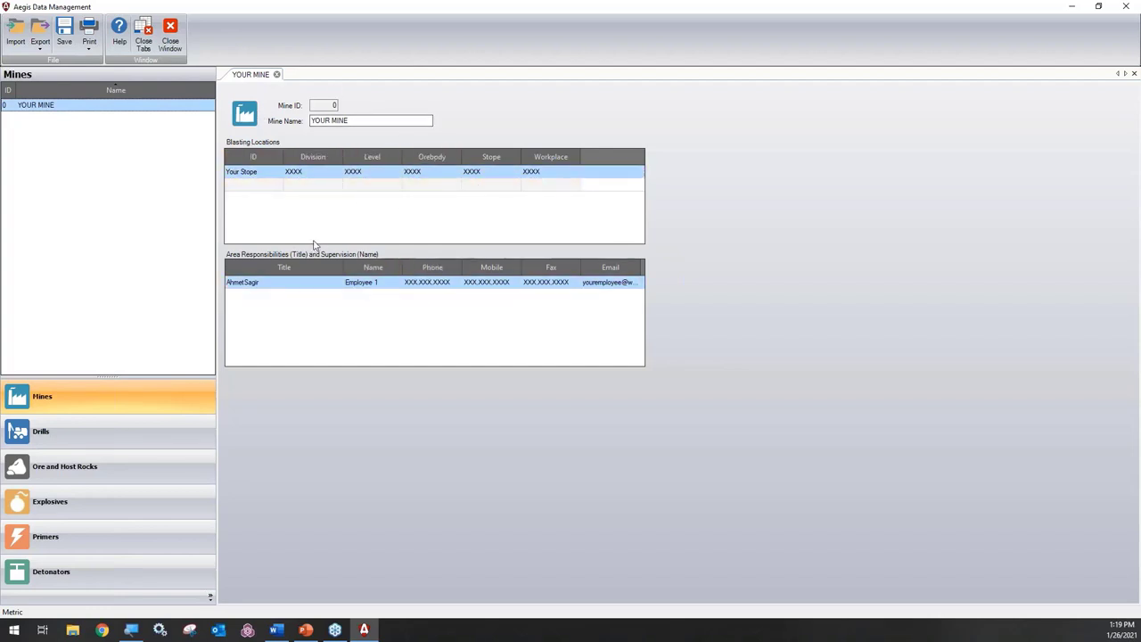
Add a new blank drill rig entry to the drills database
left_click(114, 441)
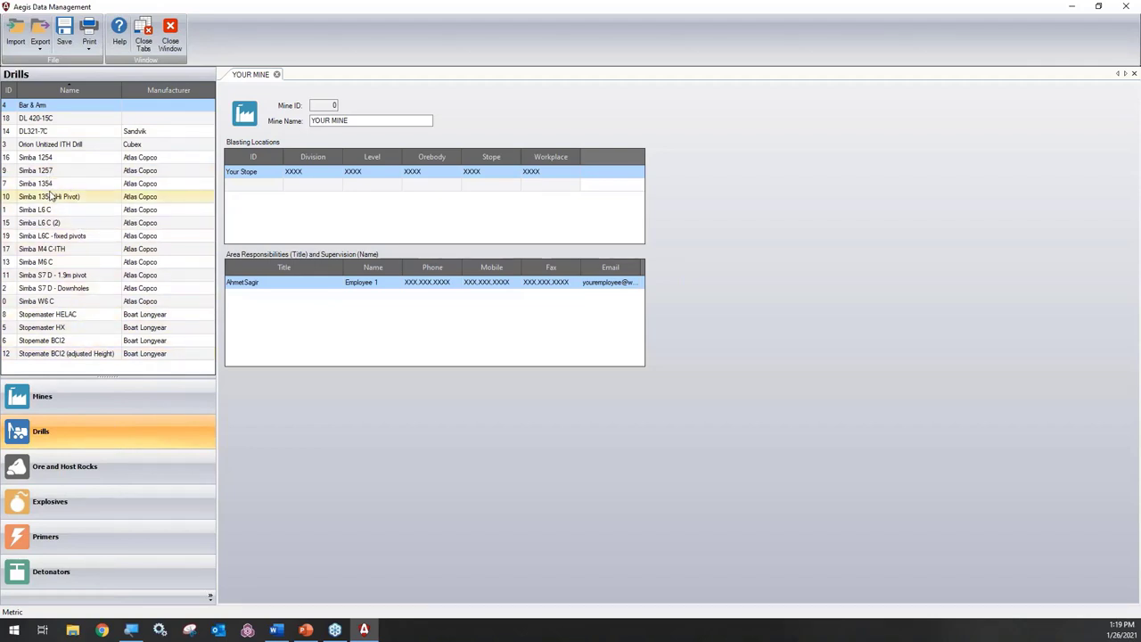
right_click(86, 368)
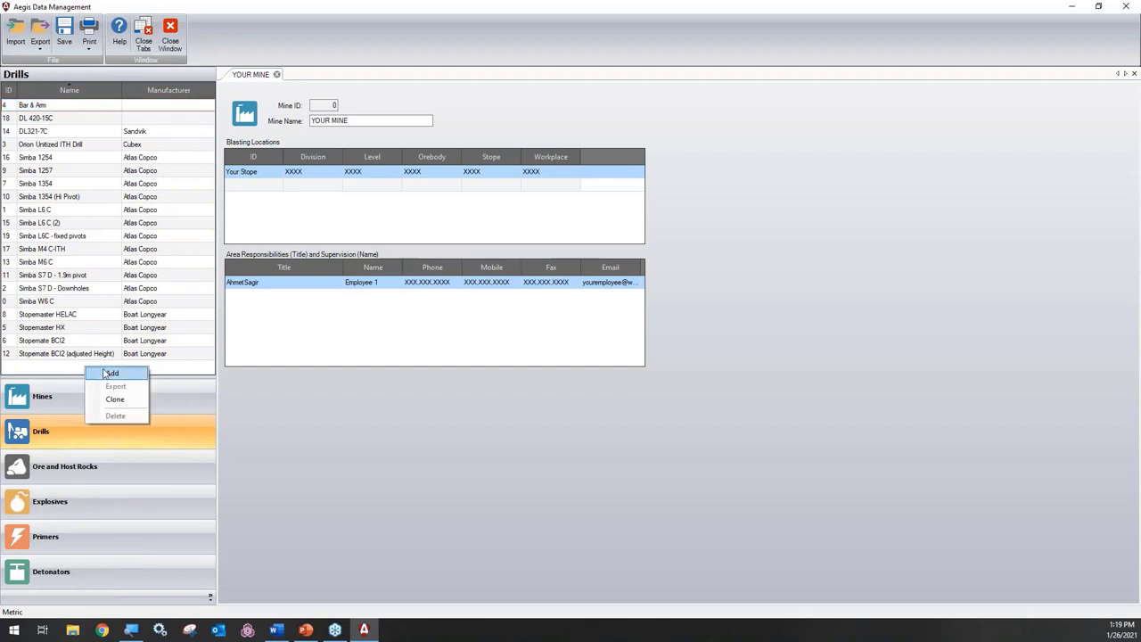
left_click(111, 373)
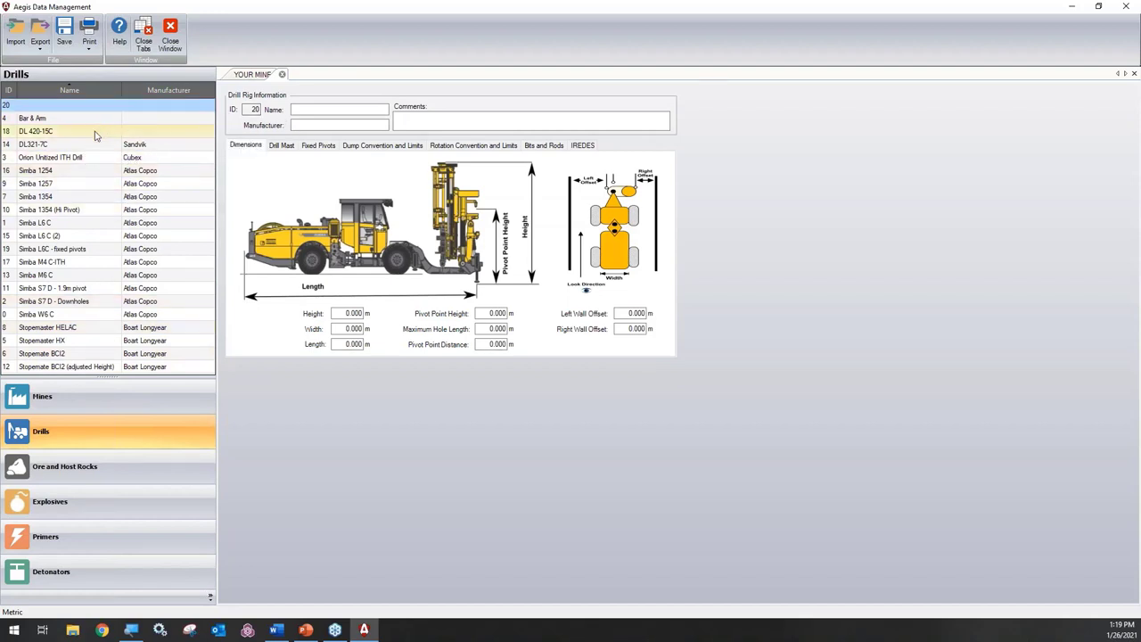
Open the Simba 1254 drill and review its dimensions, mast, fixed pivots, dump limits, bits and rods, and IREDES settings
double_click(94, 171)
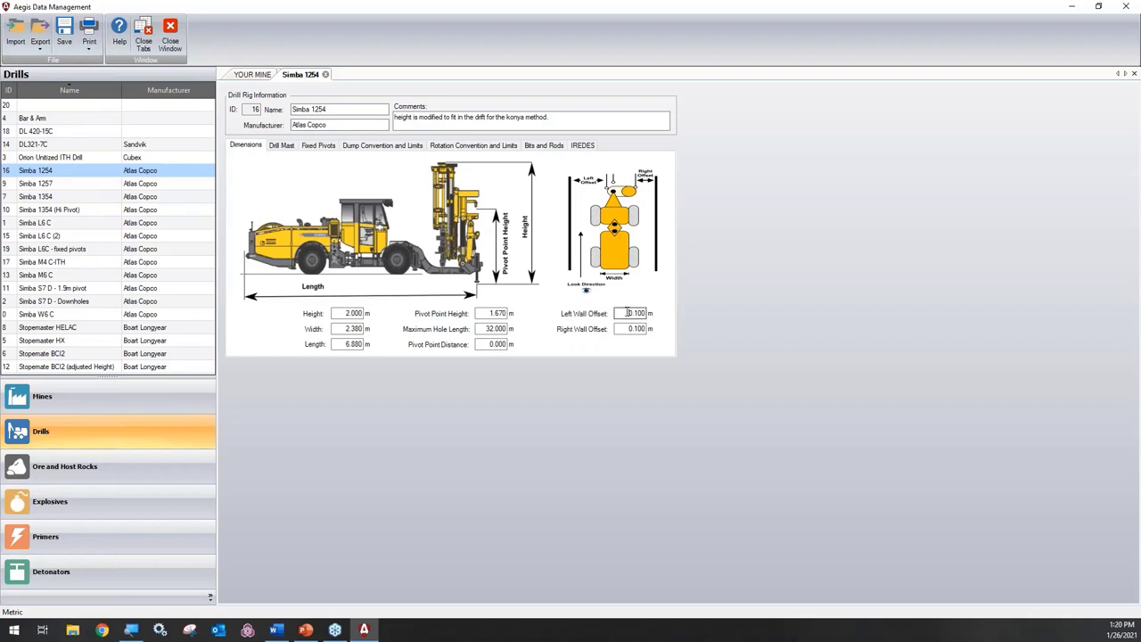
left_click_drag(624, 313, 647, 312)
left_click(286, 146)
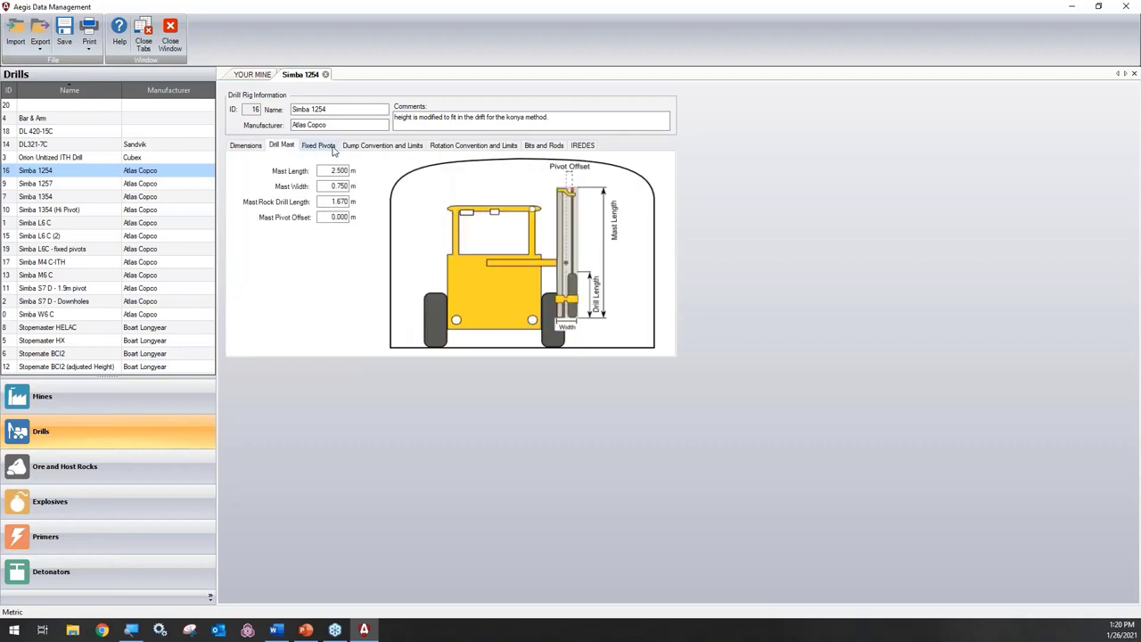
left_click(331, 148)
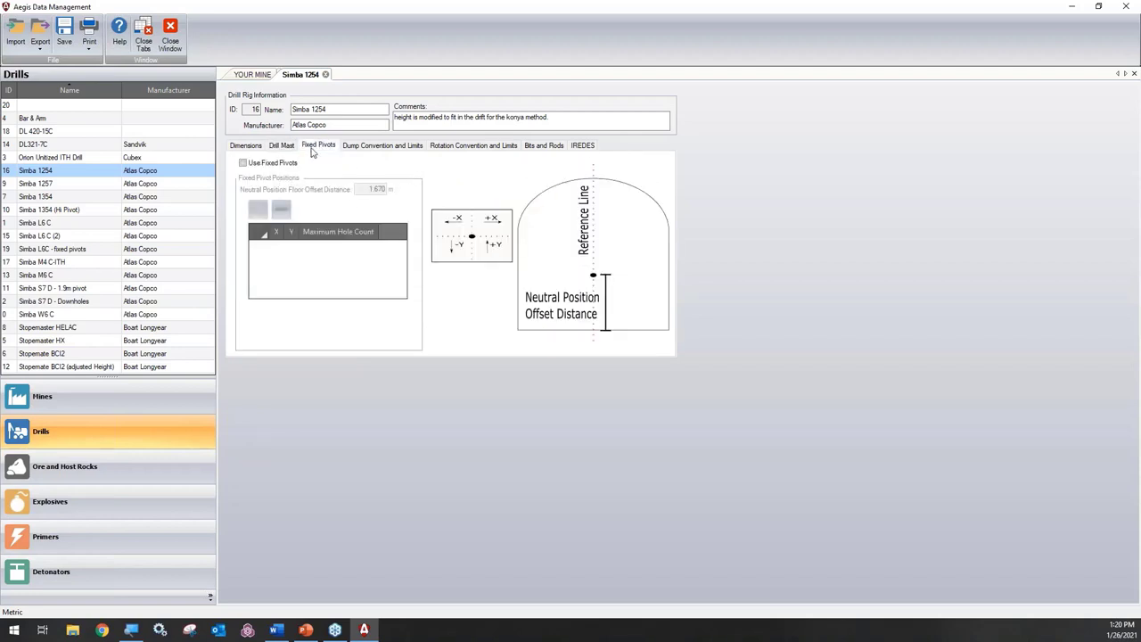
left_click(379, 147)
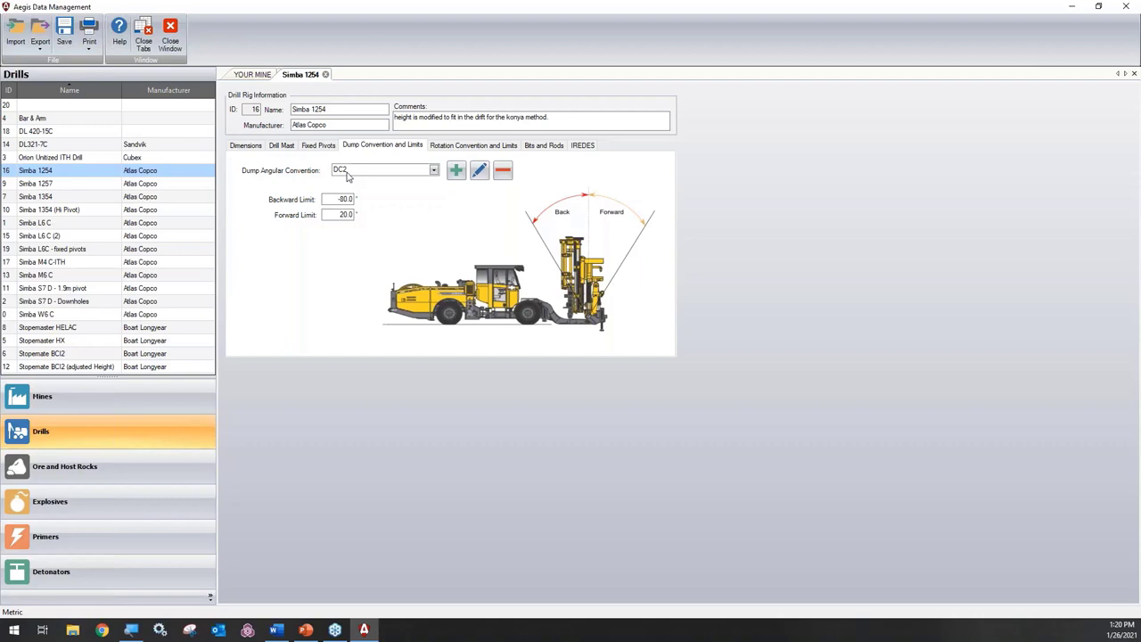
left_click(545, 146)
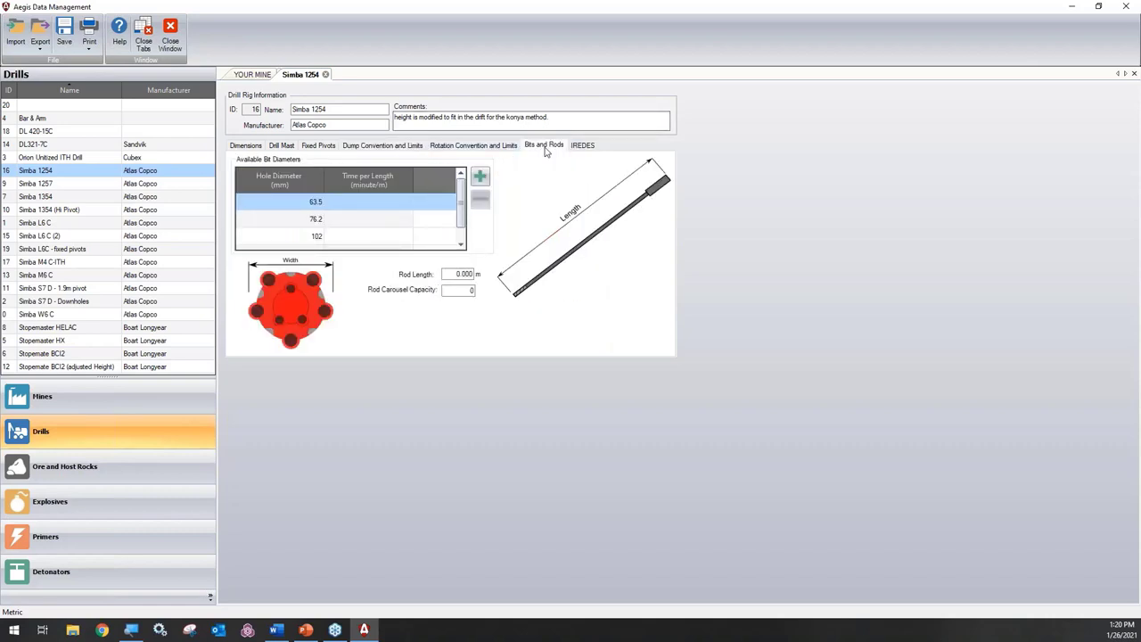
left_click(369, 207)
scroll(378, 220, "down", 1)
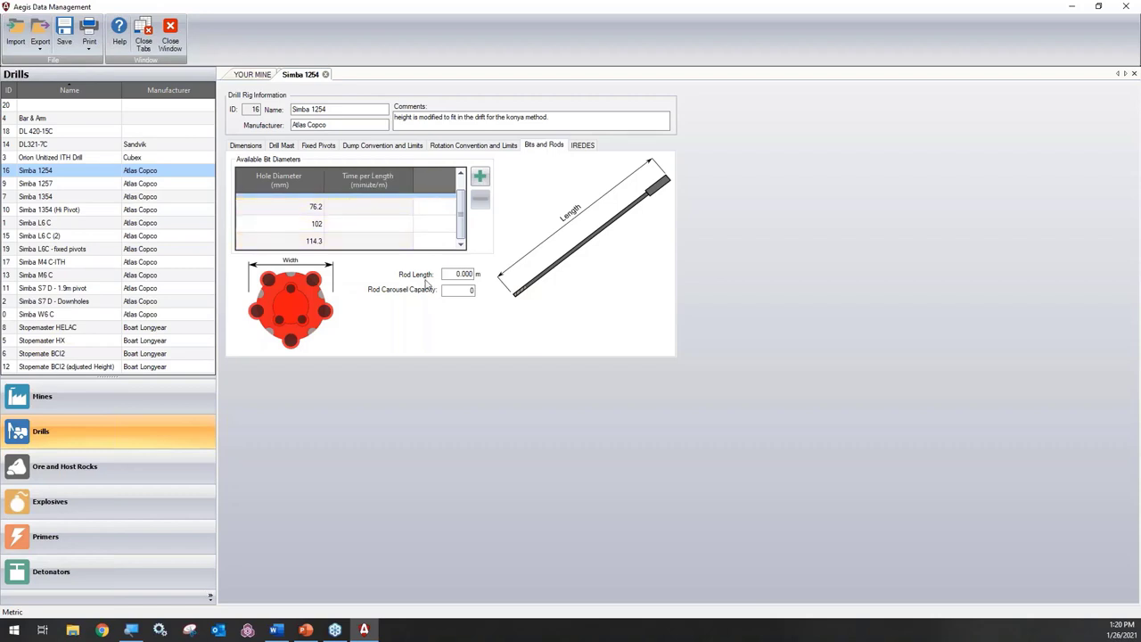
left_click(581, 144)
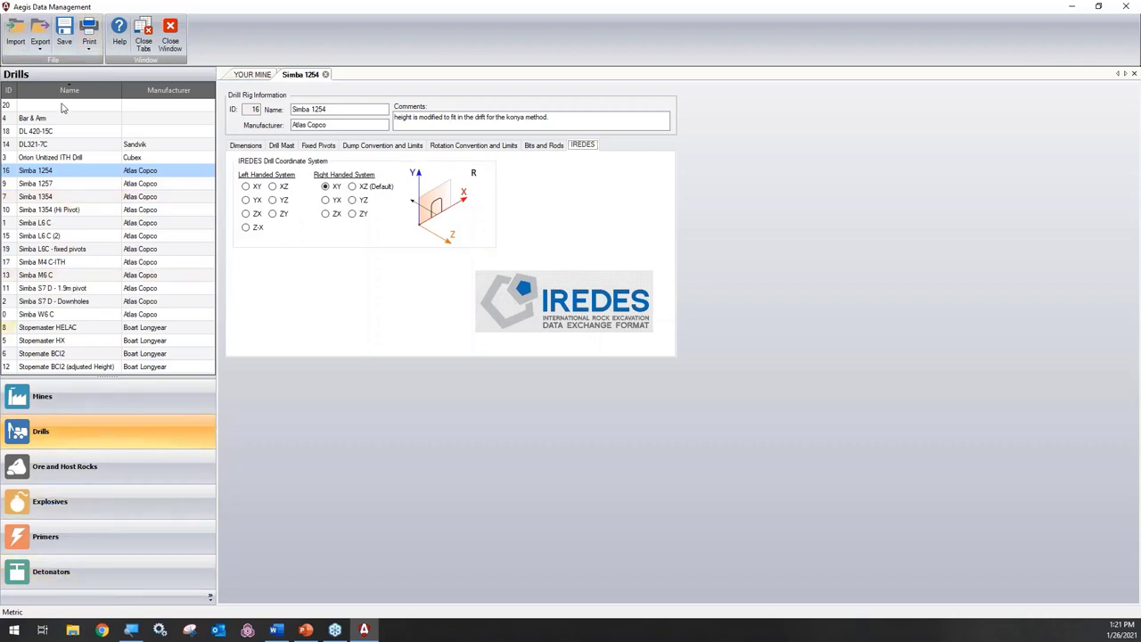
Browse the ore and host rocks database and open the LIMESTONE record with ID 23
left_click(102, 481)
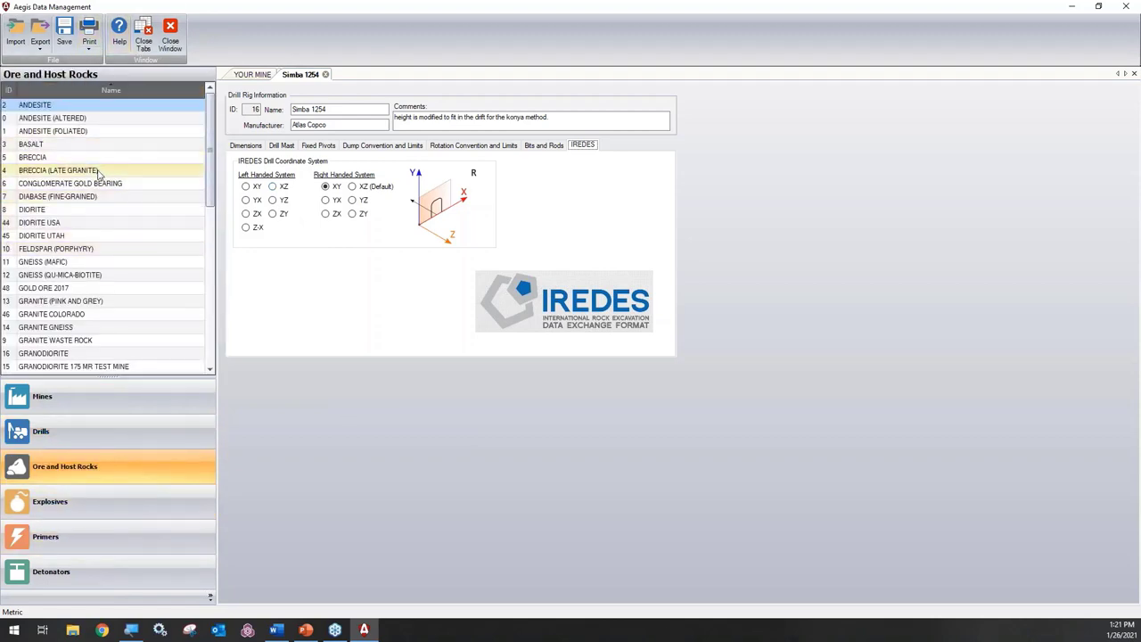
scroll(100, 170, "down", 4)
scroll(102, 204, "down", 6)
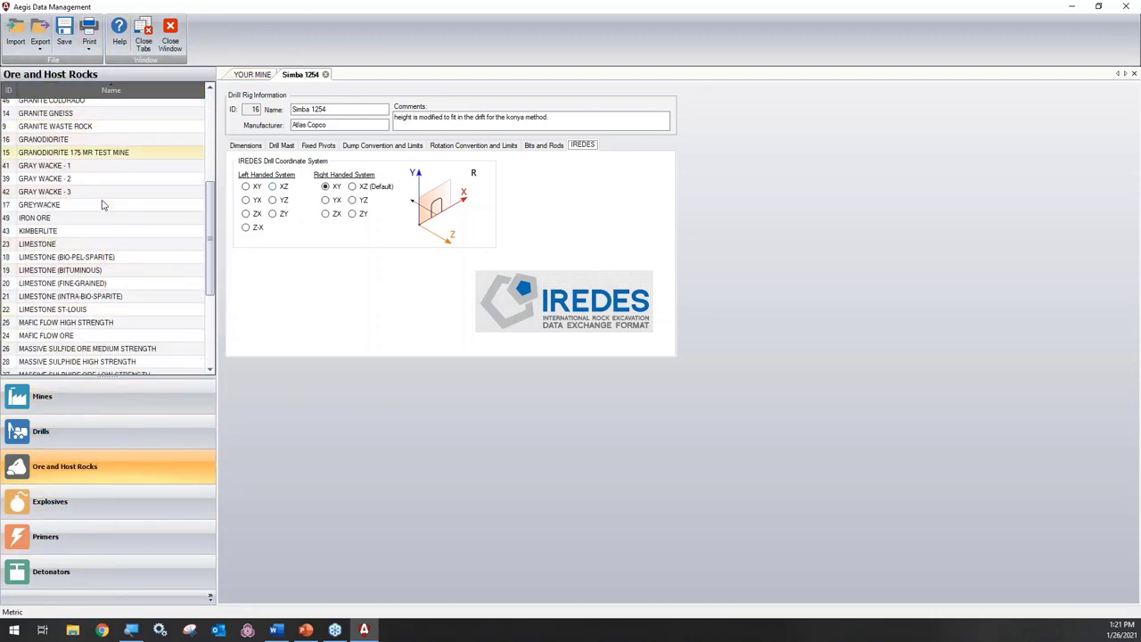
scroll(101, 204, "up", 5)
scroll(127, 200, "down", 4)
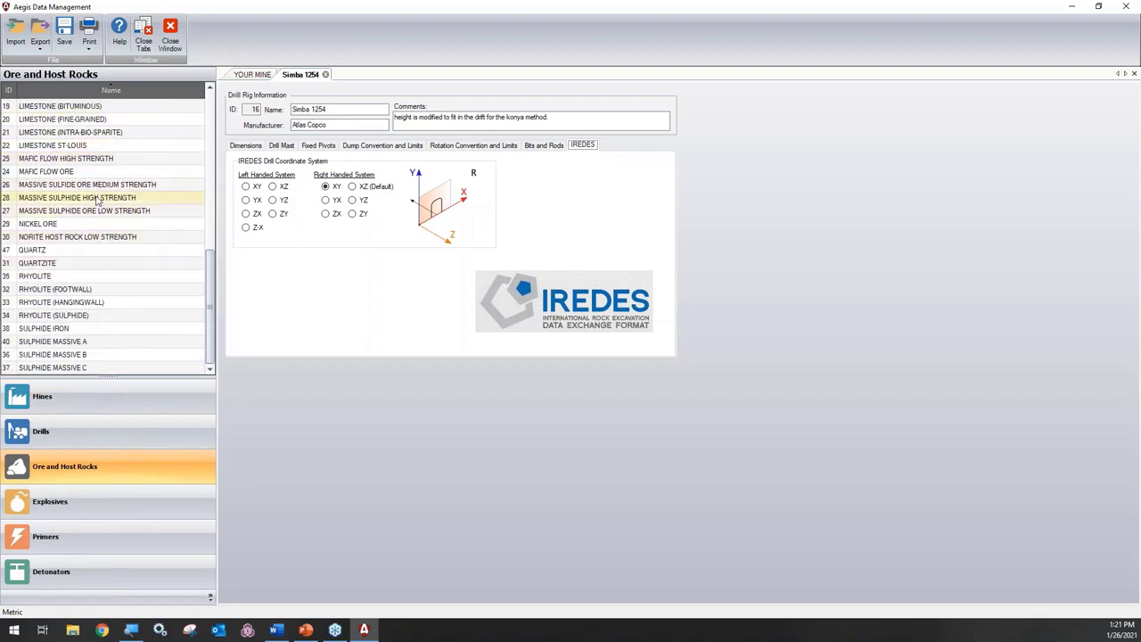
scroll(94, 189, "up", 5)
scroll(96, 191, "down", 2)
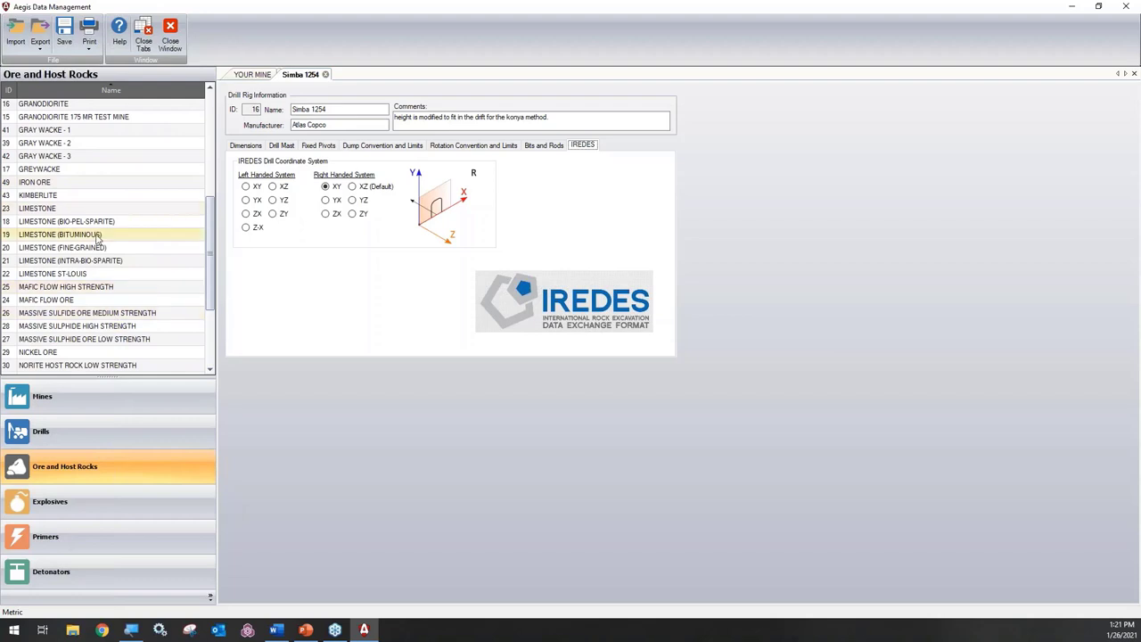
double_click(62, 211)
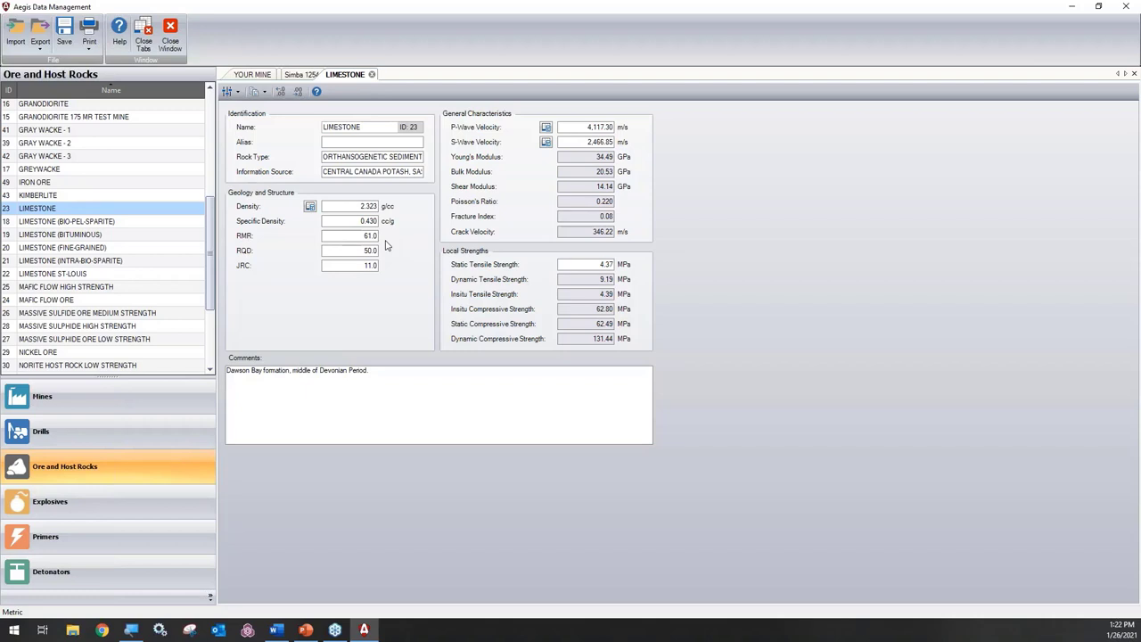
Examine the P-wave velocity statistics and data distribution for limestone, and close them without changes
left_click(545, 127)
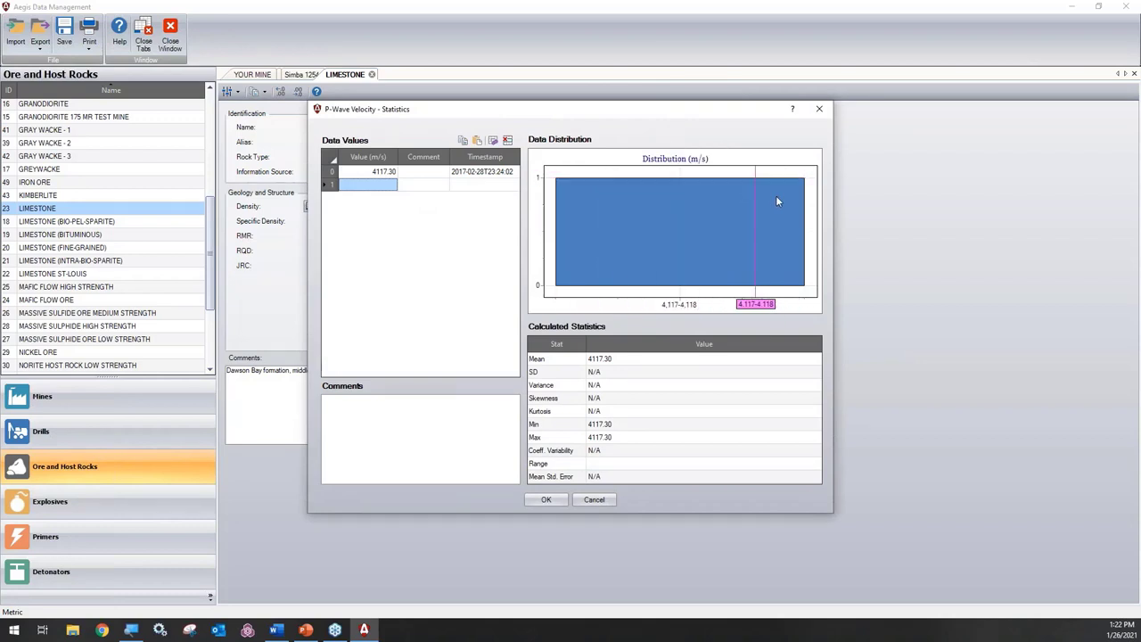
mouse_move(641, 198)
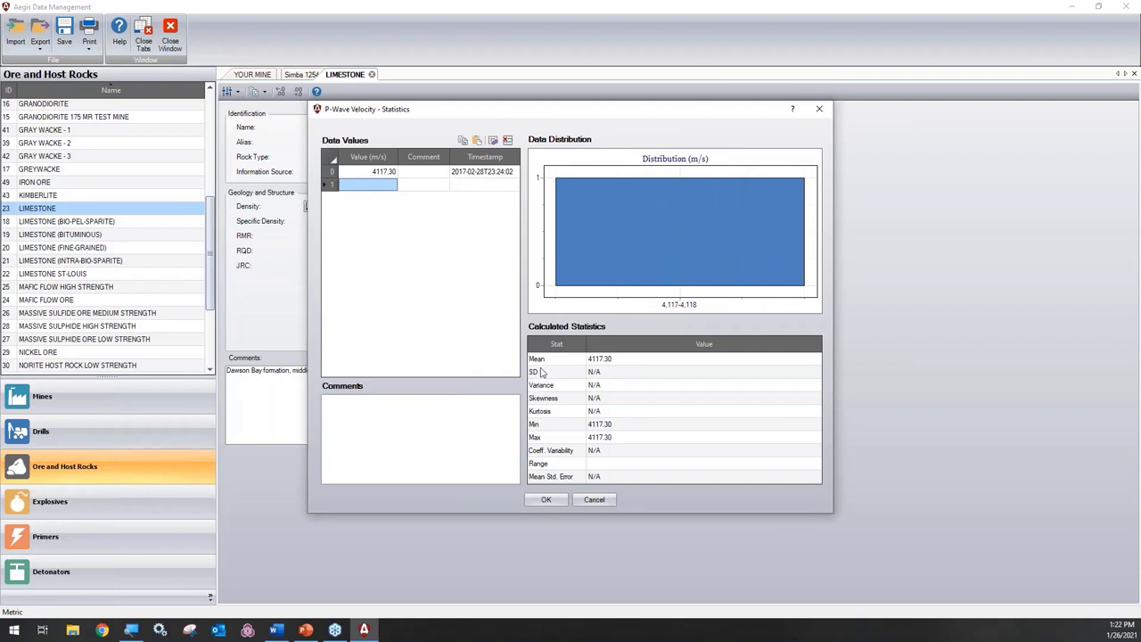
left_click(819, 108)
Show the record actions available for ANDESITE, dismiss them, and look through the rest of the rock list
scroll(128, 274, "down", 3)
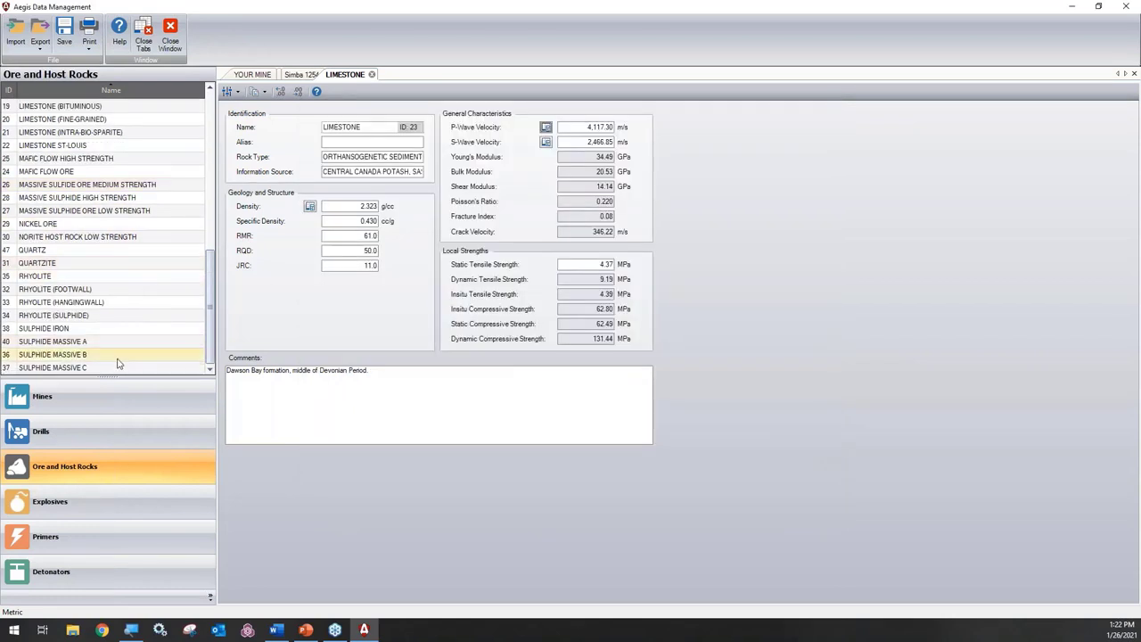
scroll(90, 130, "up", 10)
right_click(82, 104)
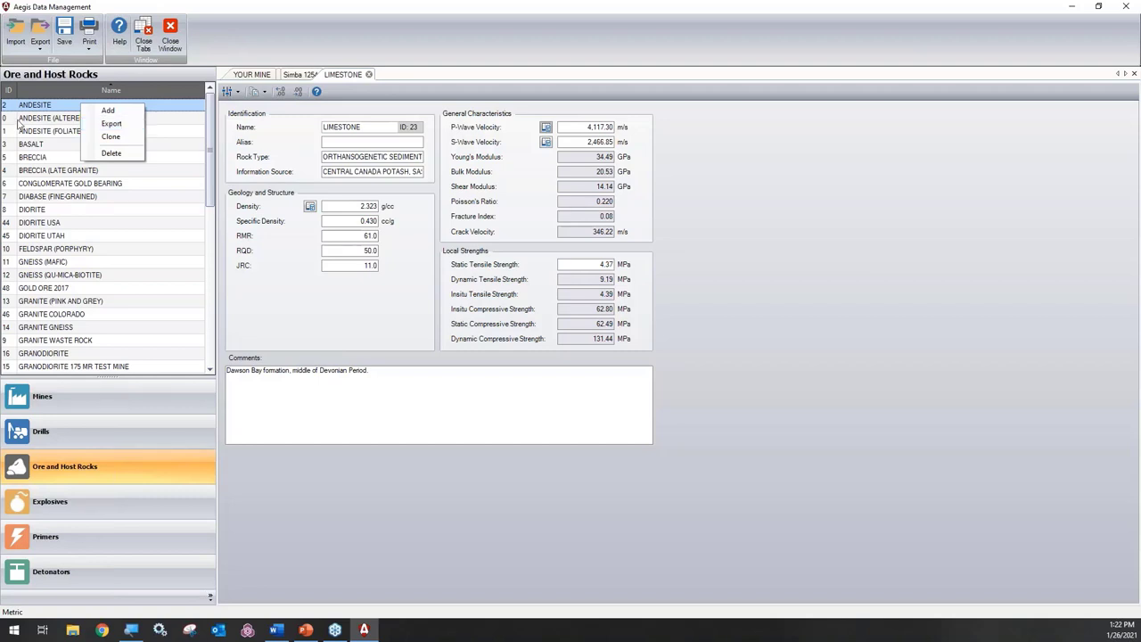
left_click(108, 120)
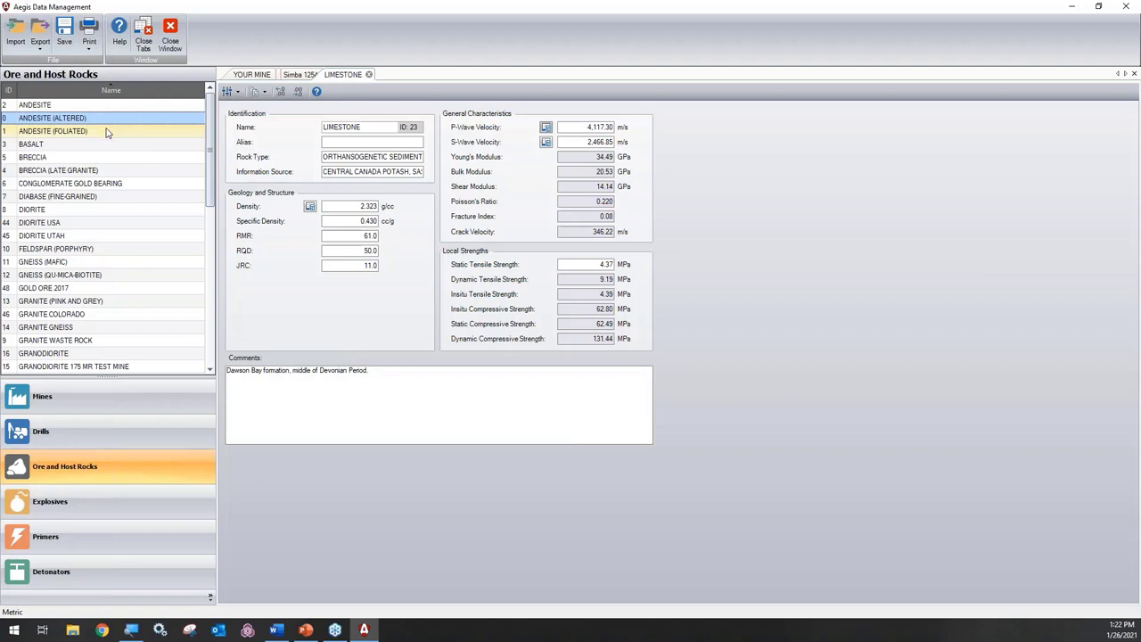
left_click(118, 145)
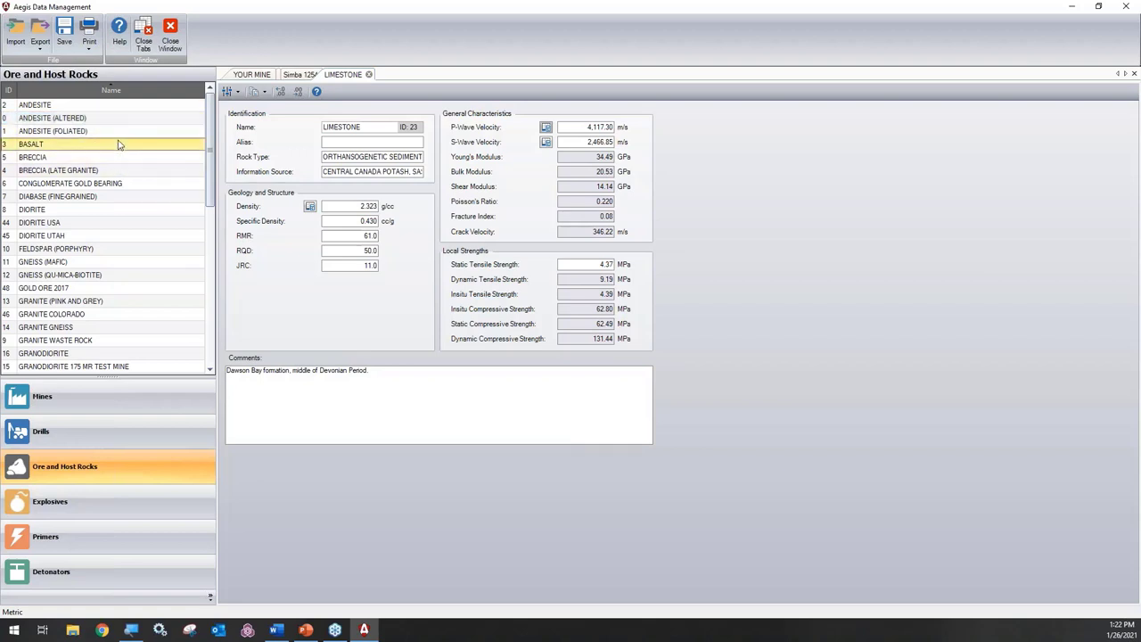
scroll(102, 250, "down", 7)
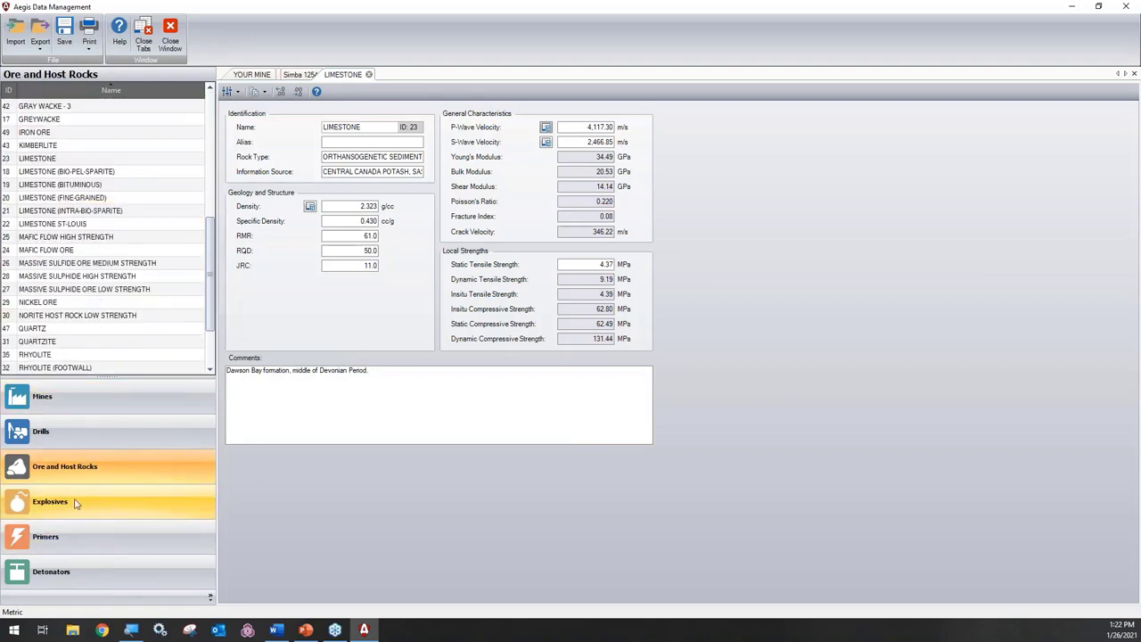
Open the AMEX record in the explosives database and look through the list of available explosives
left_click(76, 504)
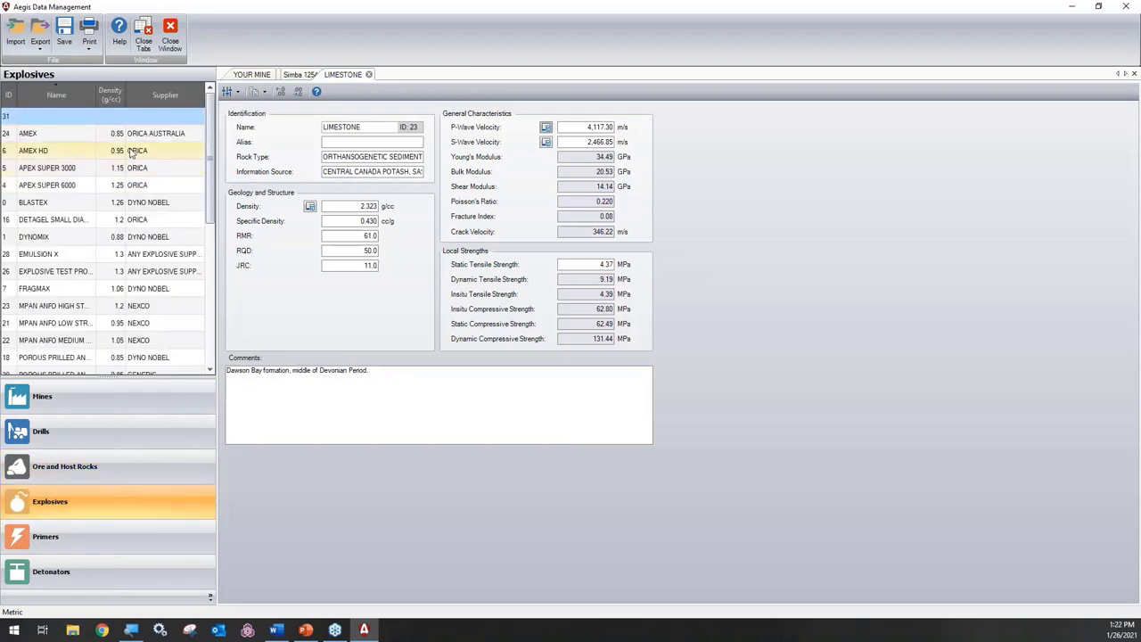
left_click(65, 134)
left_click(74, 137)
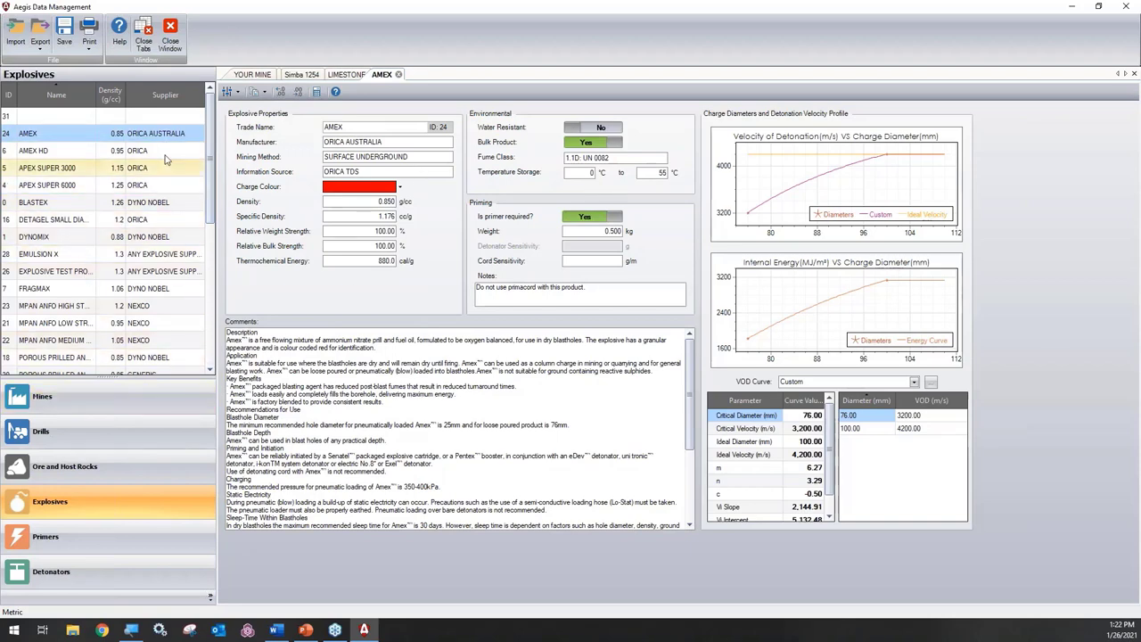
scroll(54, 268, "down", 10)
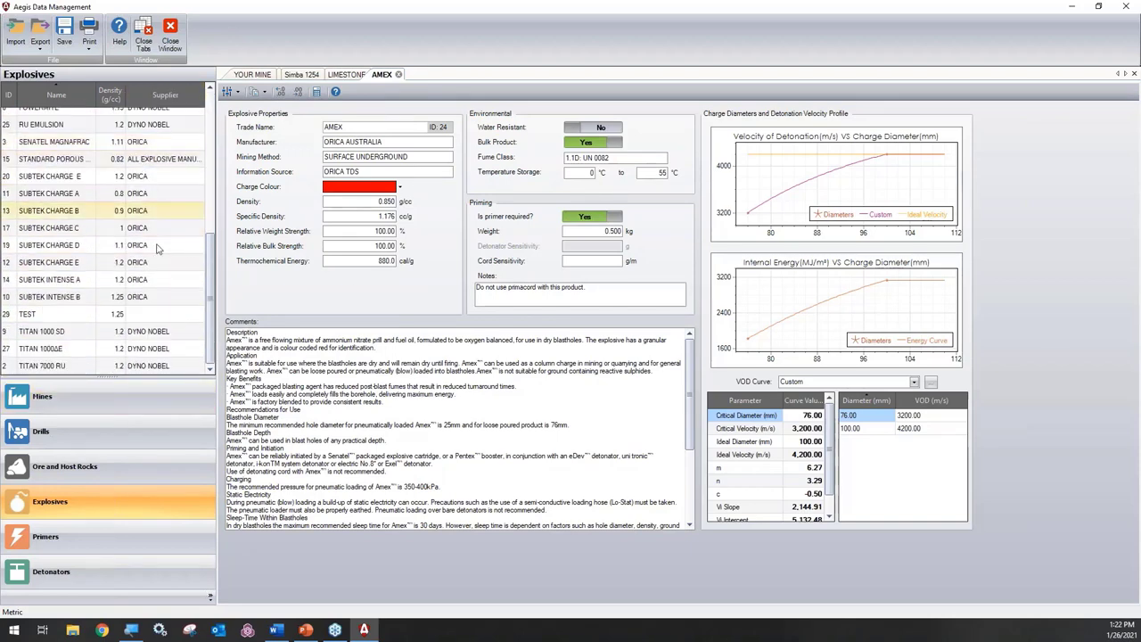
scroll(51, 298, "up", 5)
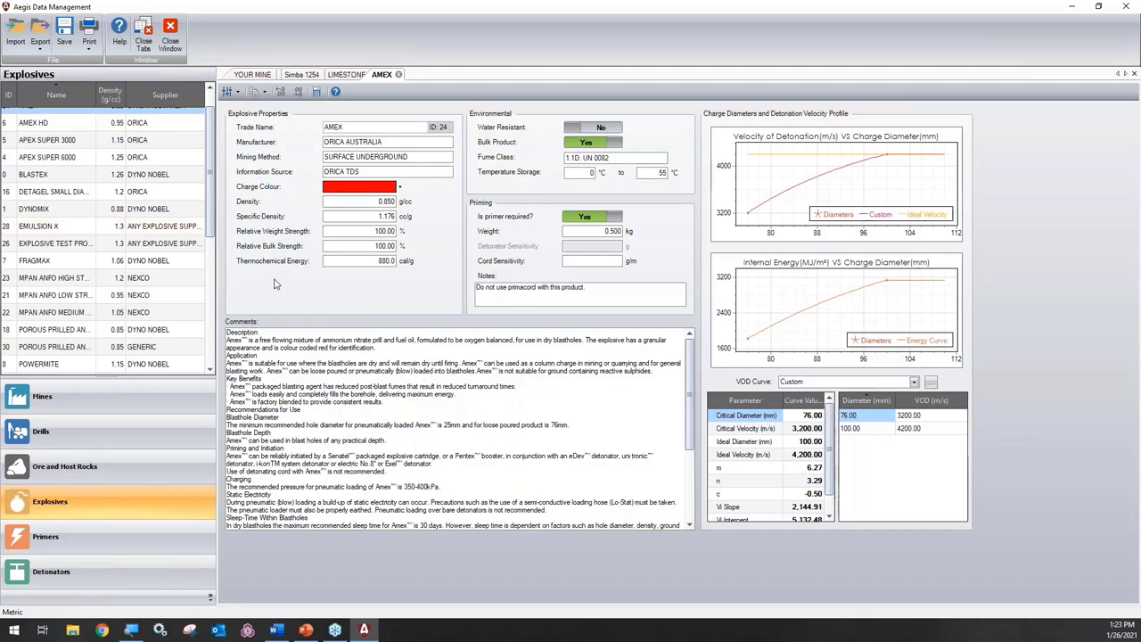
scroll(134, 209, "down", 5)
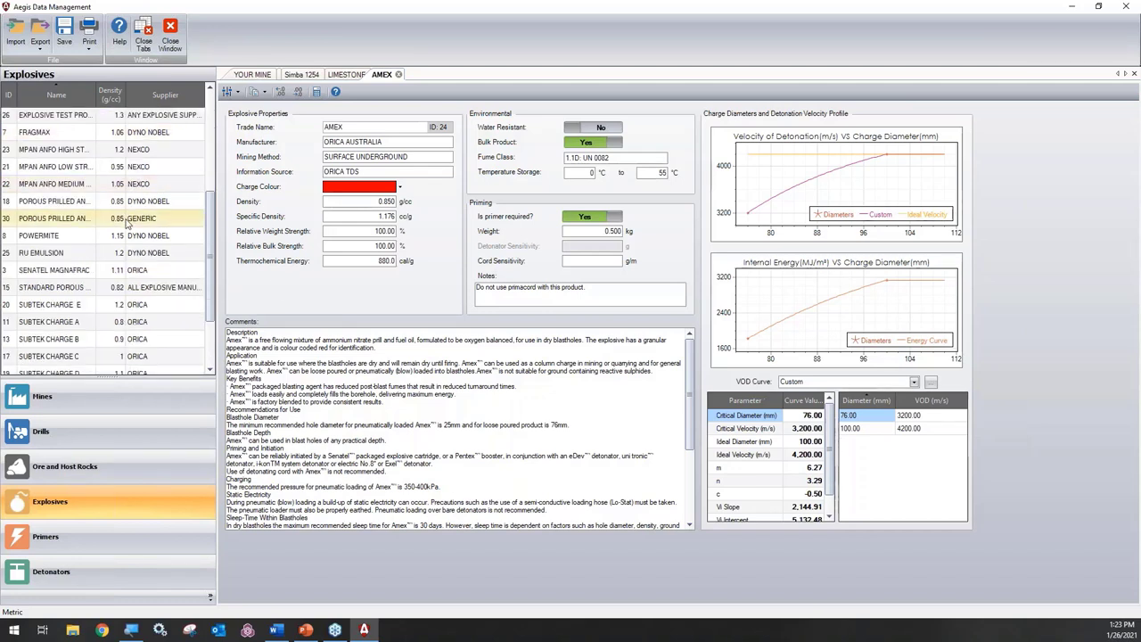
Open the TROJAN RINGPRIME record in the primers database and select TROJAN SPARTAN 150 in the list
left_click(141, 531)
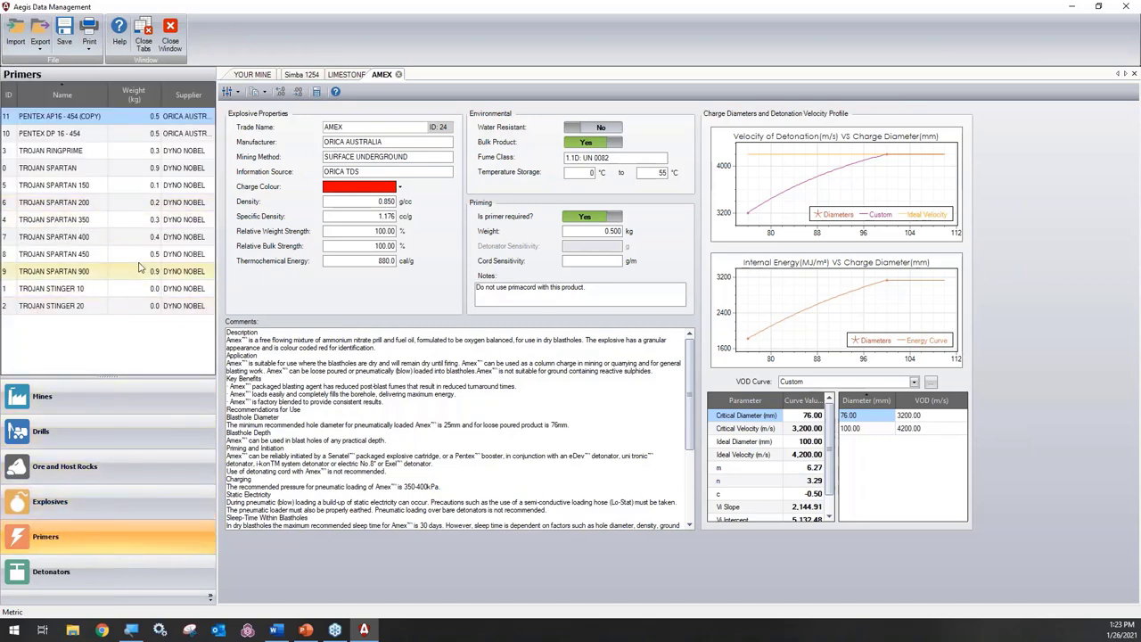
double_click(86, 151)
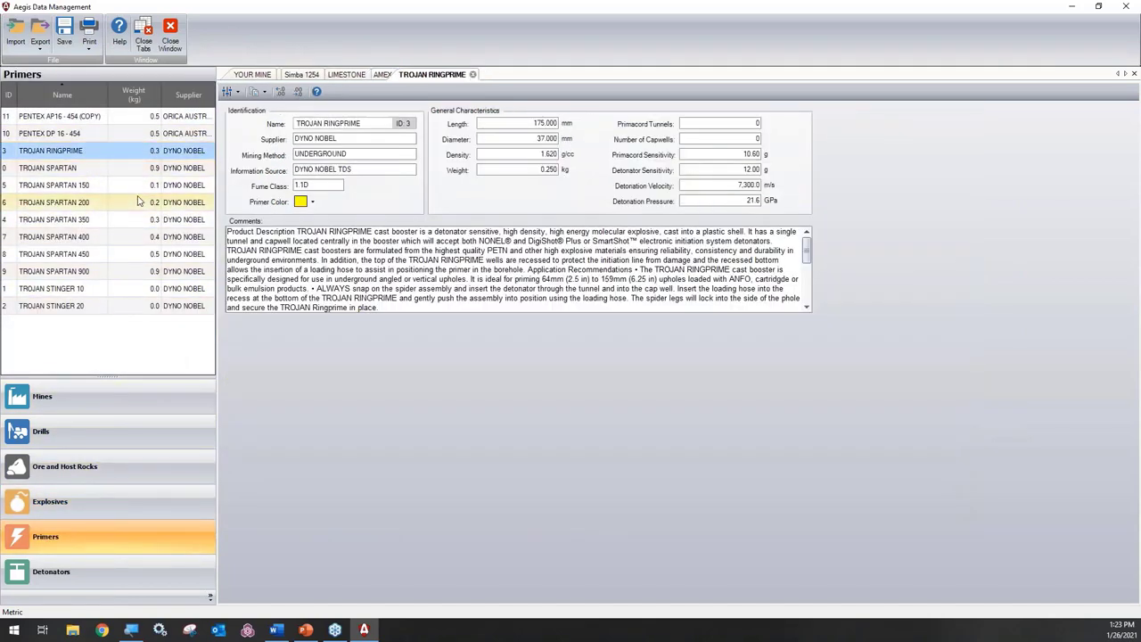
left_click(104, 184)
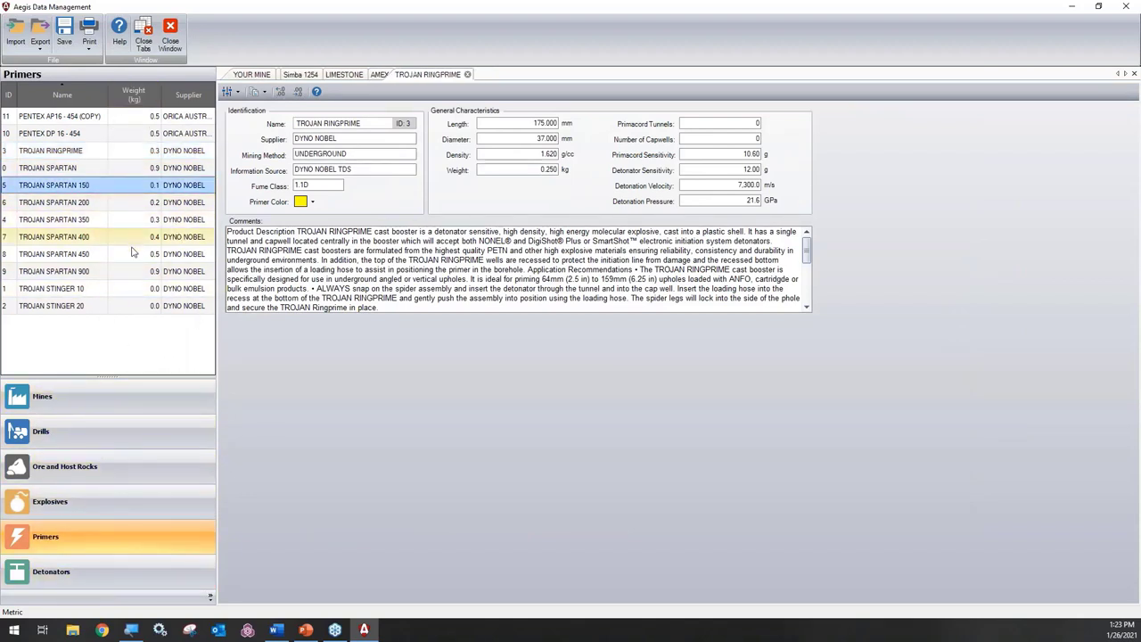
Open the ELECTRIC SUPER SP record in the detonators database and look through its pyrotechnic delay times
left_click(100, 571)
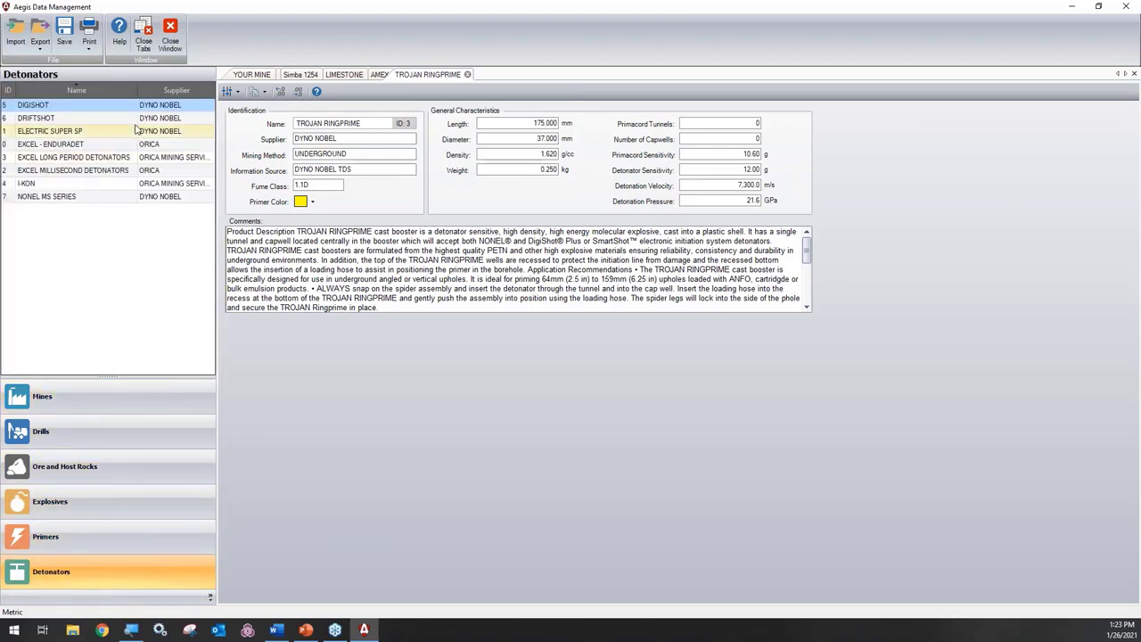
left_click(106, 132)
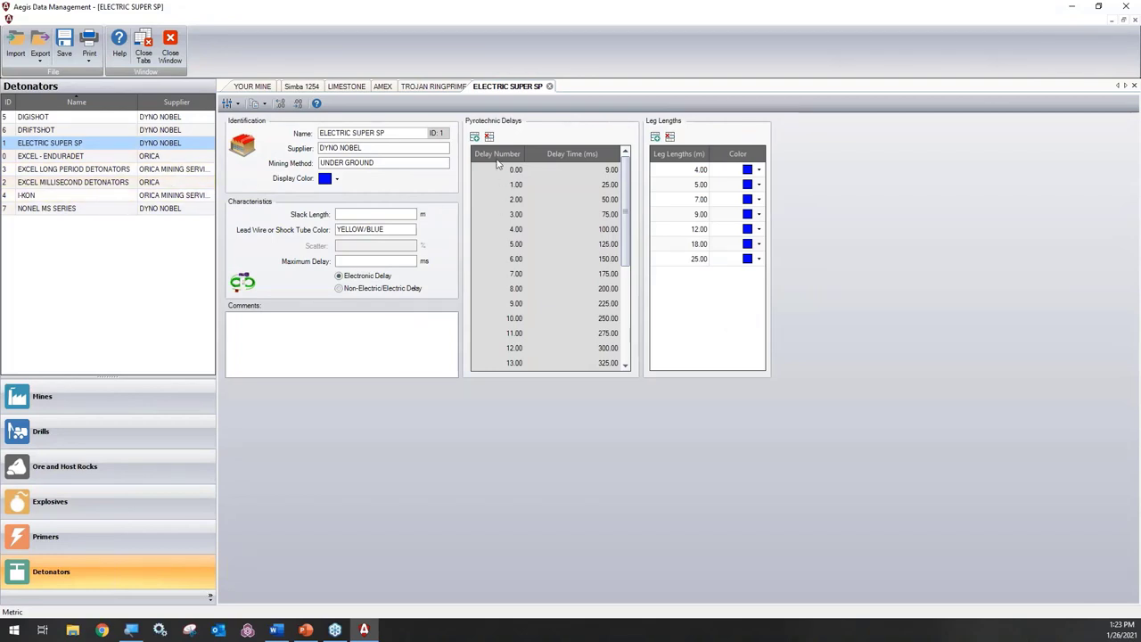
scroll(509, 179, "down", 2)
scroll(511, 184, "down", 3)
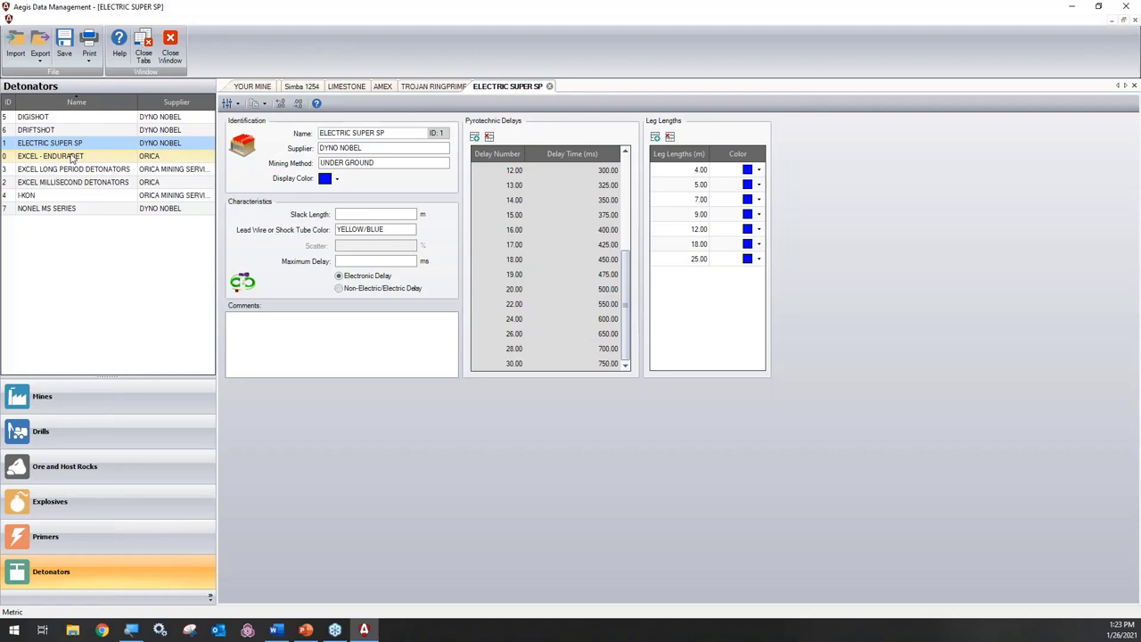
Show the export options for the ELECTRIC SUPER SP detonator and for entire databases such as all mines, without exporting anything
left_click(40, 44)
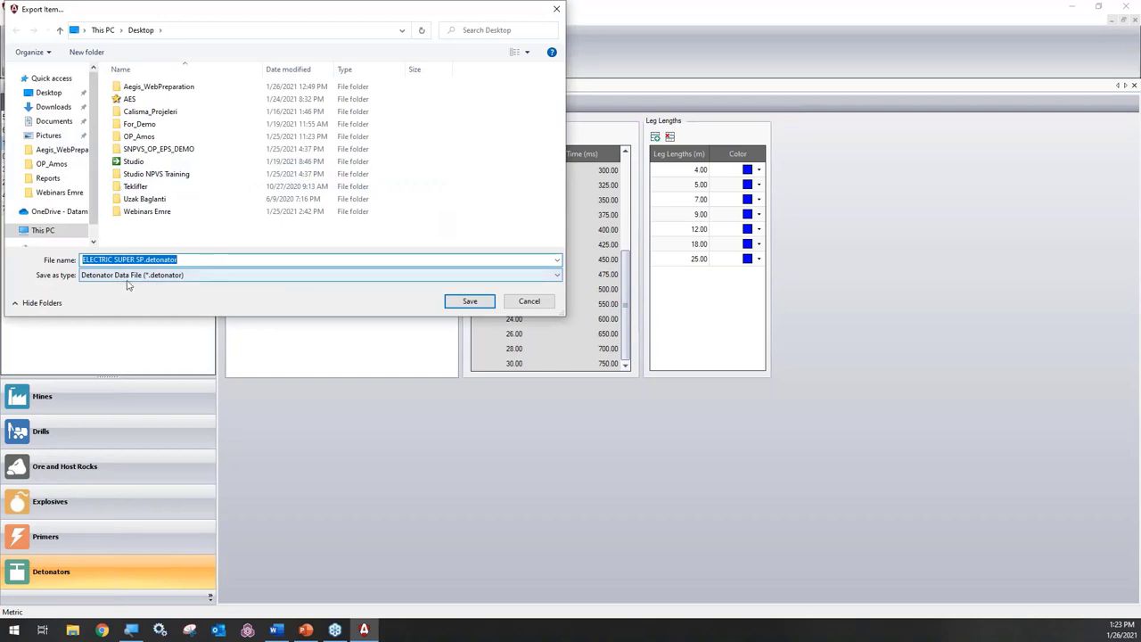
left_click(545, 301)
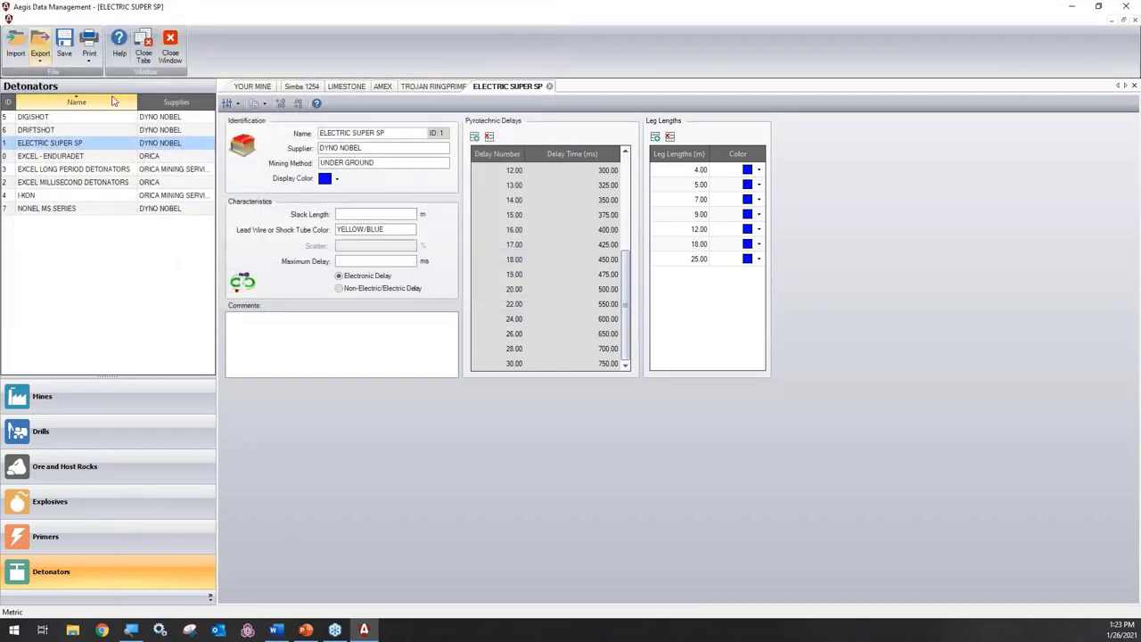
left_click(40, 61)
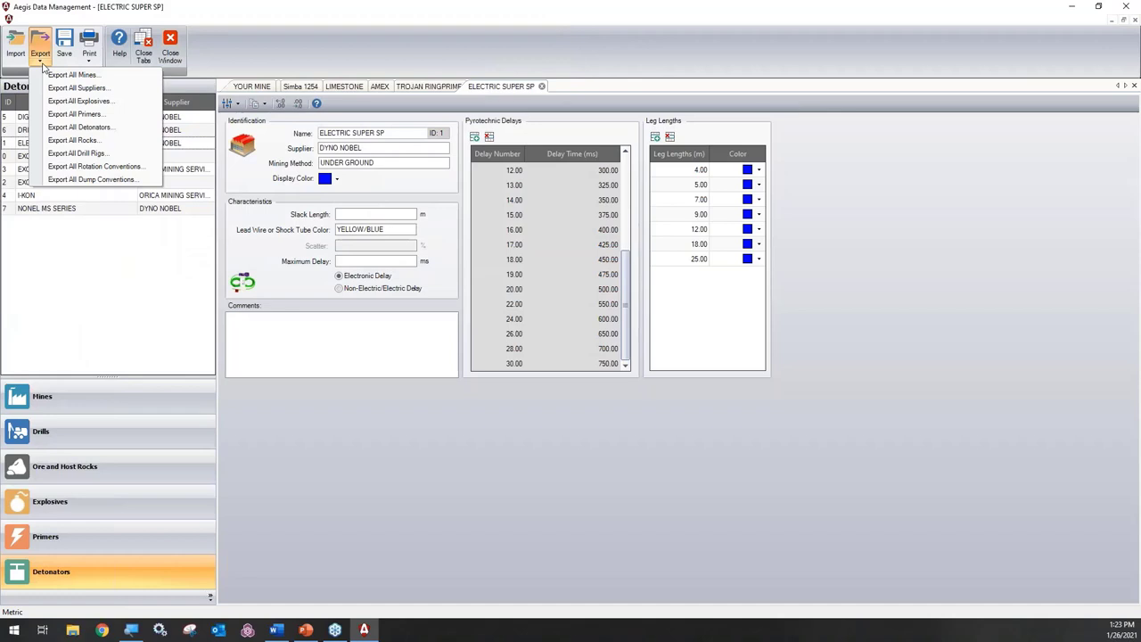
left_click(70, 75)
left_click(632, 421)
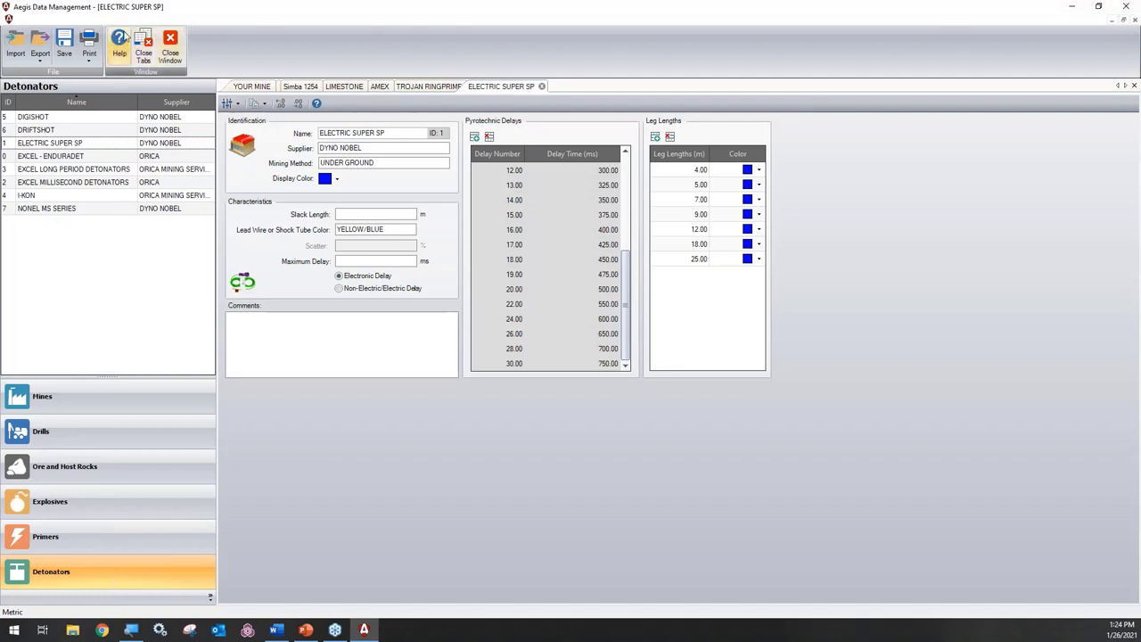
Close the data management window without saving the changes to the database
left_click(173, 50)
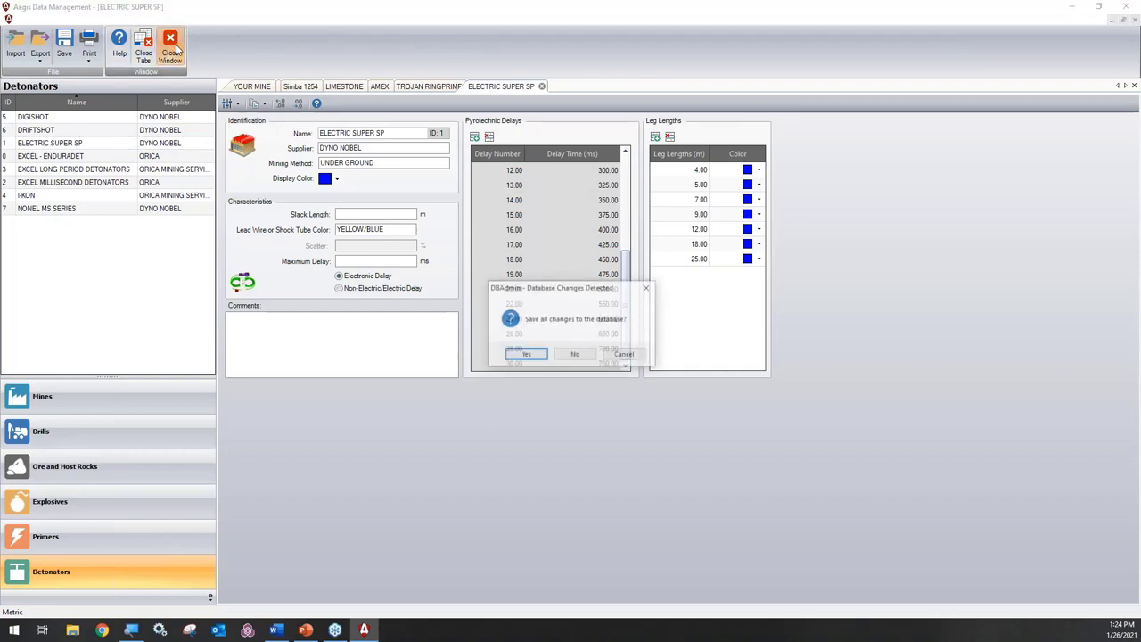
left_click(574, 354)
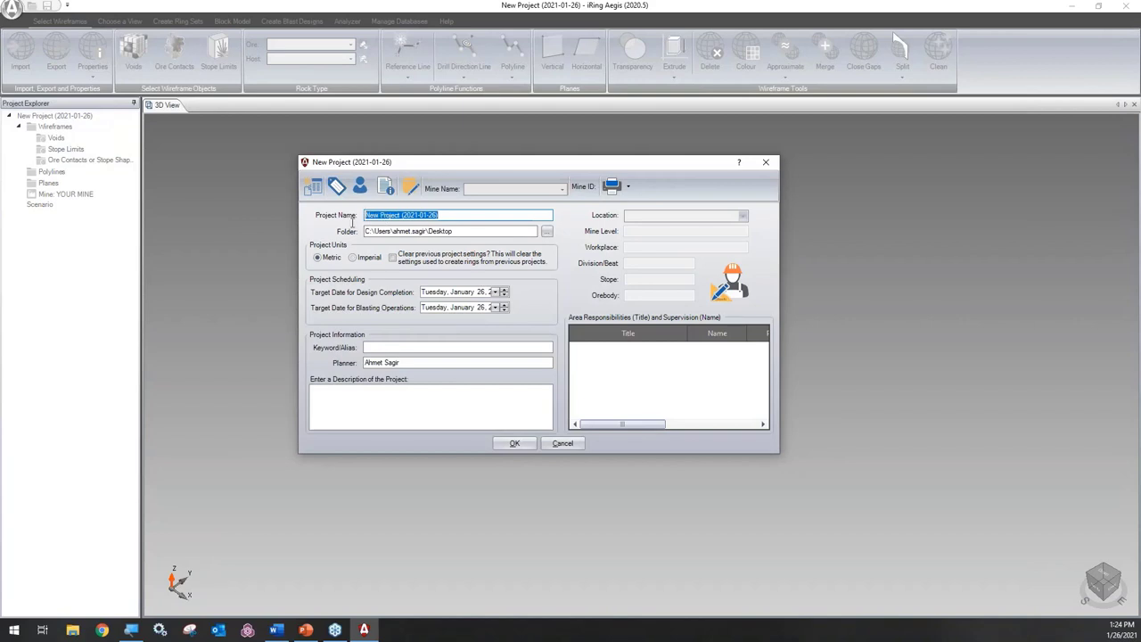
Assign YOUR MINE to the new project, name the project Webinar, and set its location to Your Stope
left_click(564, 192)
left_click(545, 197)
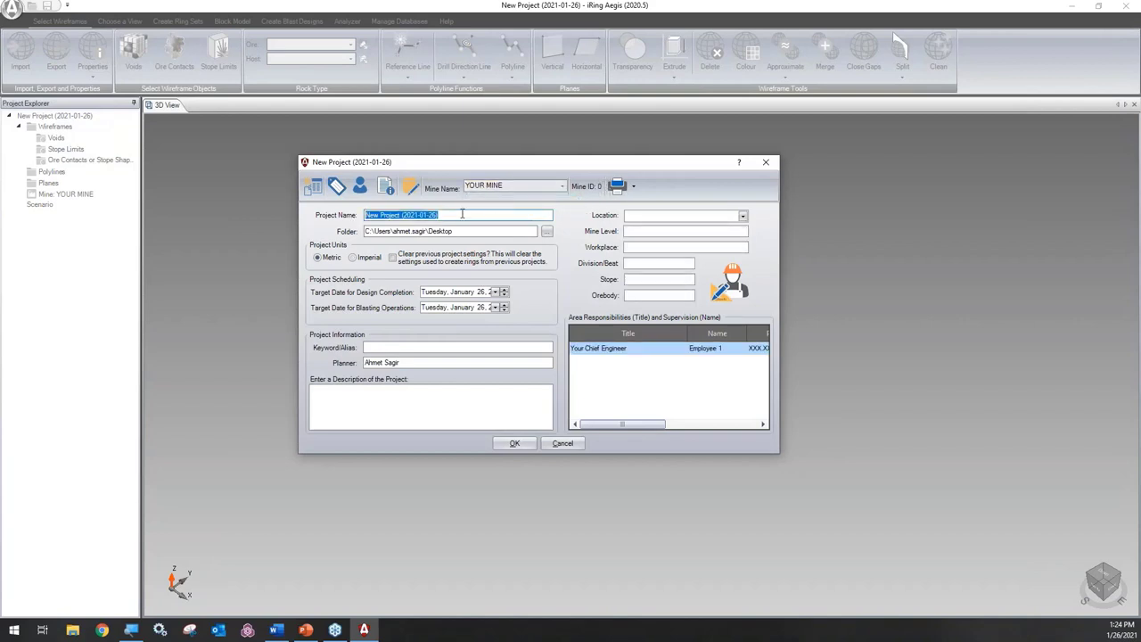
type("Webinar")
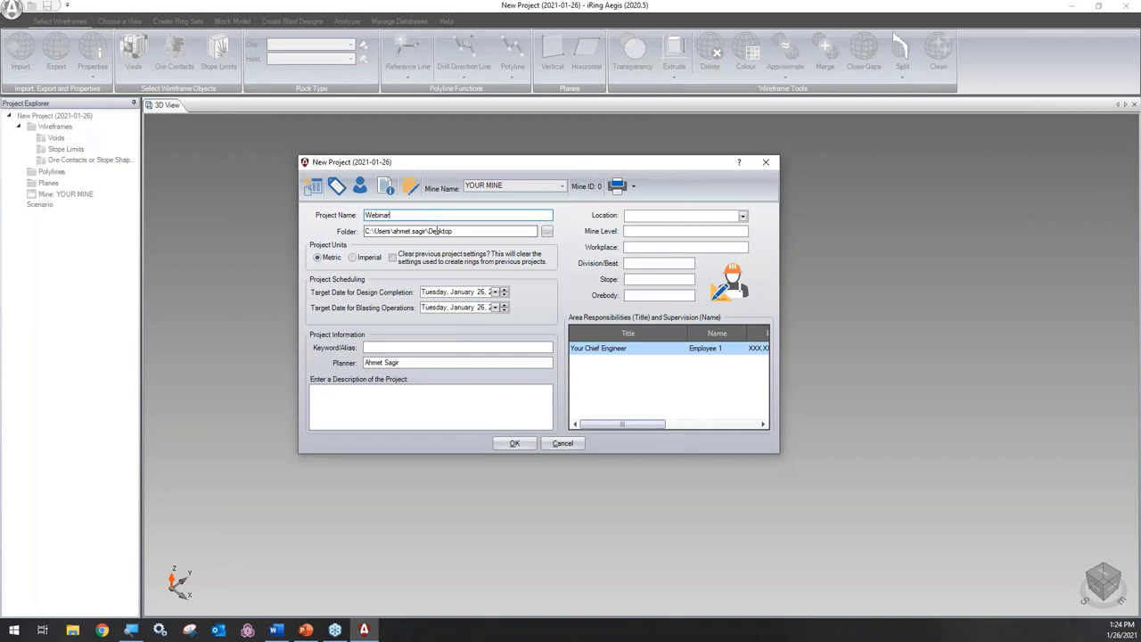
left_click(682, 216)
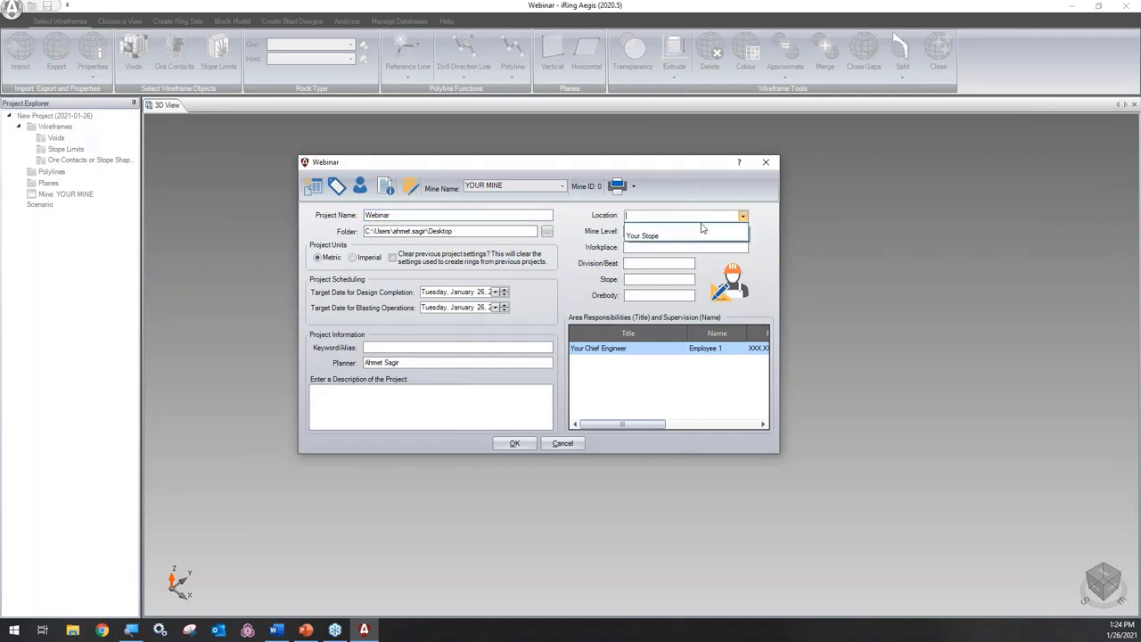
left_click(700, 234)
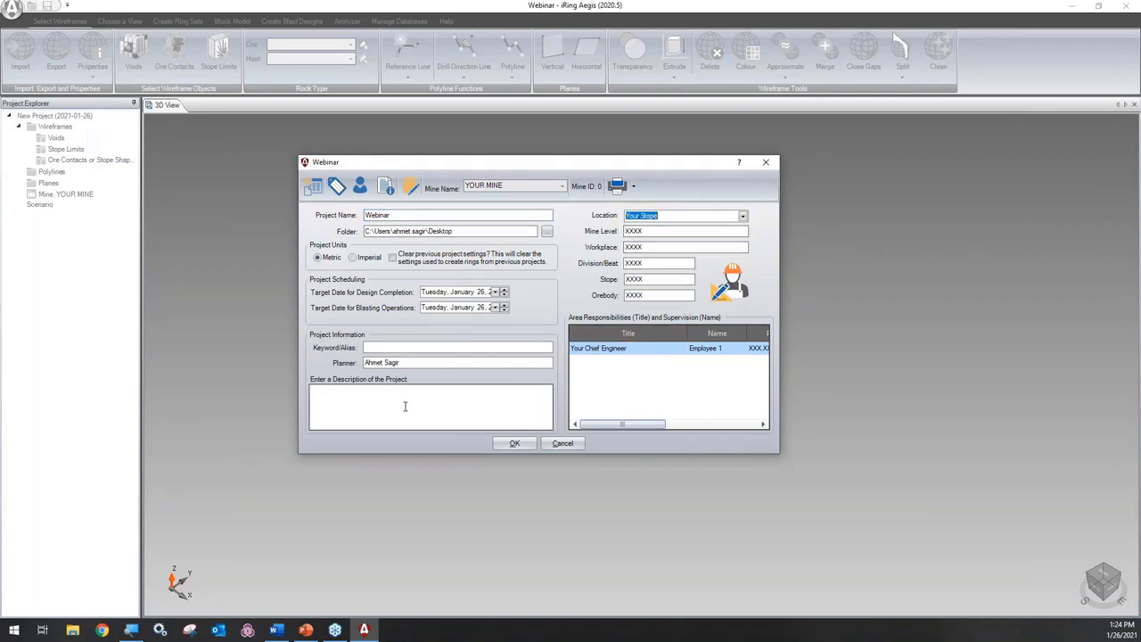
Replace the title of the first area responsibility entry and create the project
left_click(623, 348)
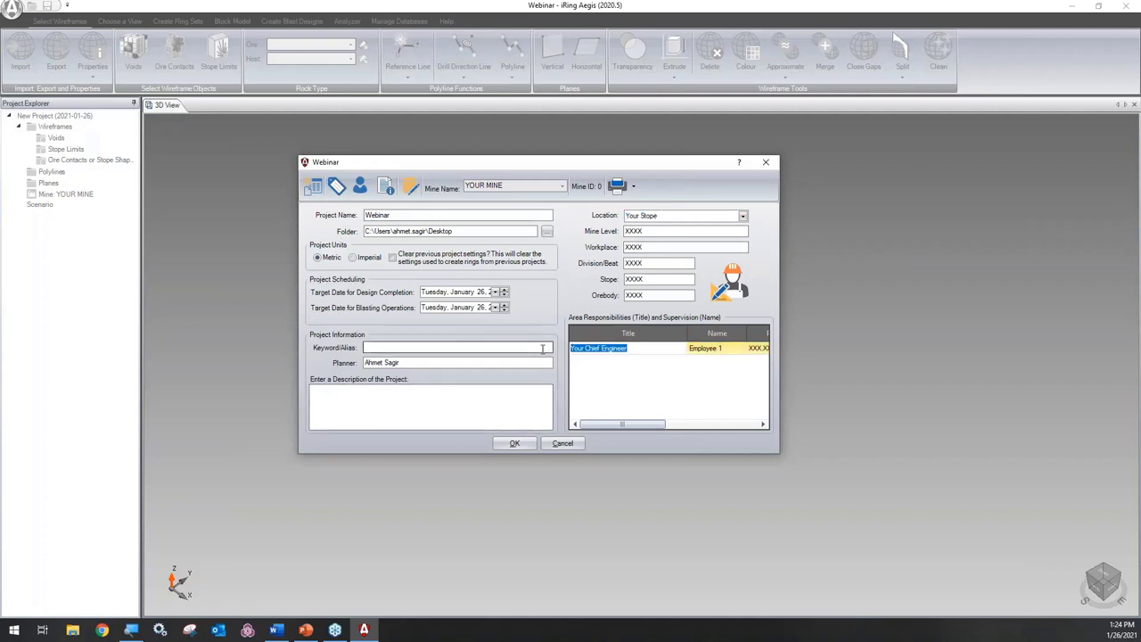
type("A")
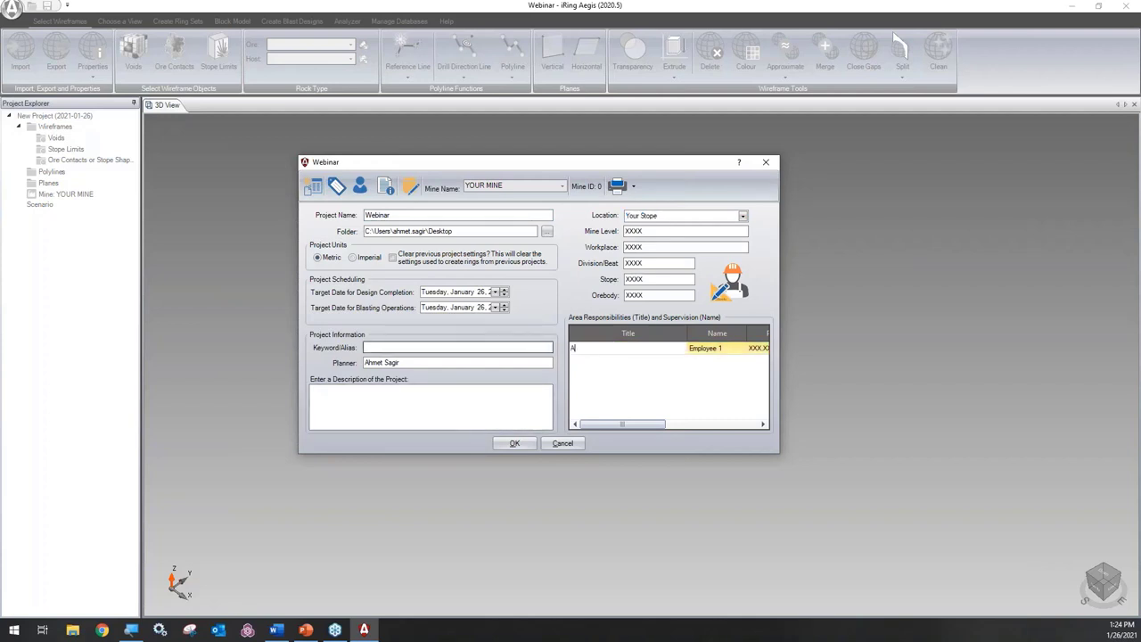
type("hmeDrill ad")
left_click(515, 443)
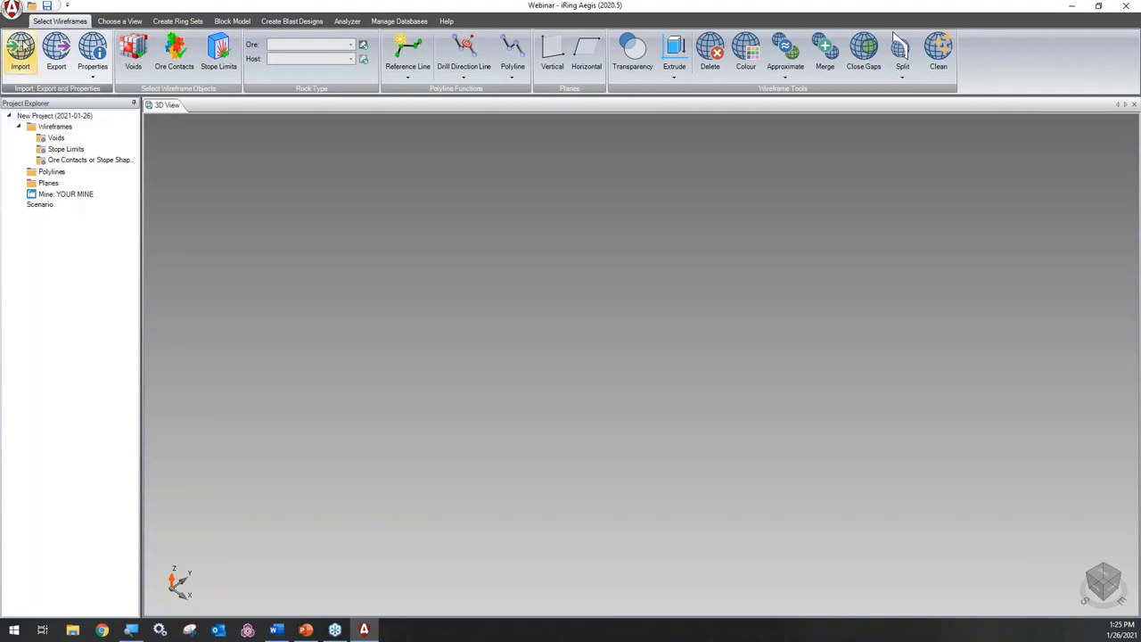
Start a wireframe import and add the files Designed_tr.dm and Stope_tr.dm from the Aegis_WebPreparation folder
left_click(21, 51)
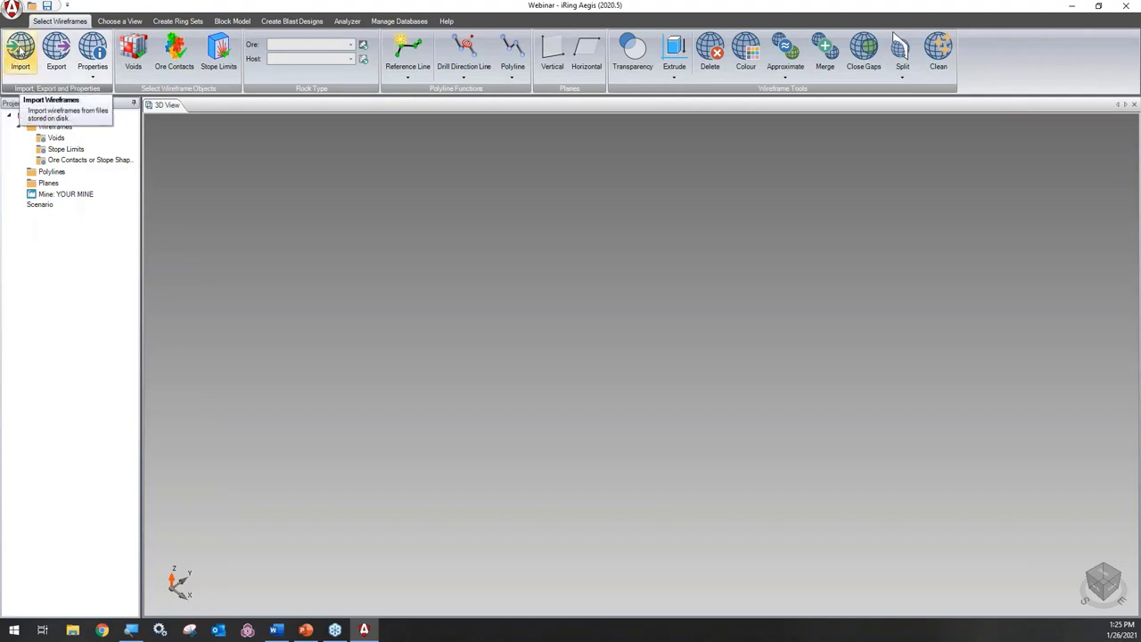
left_click(20, 51)
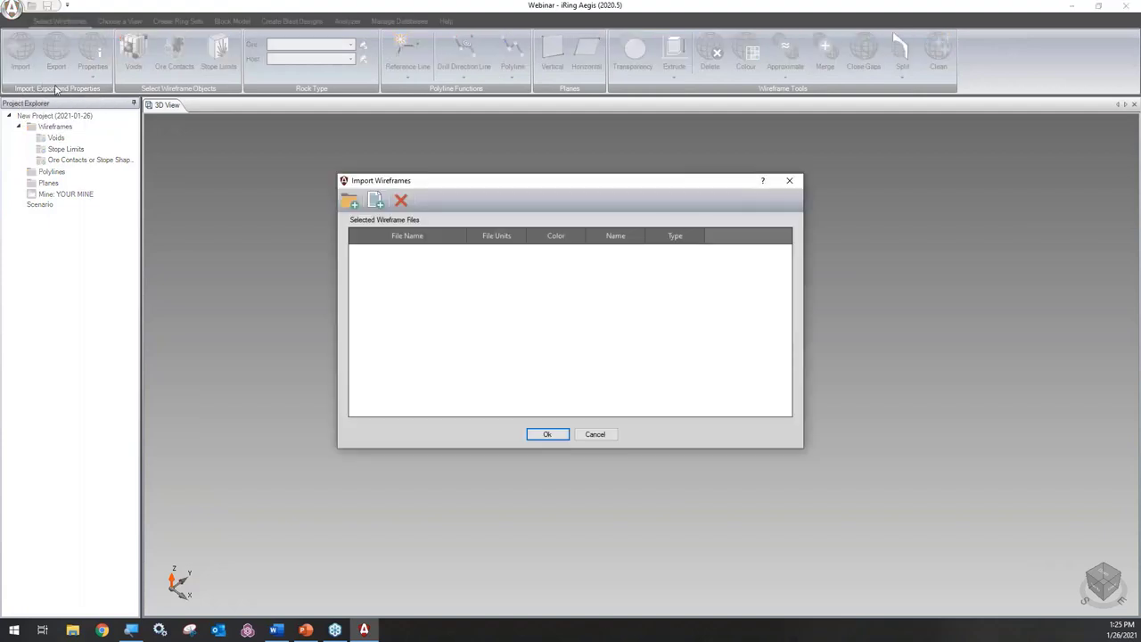
left_click_drag(418, 182, 572, 146)
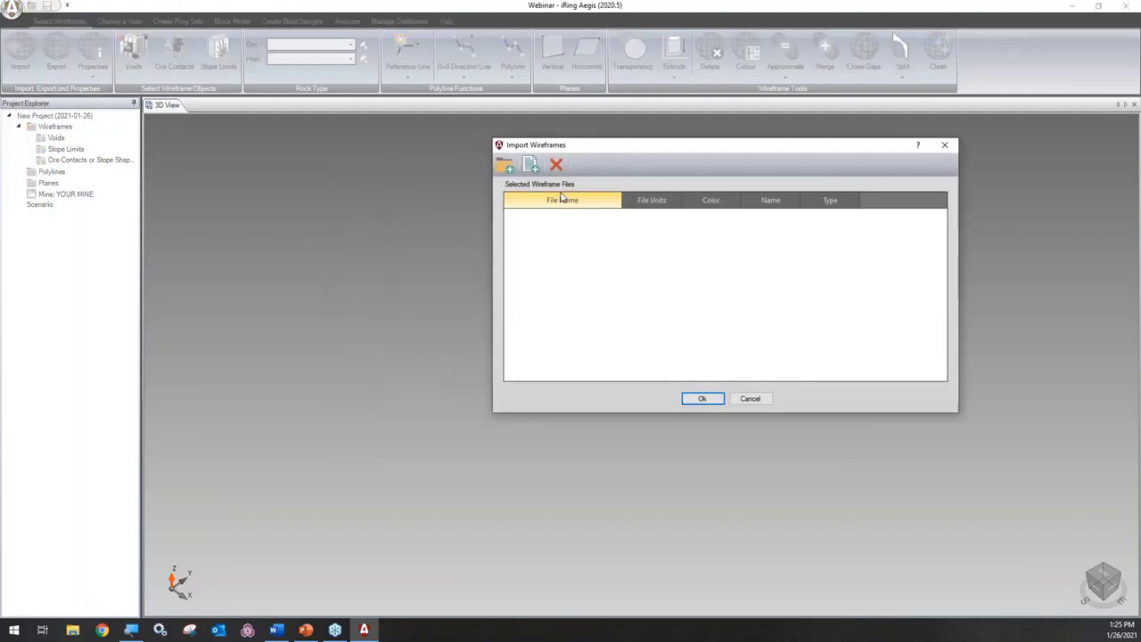
left_click(531, 167)
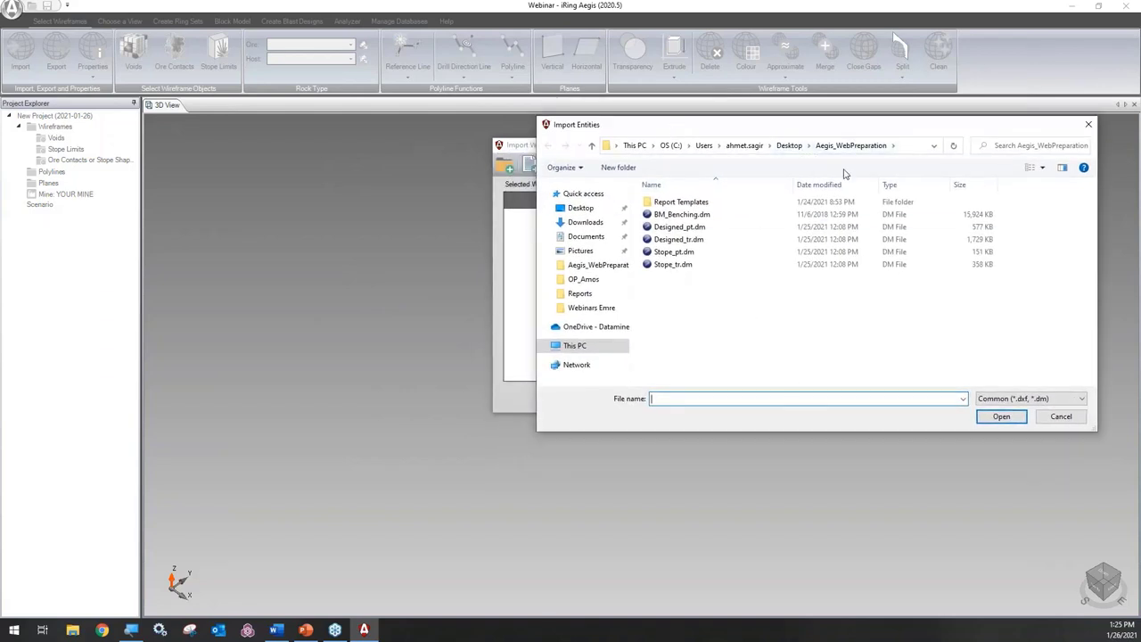
left_click(701, 266)
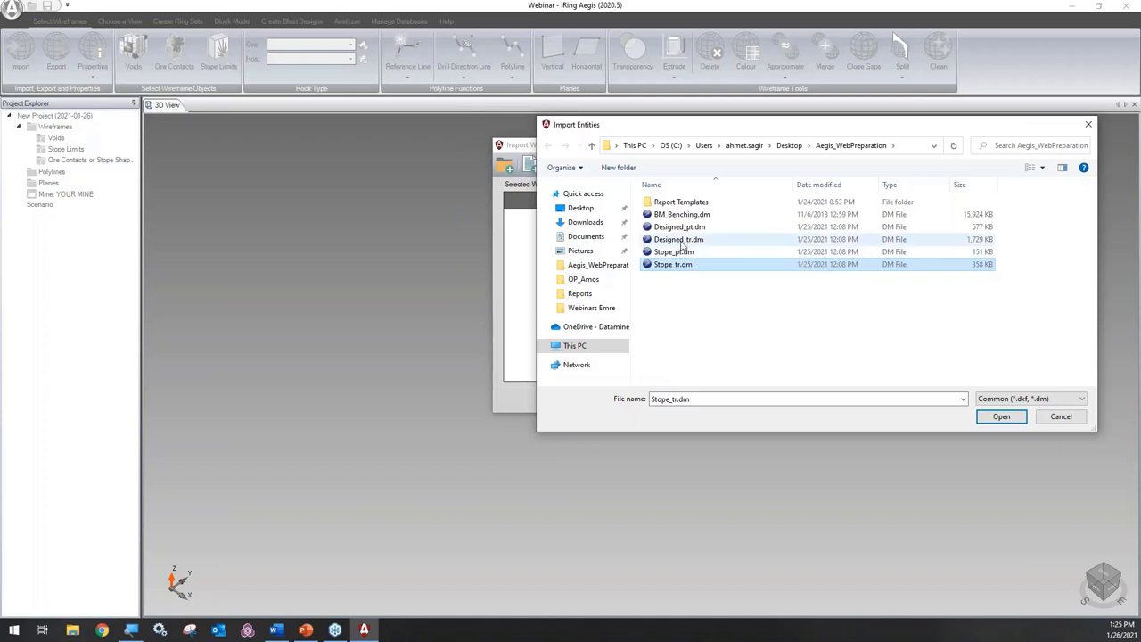
left_click(679, 240, "ctrl")
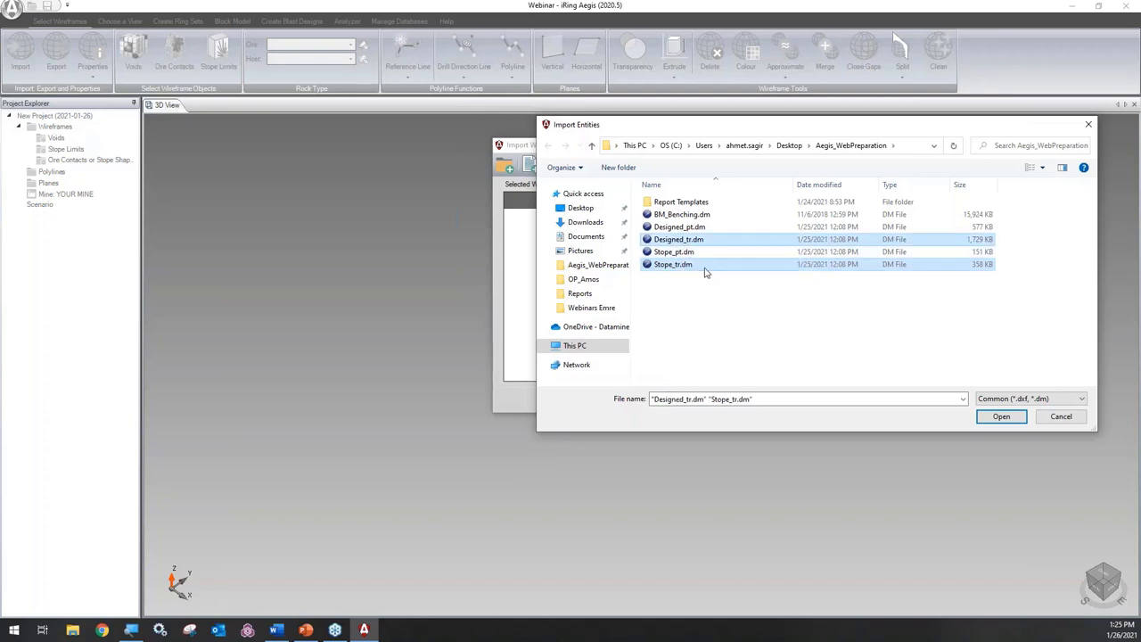
left_click(988, 419)
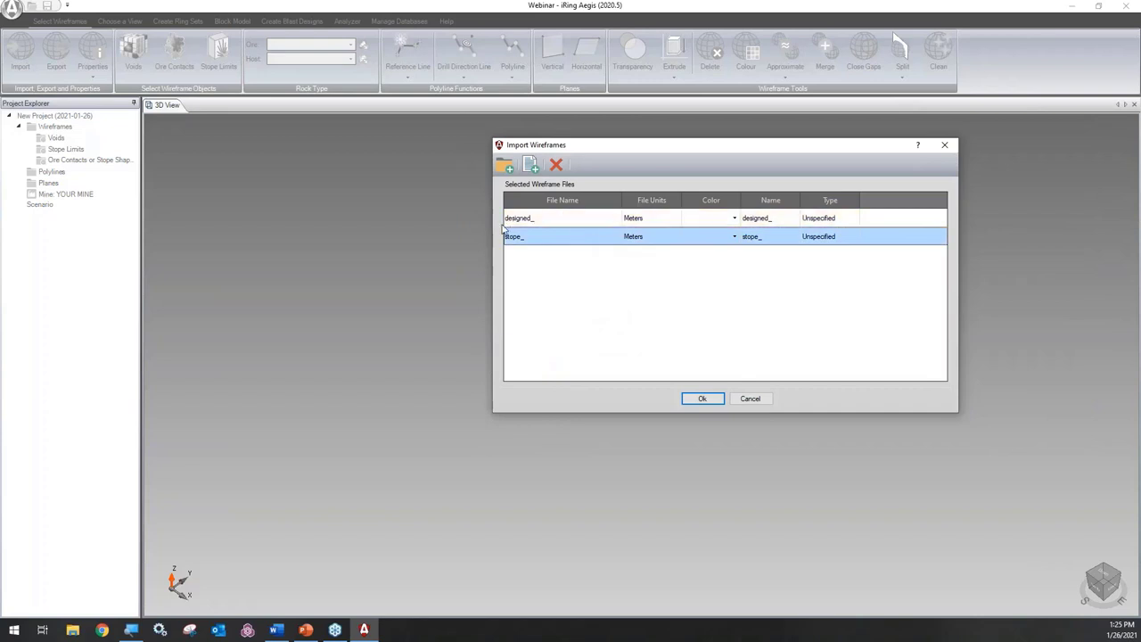
Colour the designed_ wireframe red and the stope_ wireframe dark green, and import both into the project
left_click(735, 219)
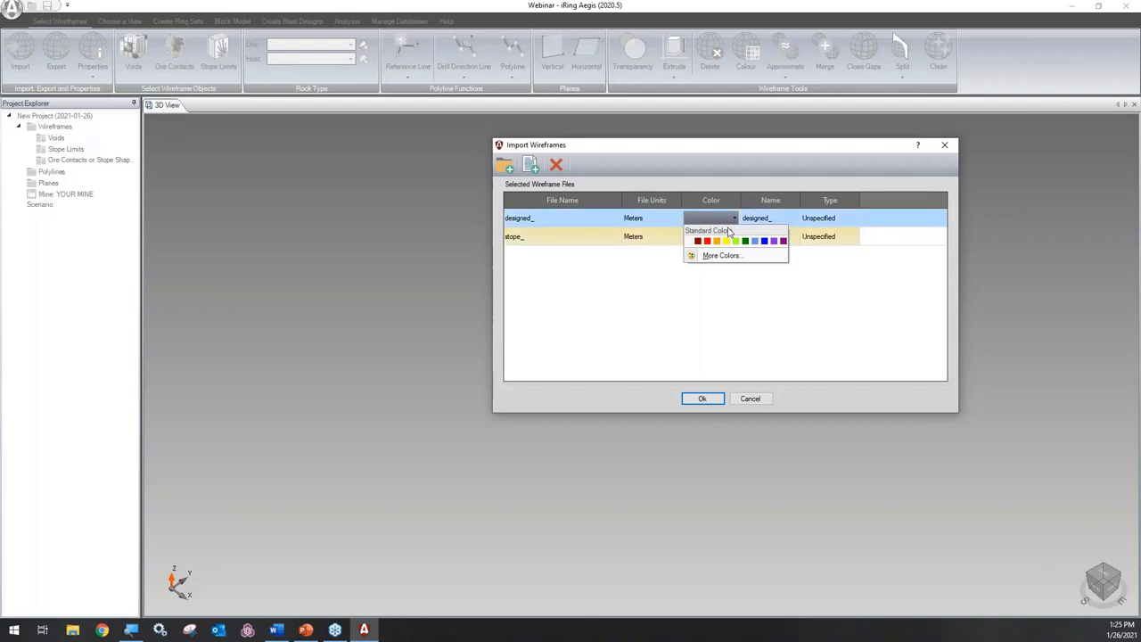
left_click(707, 242)
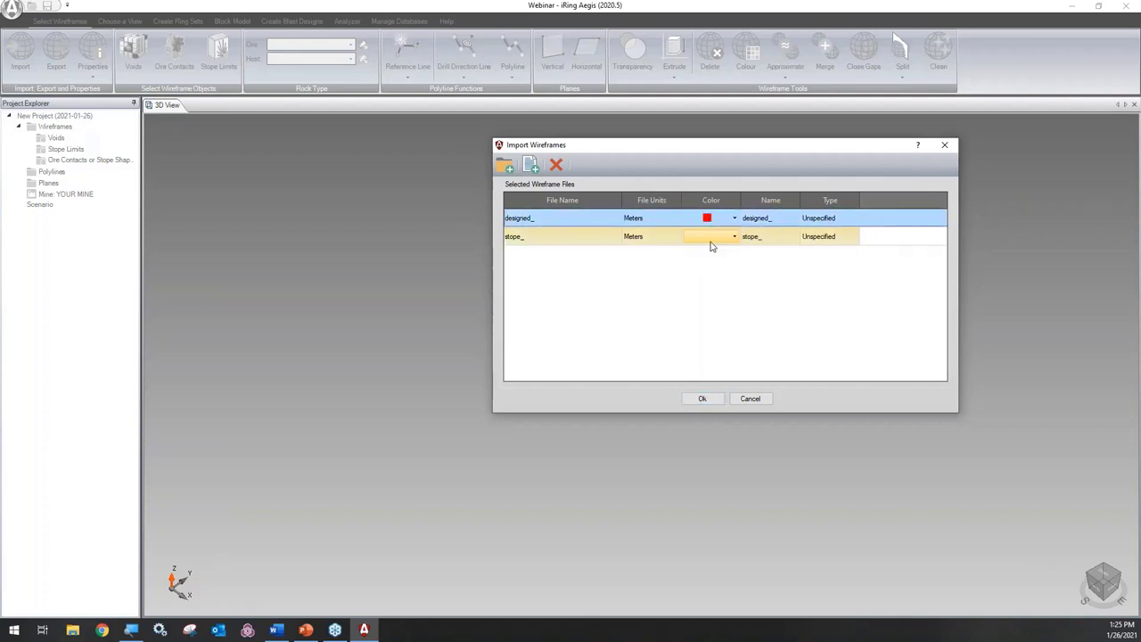
left_click(736, 237)
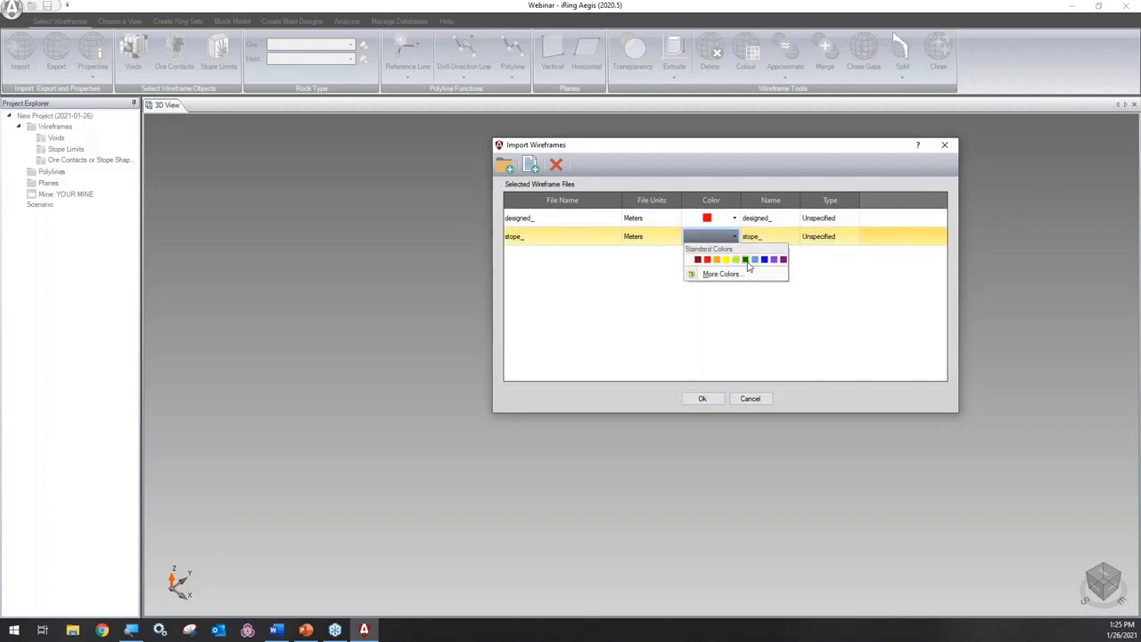
left_click(745, 260)
left_click(735, 236)
left_click(746, 260)
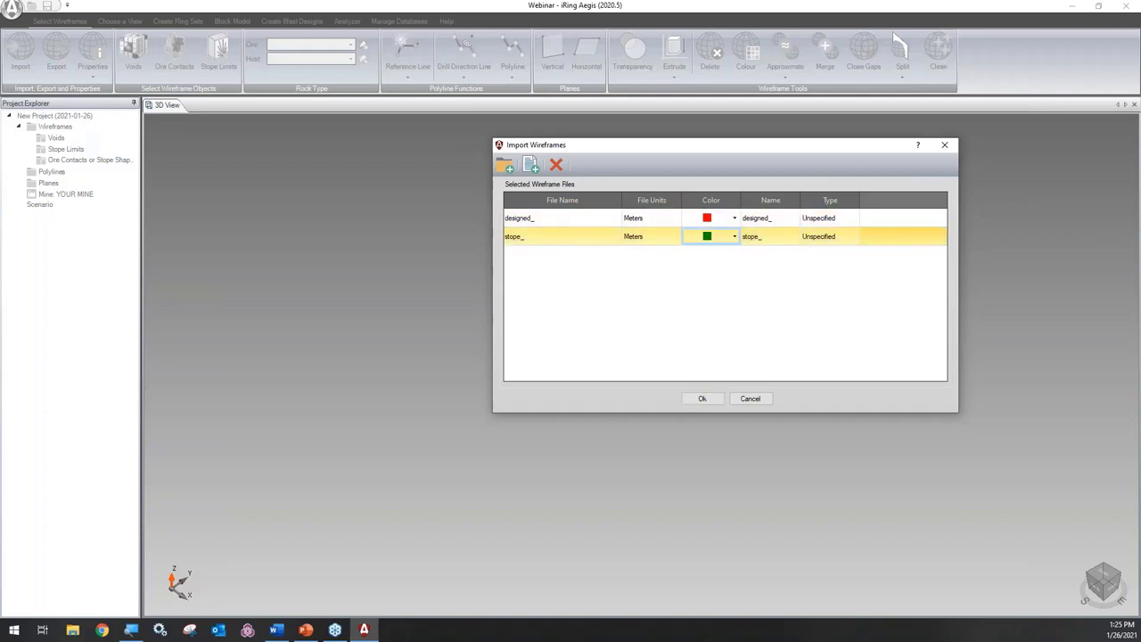
left_click(692, 397)
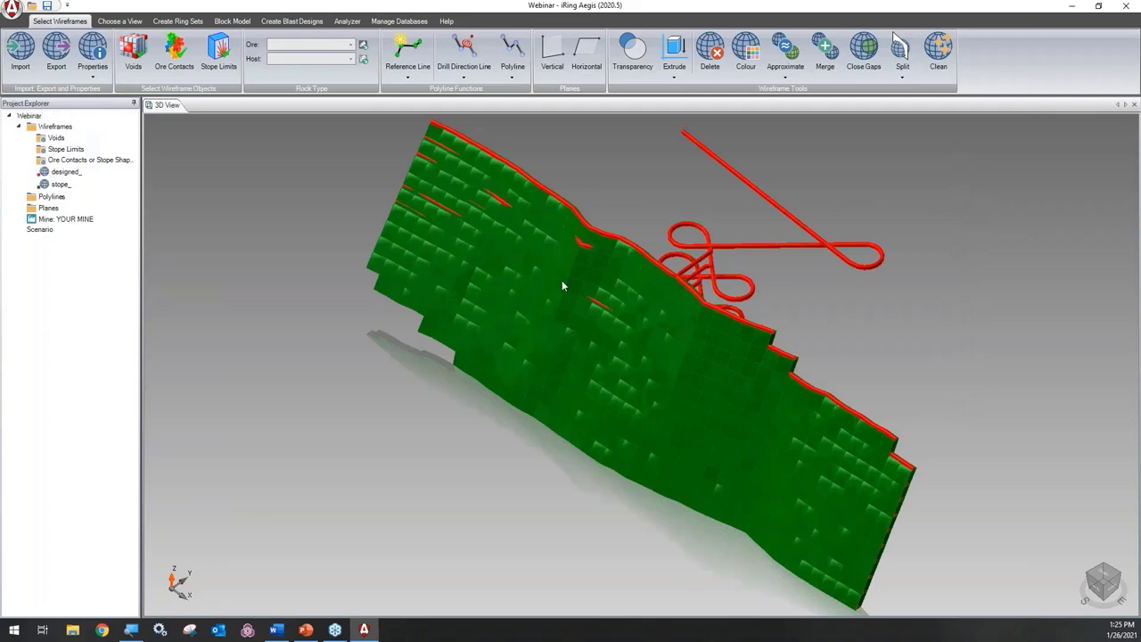
Put the 3D view in rotate mode and examine the imported stope and designed wireframes from several sides and up close
scroll(565, 254, "down", 2)
scroll(568, 246, "up", 4)
right_click(594, 206)
left_click(624, 231)
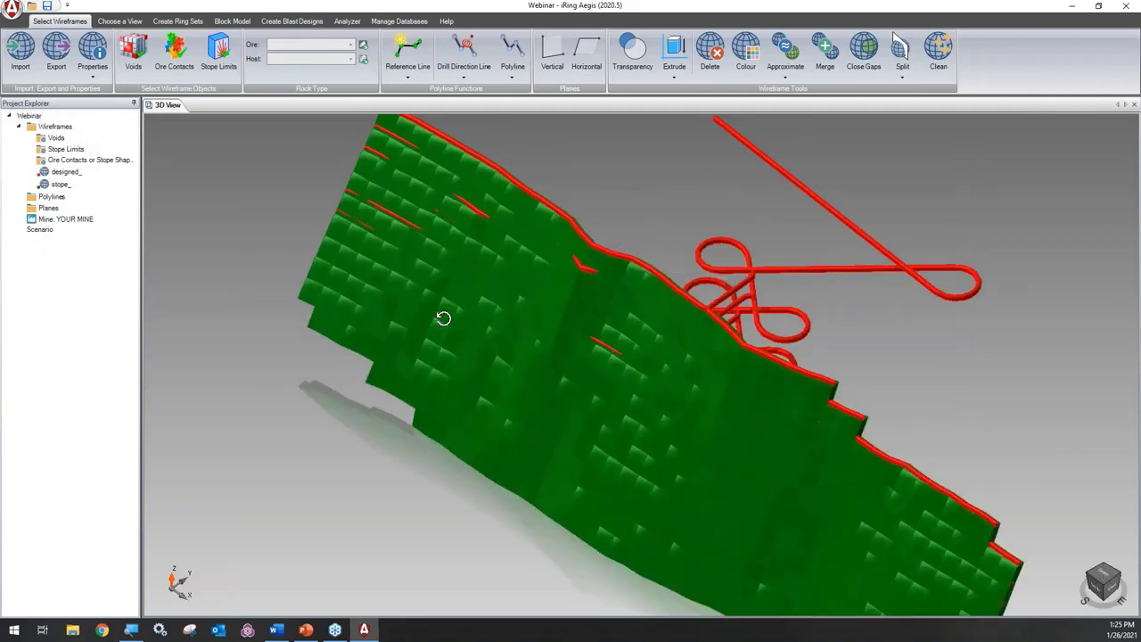
left_click_drag(443, 319, 537, 293)
middle_click_drag(538, 294, 522, 363)
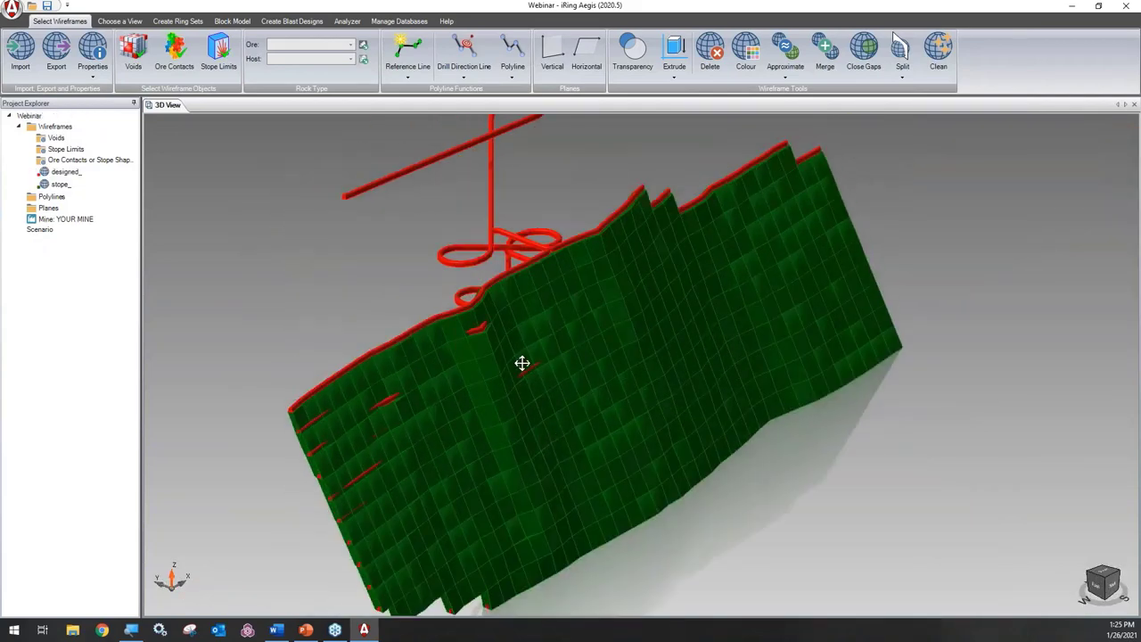
left_click_drag(521, 363, 300, 254)
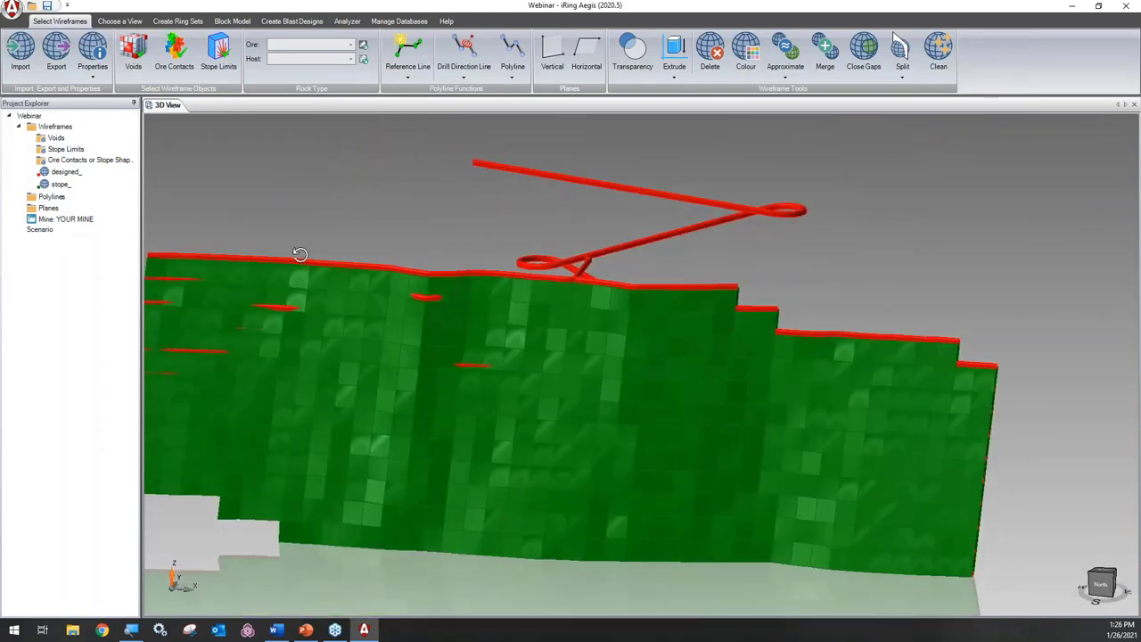
left_click_drag(603, 293, 609, 255)
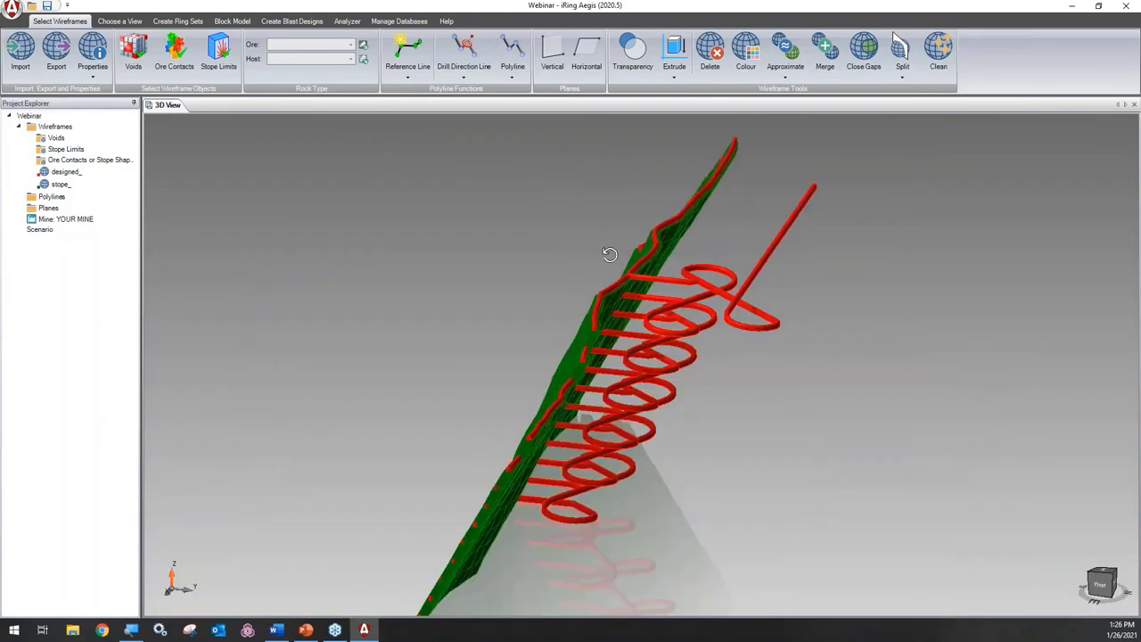
right_click(530, 212)
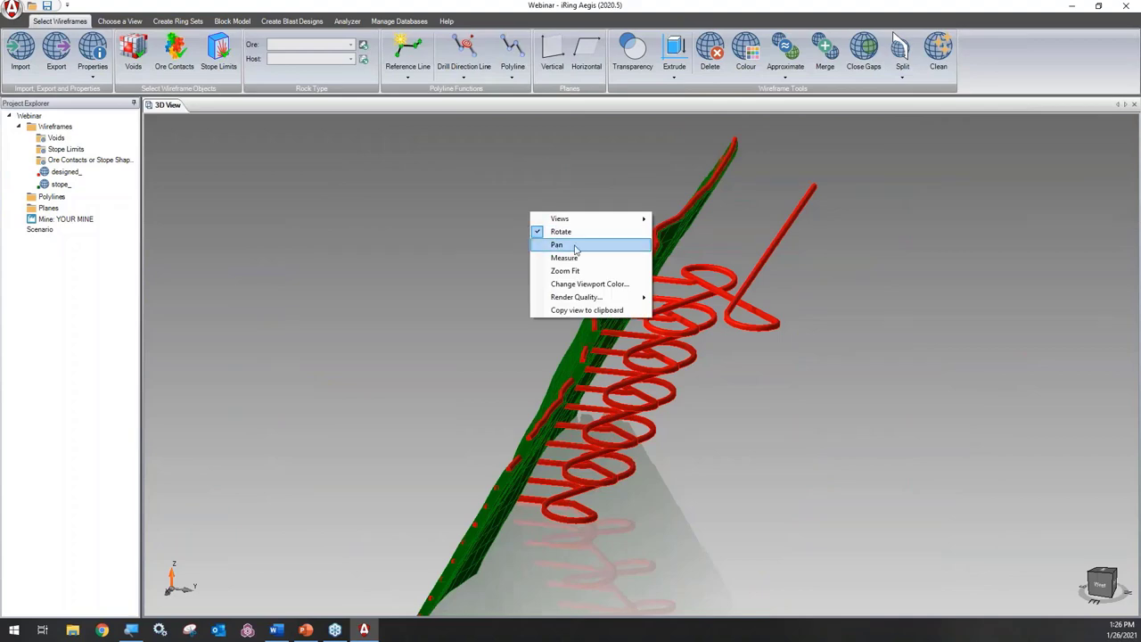
left_click_drag(377, 295, 596, 295)
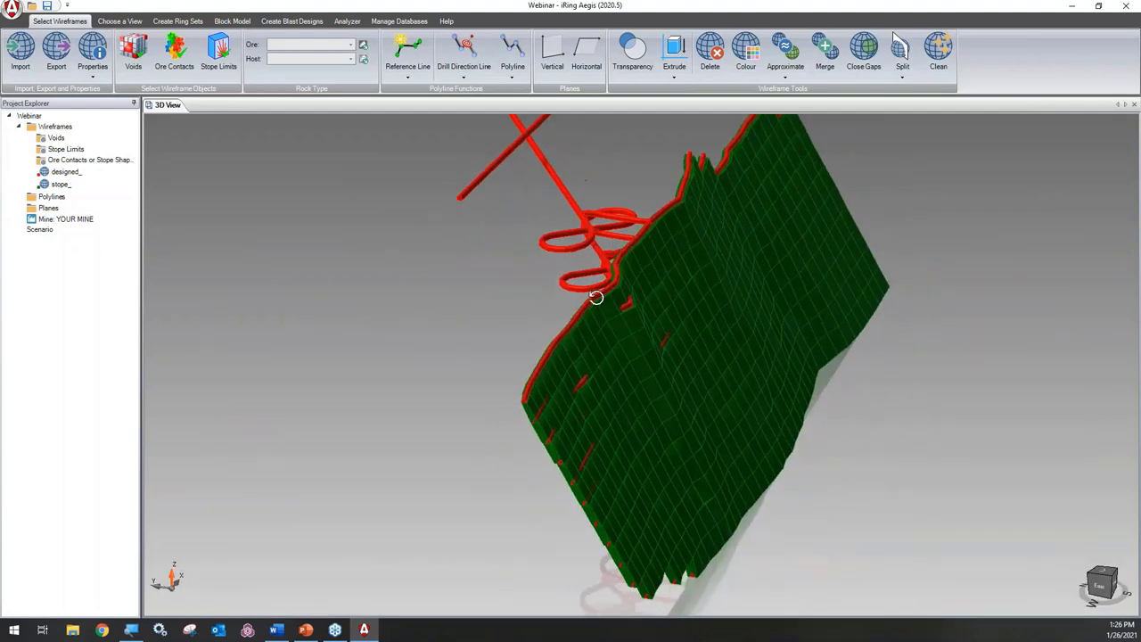
scroll(580, 284, "up", 3)
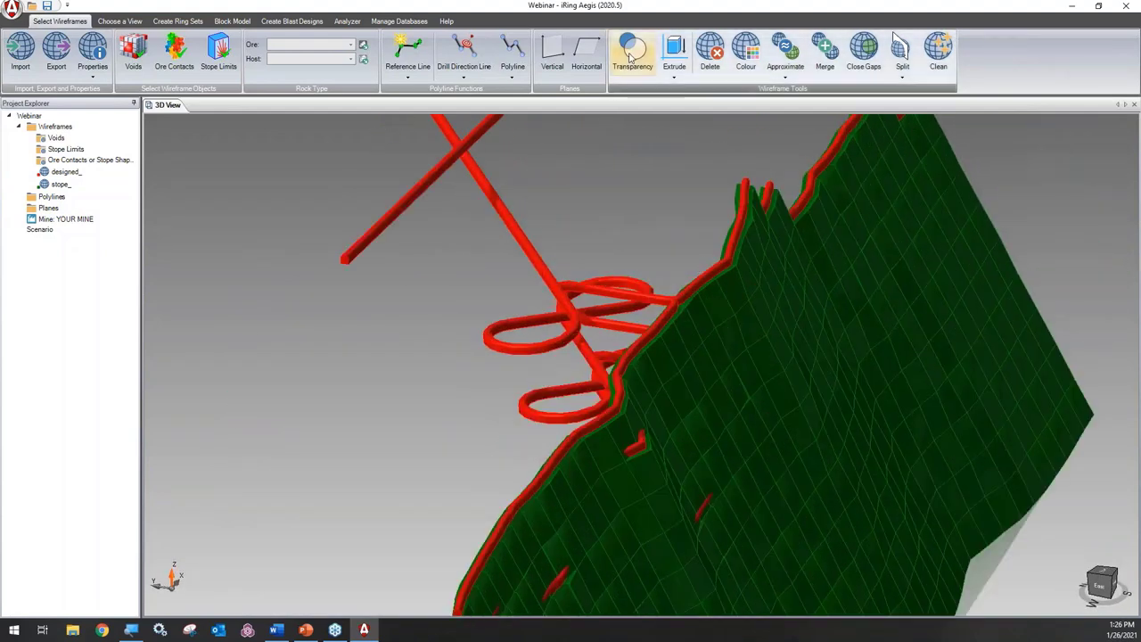
Make both the red designed_ development wireframe and the green stope_ wireframe transparent
left_click(624, 61)
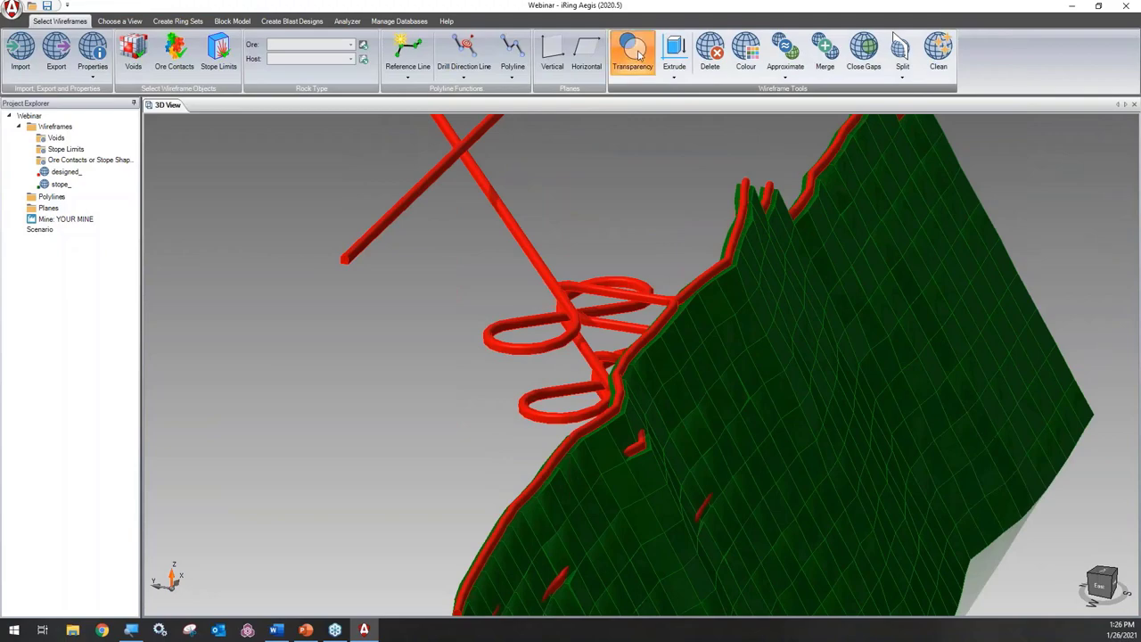
left_click(468, 148)
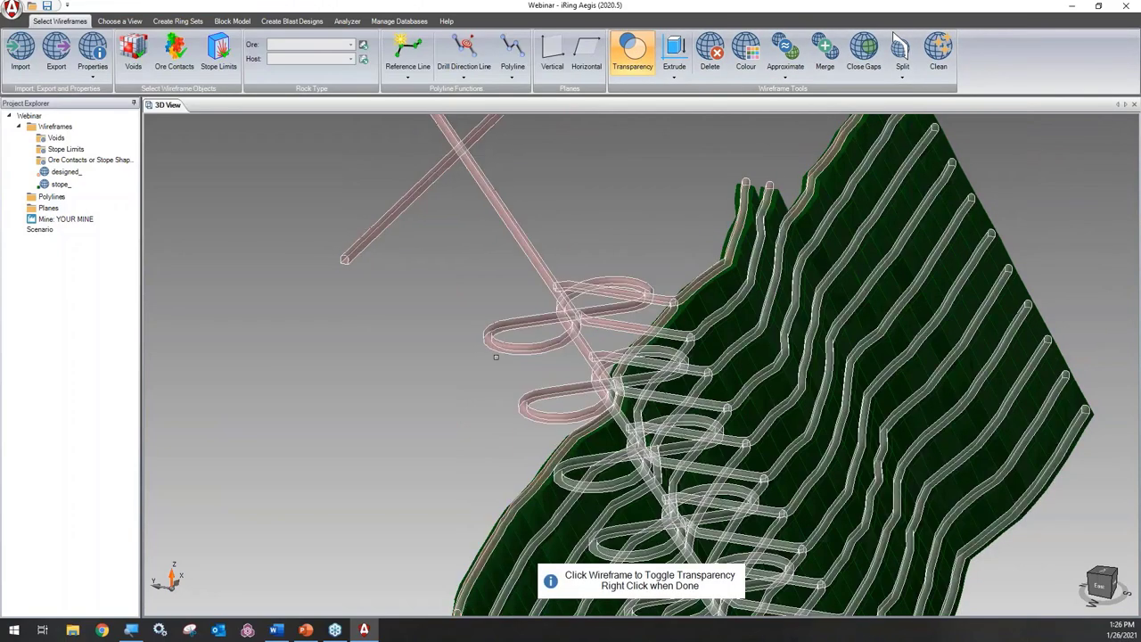
left_click(529, 479)
left_click(574, 498)
left_click(574, 498)
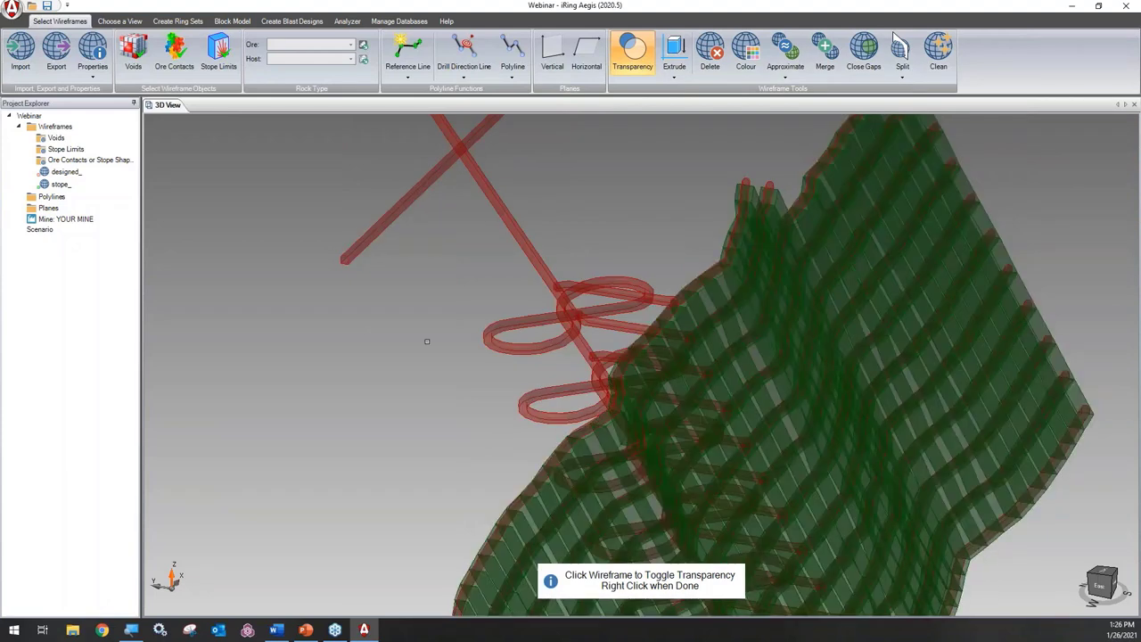
middle_click_drag(401, 382, 437, 393)
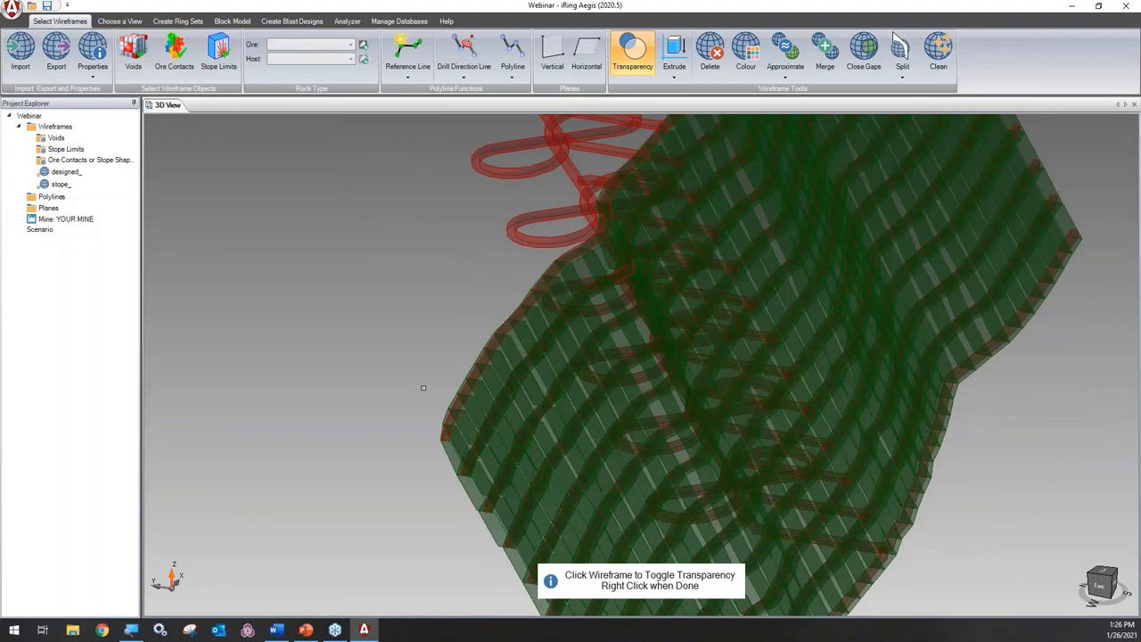
right_click(437, 393)
Examine up close how the development drifts run along the levels of the transparent stope wireframe
scroll(410, 382, "up", 3)
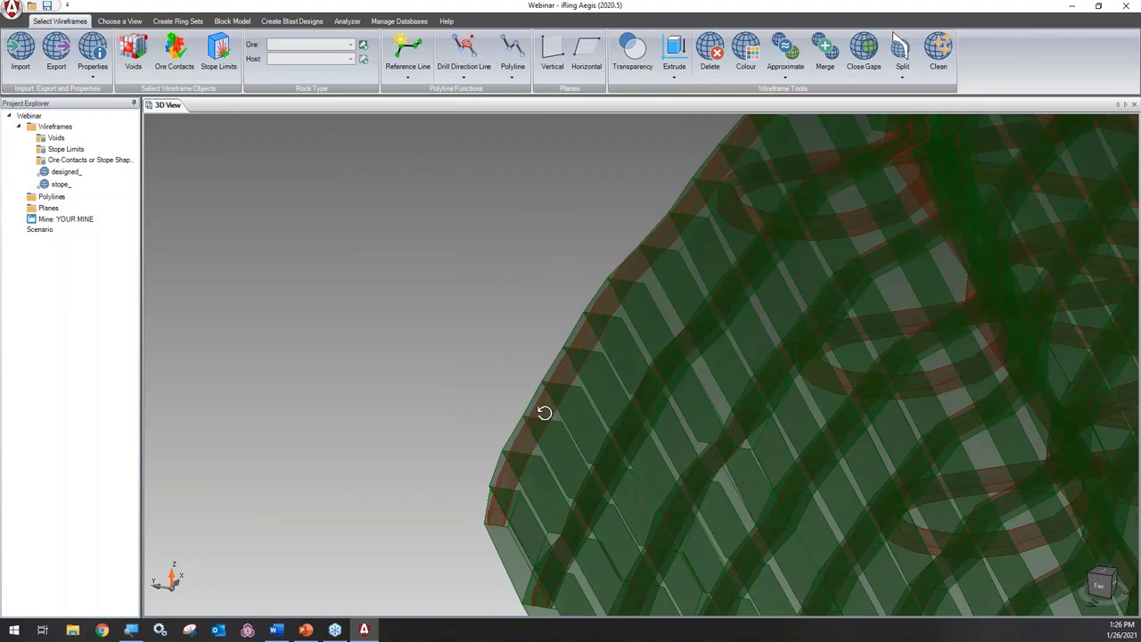
middle_click_drag(543, 413, 511, 311)
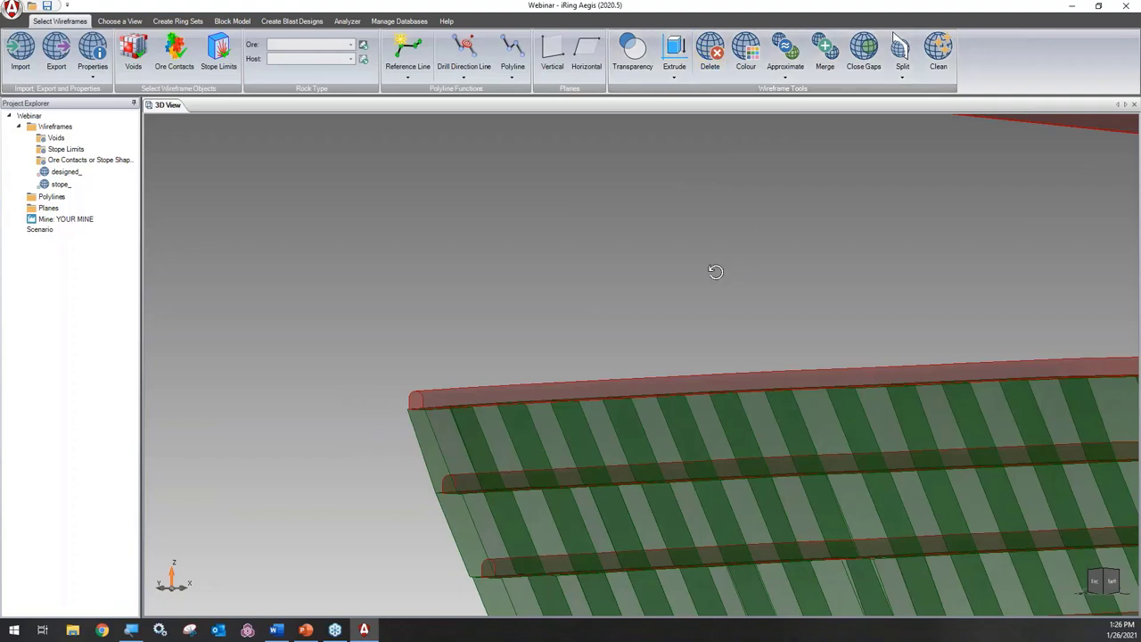
middle_click_drag(550, 315, 550, 285)
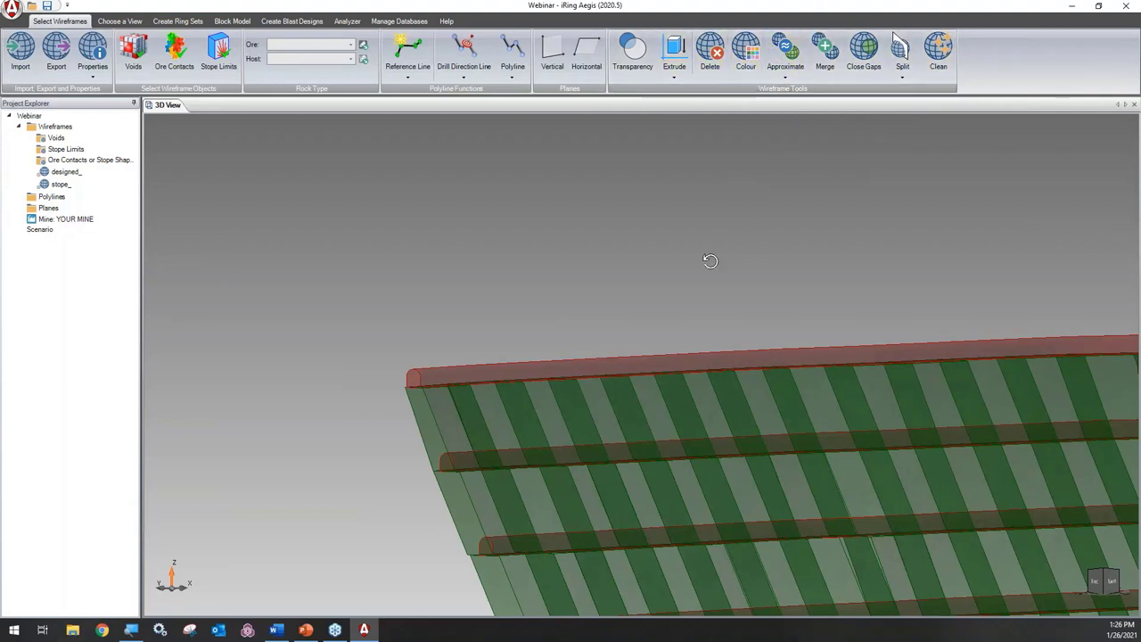
middle_click_drag(523, 321, 524, 235)
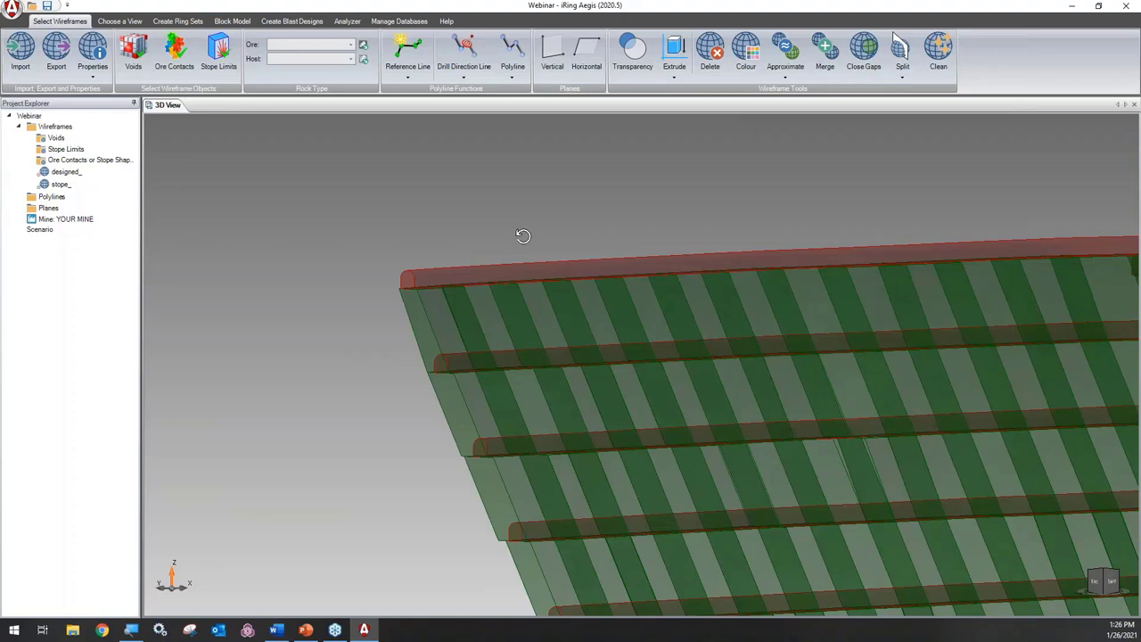
middle_click_drag(588, 380, 618, 284)
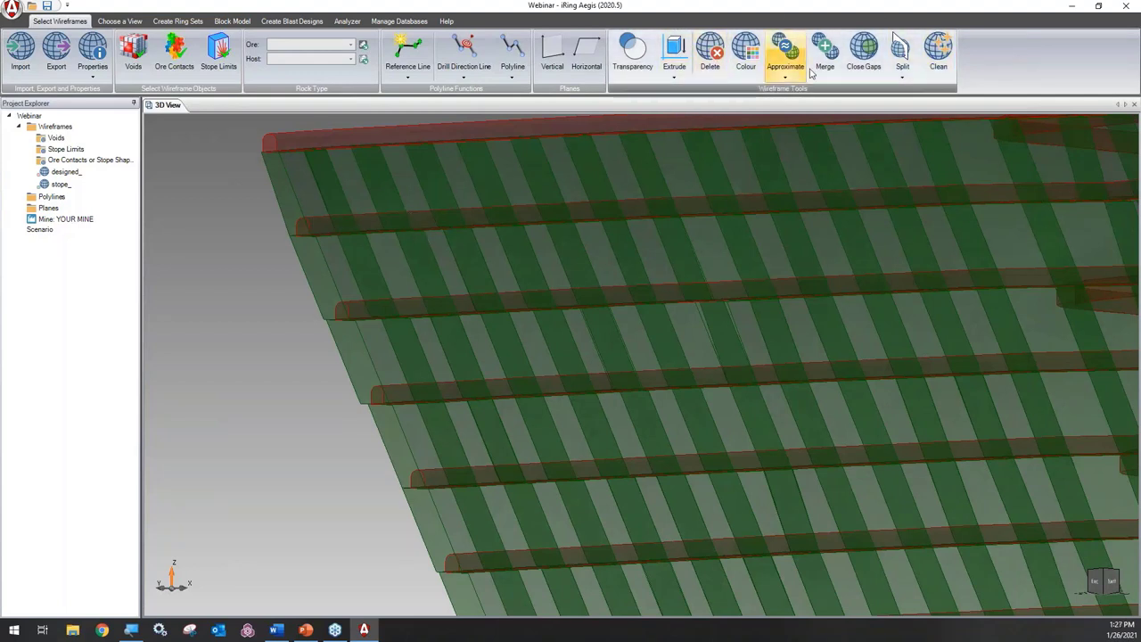
middle_click_drag(402, 254, 448, 346)
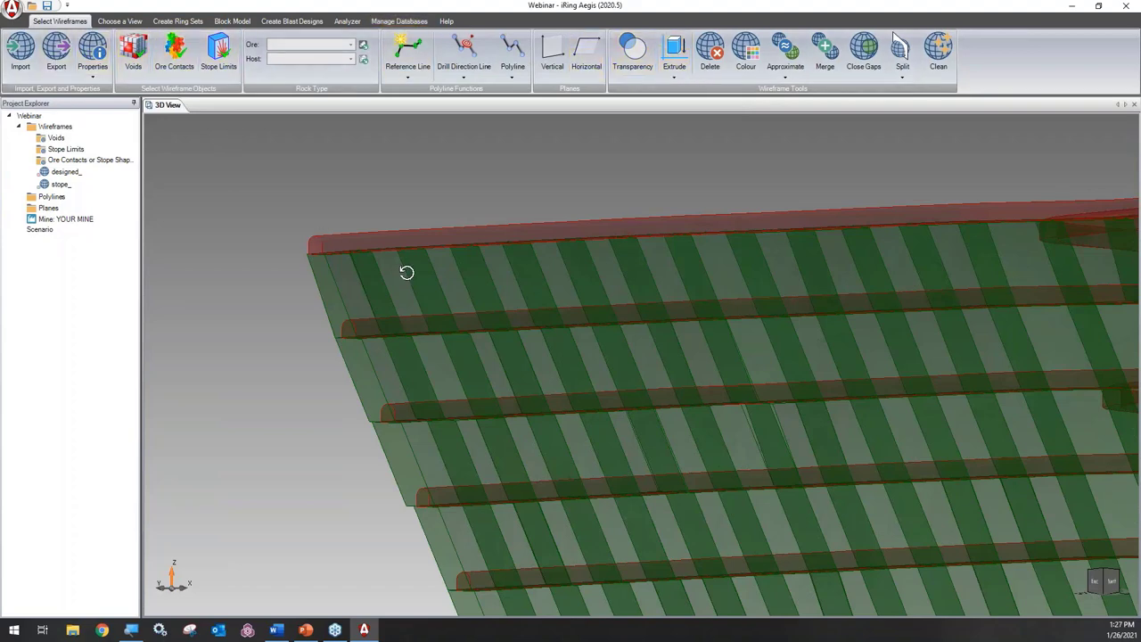
middle_click_drag(394, 259, 275, 223)
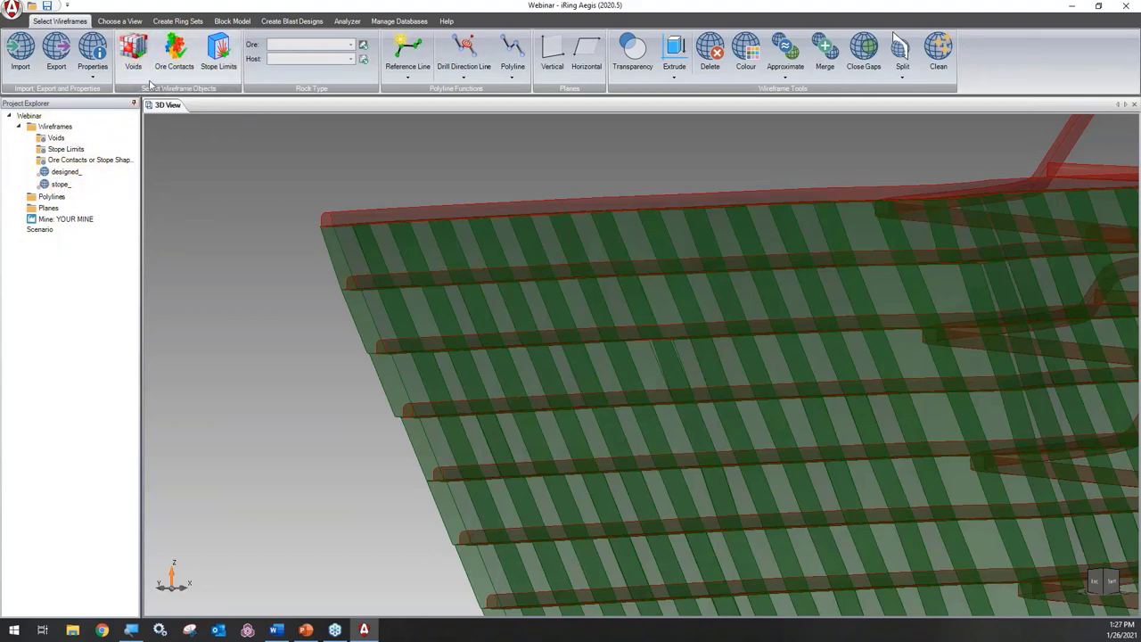
Assign the red designed_ development wireframe as a void and check it under the Voids group
left_click(137, 53)
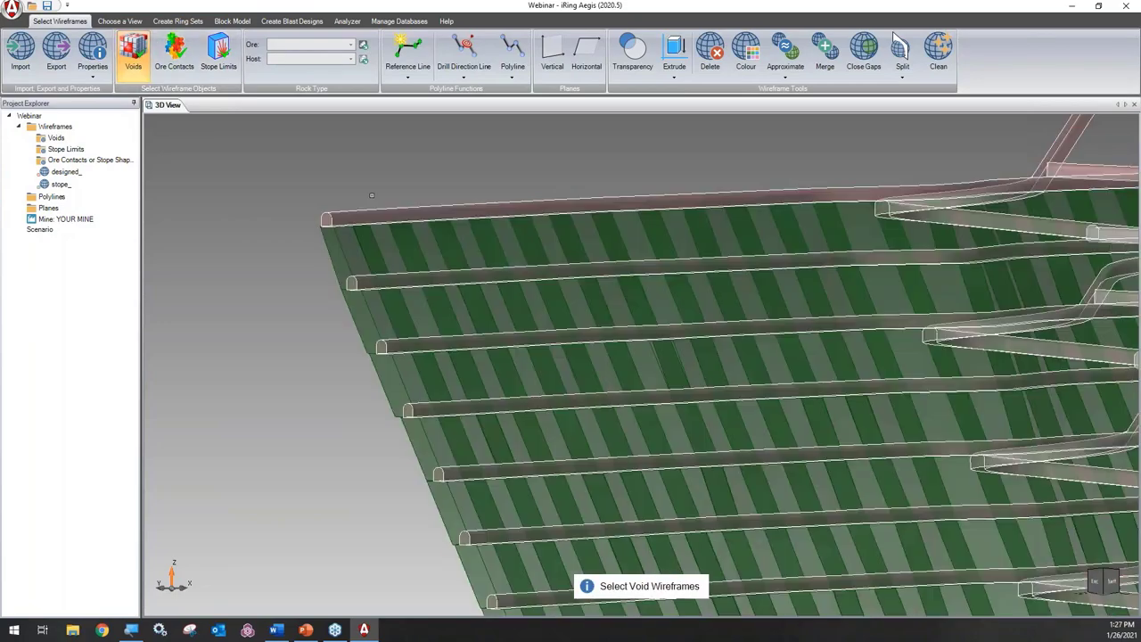
left_click(718, 184)
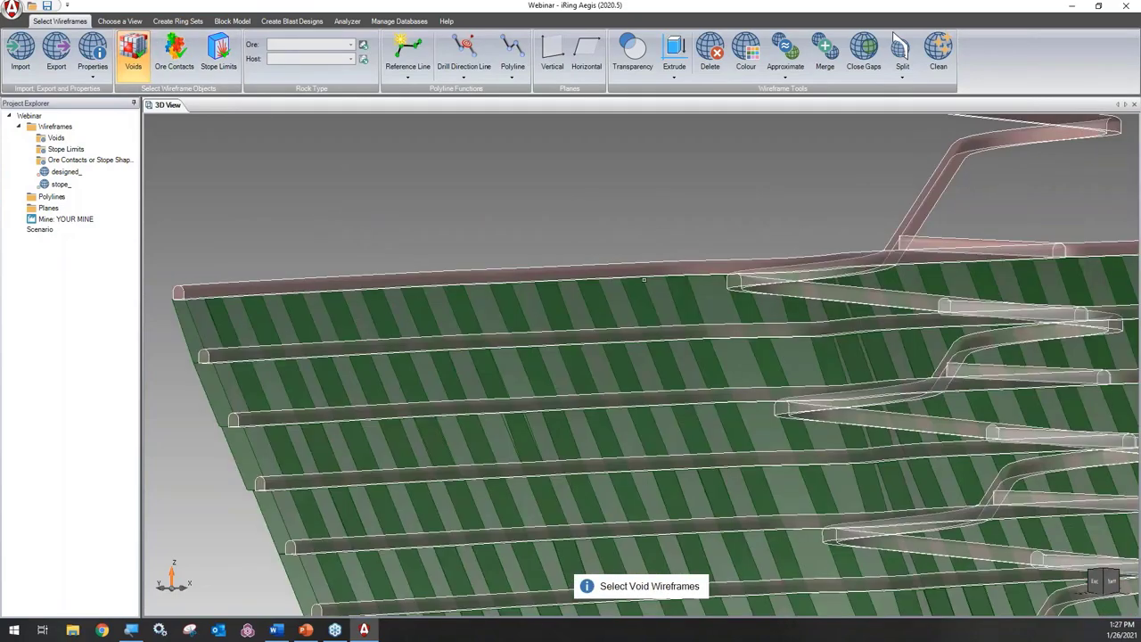
left_click(643, 280)
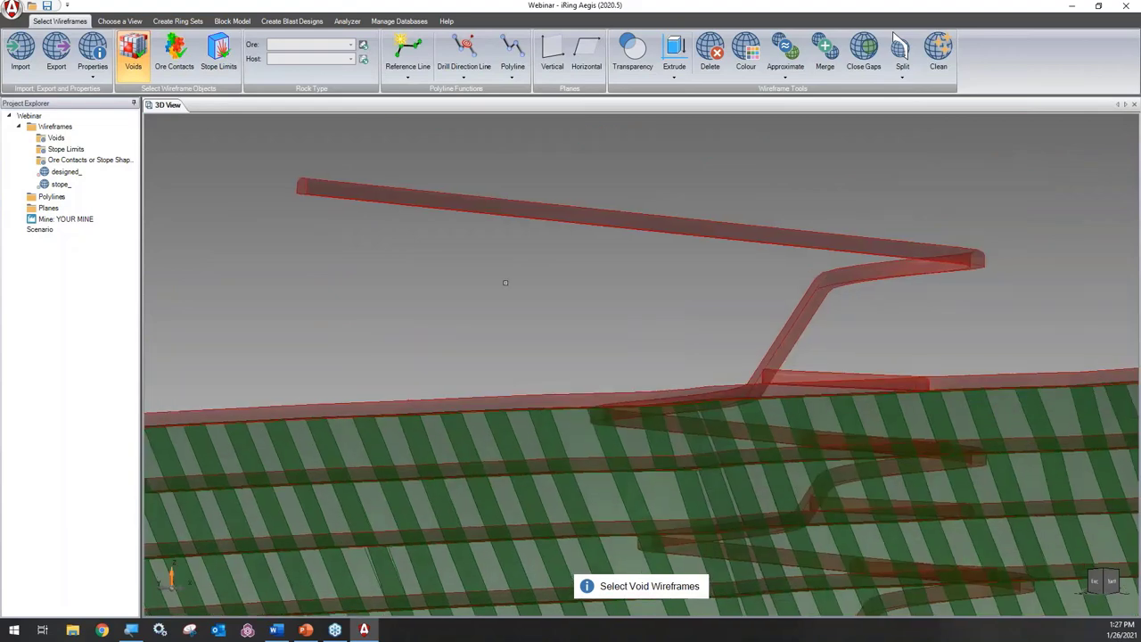
right_click(369, 276)
left_click(335, 254)
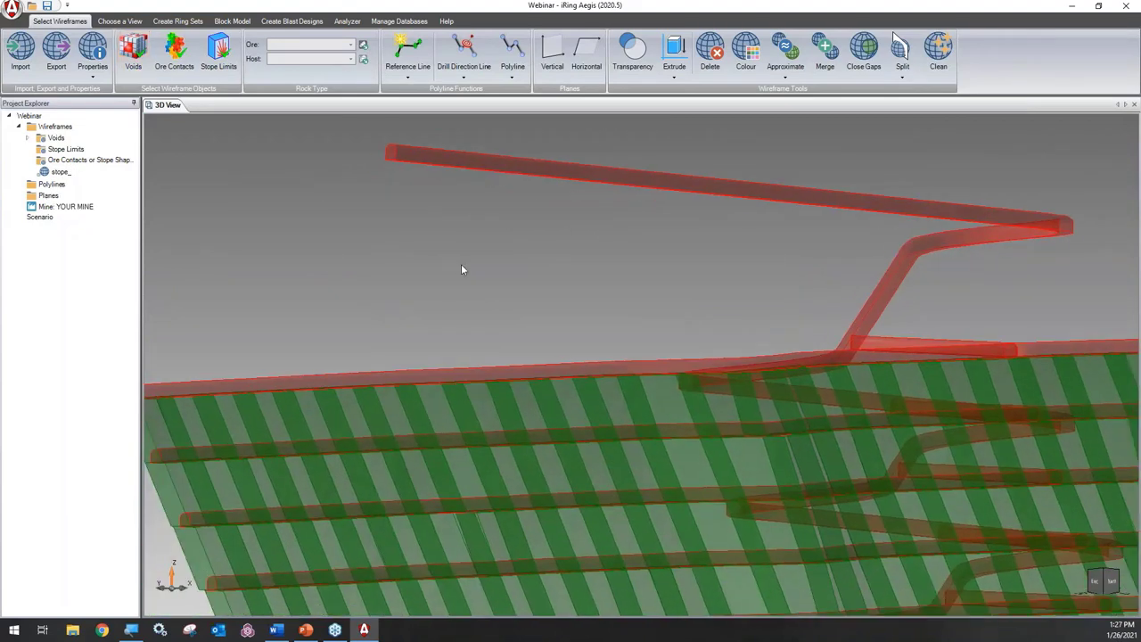
left_click(27, 139)
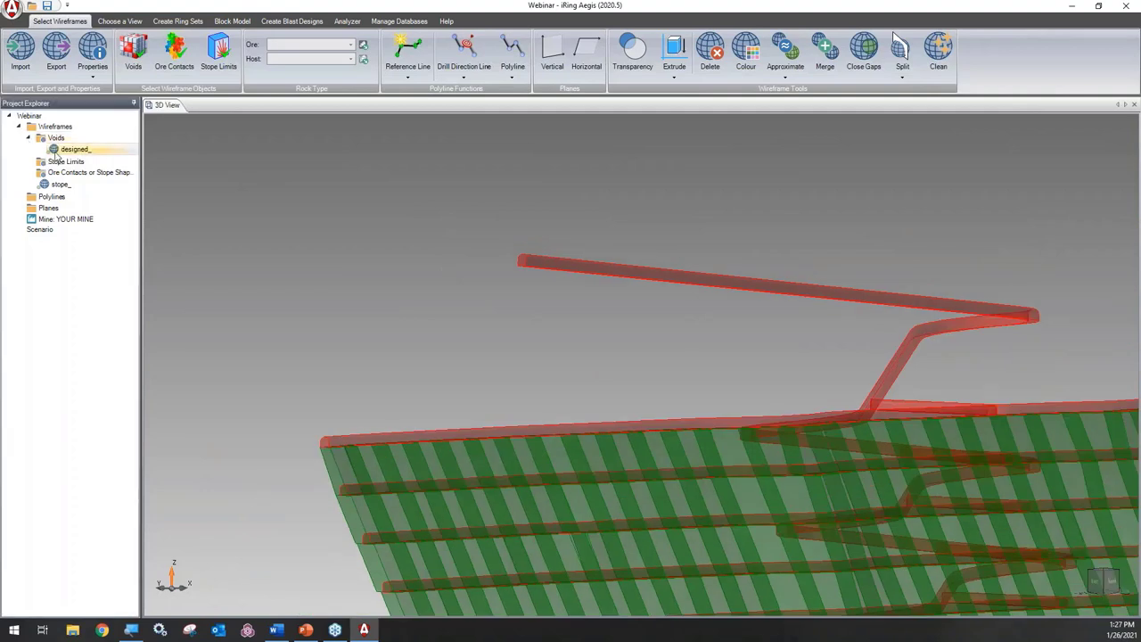
left_click(56, 150)
Assign the green stope_ wireframe as an ore contact
left_click(83, 185)
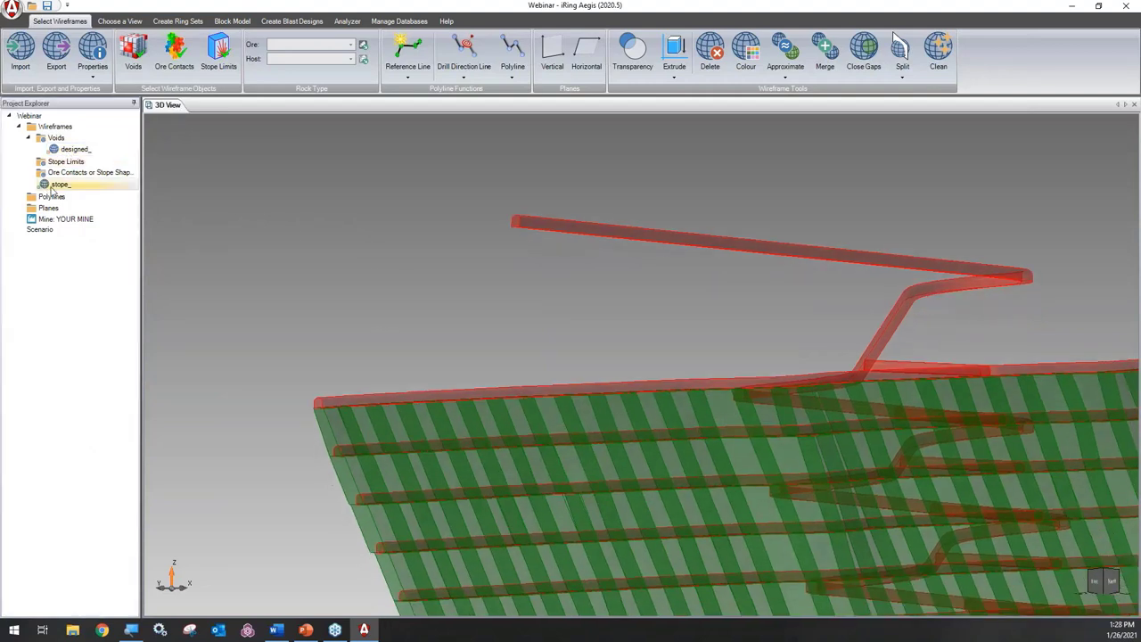
right_click(84, 194)
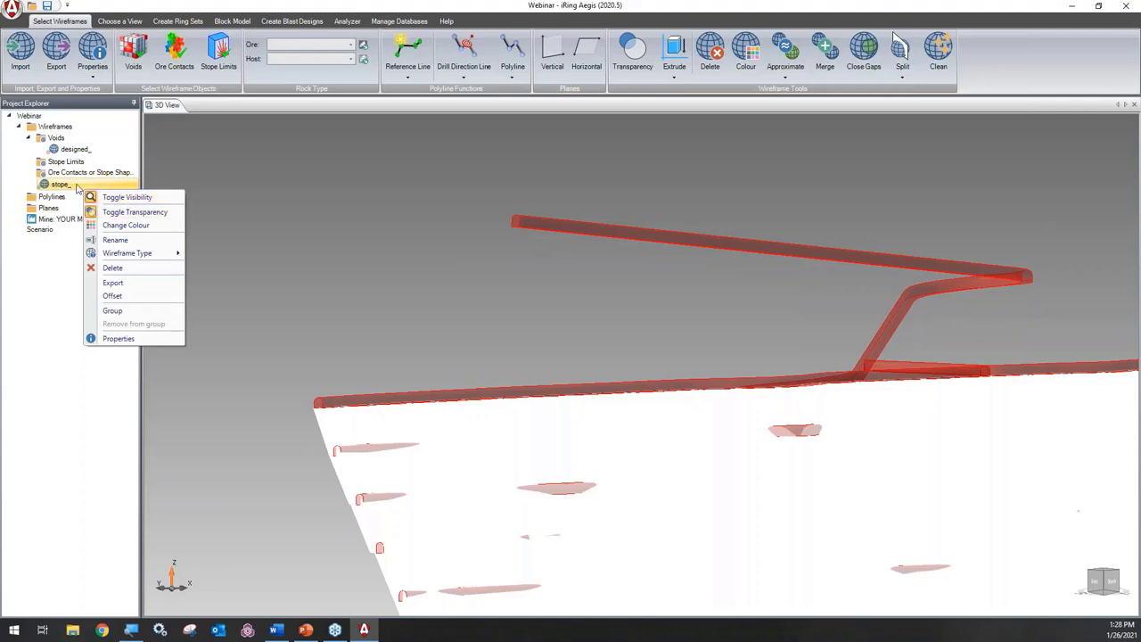
left_click(111, 212)
left_click(175, 55)
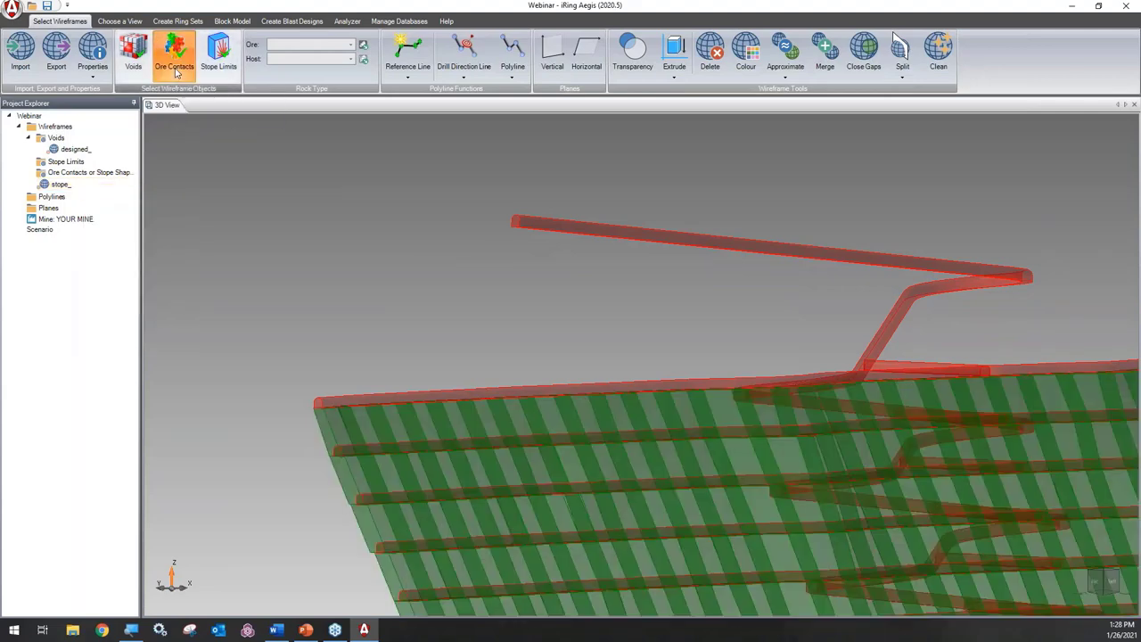
scroll(447, 339, "up", 6)
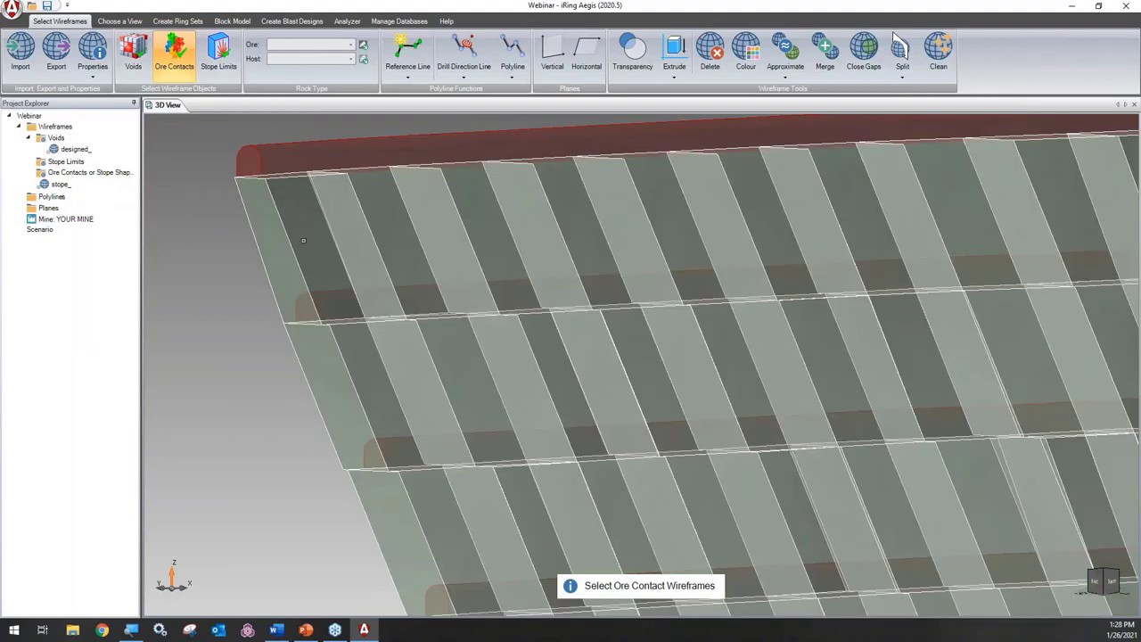
left_click(303, 240)
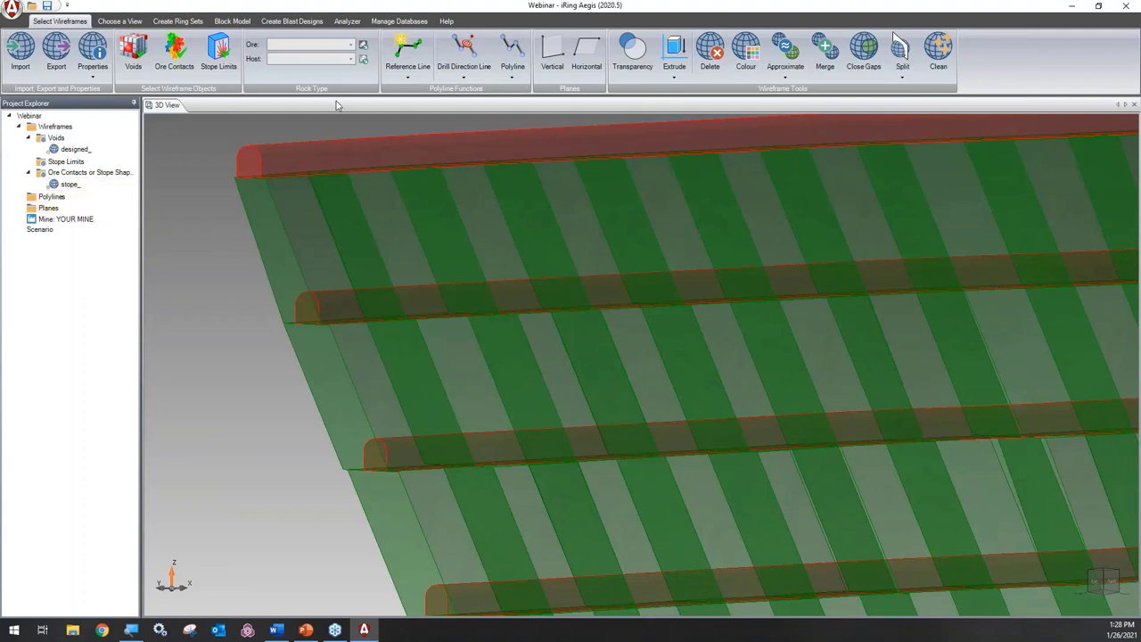
Set the ore rock type to the low-strength massive sulphide ore
left_click(349, 52)
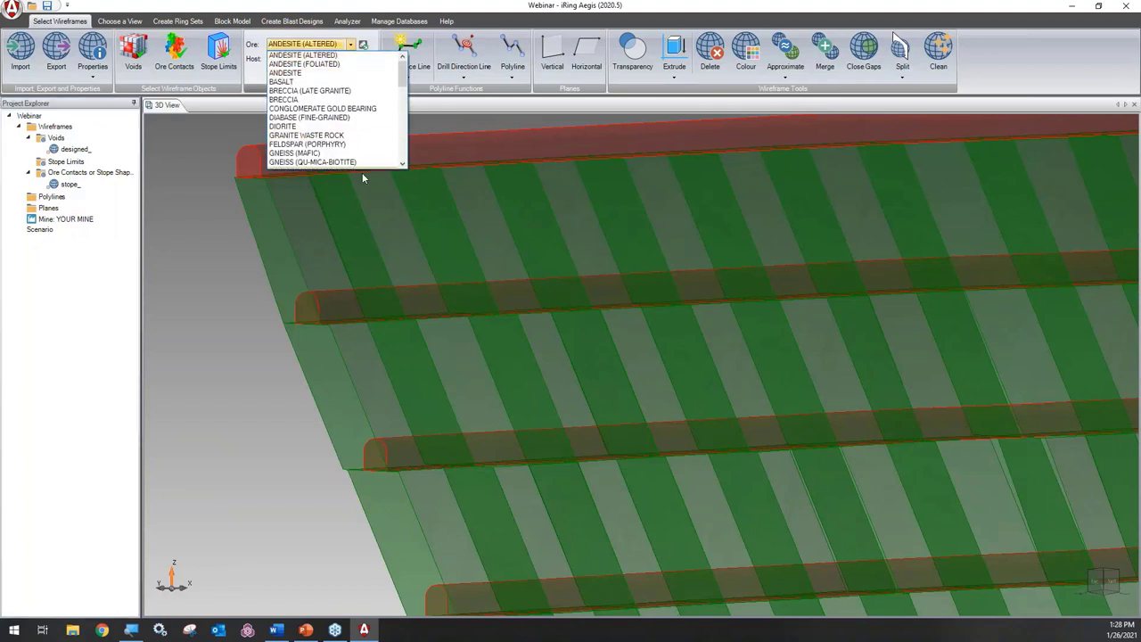
scroll(364, 120, "down", 5)
scroll(361, 124, "down", 3)
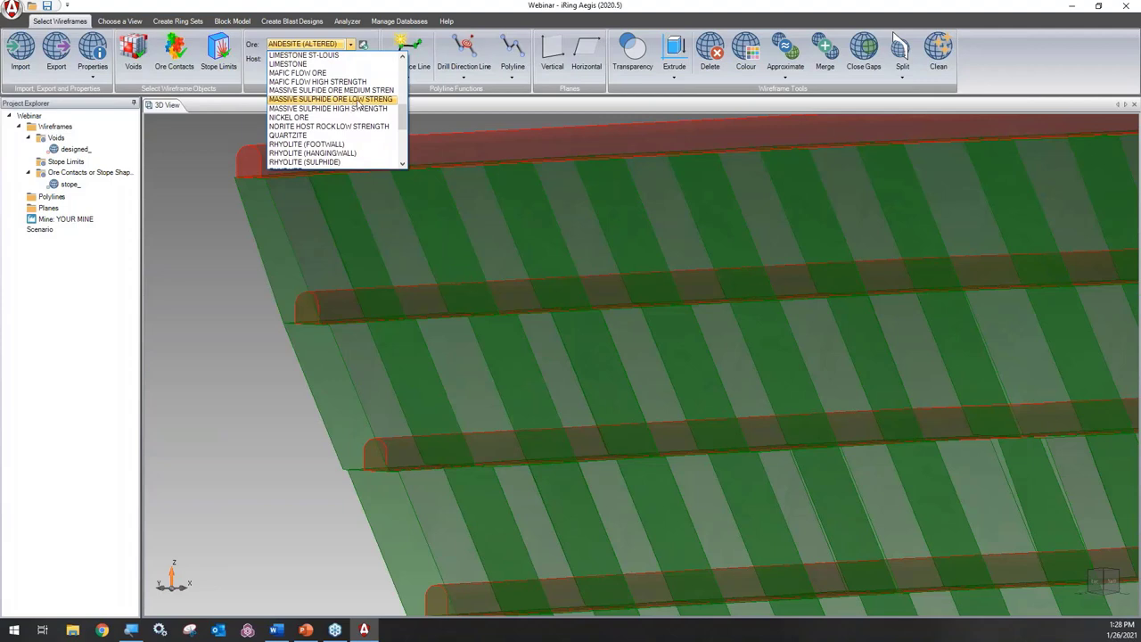
scroll(357, 104, "down", 1)
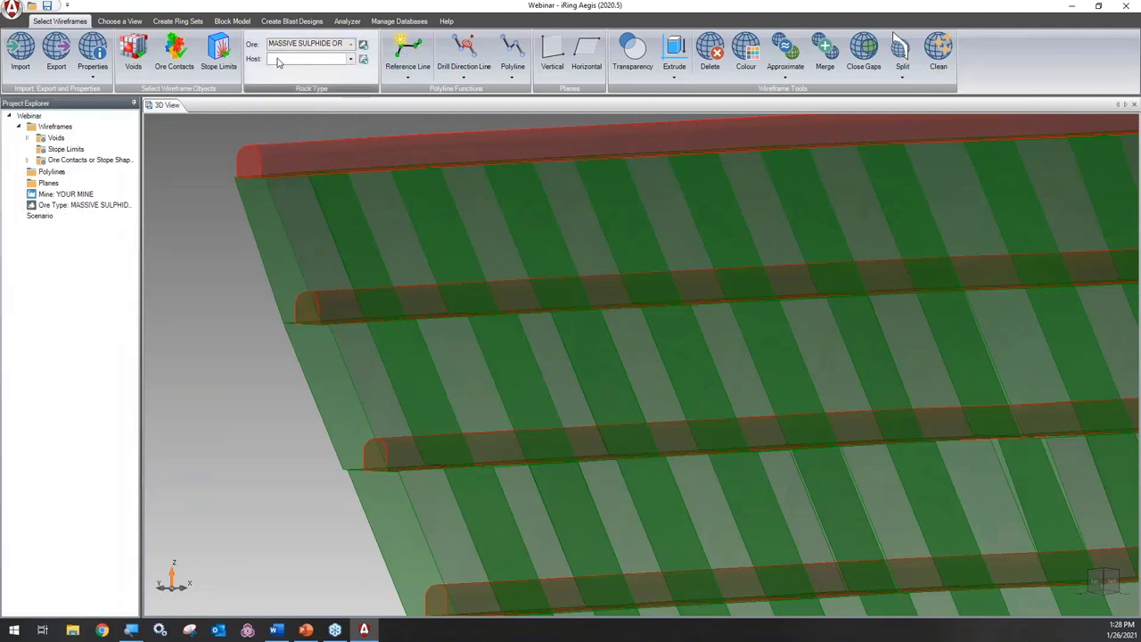
Set the host rock type to LIMESTONE
left_click(335, 60)
scroll(336, 131, "down", 5)
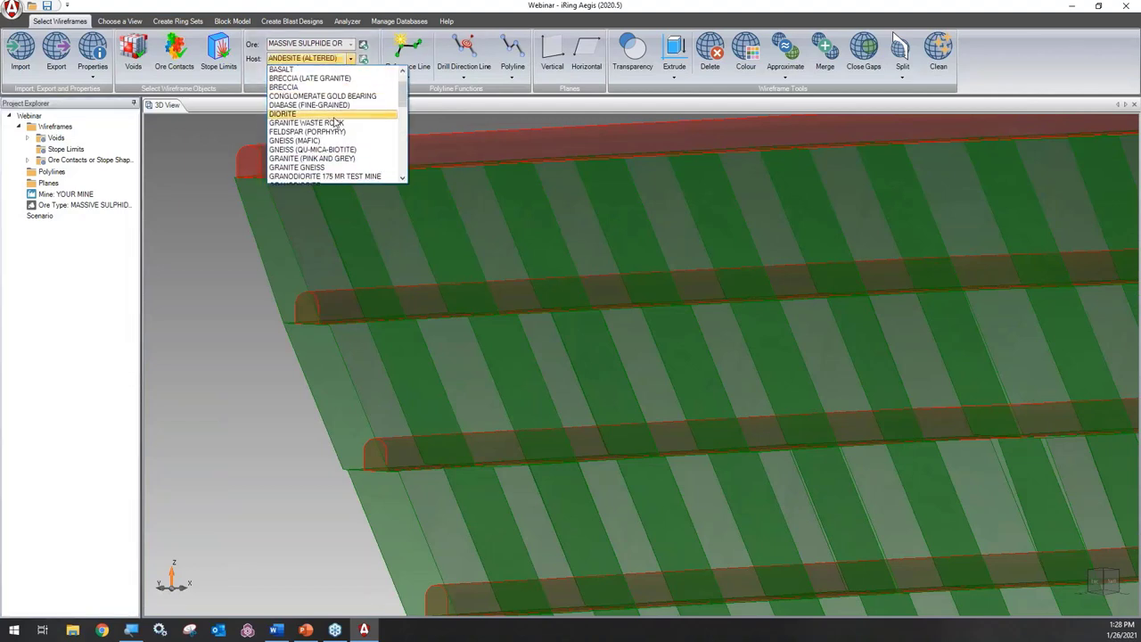
scroll(334, 133, "down", 2)
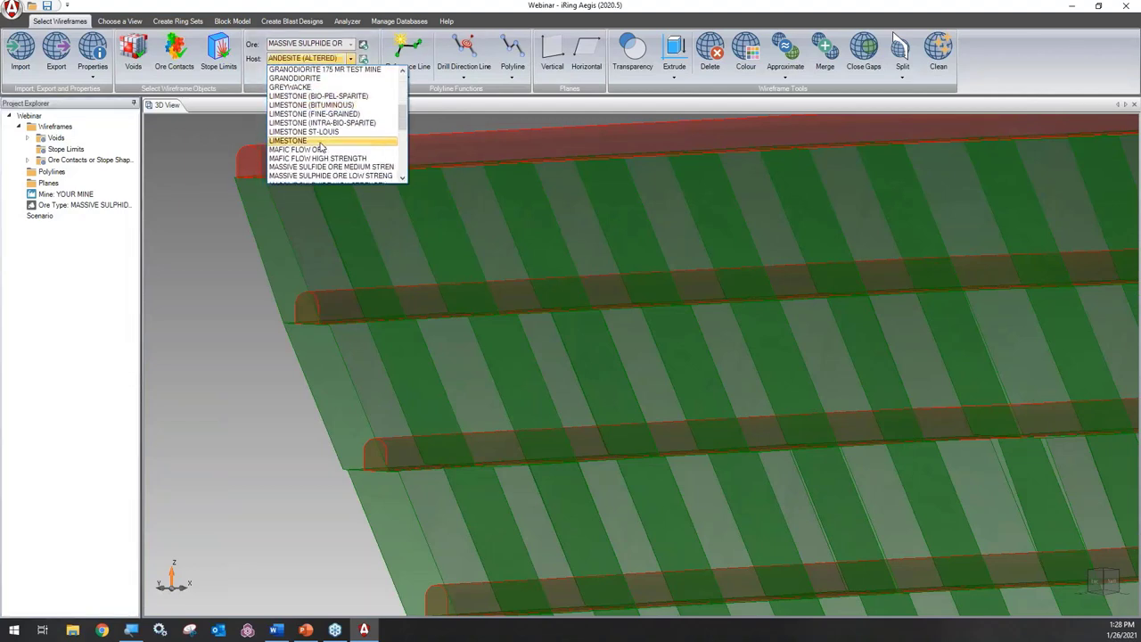
left_click(325, 141)
Examine the upper stope levels and their drift ends from several angles, both at a distance and up close
right_click_drag(381, 164, 478, 208)
left_click(531, 230)
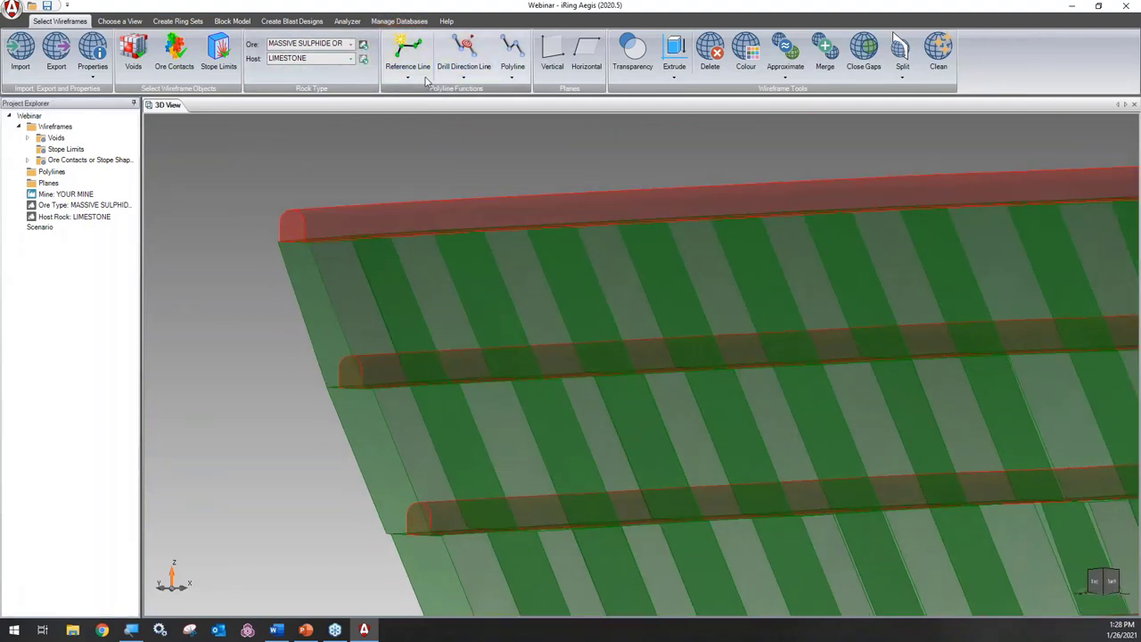
left_click(407, 51)
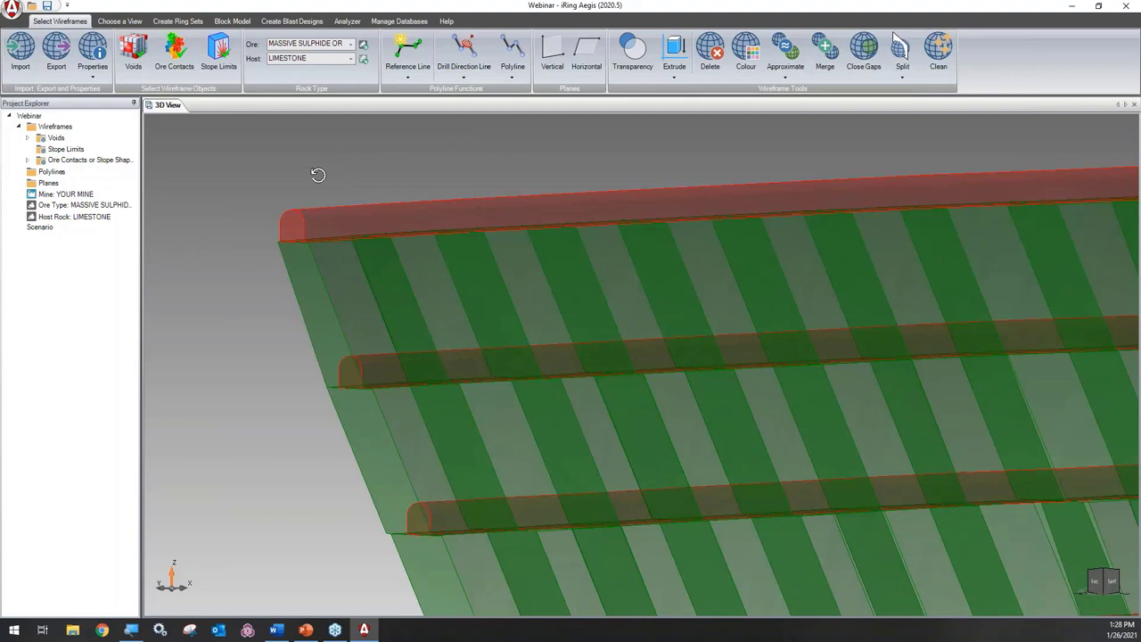
left_click_drag(365, 176, 420, 178)
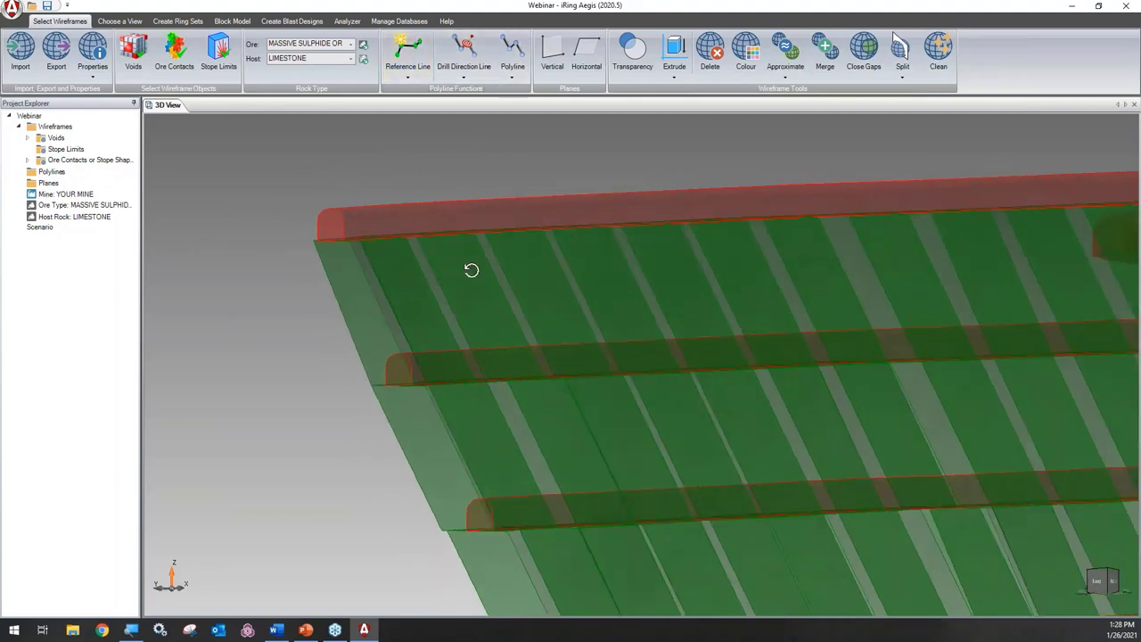
left_click_drag(472, 268, 647, 321)
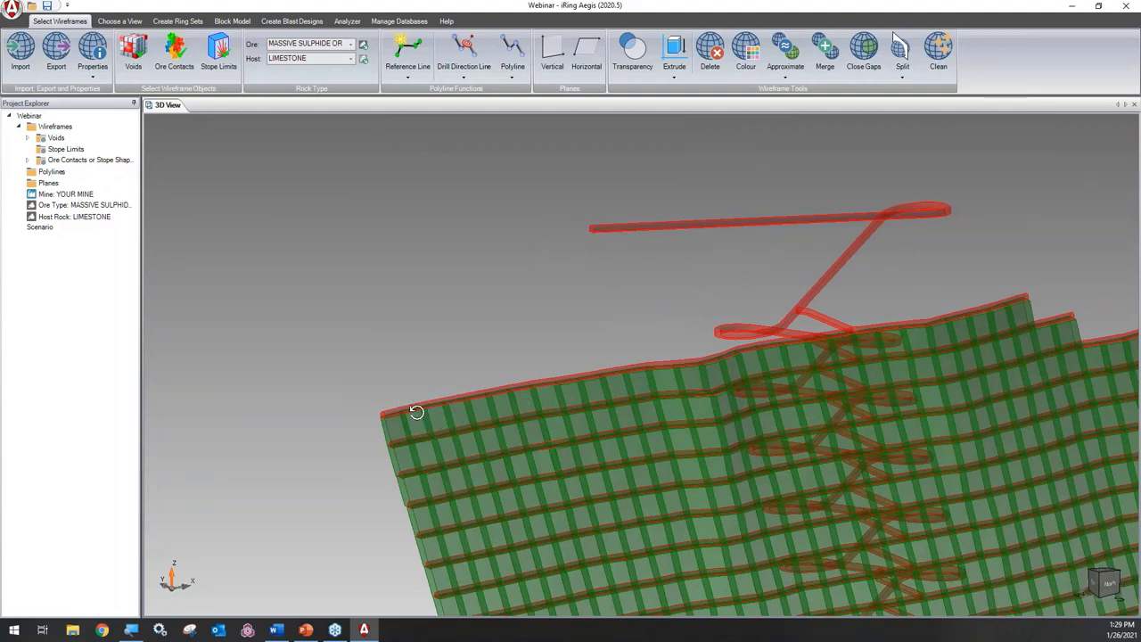
scroll(414, 419, "up", 3)
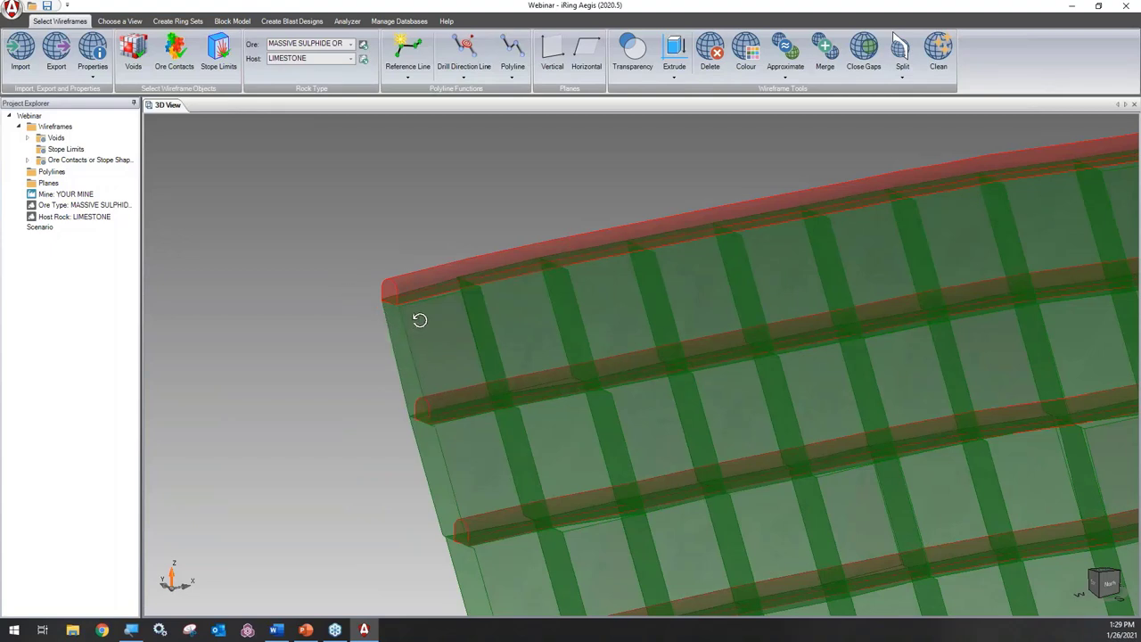
left_click(407, 53)
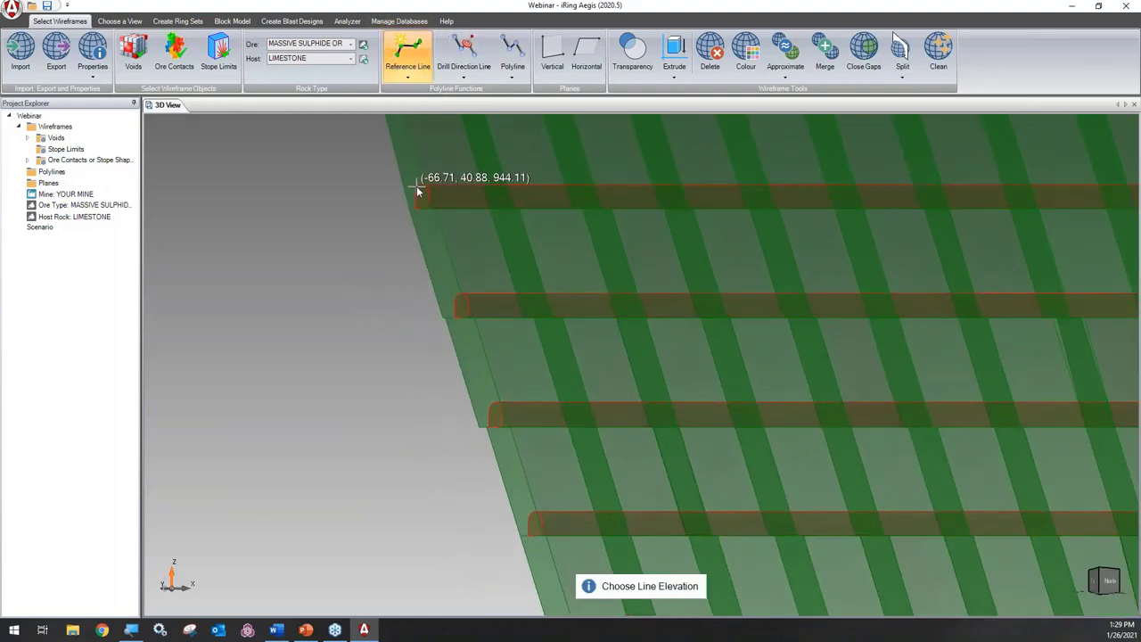
left_click(418, 189)
right_click(433, 221)
left_click(463, 242)
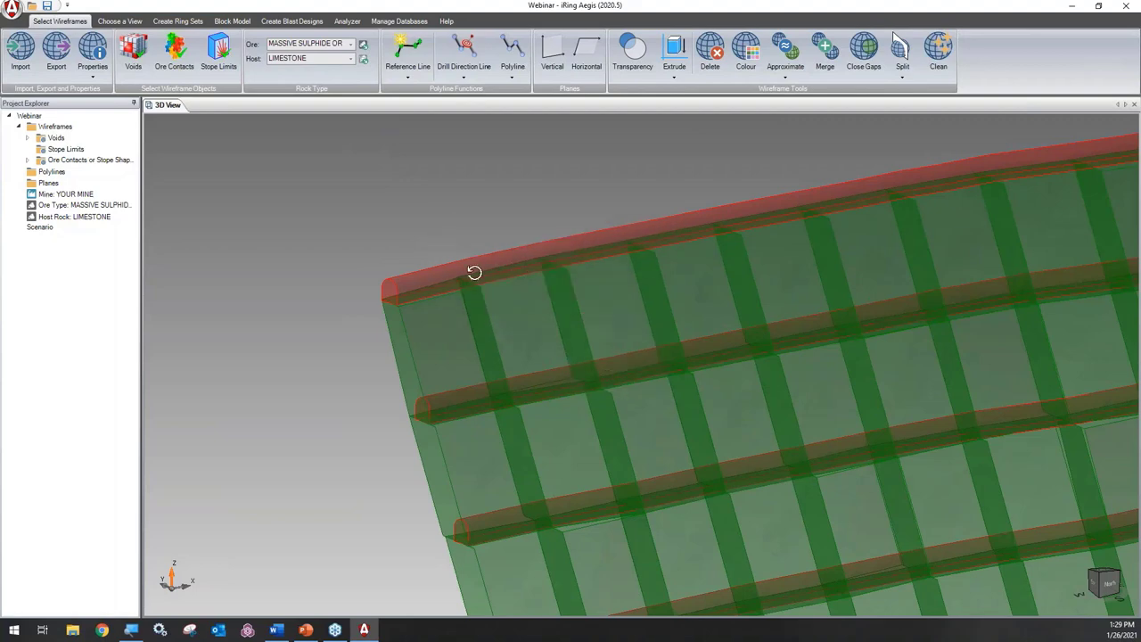
Draw a two-point reference line along the second-level drift from its open end and keep the name Reference Line
left_click_drag(484, 276, 540, 260)
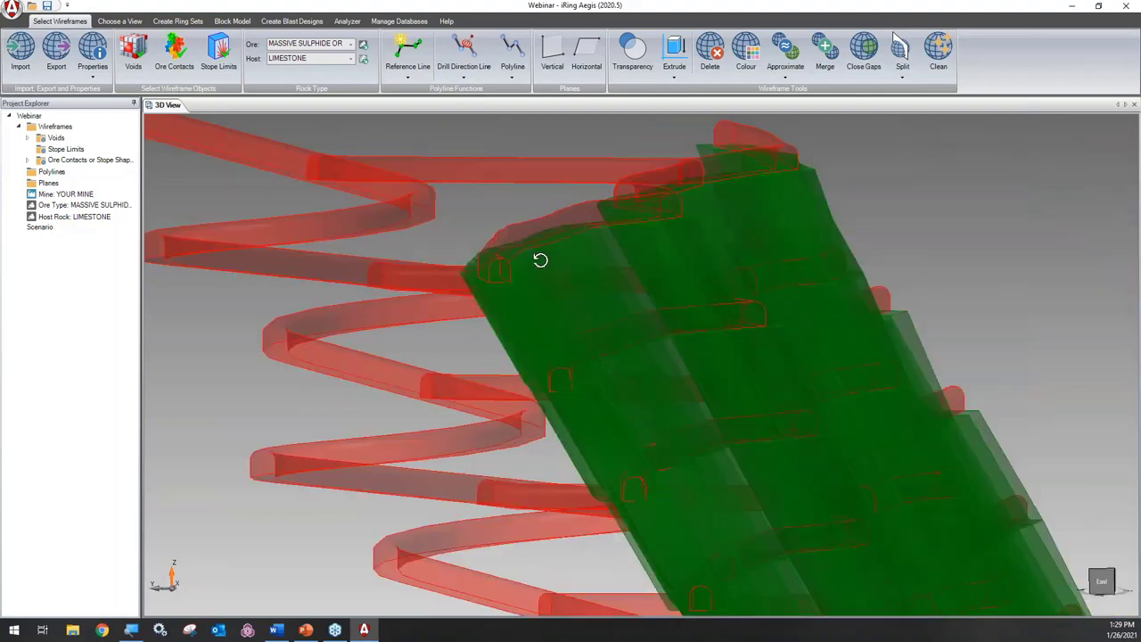
left_click_drag(558, 352, 553, 332)
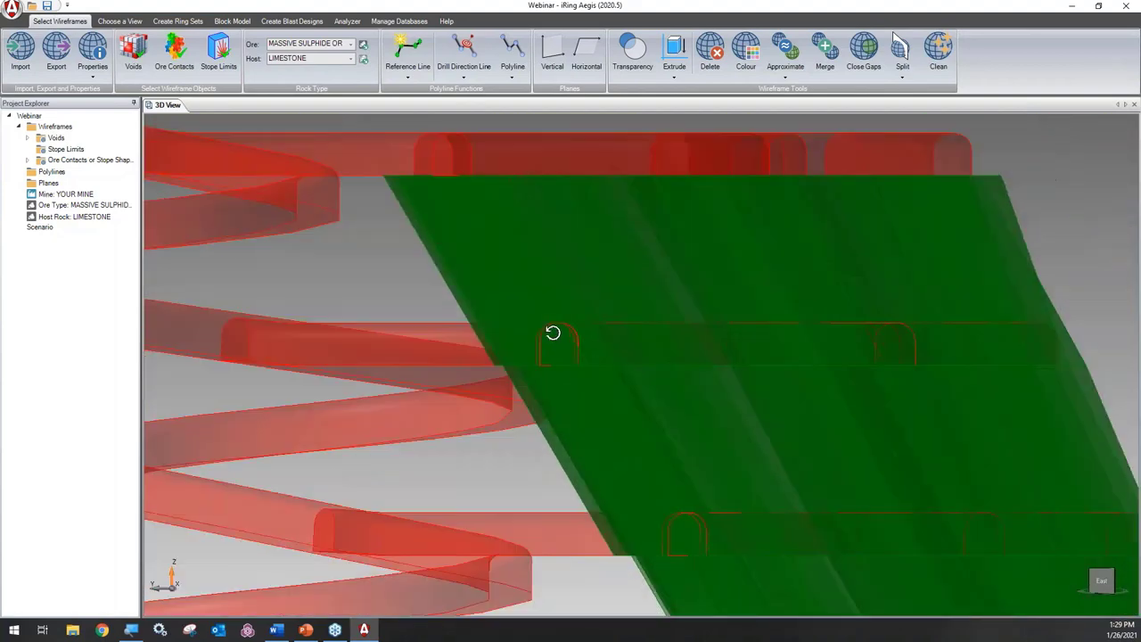
left_click(407, 52)
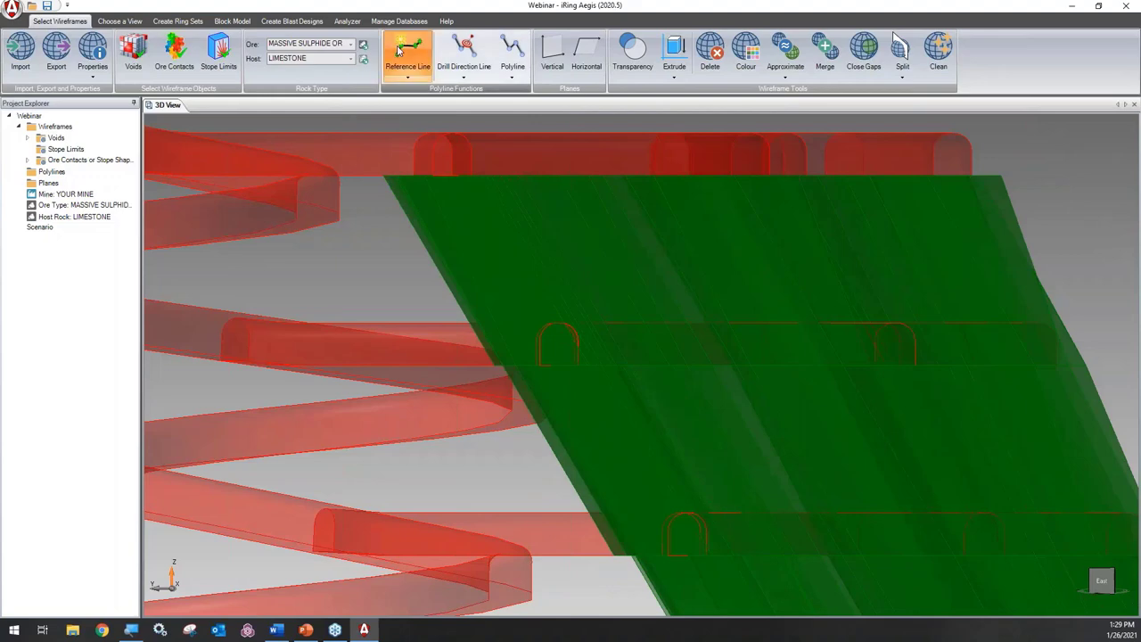
left_click(559, 352)
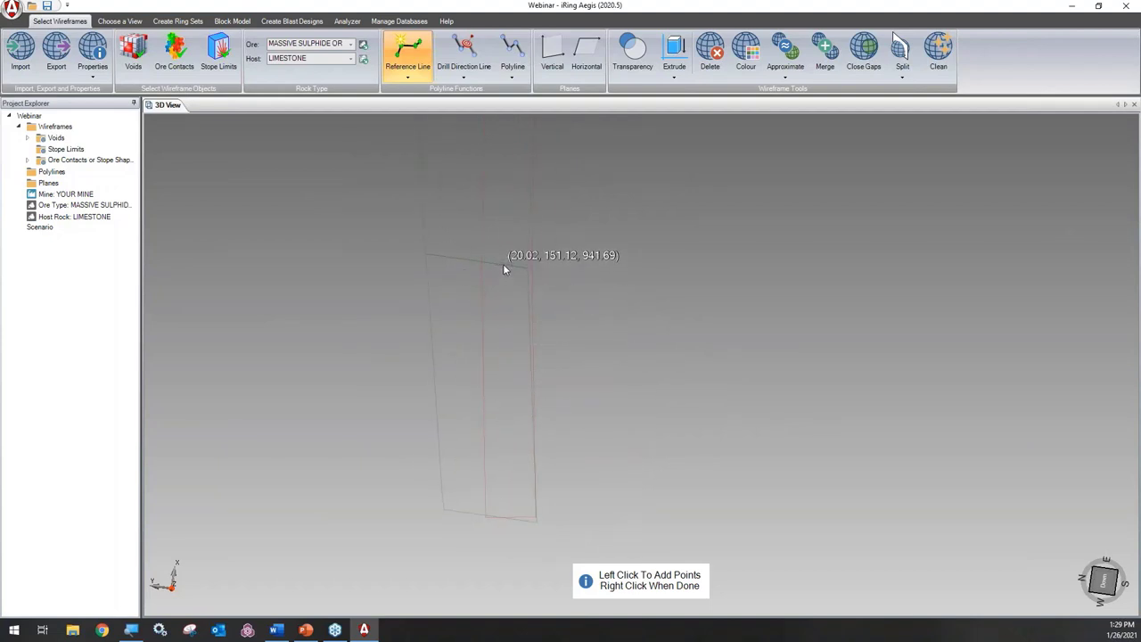
left_click(502, 266)
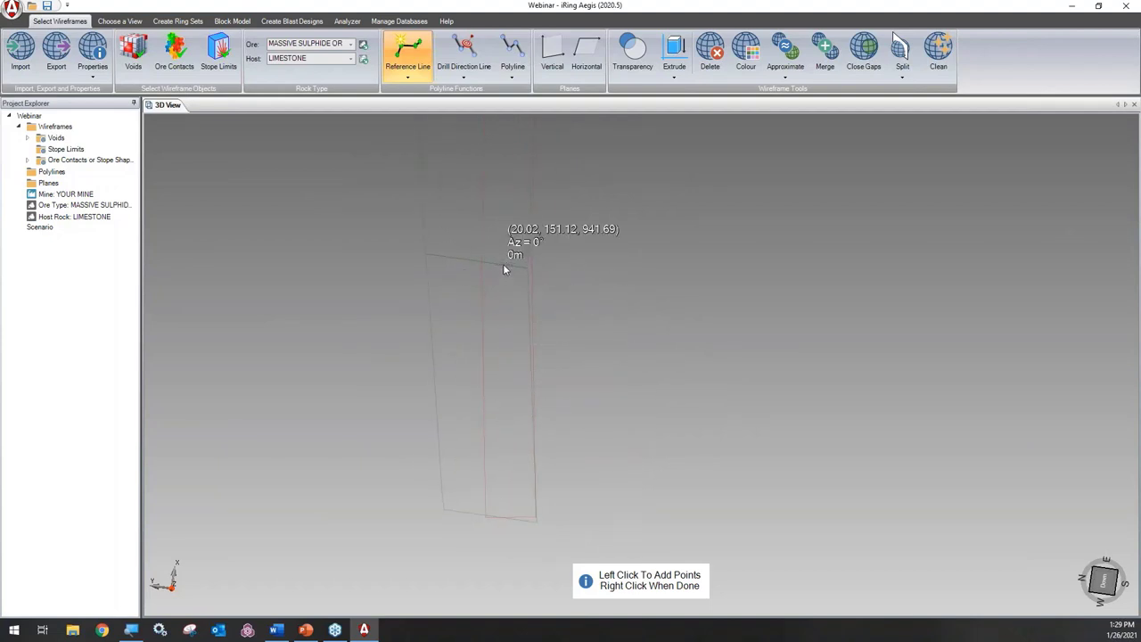
left_click(506, 515)
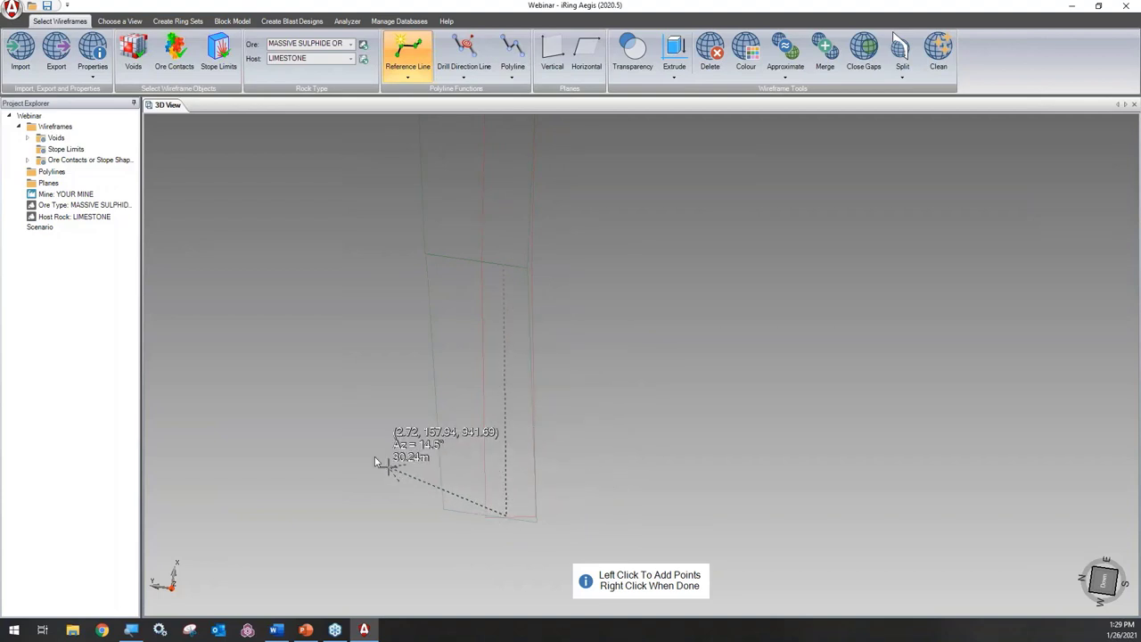
right_click(250, 317)
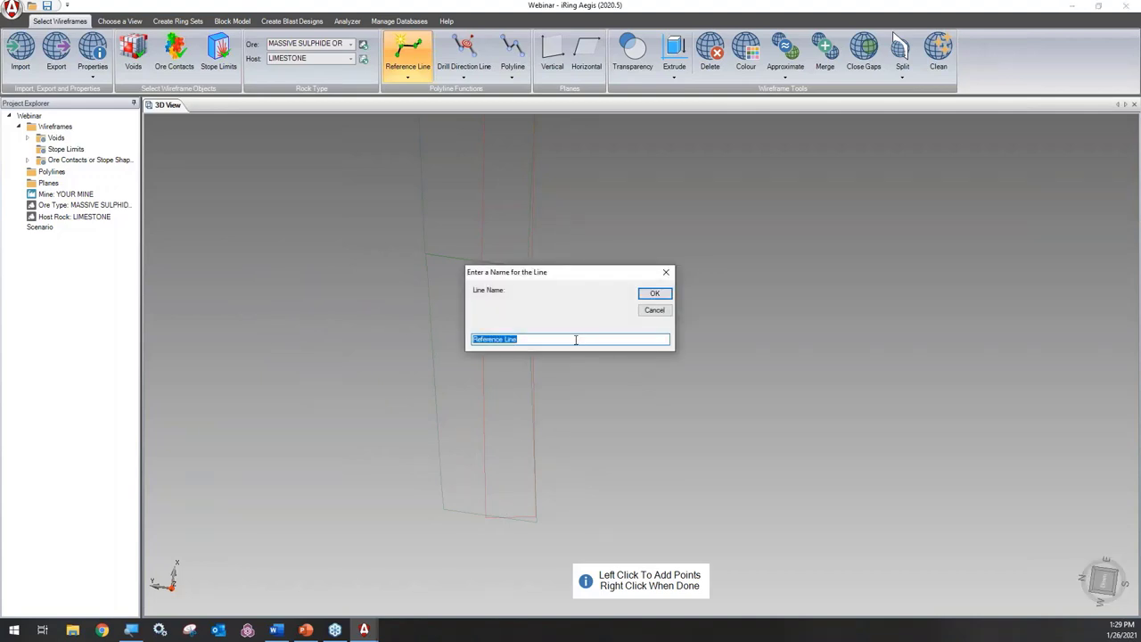
left_click(656, 303)
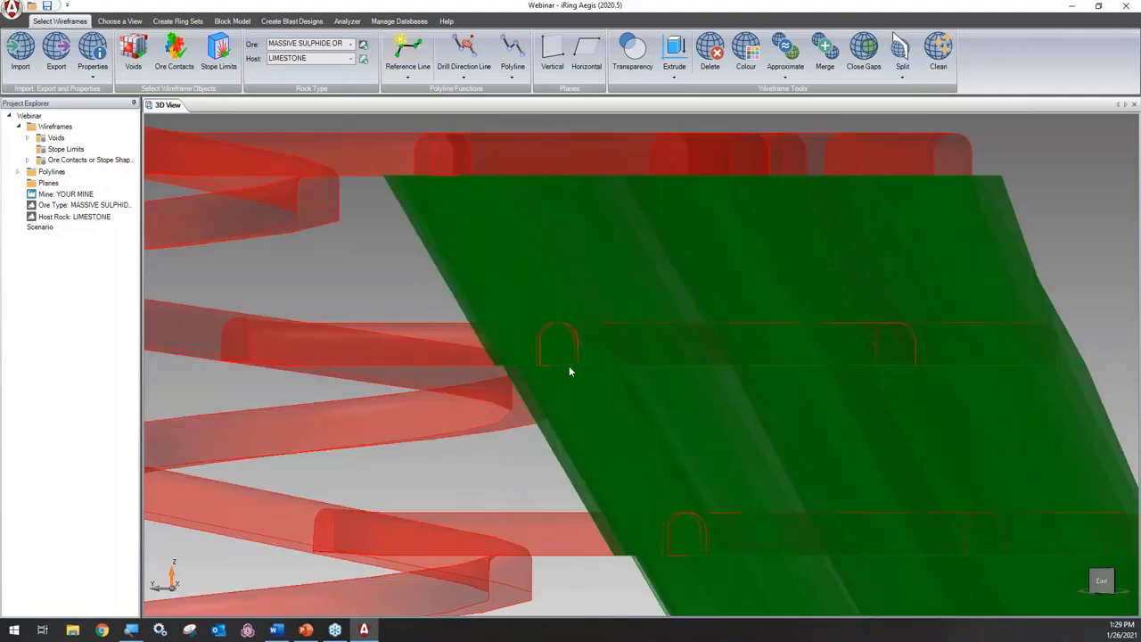
Examine the new reference line inside the second-level drift from several angles, both up close and at a distance
scroll(570, 330, "down", 3)
right_click(581, 301)
left_click(599, 308)
left_click_drag(596, 308, 382, 329)
scroll(522, 295, "up", 5)
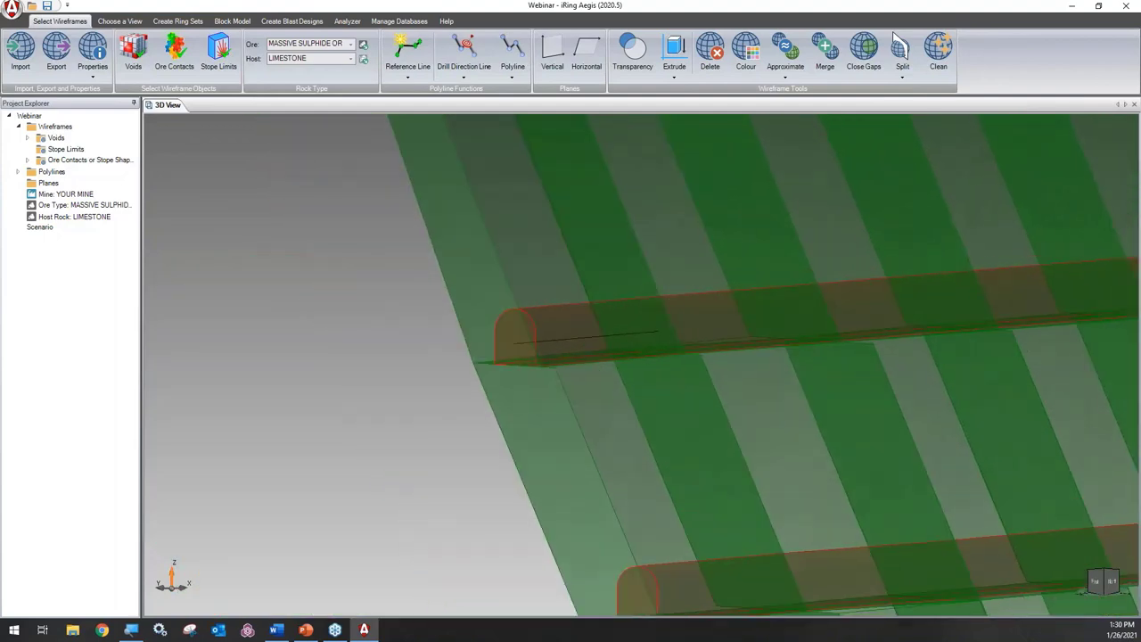
left_click_drag(514, 314, 552, 321)
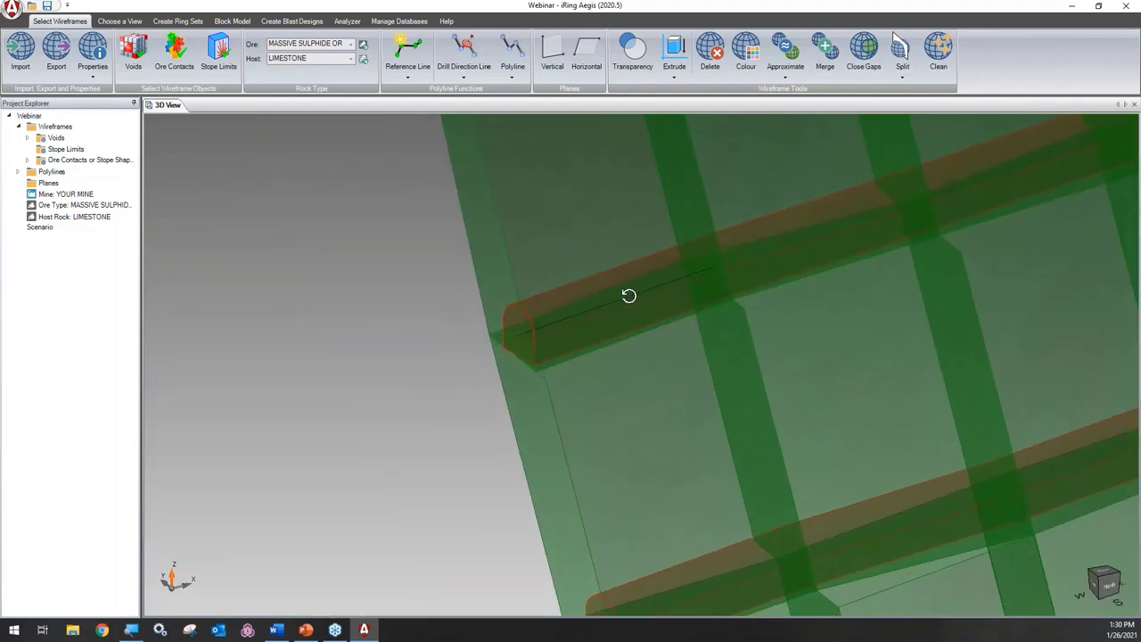
scroll(640, 283, "down", 4)
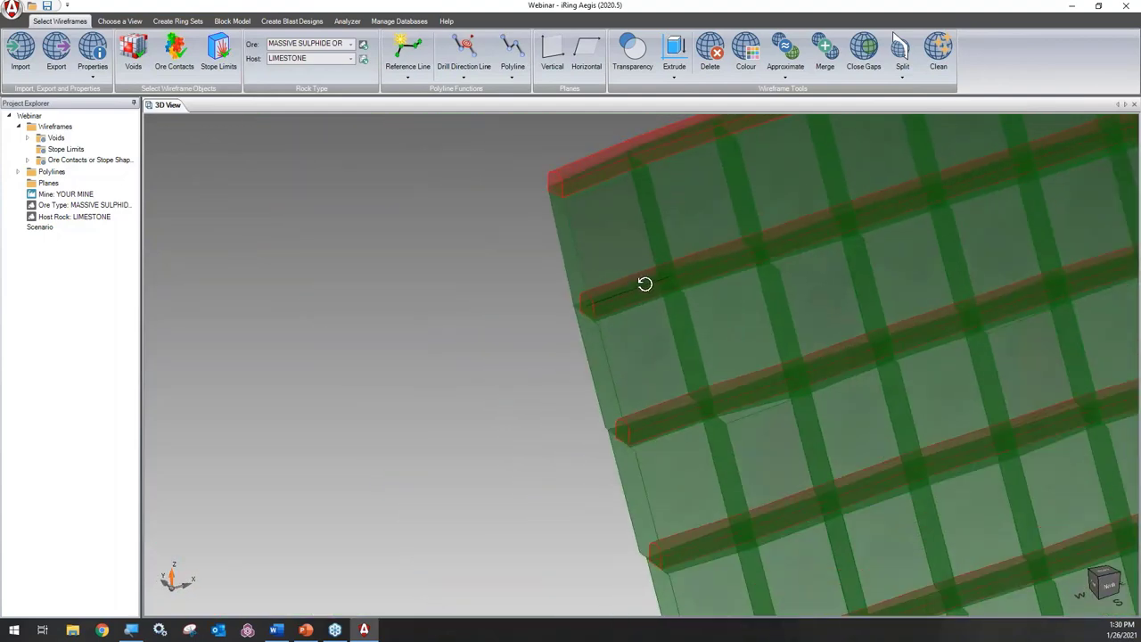
left_click_drag(642, 283, 669, 262)
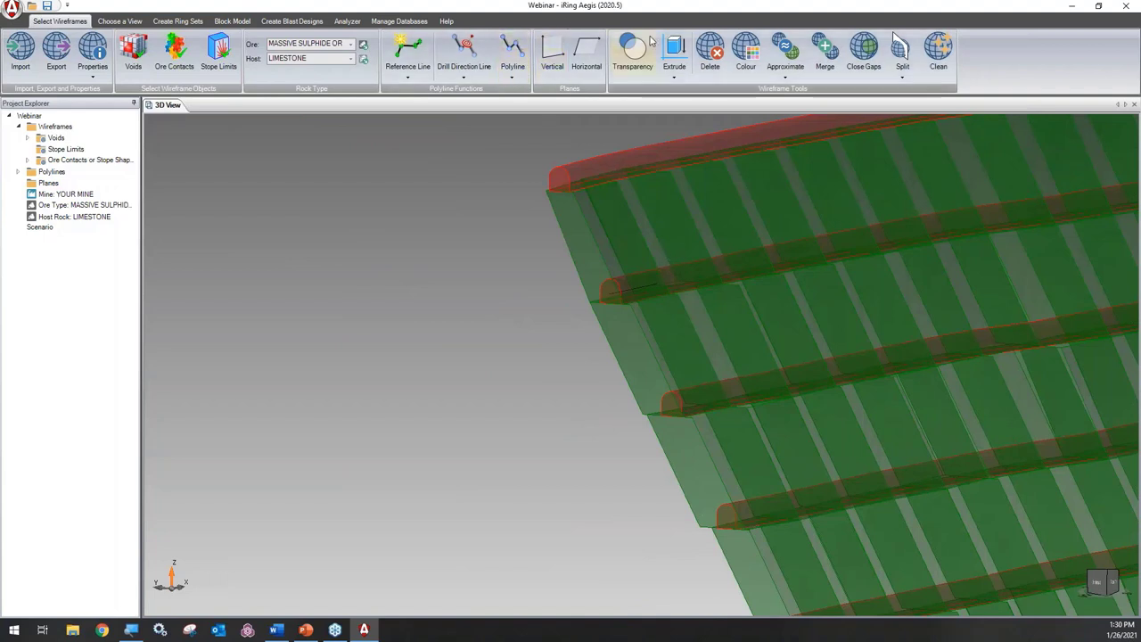
Start extruding a stope along Reference Line and choose a user-defined shape for its cross-section
middle_click_drag(588, 249, 626, 320)
left_click(674, 51)
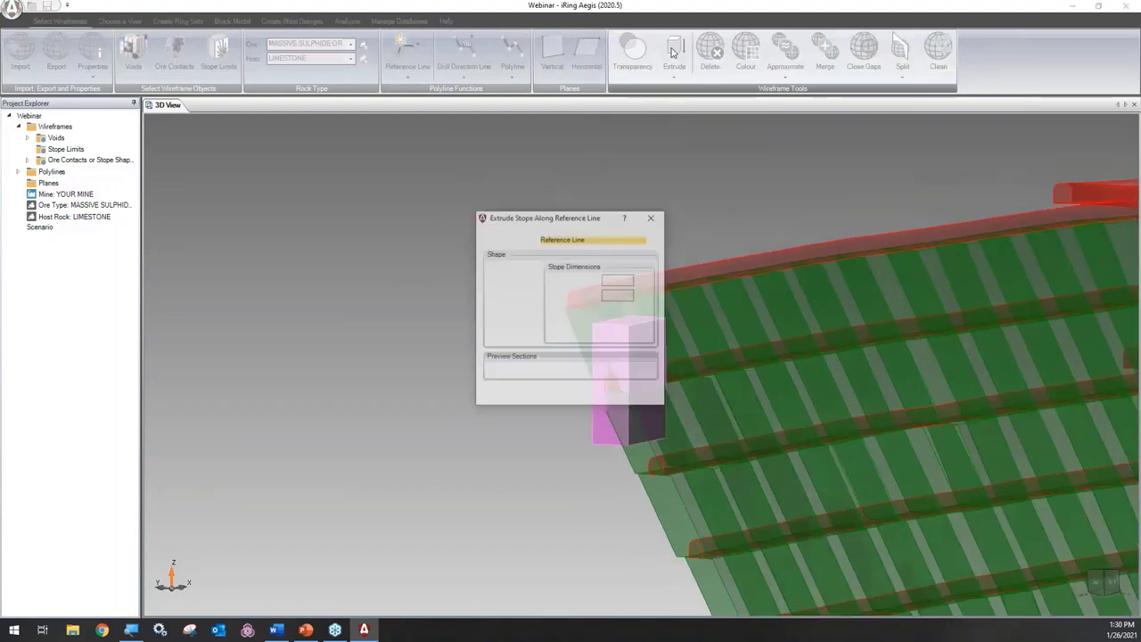
left_click_drag(813, 189, 888, 178)
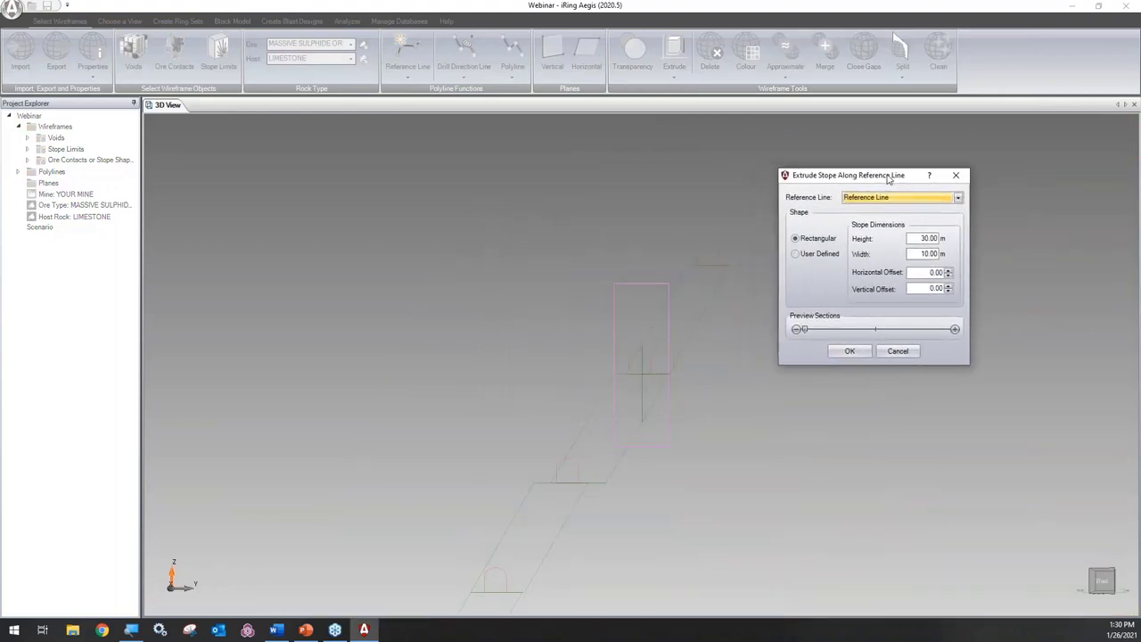
middle_click_drag(724, 353, 695, 321)
scroll(629, 365, "up", 2)
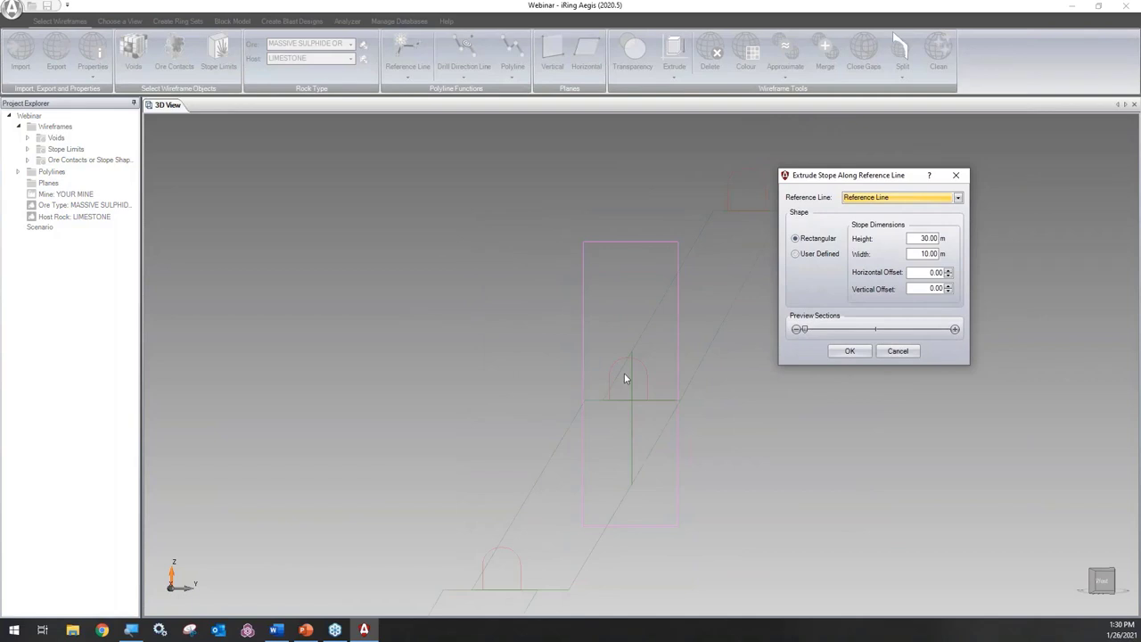
middle_click_drag(624, 379, 611, 377)
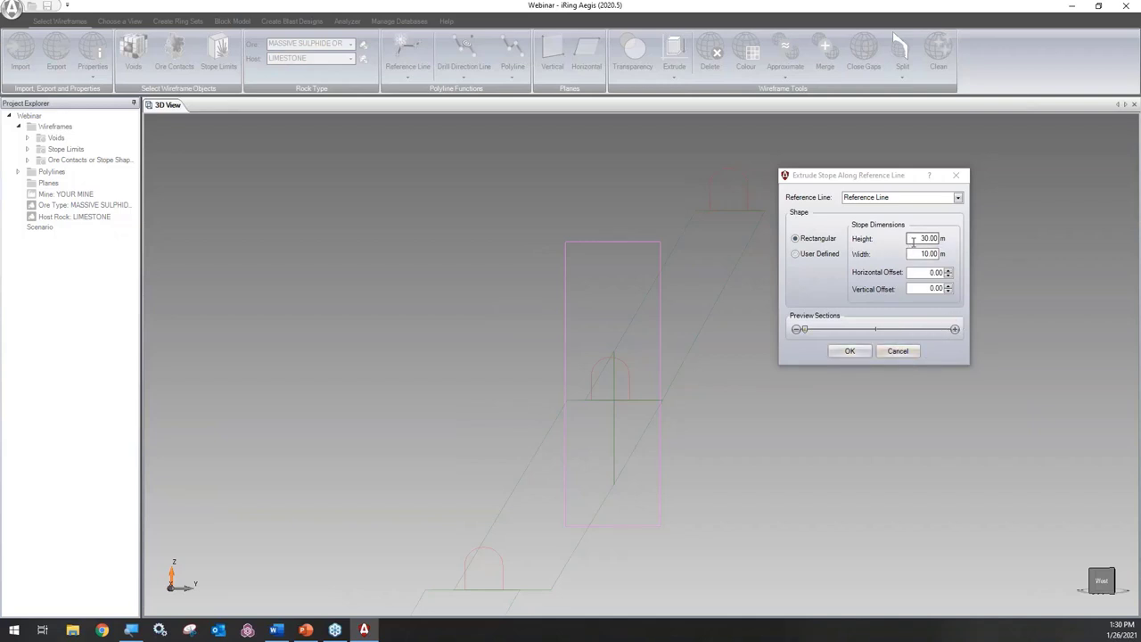
key("alt")
left_click(796, 254)
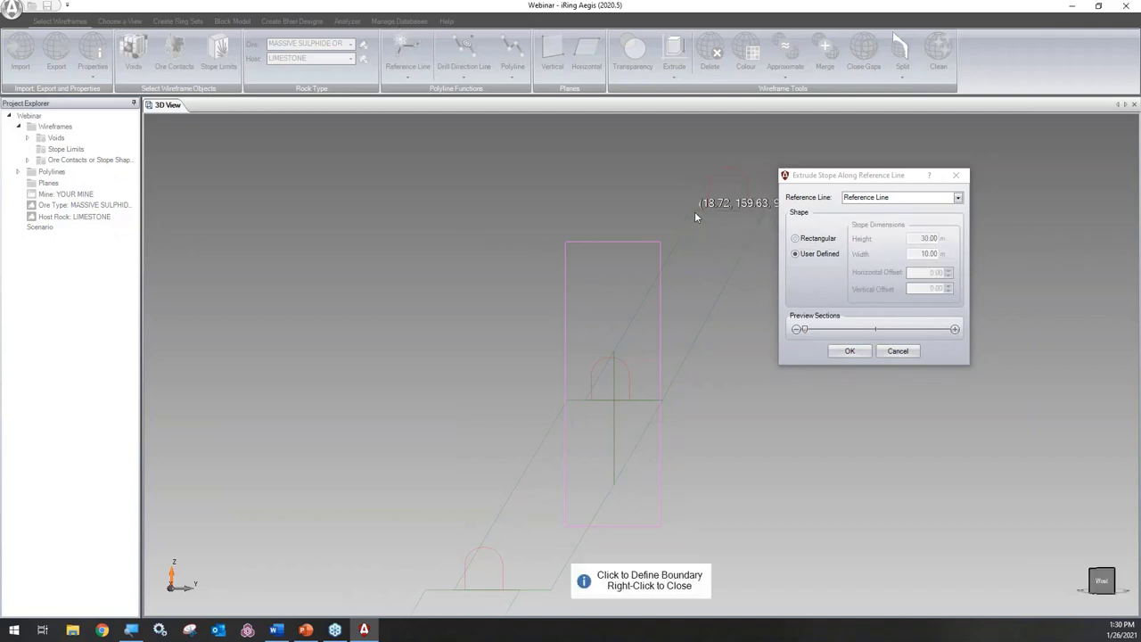
Outline a slanted four-corner boundary between the top two drift floors and extrude it as Extruded Wireframe
left_click(763, 211)
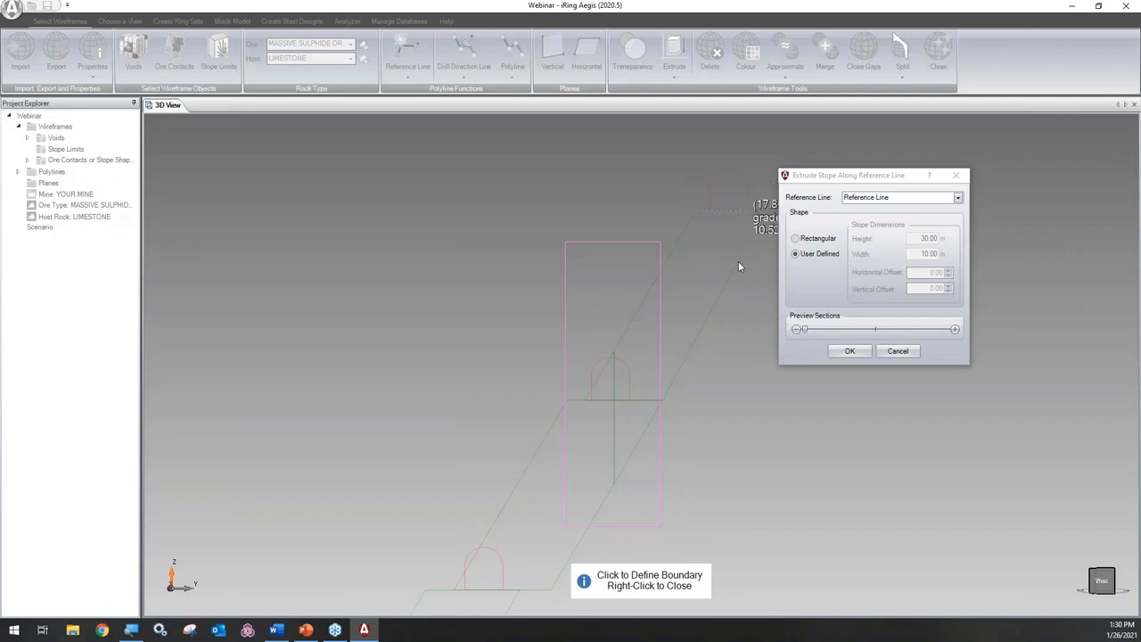
left_click(664, 401)
left_click(581, 399)
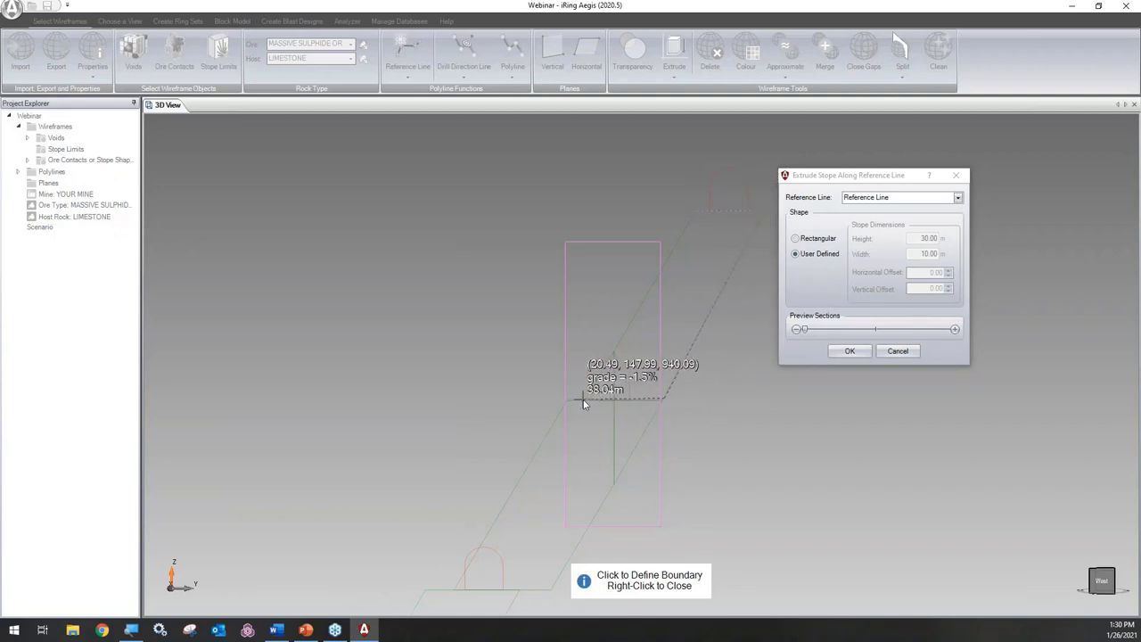
left_click(697, 210)
right_click(695, 210)
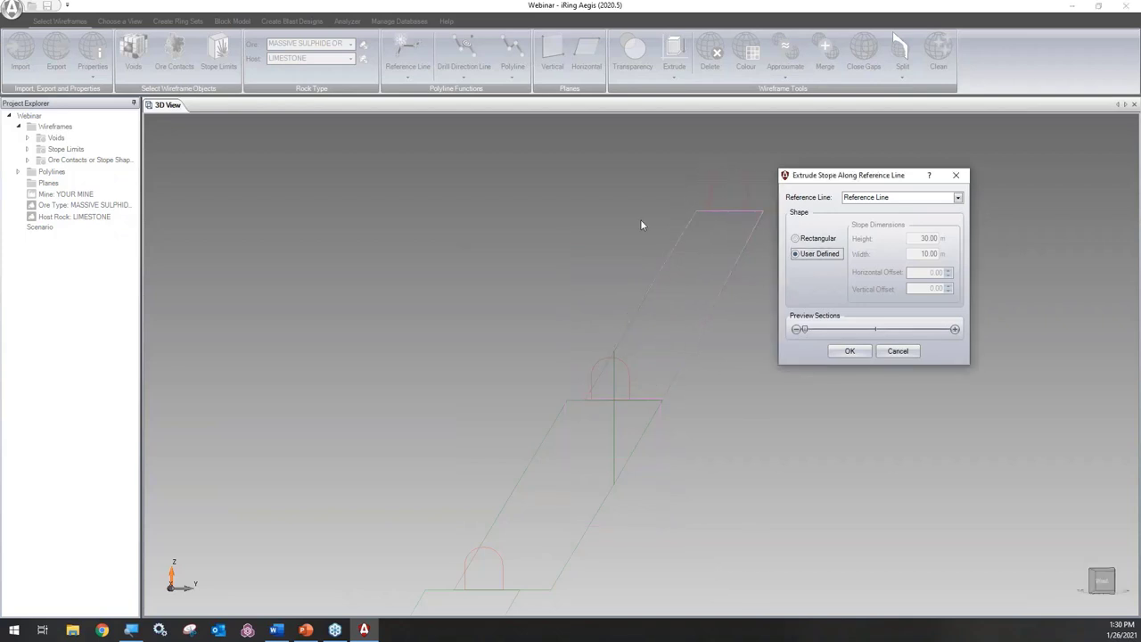
left_click(852, 352)
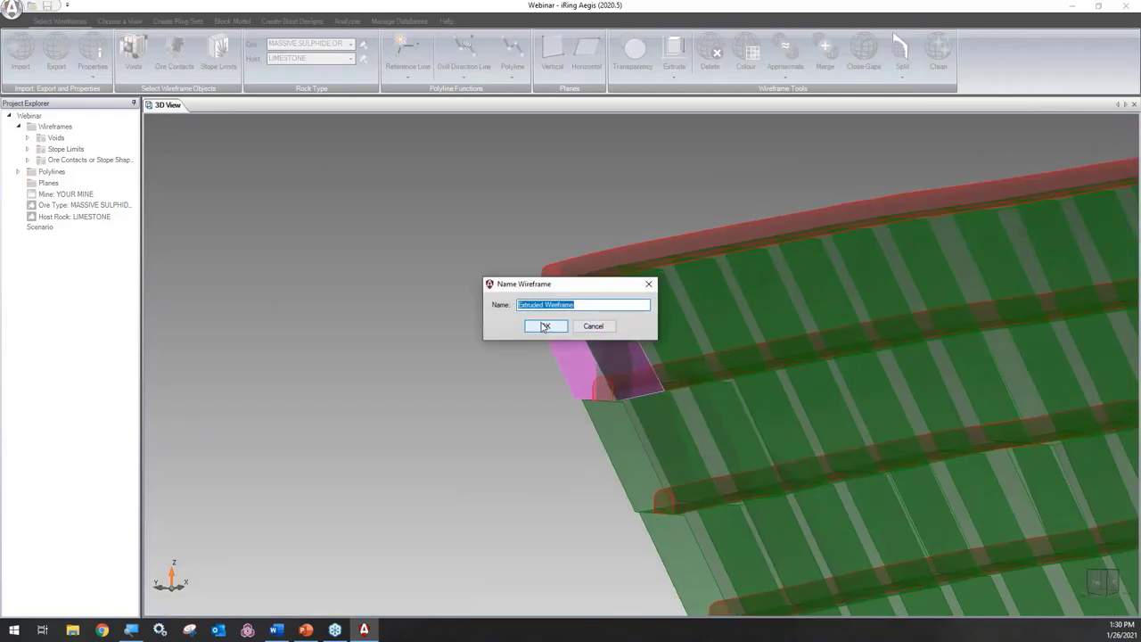
left_click(544, 326)
Inspect the extruded stope between the top two drift levels up close and from the side
right_click(626, 296)
left_click(628, 316)
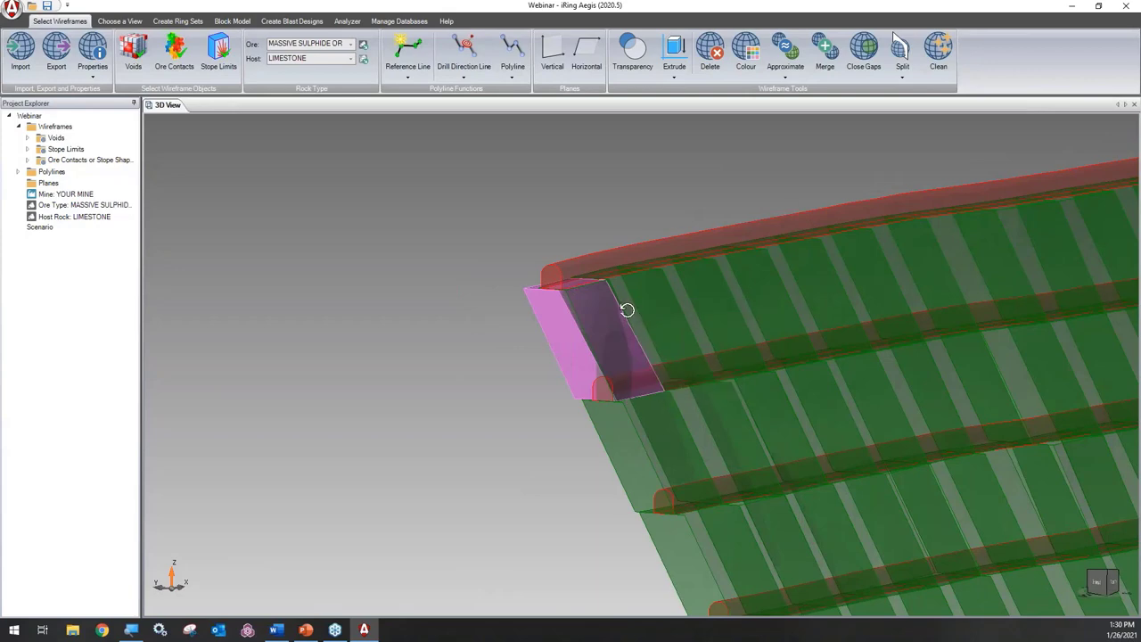
left_click_drag(627, 309, 614, 333)
scroll(624, 401, "up", 5)
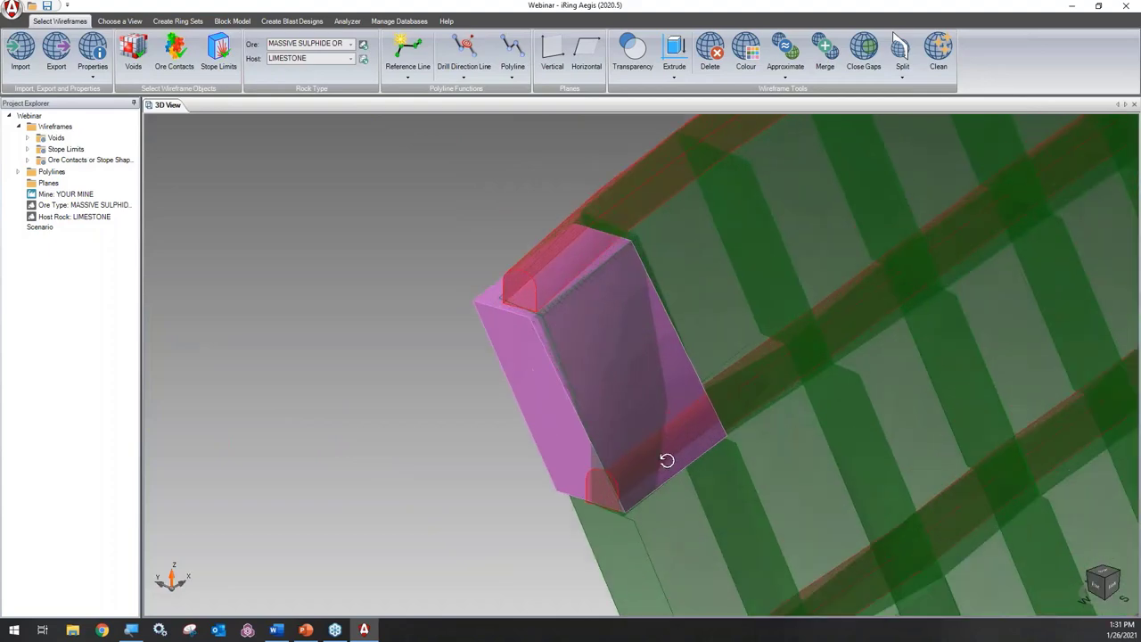
left_click_drag(576, 249, 684, 315)
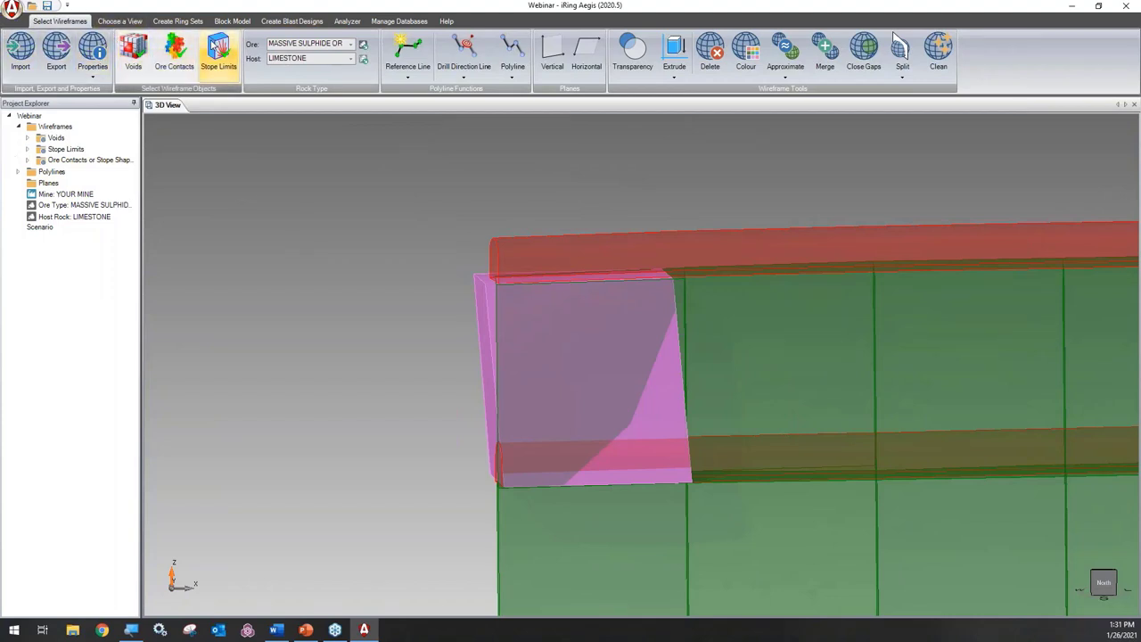
Bring up the ring set tools, expand the polylines and stope limits in the project tree, and hide Extruded Wireframe
left_click(125, 21)
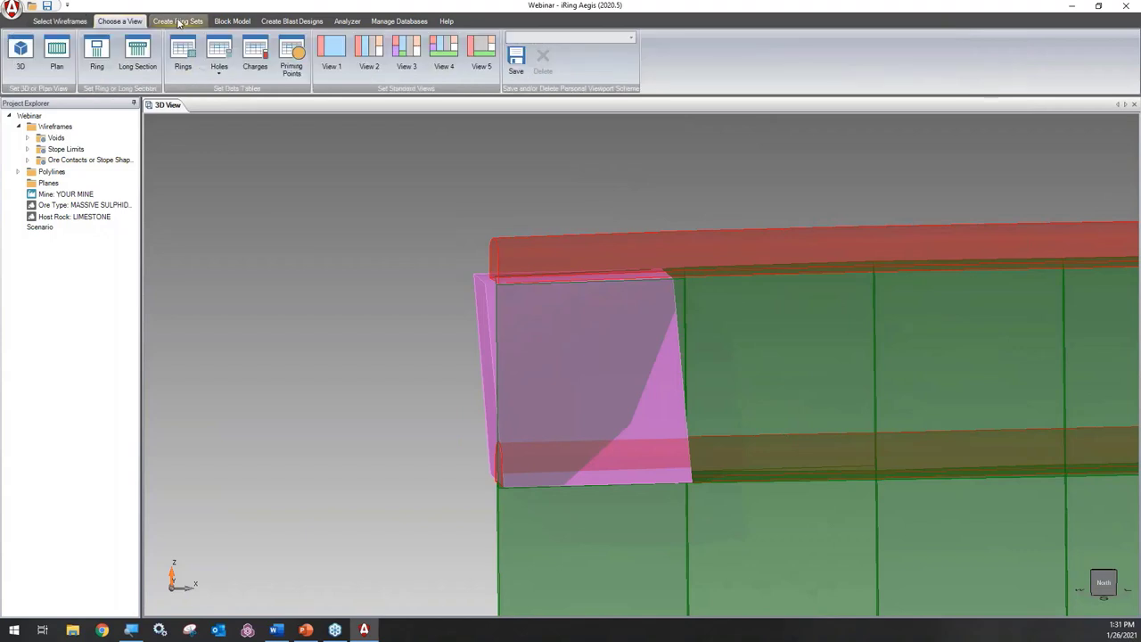
left_click(177, 20)
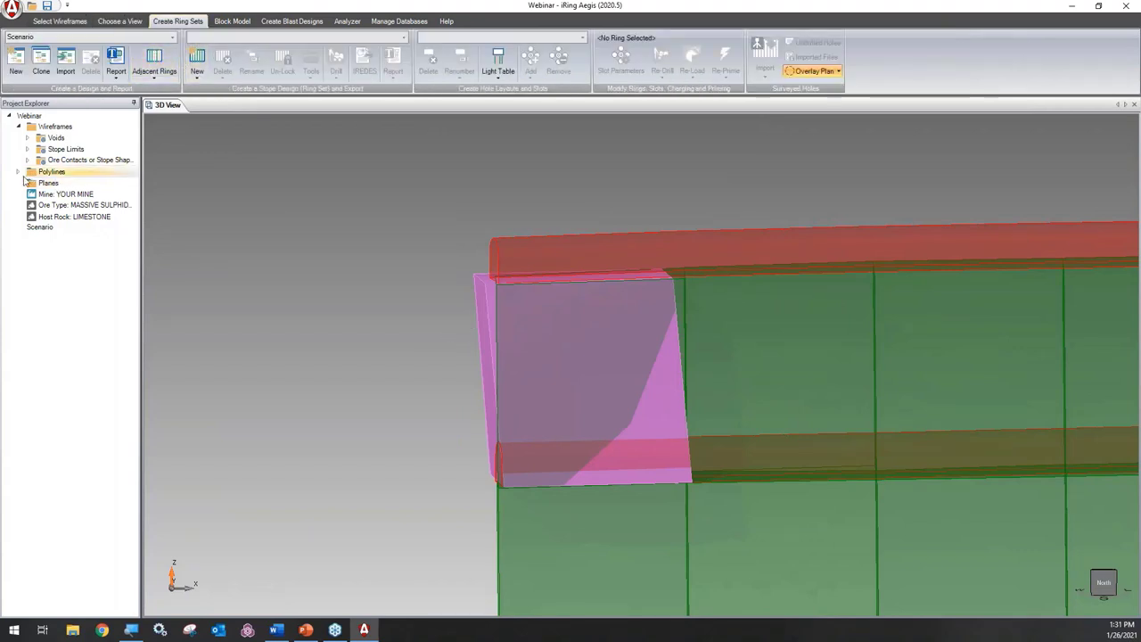
left_click(19, 172)
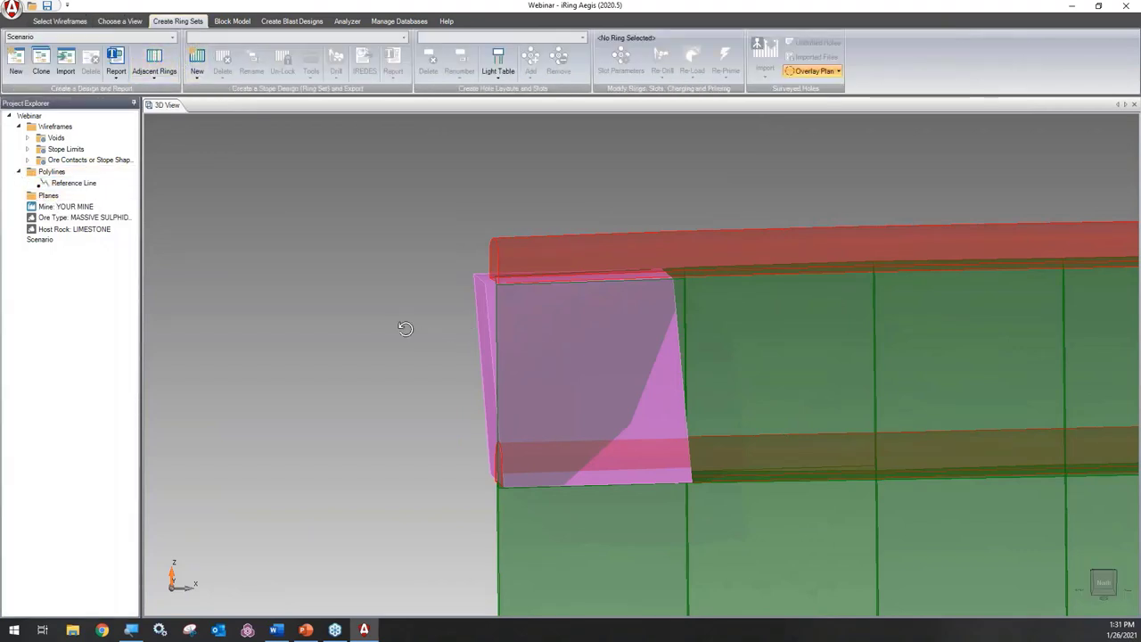
mouse_move(561, 315)
middle_mouse_down()
mouse_move(649, 321)
mouse_move(527, 323)
mouse_move(560, 348)
mouse_move(562, 331)
middle_mouse_up()
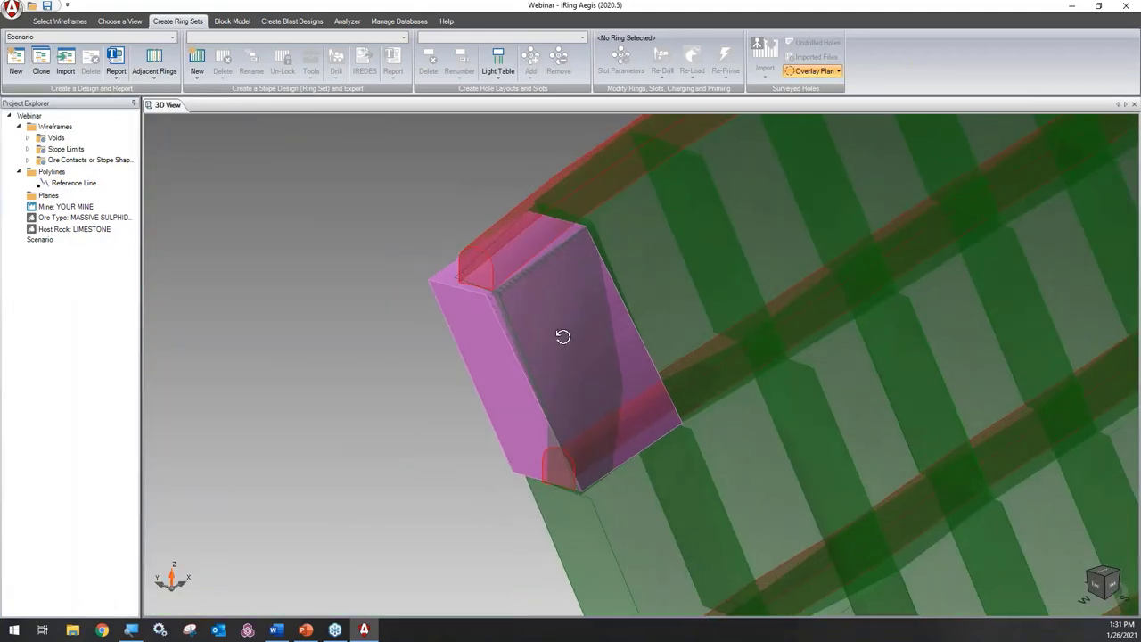
left_click(28, 149)
left_click(90, 161)
right_click(89, 164)
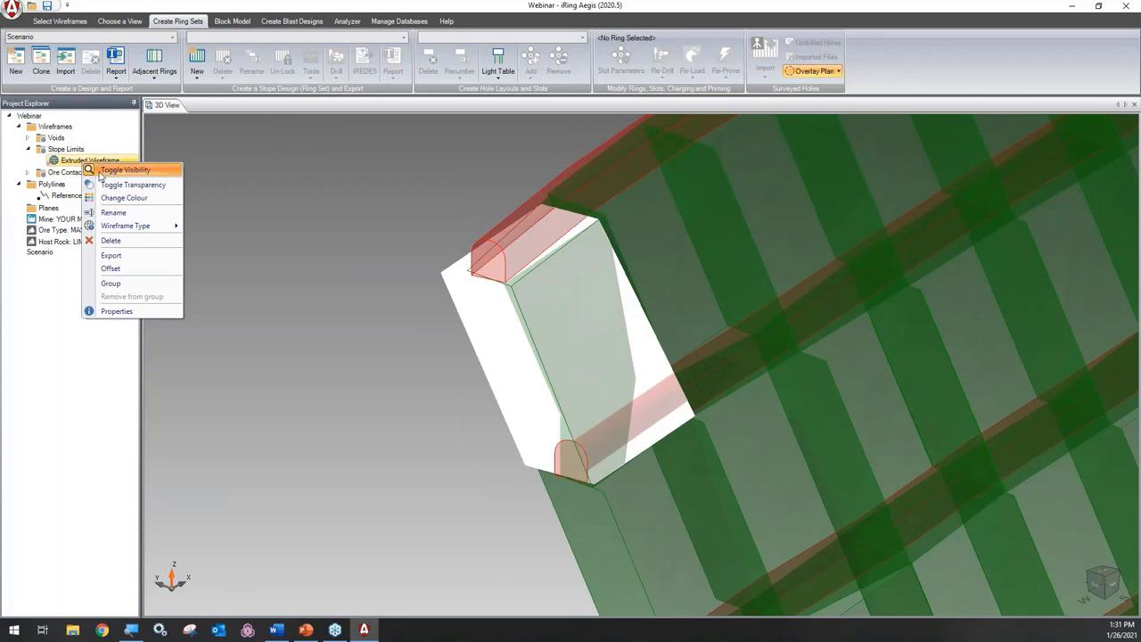
left_click(90, 171)
middle_click_drag(632, 282, 555, 282)
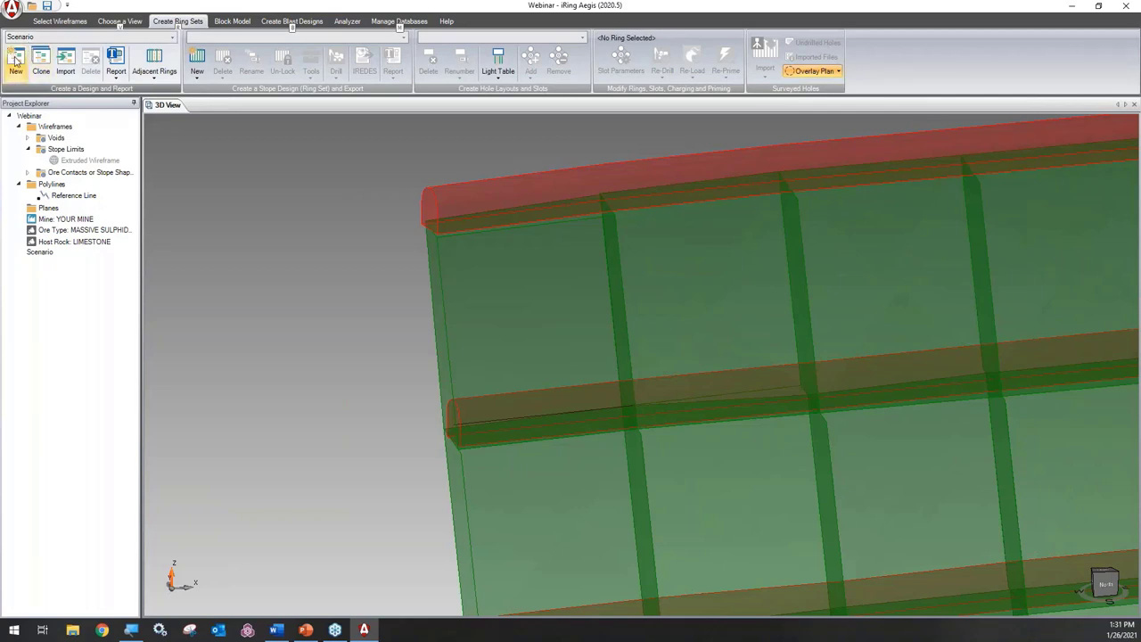
left_click(116, 65)
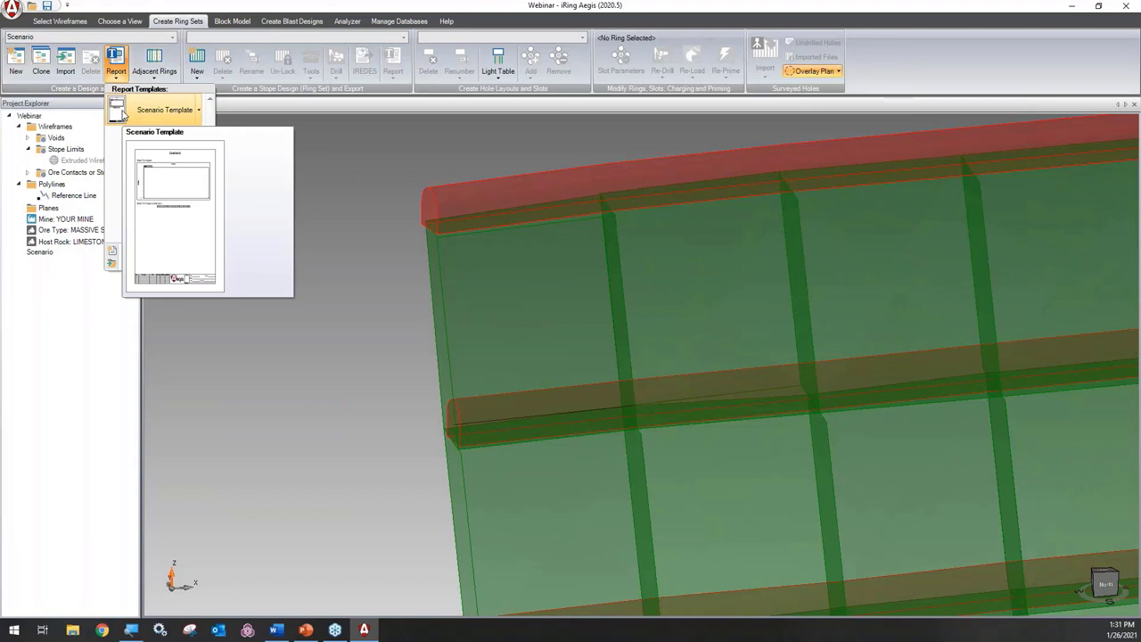
left_click(120, 63)
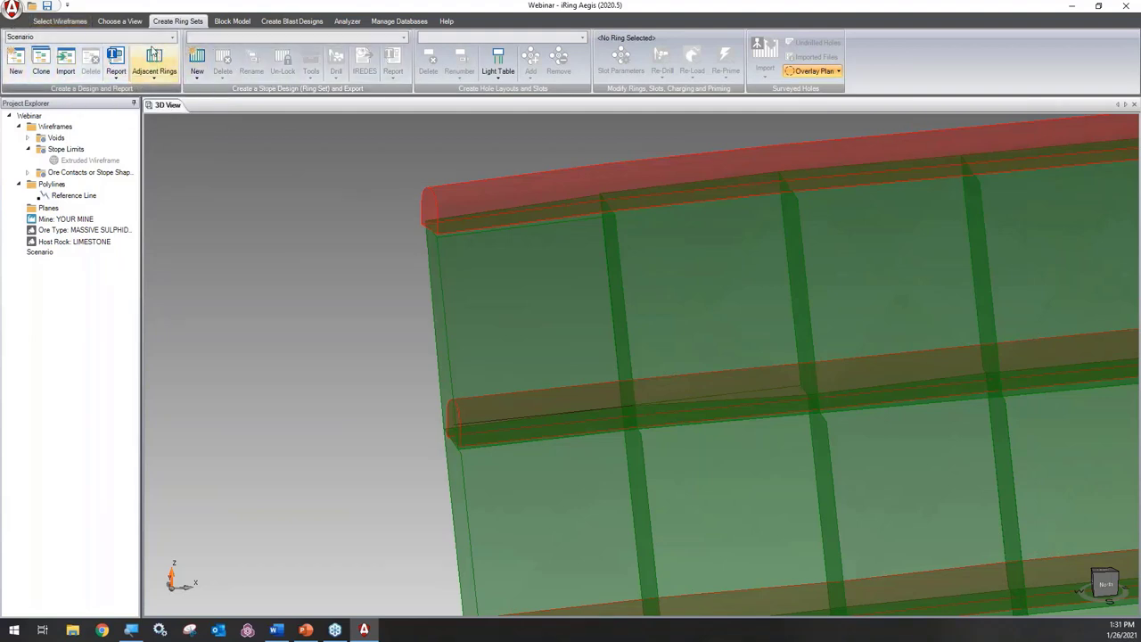
Start a new ring set for the extruded stope and set its drill direction to Upholes
left_click(202, 67)
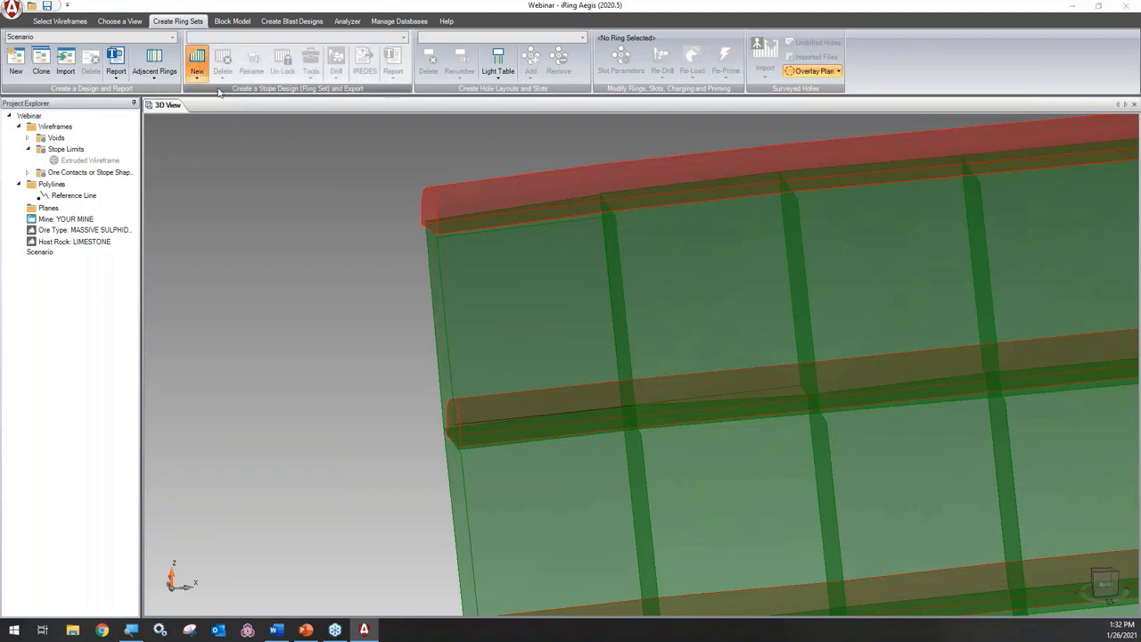
left_click_drag(409, 96, 1063, 39)
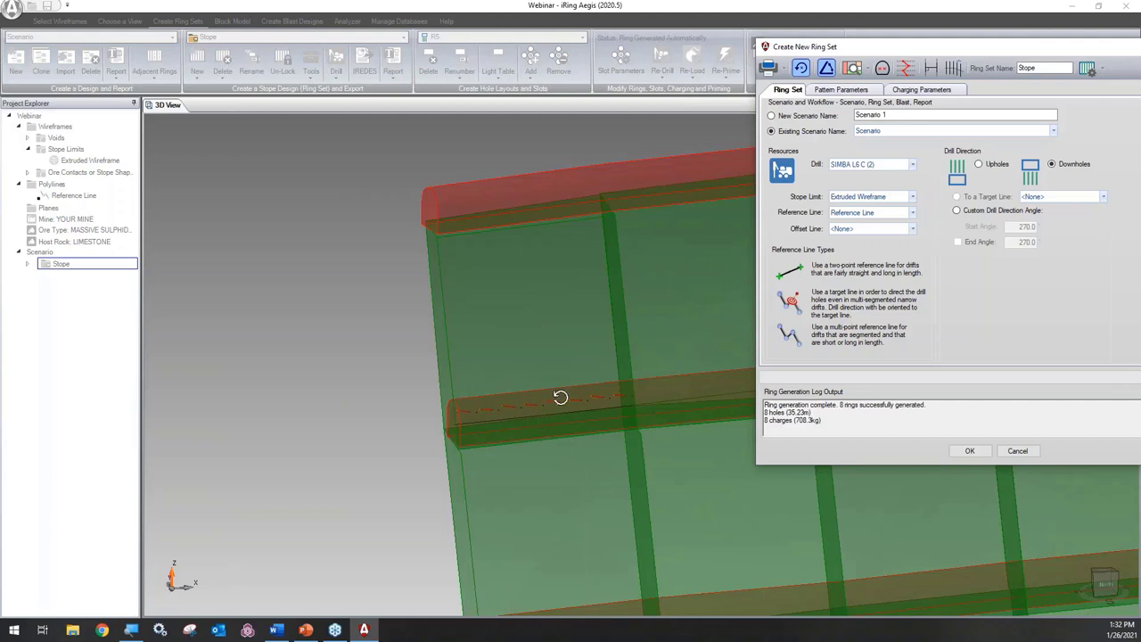
left_click_drag(813, 50, 730, 54)
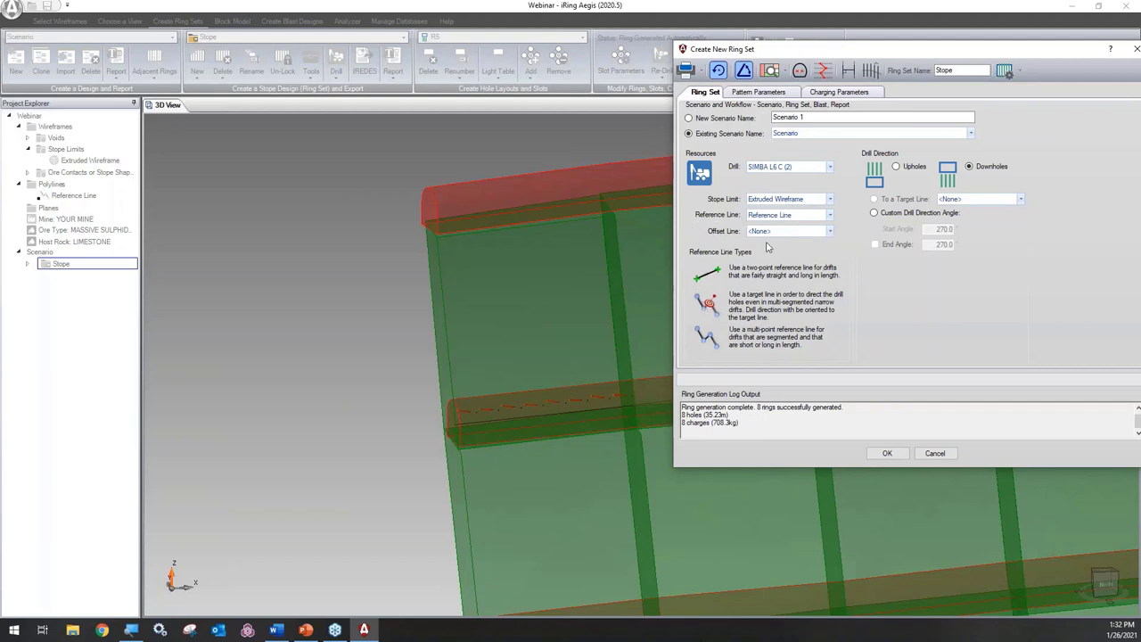
left_click(897, 166)
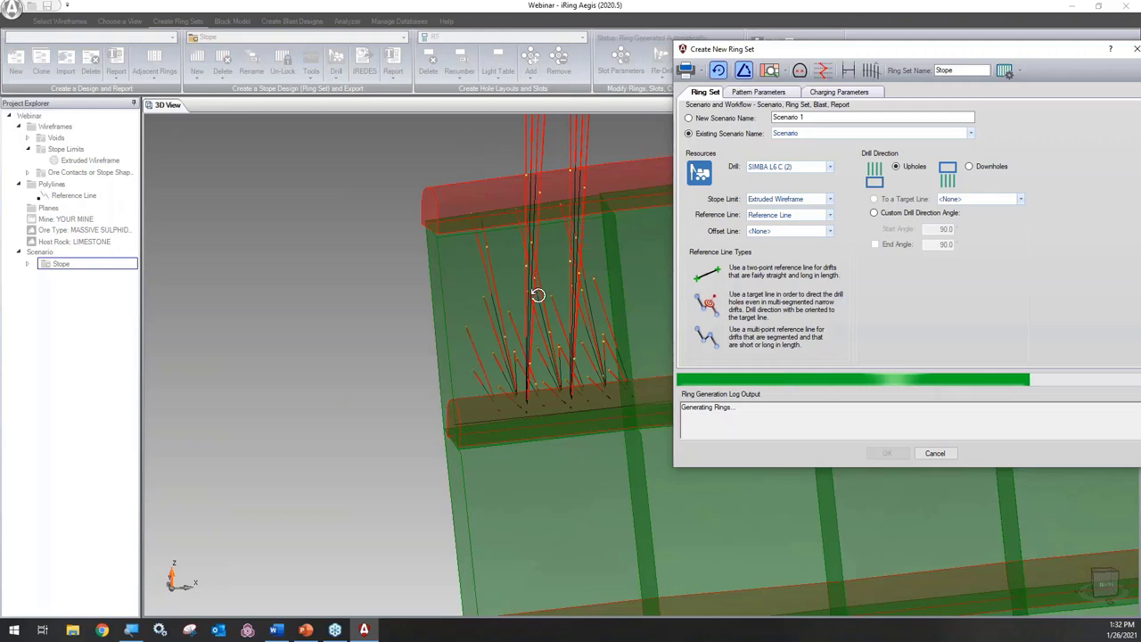
left_click_drag(561, 315, 606, 314)
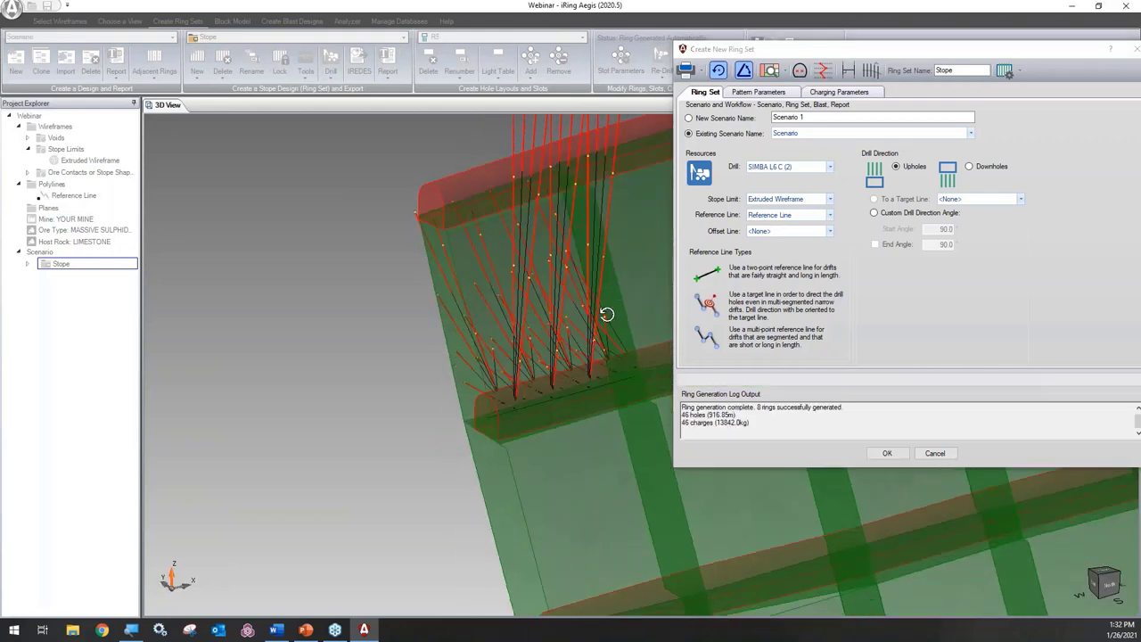
Set the minimum hole length to 1 m in the ring set's pattern parameters
left_click(759, 92)
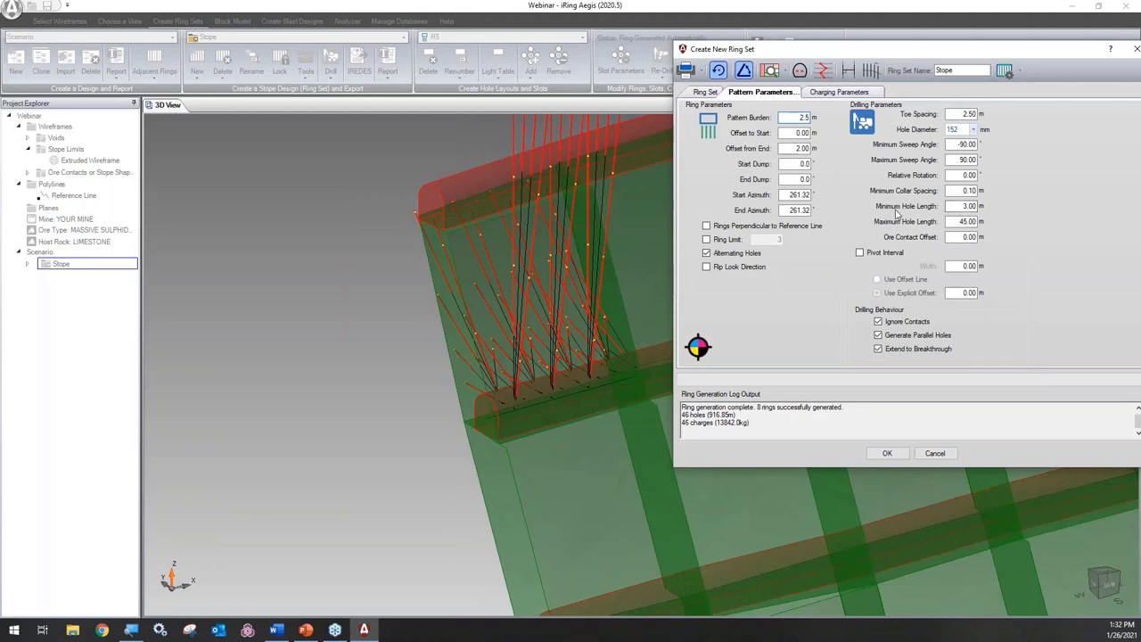
left_click_drag(525, 199, 668, 130)
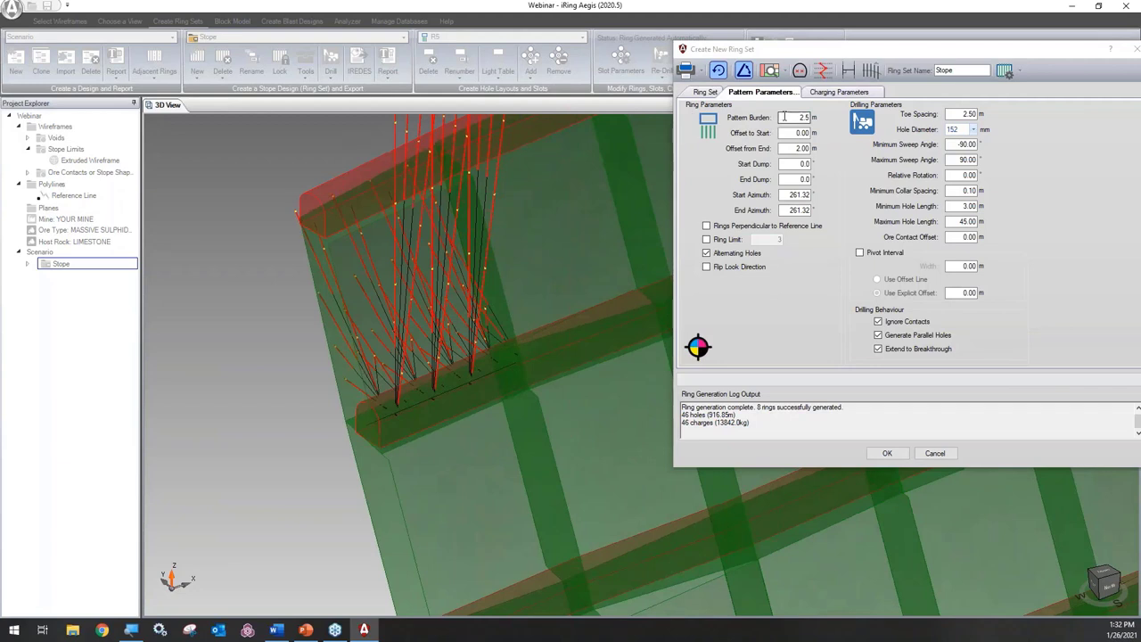
left_click(784, 117)
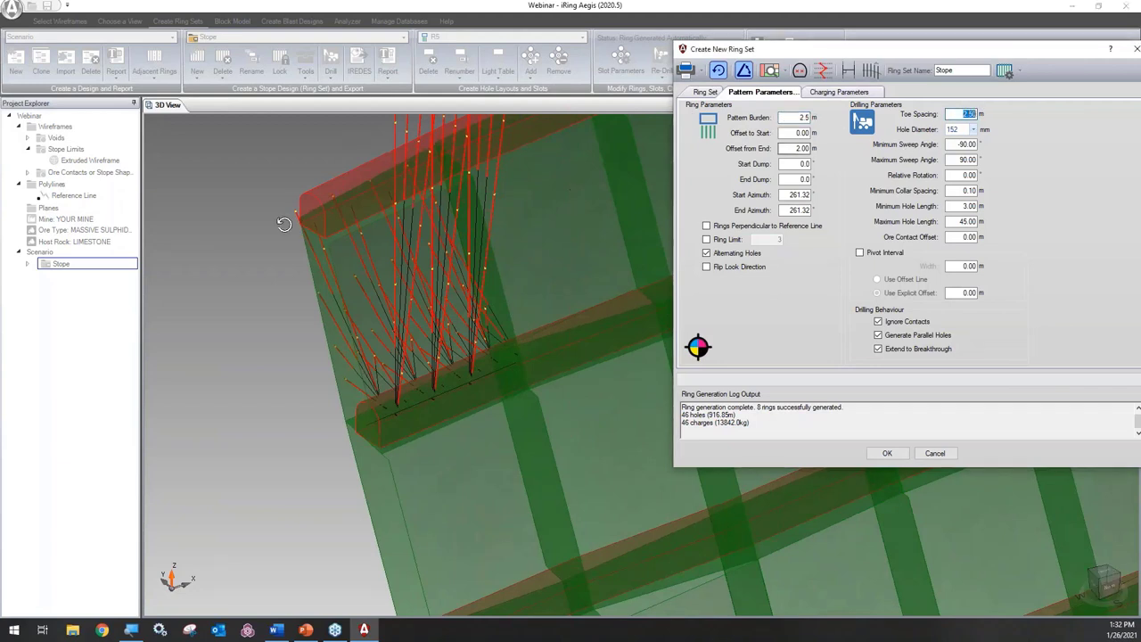
left_click_drag(285, 225, 437, 230)
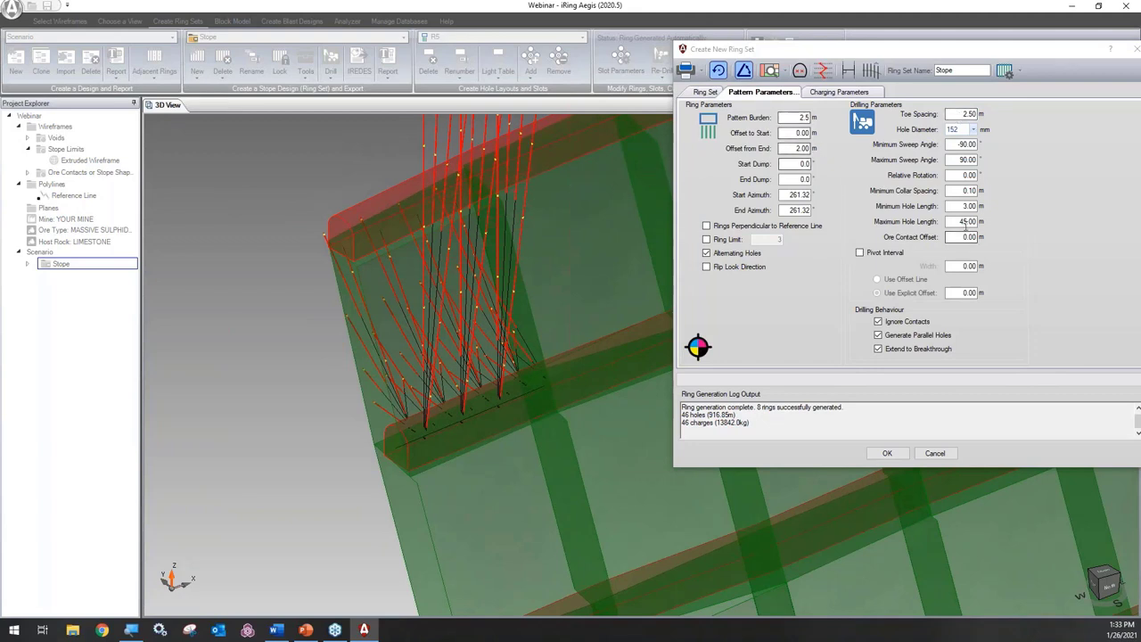
left_click_drag(956, 206, 970, 206)
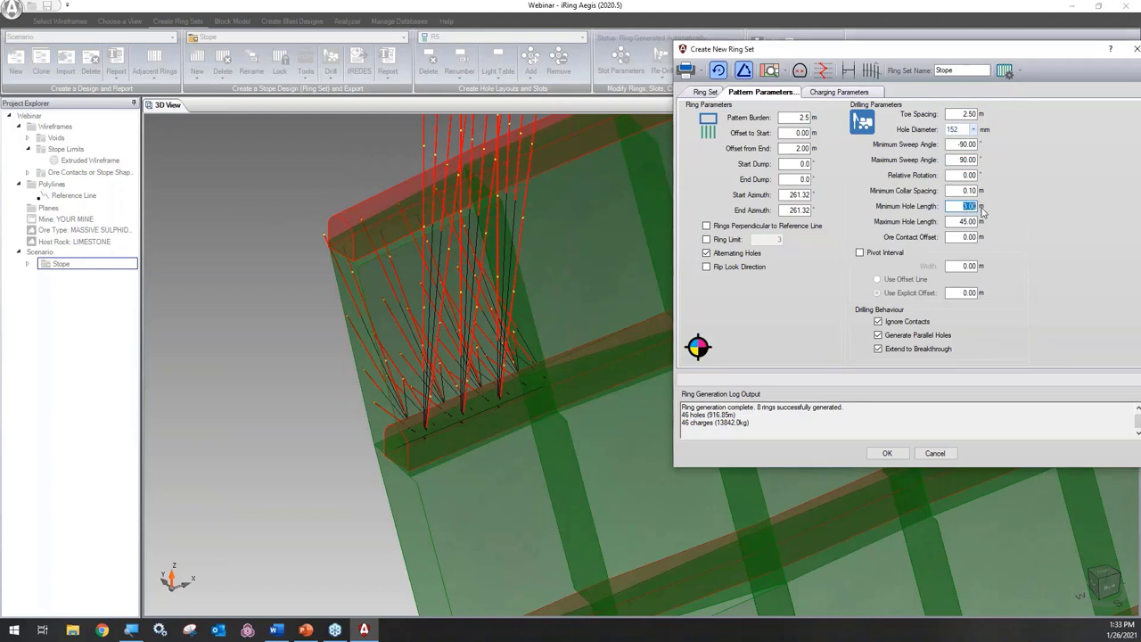
type("1")
key("Tab")
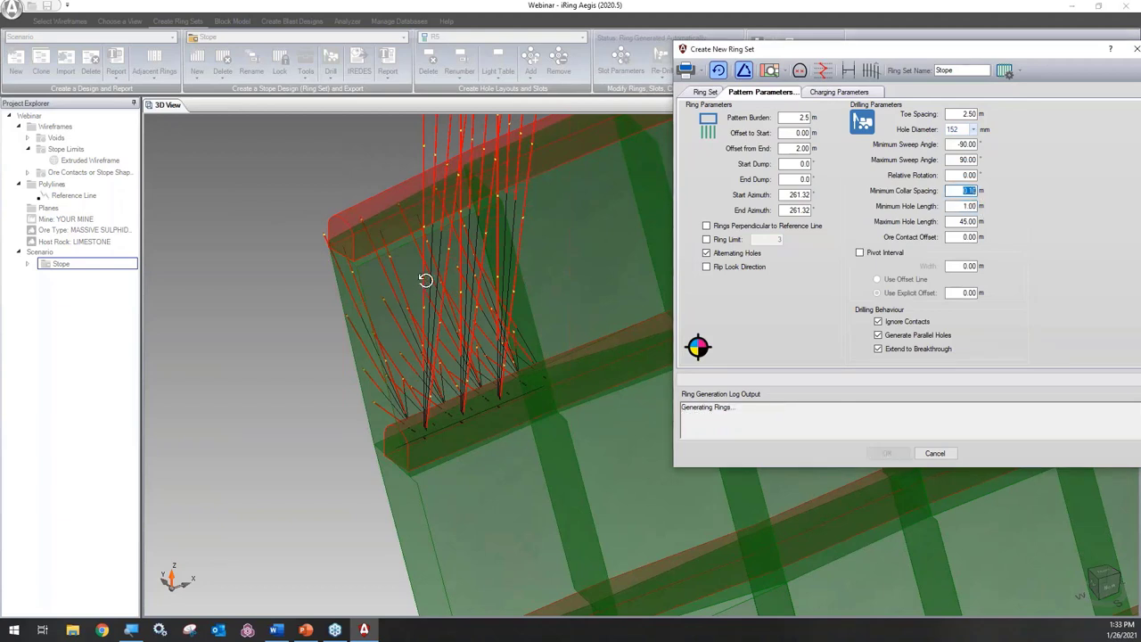
left_click_drag(438, 270, 614, 270)
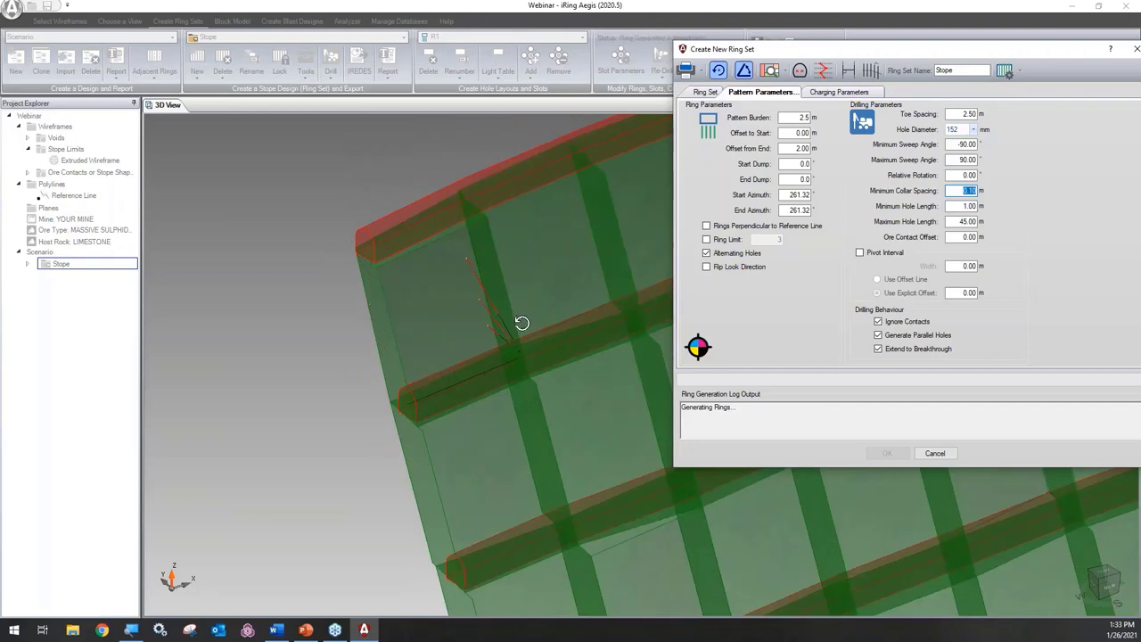
left_click_drag(502, 311, 434, 297)
scroll(435, 297, "up", 5)
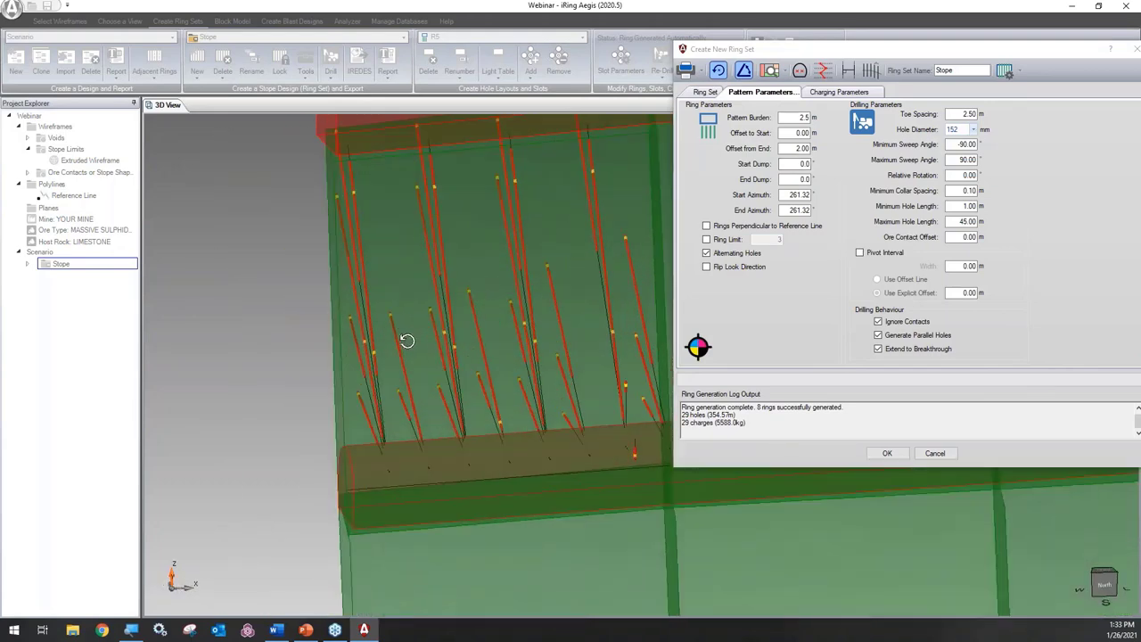
Try a pattern burden of 5 m for the ring set and restore it to 2.5 m
double_click(799, 117)
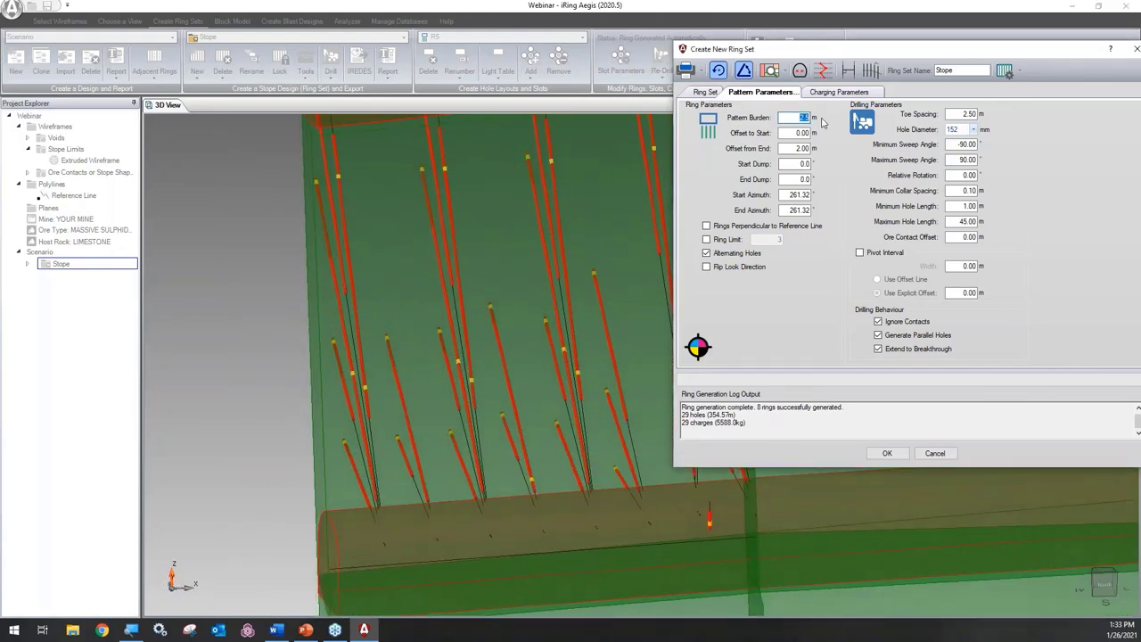
key("Tab")
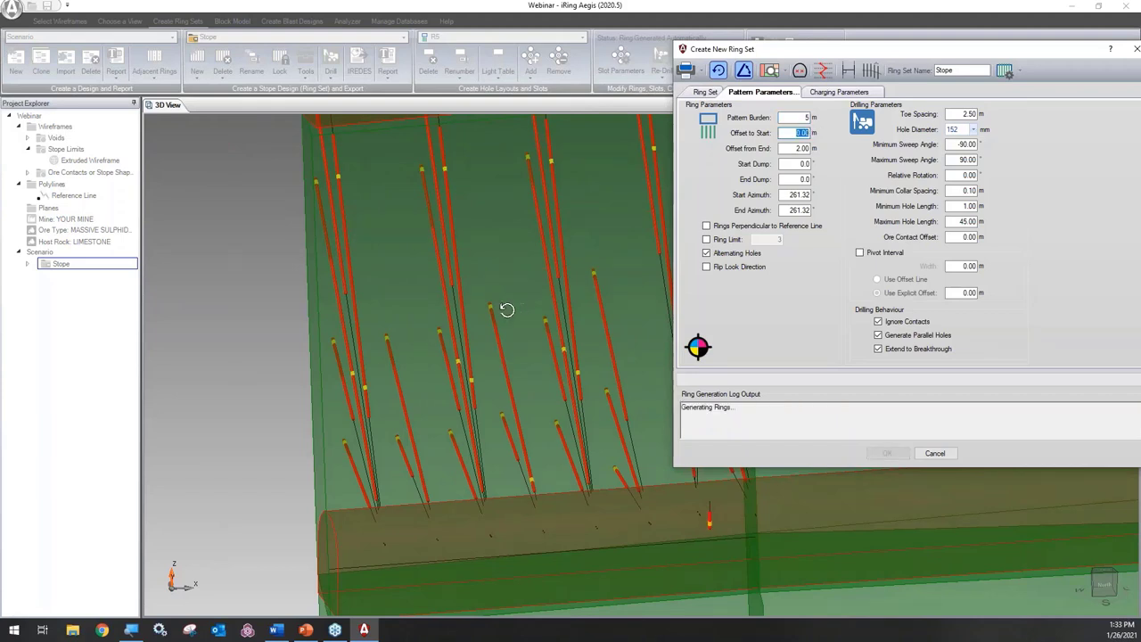
scroll(504, 311, "down", 2)
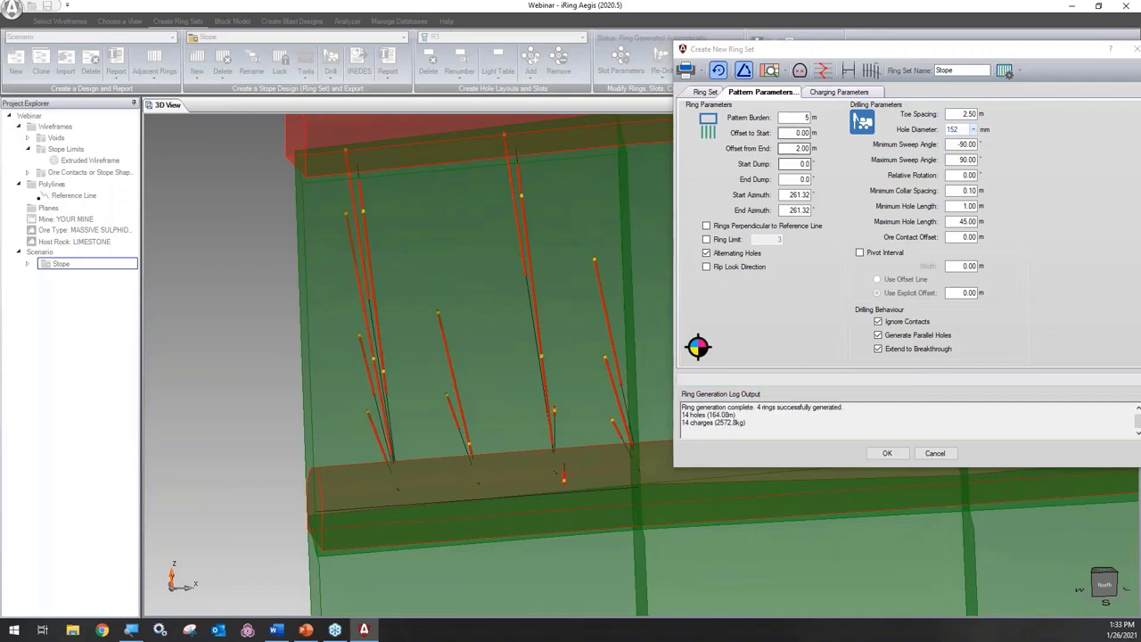
double_click(804, 117)
type("2.5")
key("Tab")
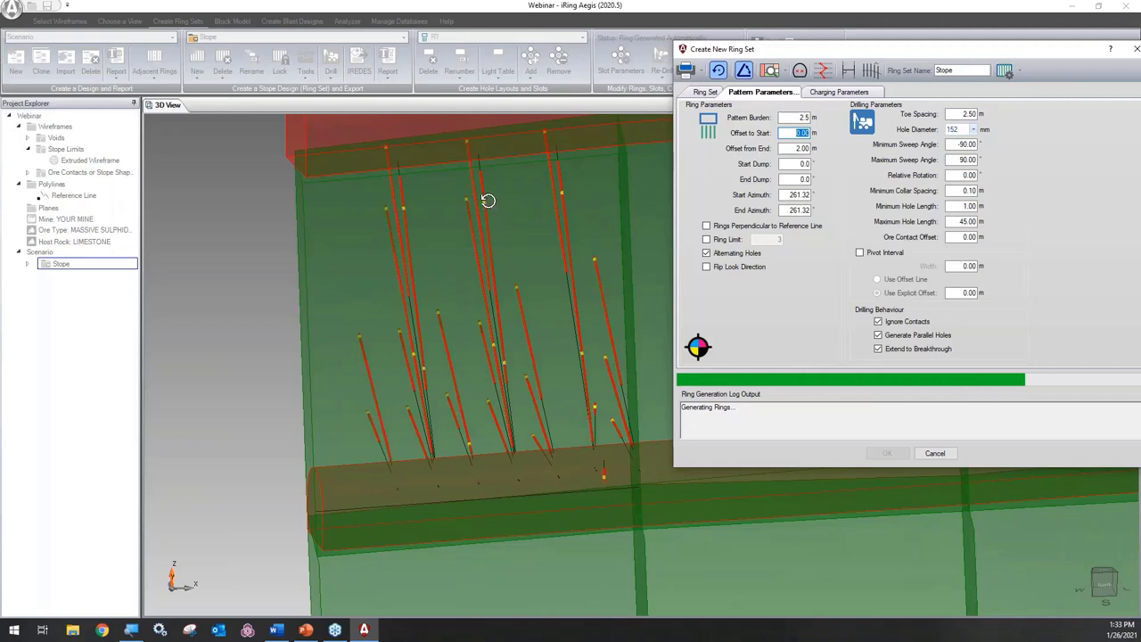
left_click_drag(482, 254, 497, 187)
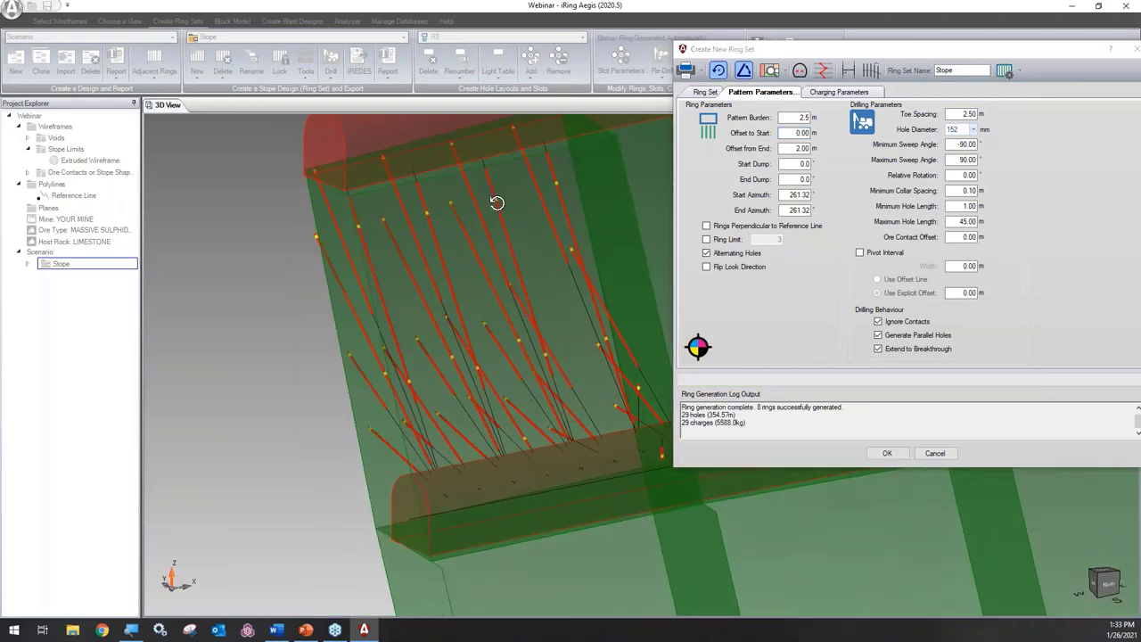
left_click_drag(436, 245, 424, 222)
scroll(418, 226, "up", 2)
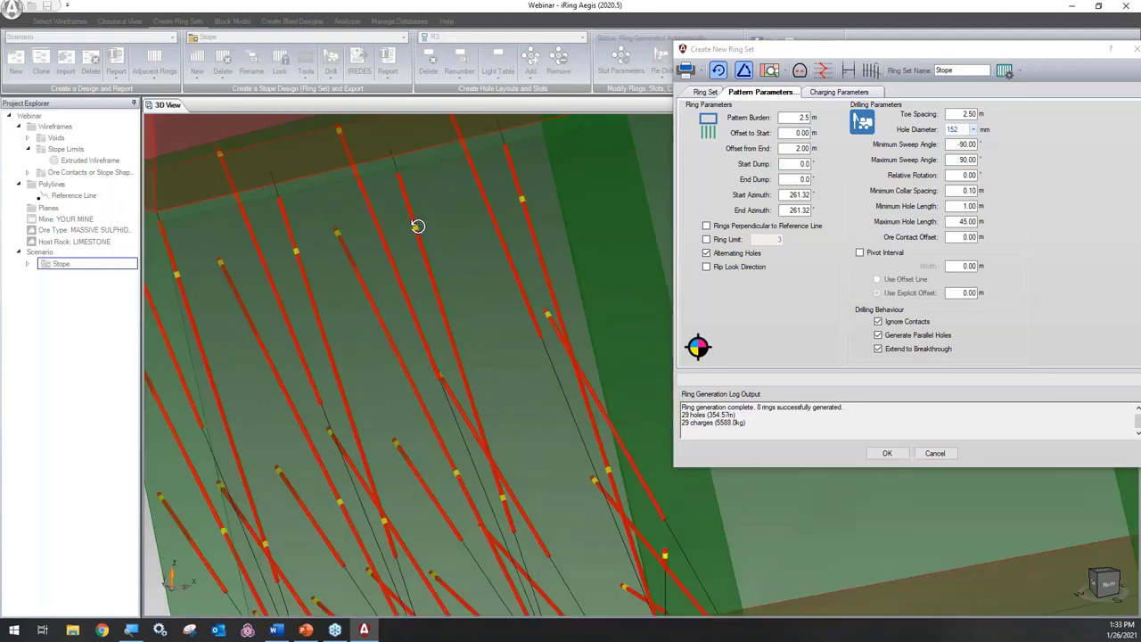
Examine the ring set's charging and priming parameters and the available explosives, comparing them with the charged holes in the stope
left_click(840, 92)
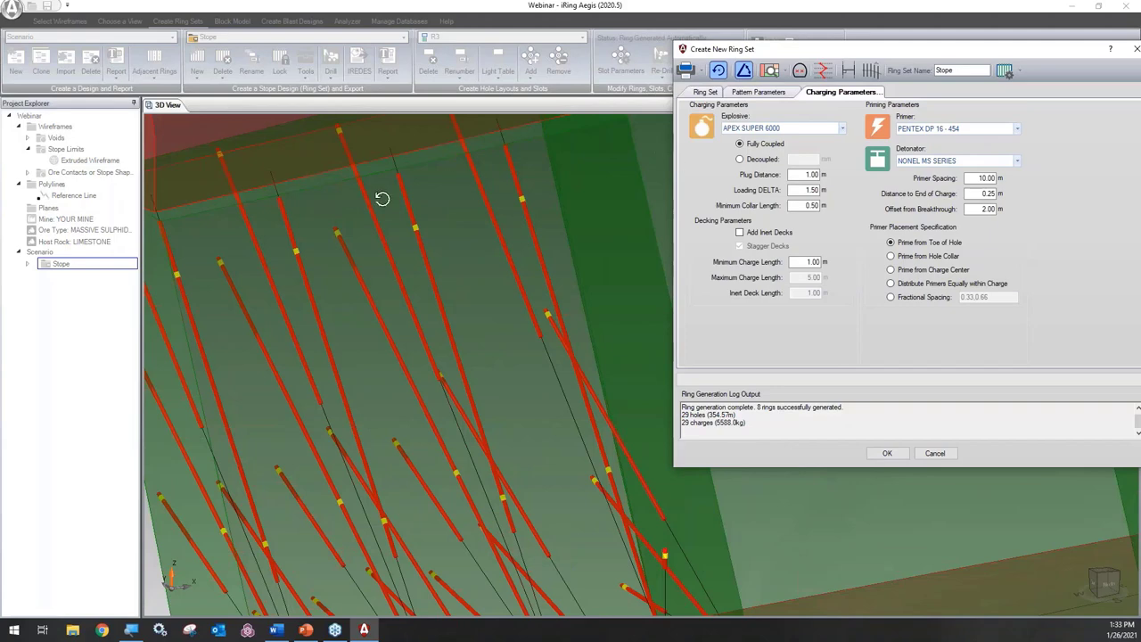
left_click_drag(374, 257, 423, 244)
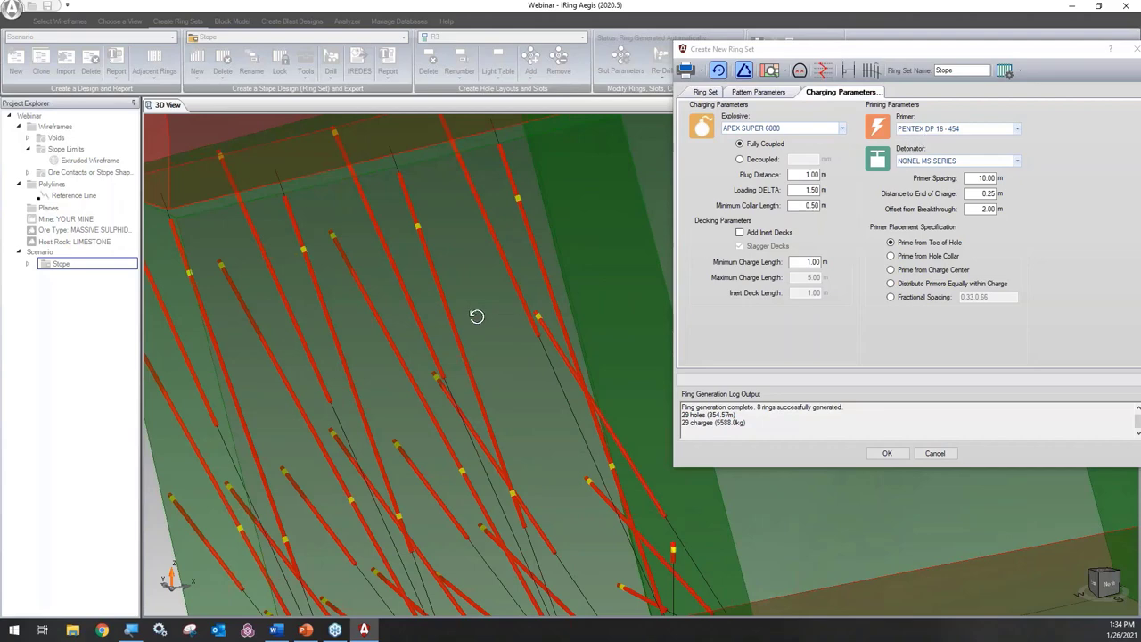
scroll(473, 316, "down", 3)
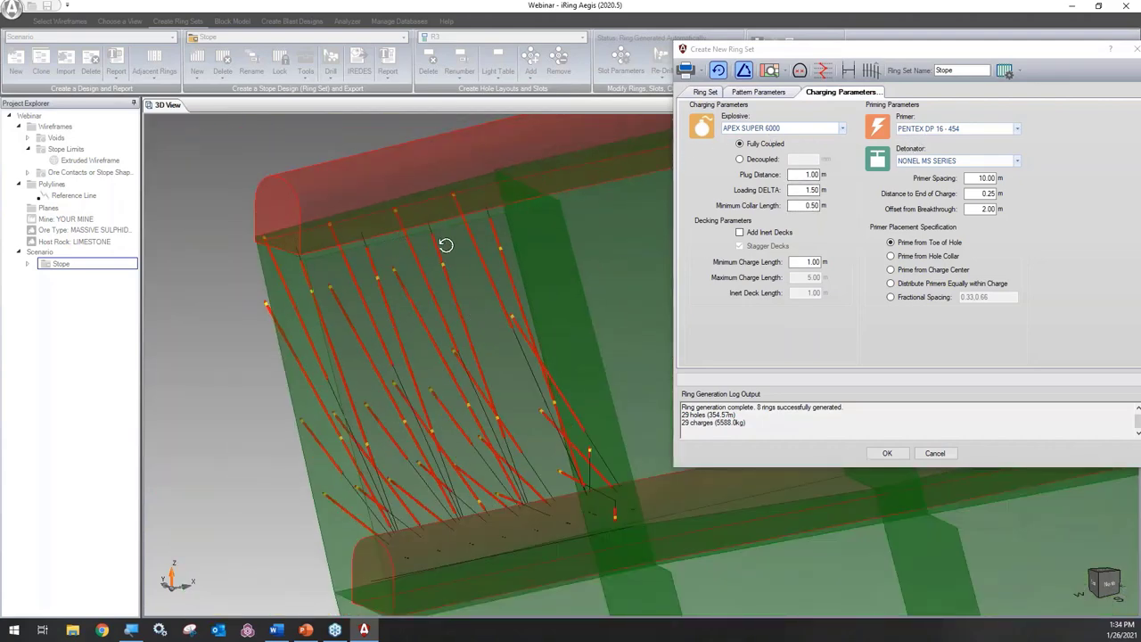
left_click_drag(446, 245, 373, 324)
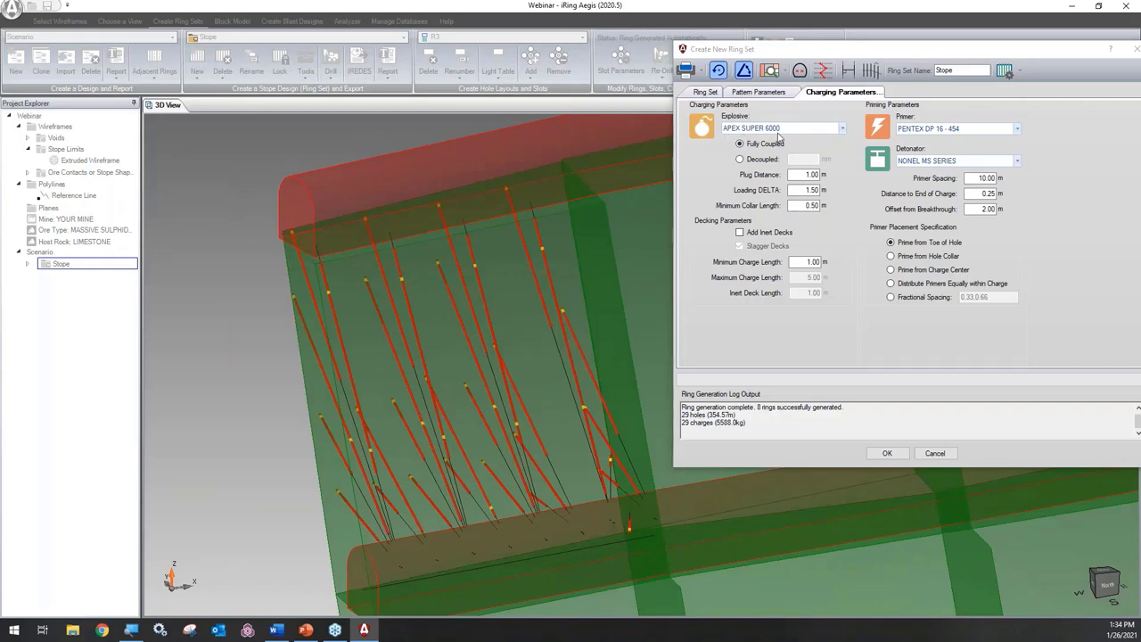
left_click_drag(479, 255, 553, 241)
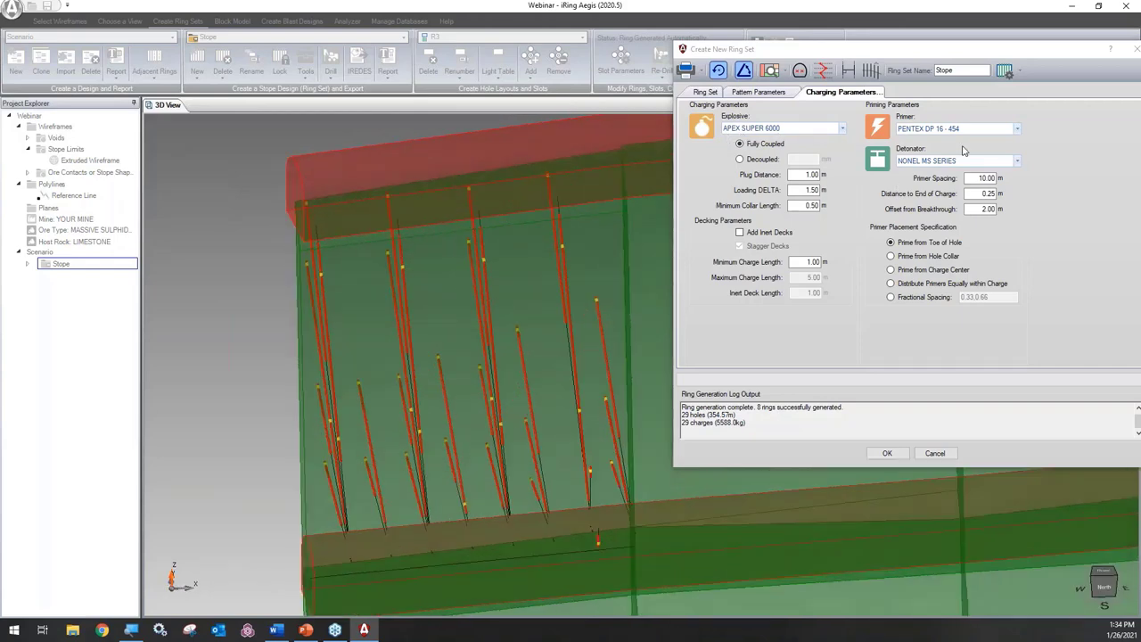
scroll(443, 298, "up", 5)
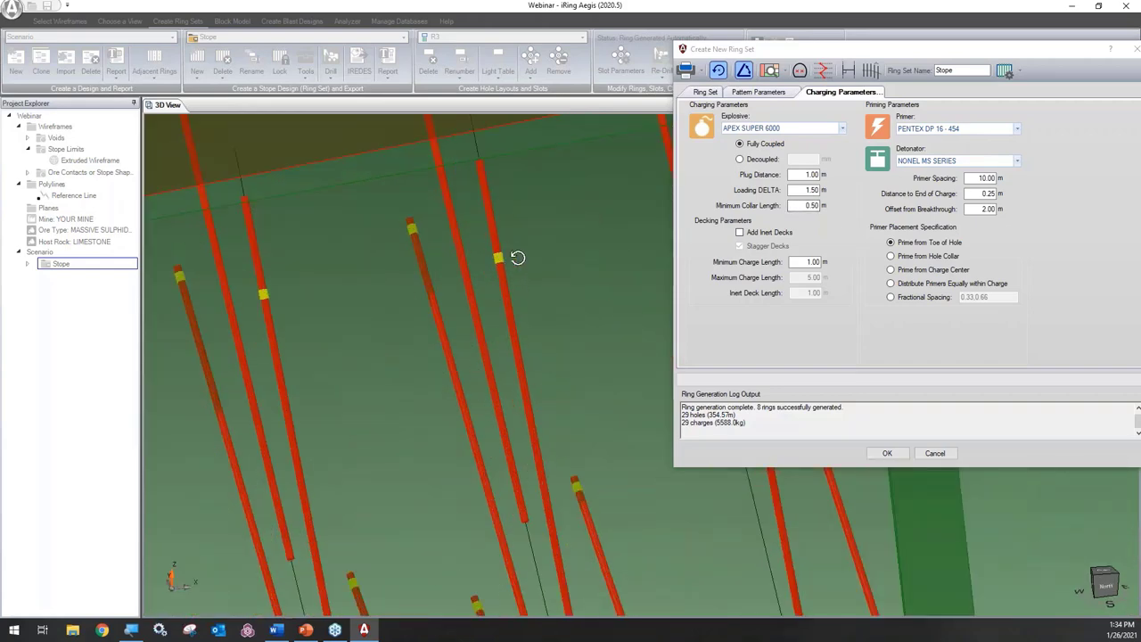
left_click_drag(512, 262, 526, 260)
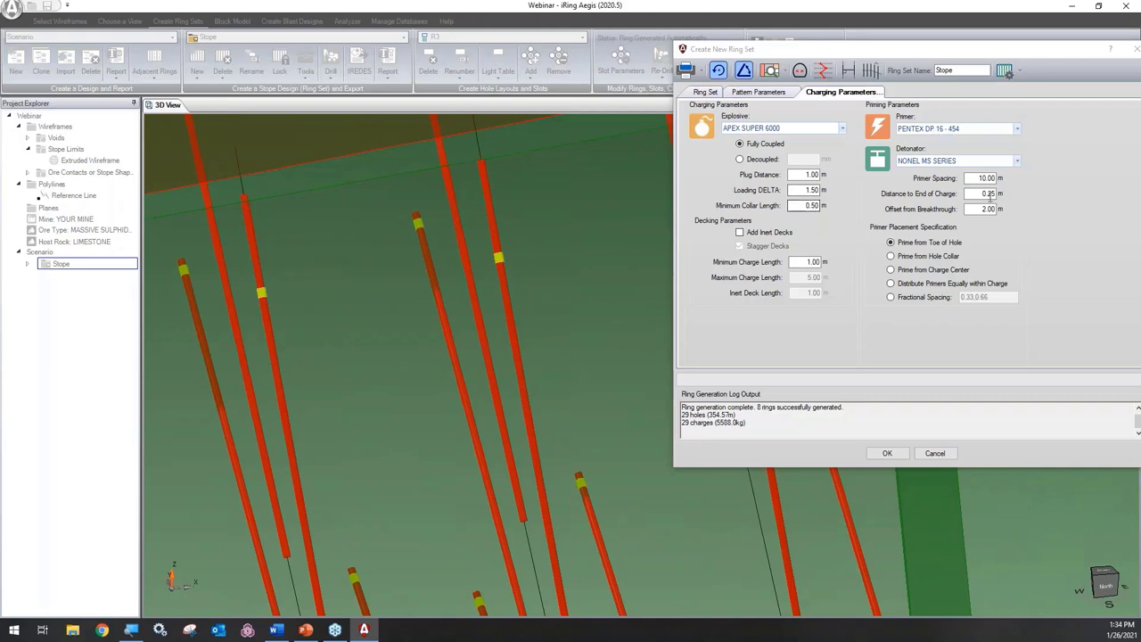
scroll(467, 303, "down", 3)
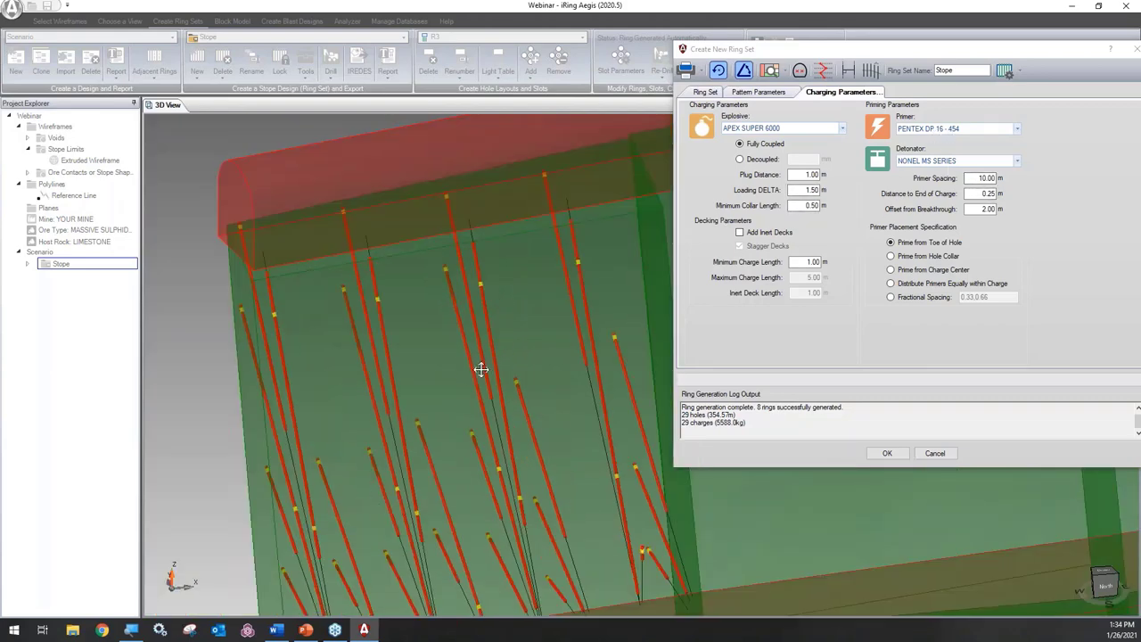
left_click_drag(481, 369, 458, 247)
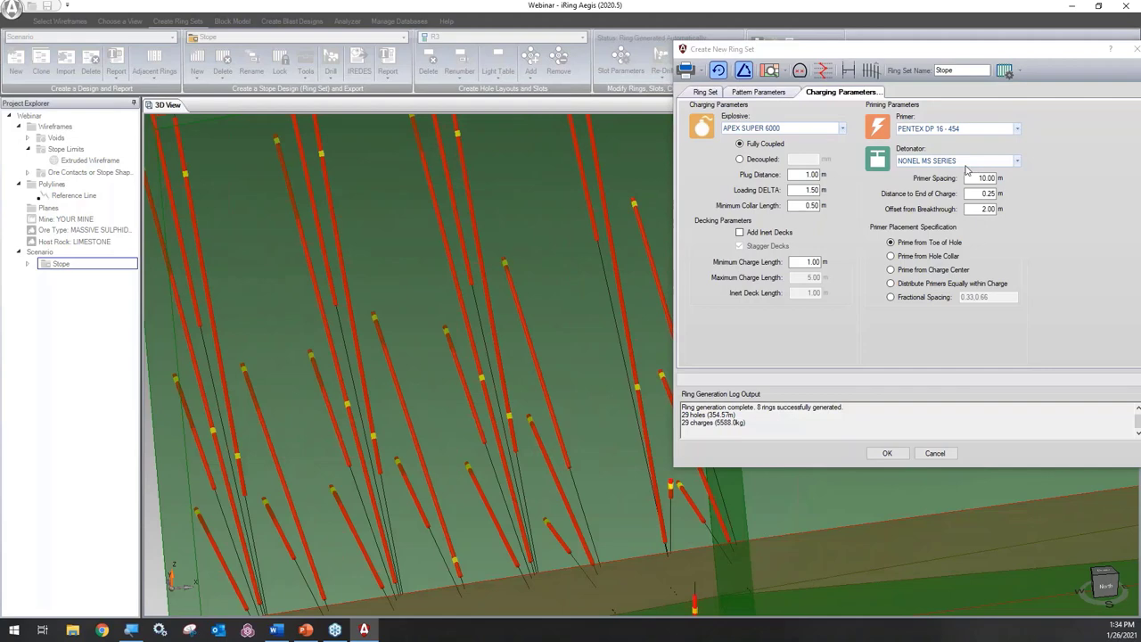
left_click(971, 162)
left_click(972, 161)
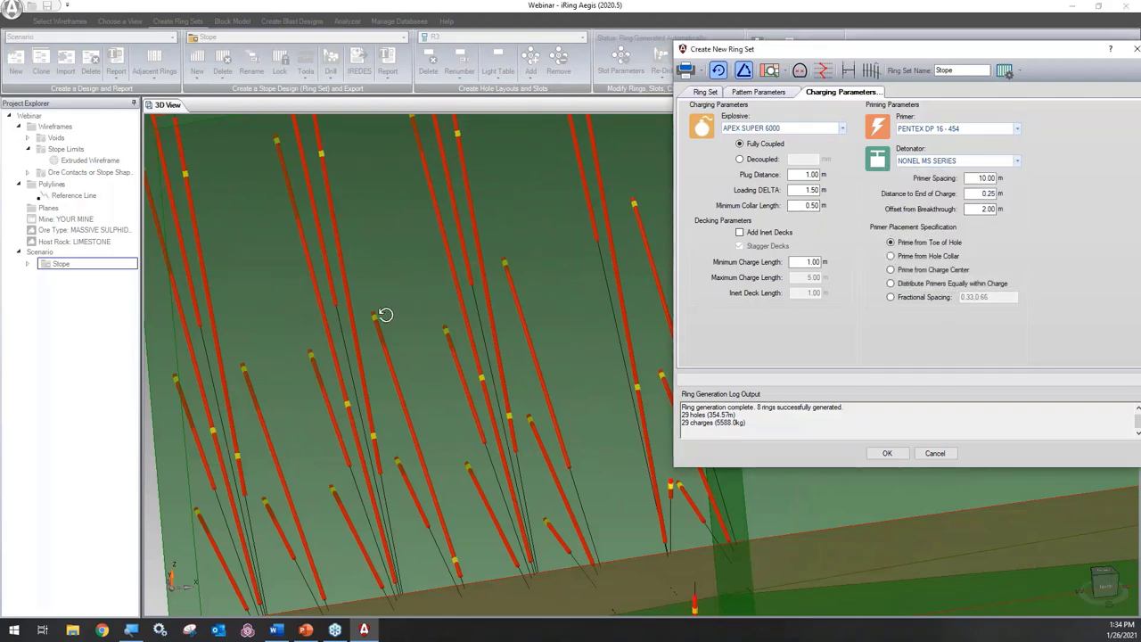
scroll(386, 314, "down", 5)
mouse_move(387, 306)
left_mouse_down()
mouse_move(395, 288)
mouse_move(426, 288)
mouse_move(404, 306)
left_mouse_up()
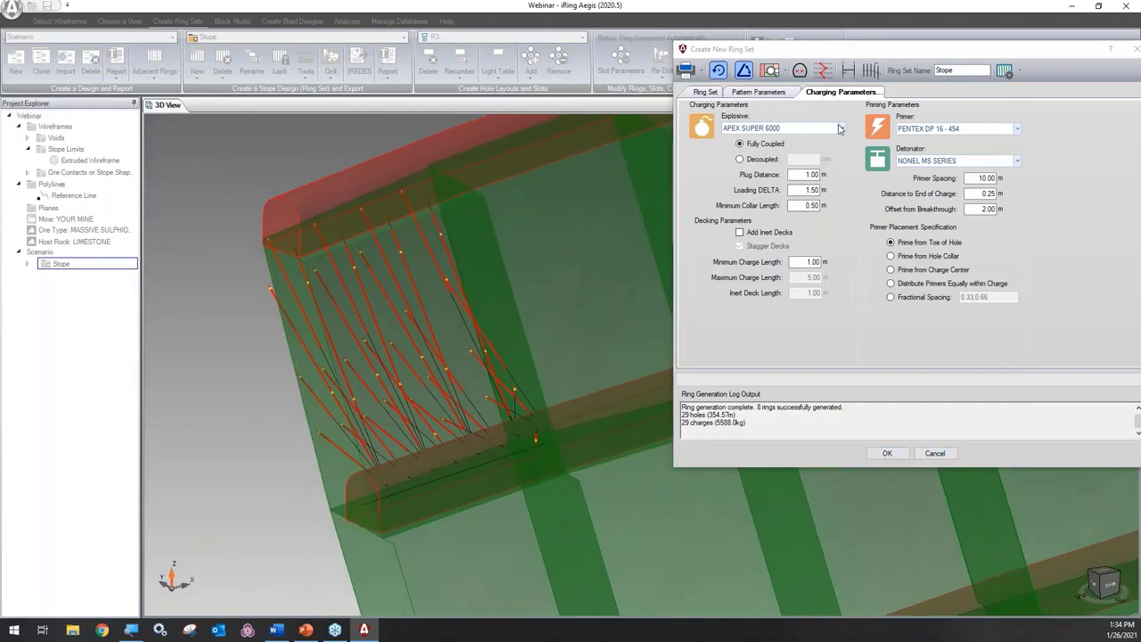
left_click(839, 129)
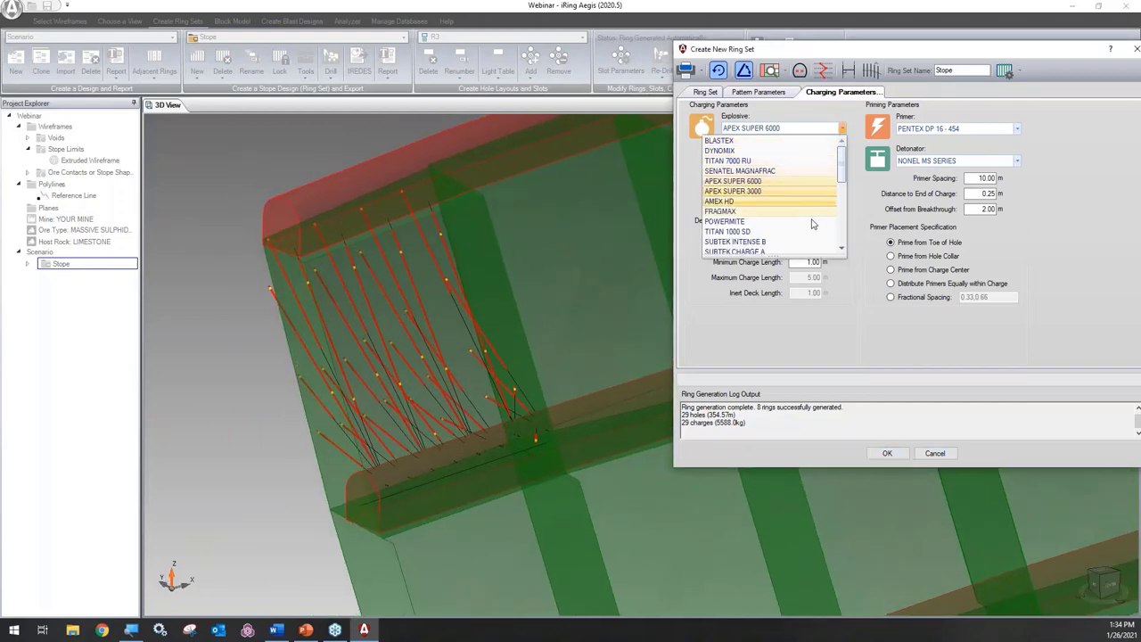
left_click(858, 356)
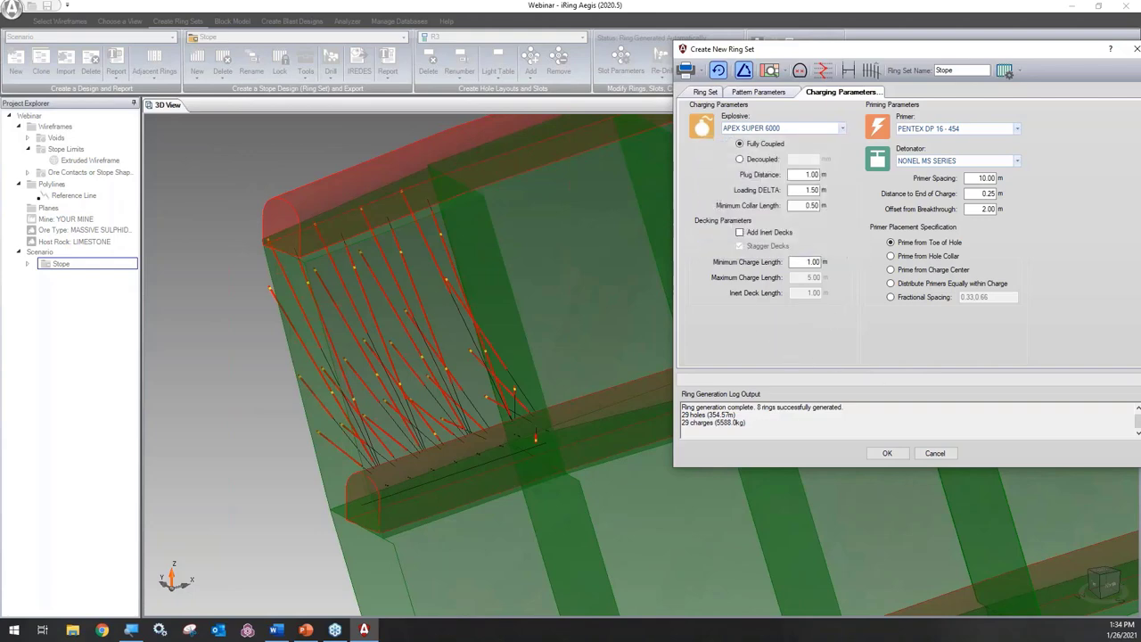
Accept the new ring set, look at its holes from the stope's end, and bring up the view layout options
left_click(882, 452)
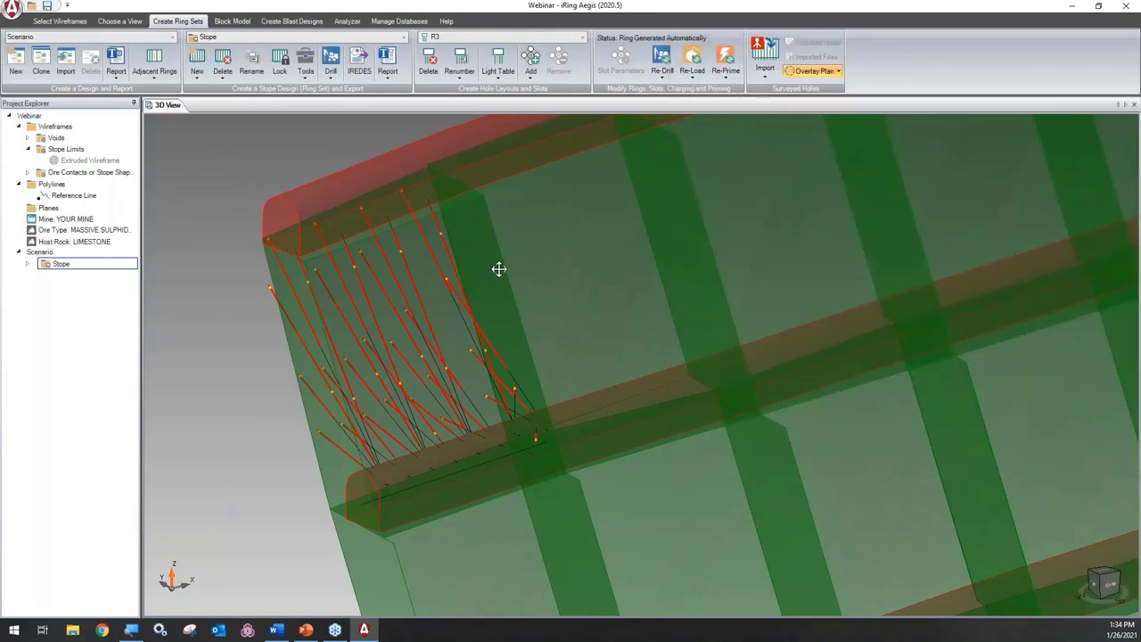
left_click_drag(499, 267, 324, 304)
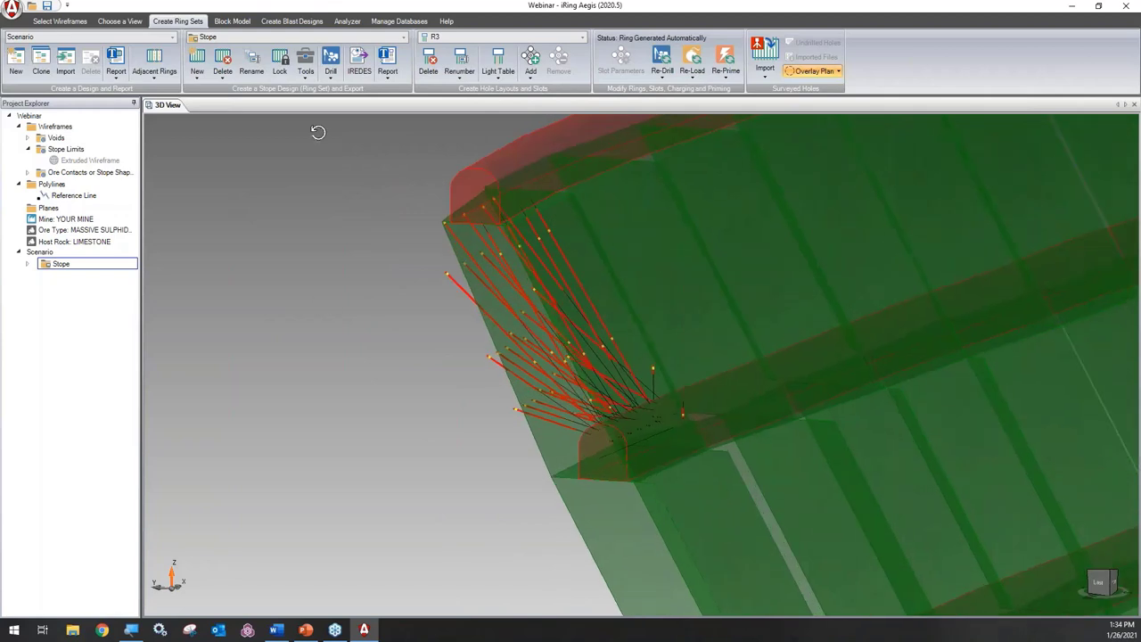
left_click(120, 20)
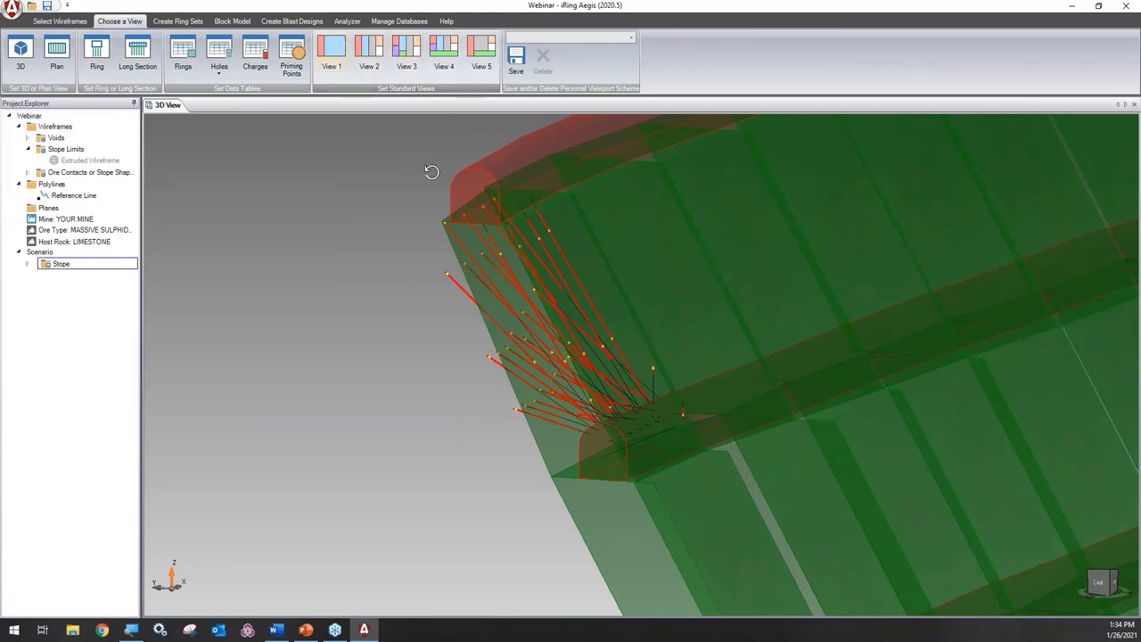
Apply the View 3 multi-view layout and examine the charged holes of ring R3 in the hole layout view
middle_click_drag(534, 229, 461, 176)
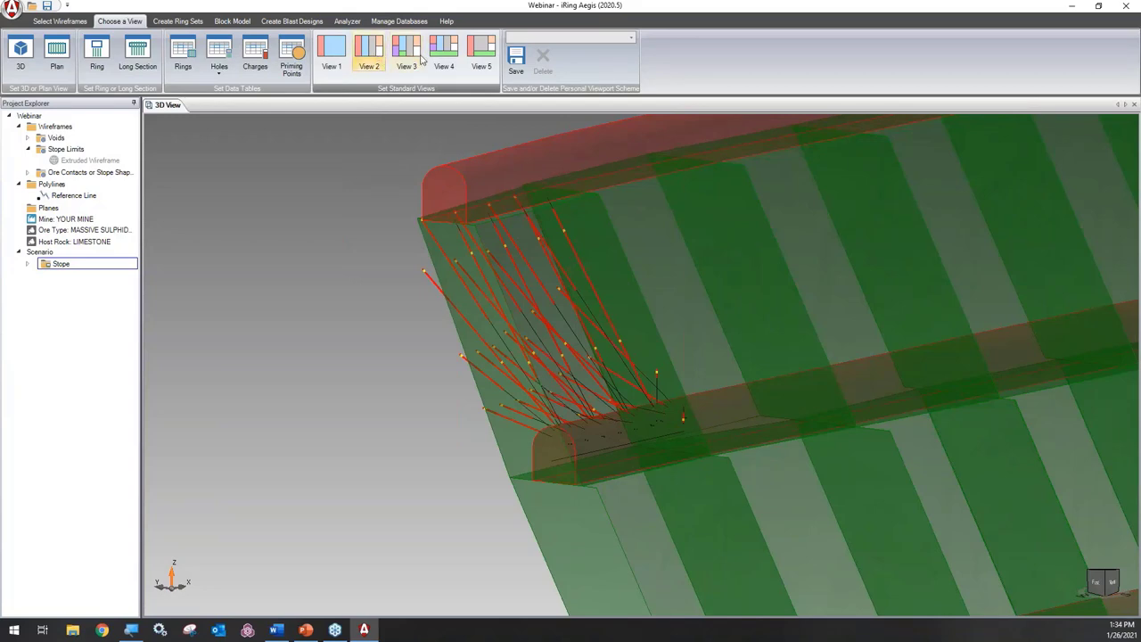
left_click(407, 54)
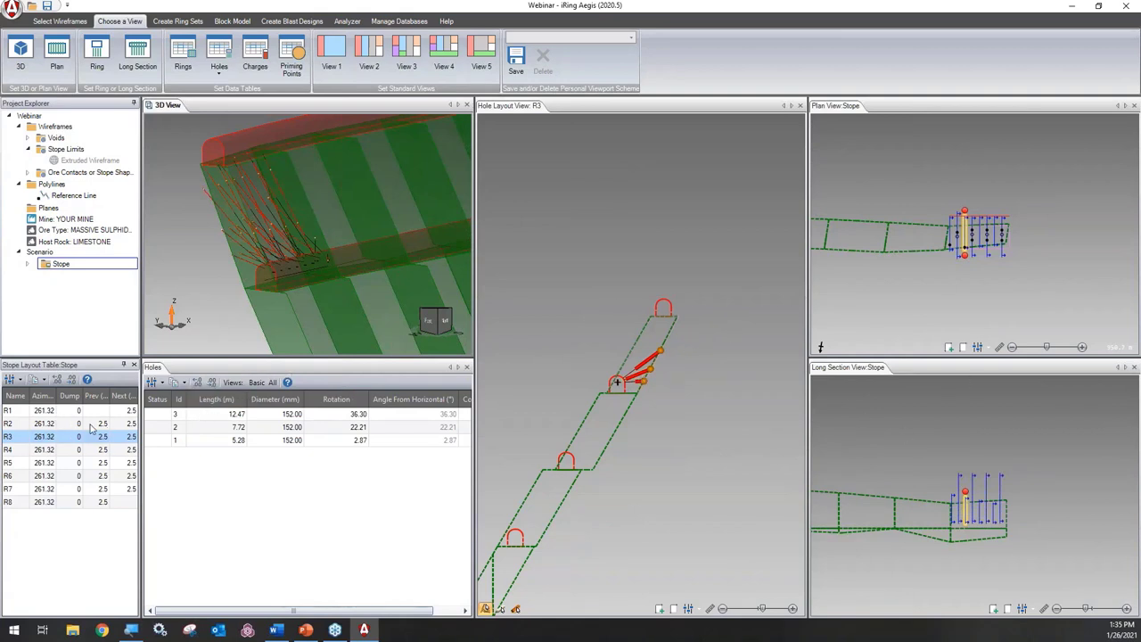
scroll(658, 364, "up", 6)
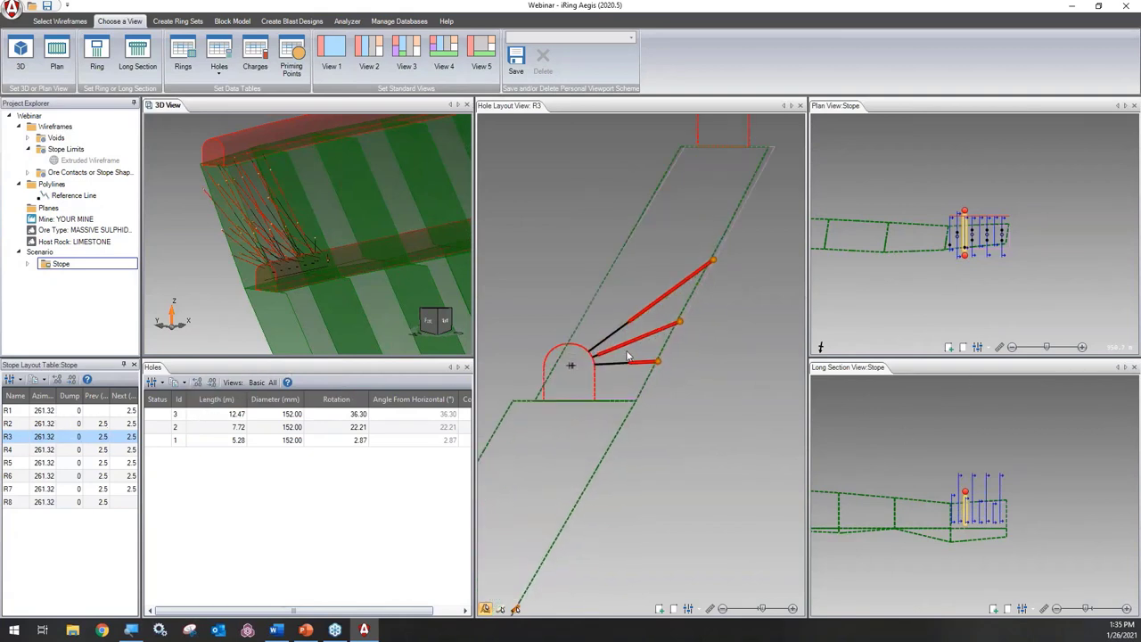
middle_click_drag(652, 315, 603, 279)
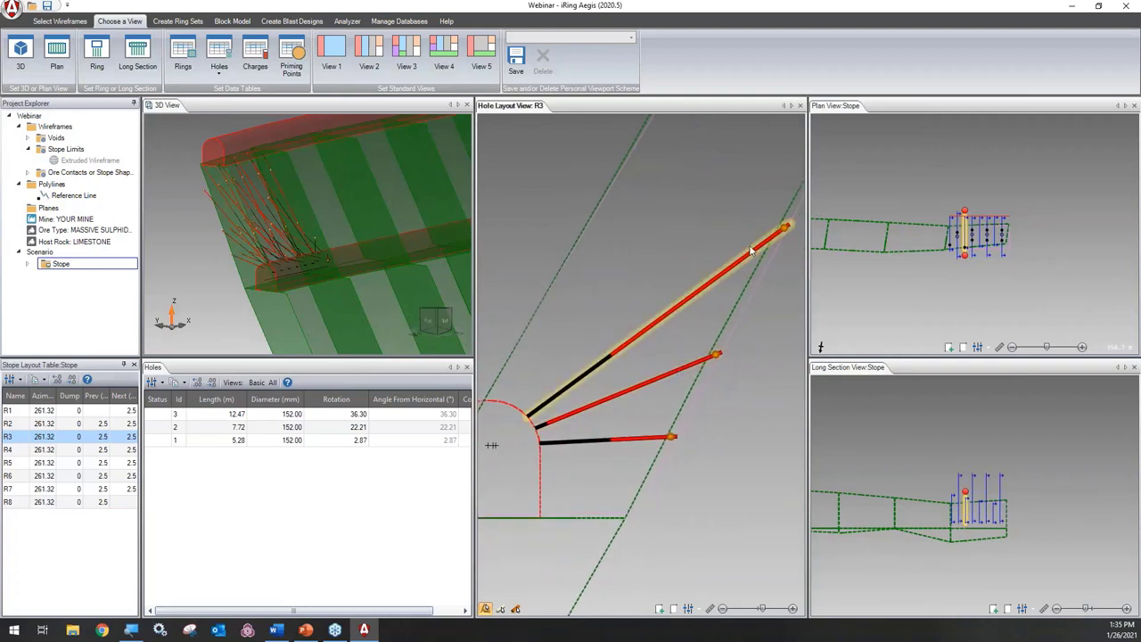
scroll(597, 392, "up", 3)
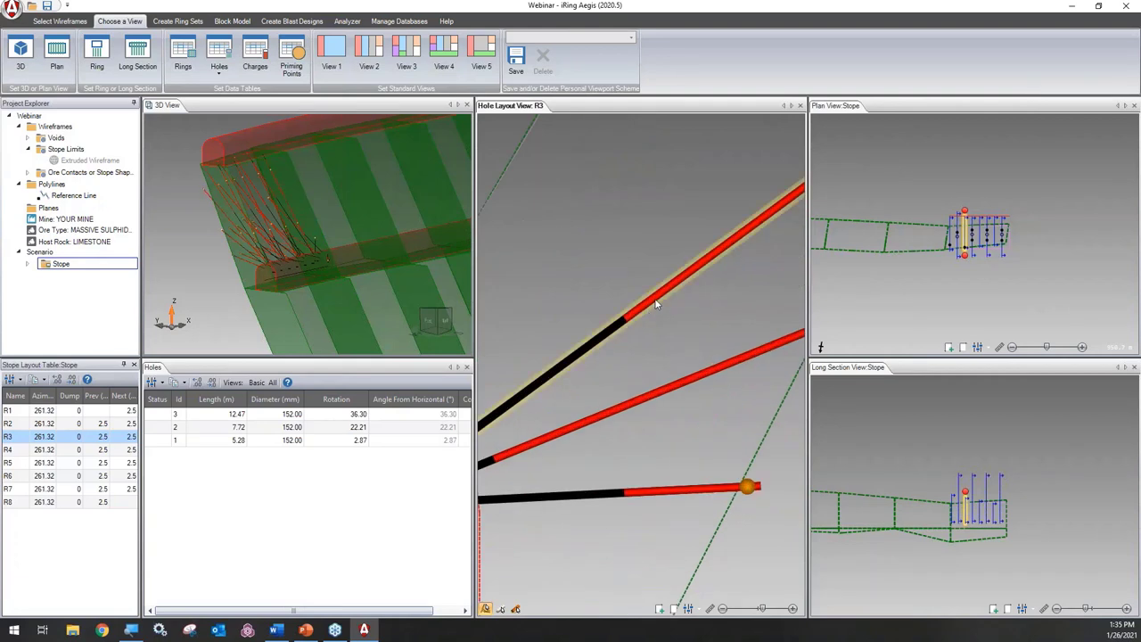
scroll(649, 310, "down", 3)
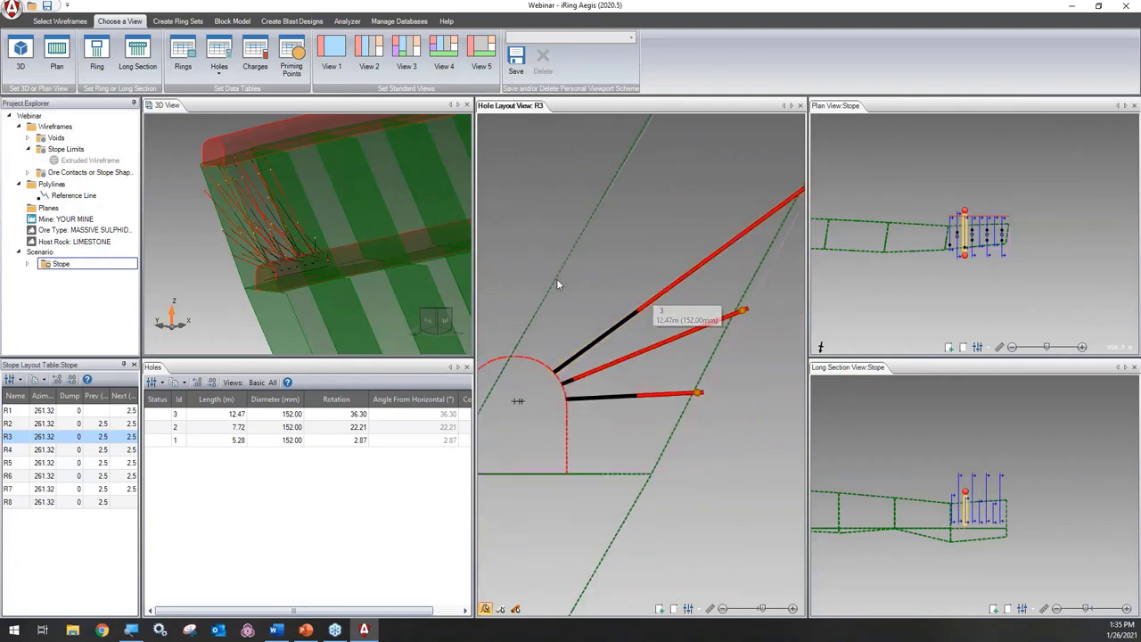
middle_click_drag(678, 287, 673, 339)
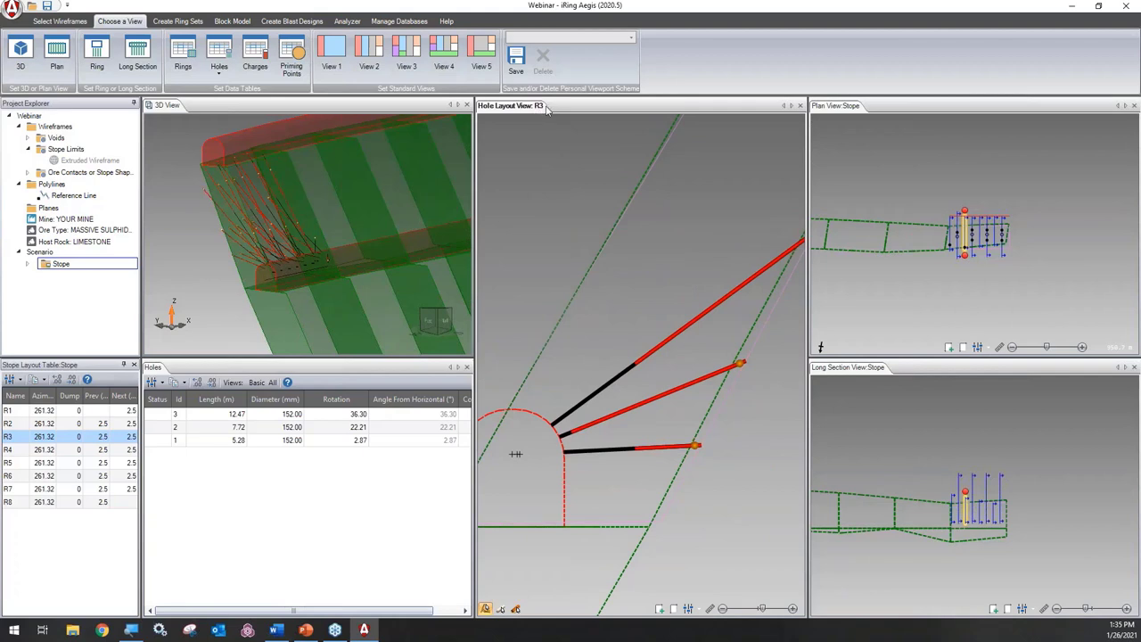
middle_click_drag(738, 413, 692, 431)
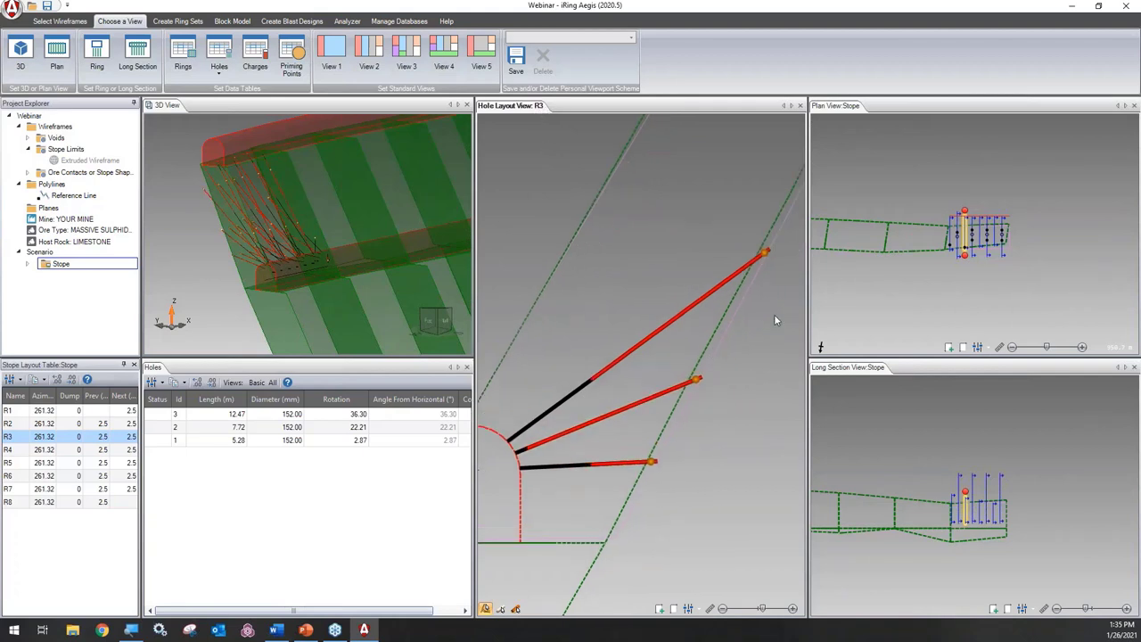
Show ring R8 in the hole layout view and examine its holes' charges and priming points from collar to toe
left_click(1004, 234)
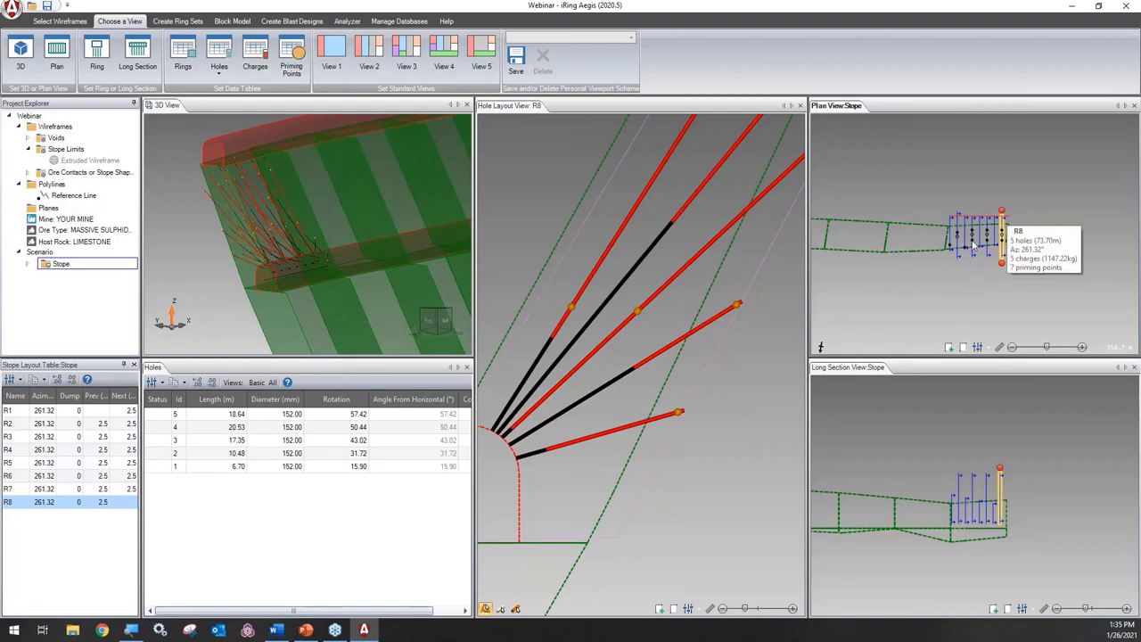
scroll(576, 328, "down", 3)
scroll(624, 250, "up", 3)
scroll(657, 330, "down", 3)
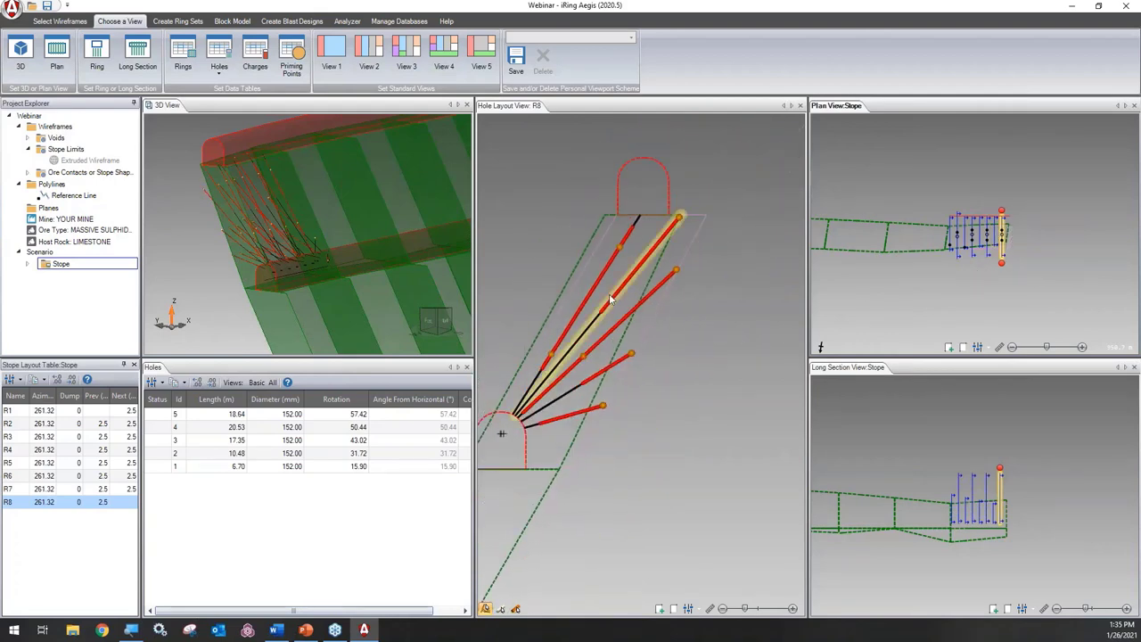
scroll(657, 330, "up", 5)
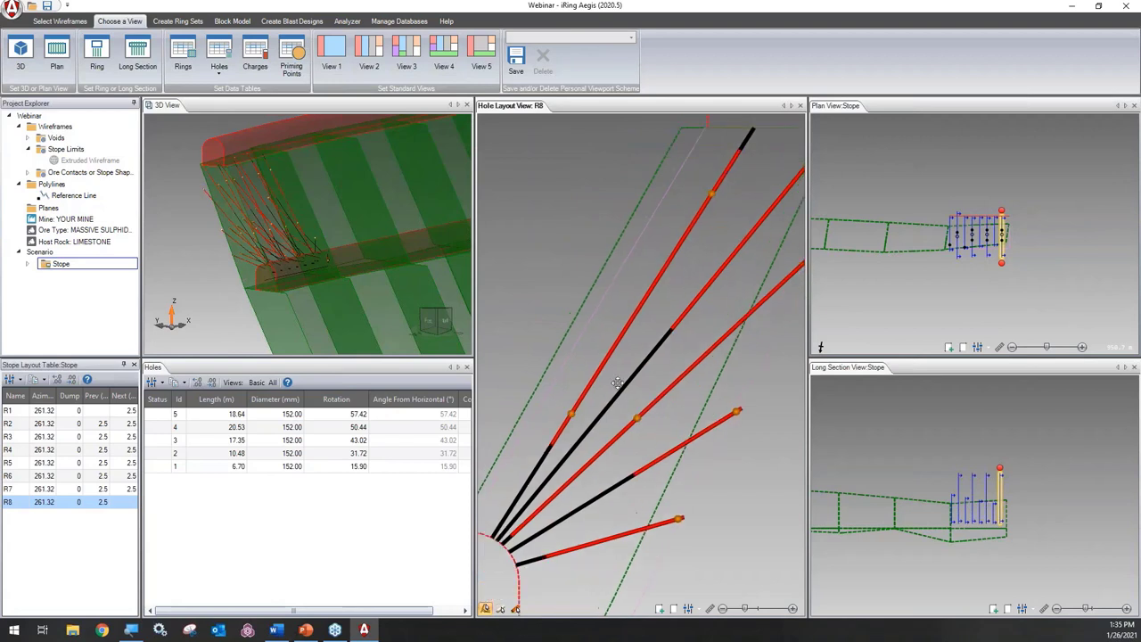
scroll(619, 375, "up", 1)
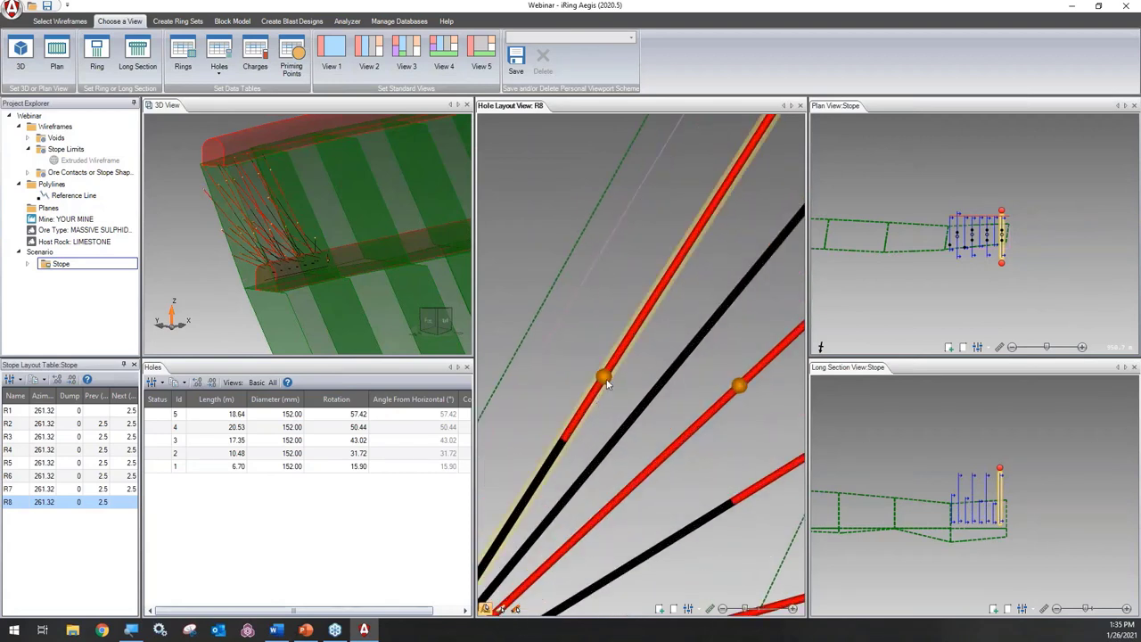
middle_click_drag(561, 473, 575, 444)
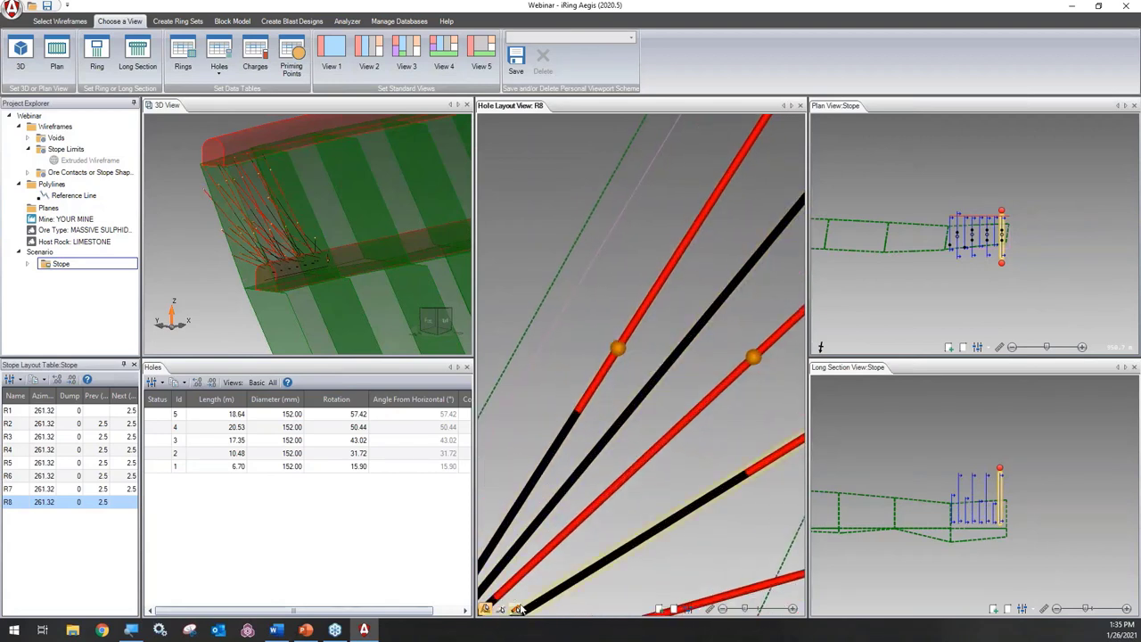
scroll(692, 236, "up", 2)
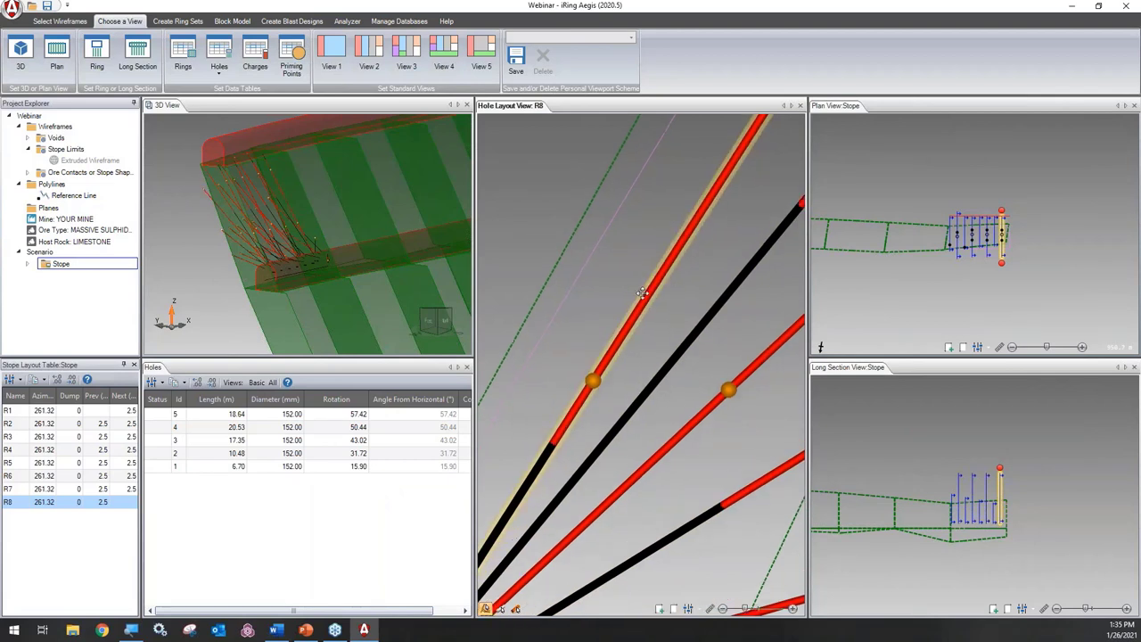
scroll(692, 237, "down", 3)
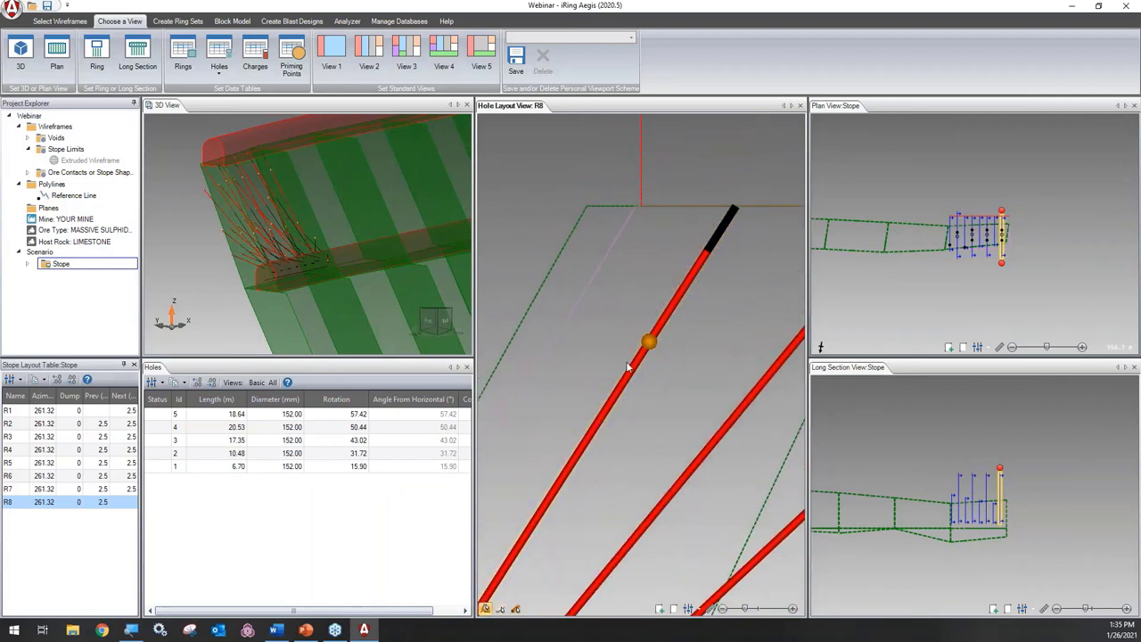
scroll(710, 237, "down", 4)
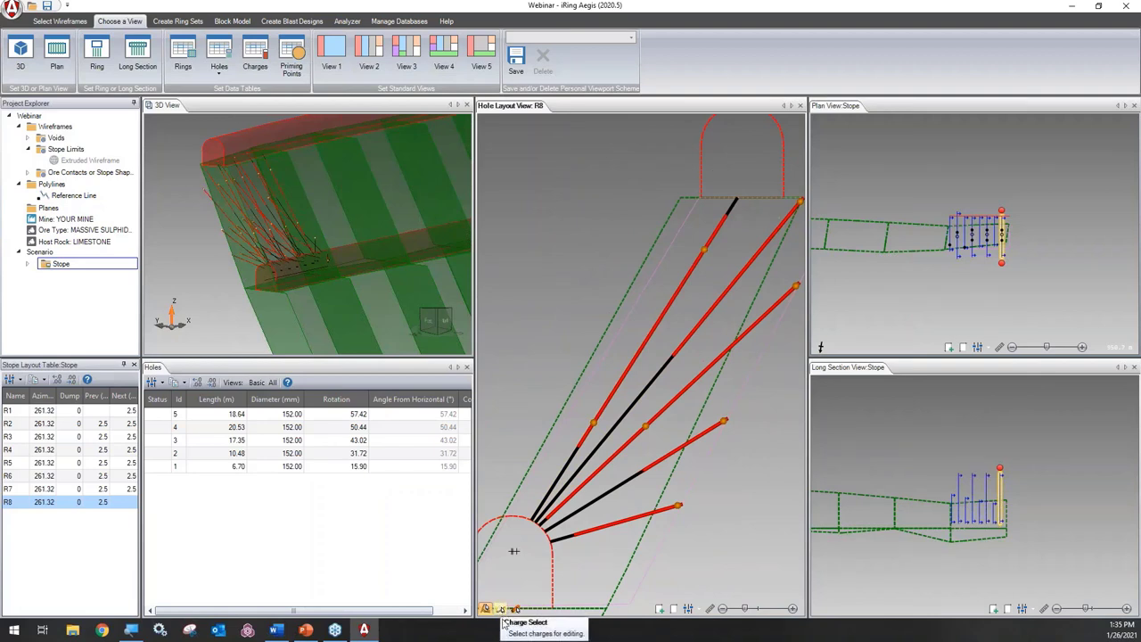
Select the charge in hole 5 of ring R8 and extend its collar-side end toward the drift
left_click(504, 610)
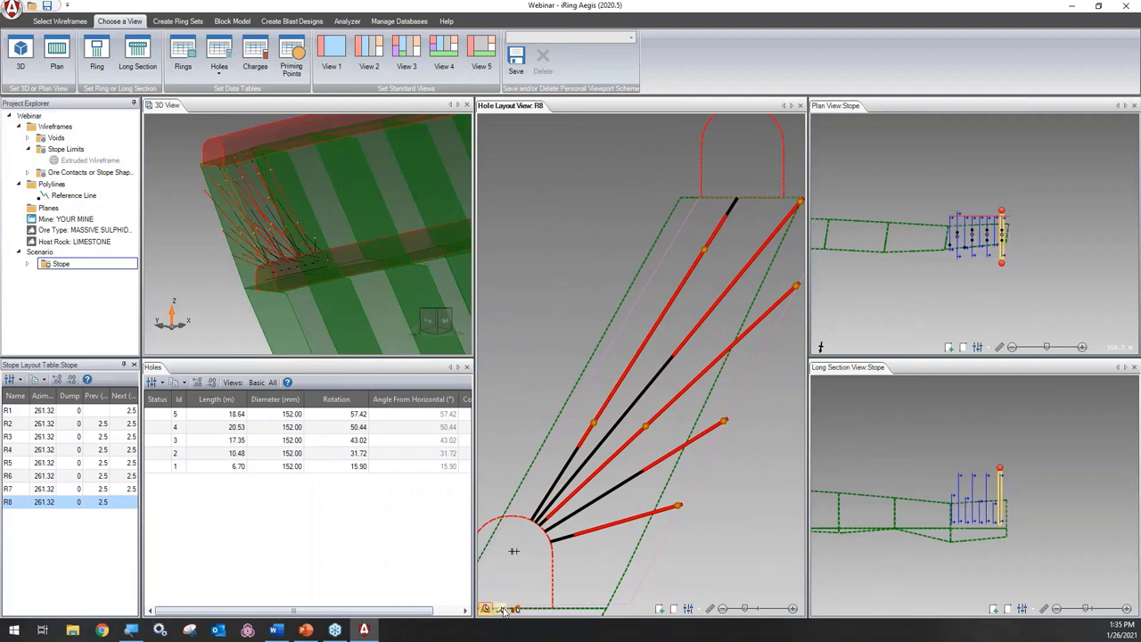
left_click(580, 443)
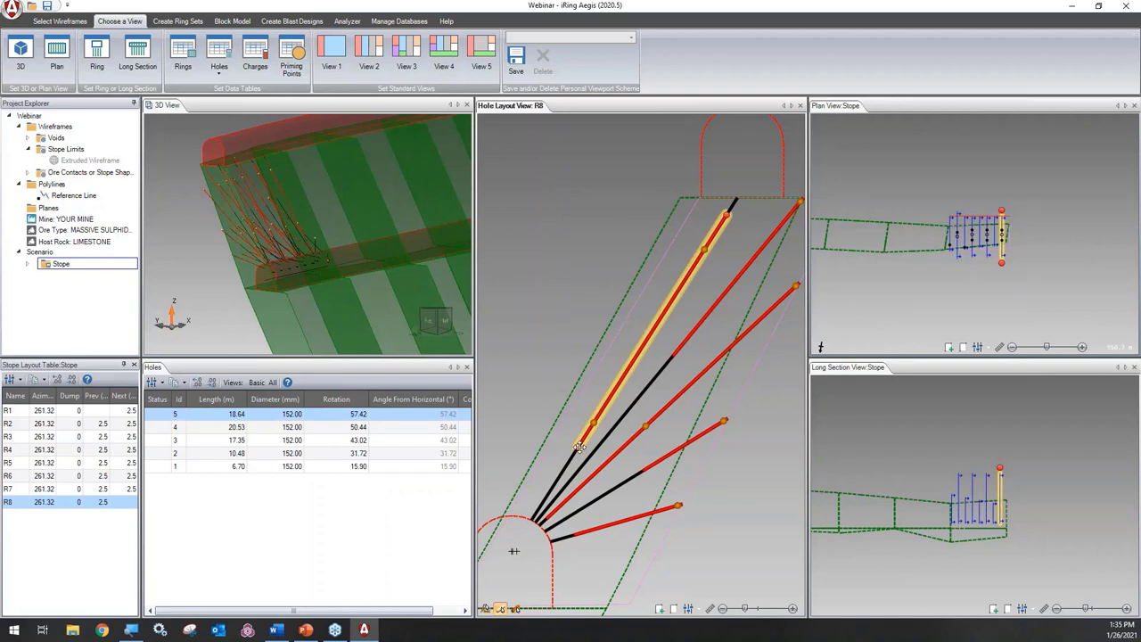
scroll(579, 446, "up", 2)
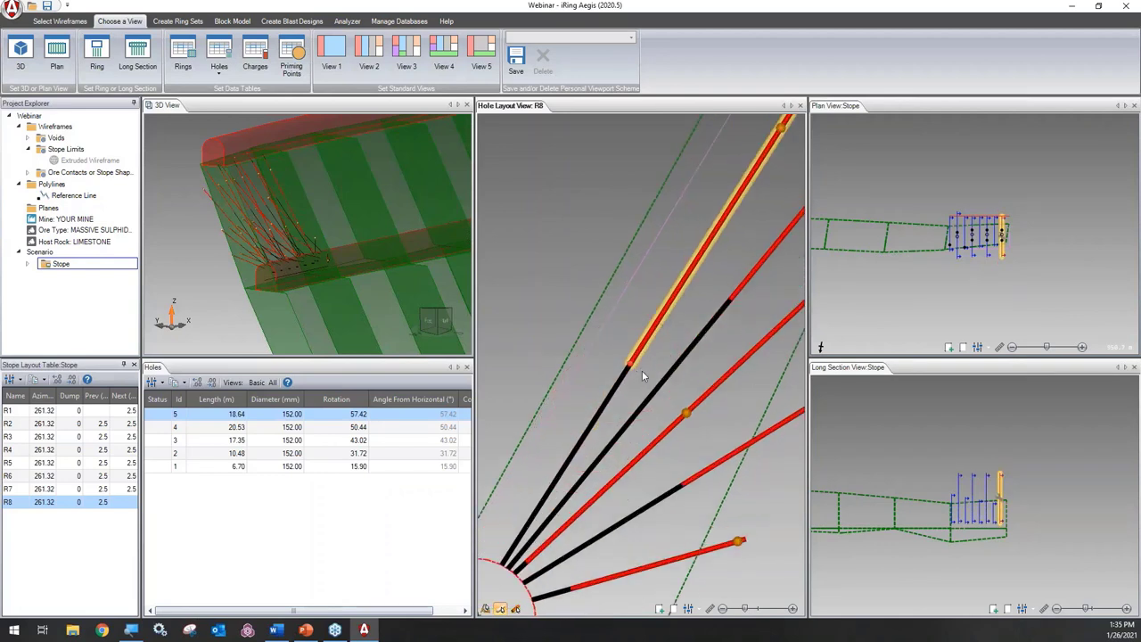
left_click_drag(635, 367, 567, 460)
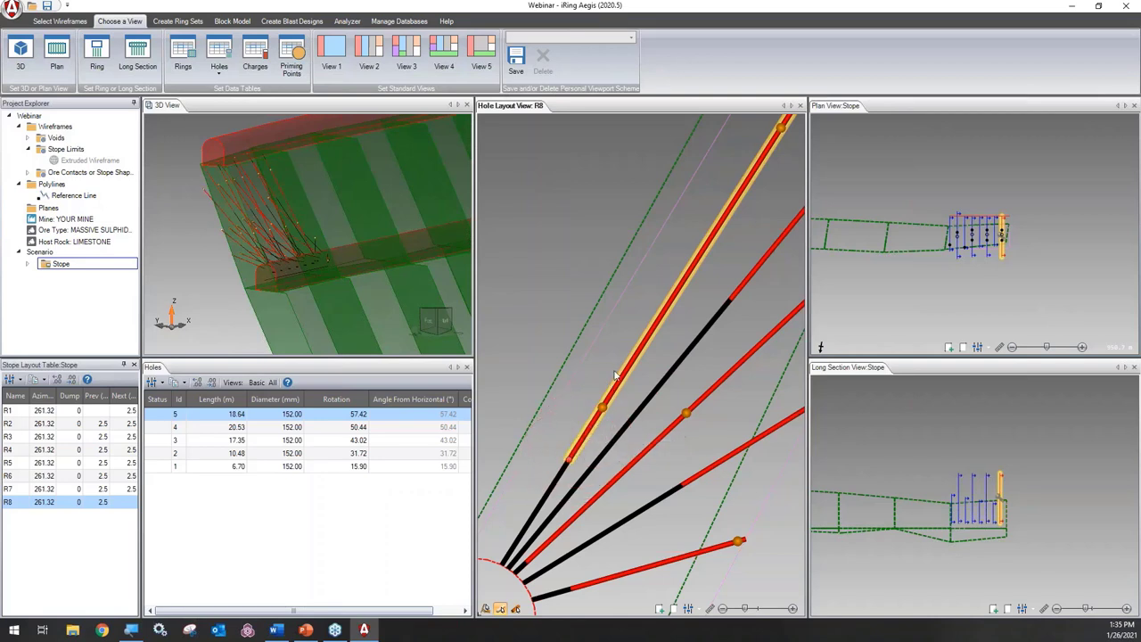
mouse_move(573, 456)
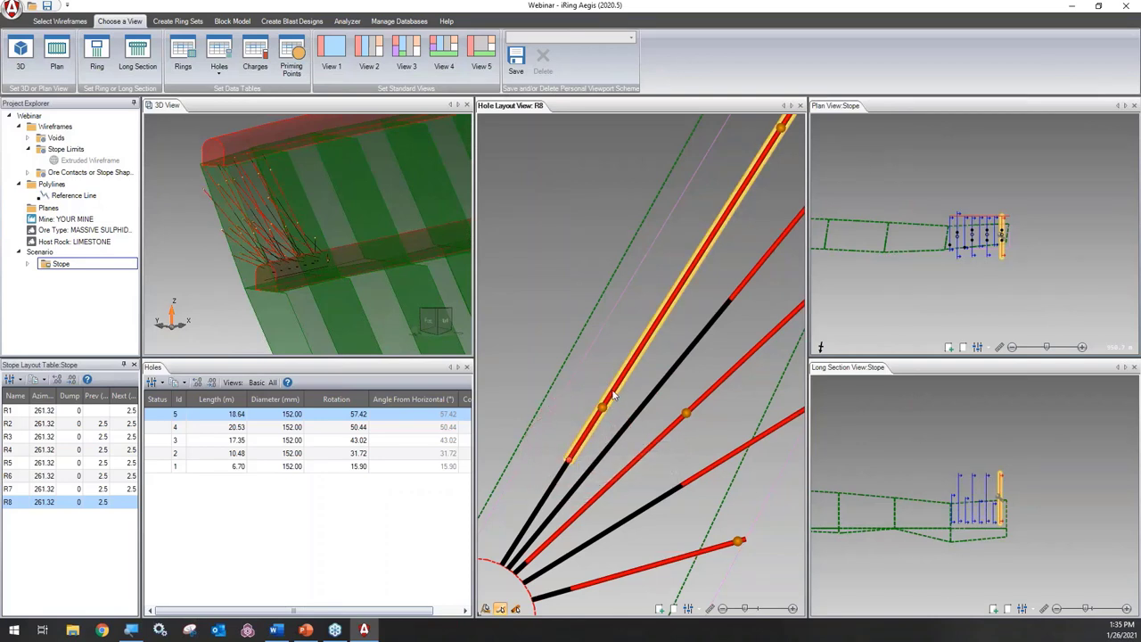
scroll(596, 411, "down", 2)
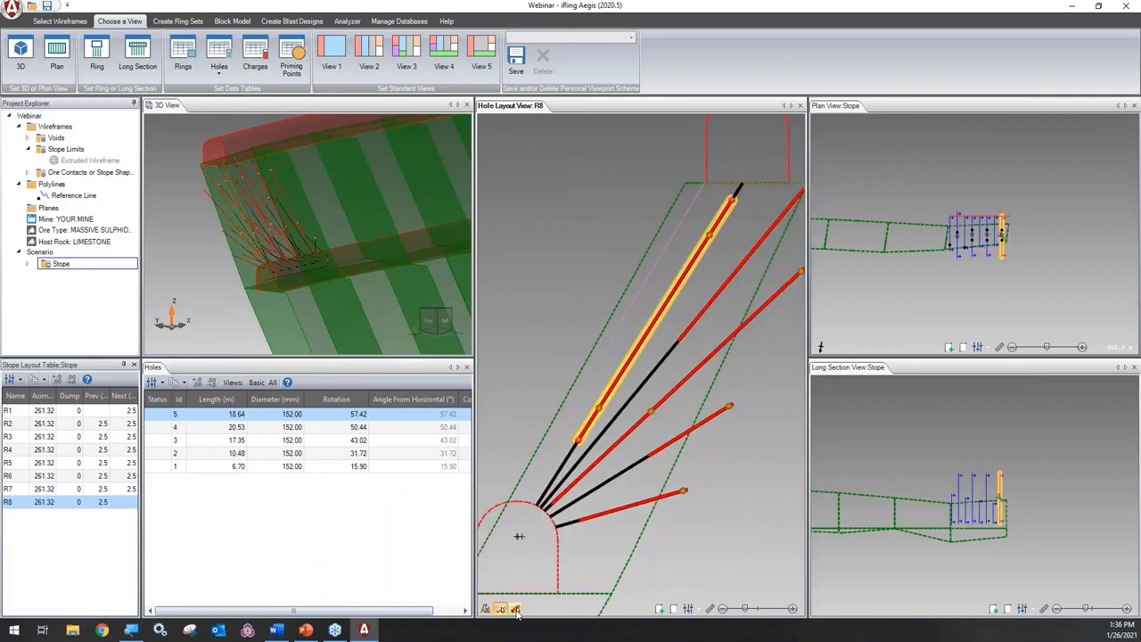
Move the toe-side priming point of hole 5 in ring R8 along the charge toward the collar
left_click(694, 290)
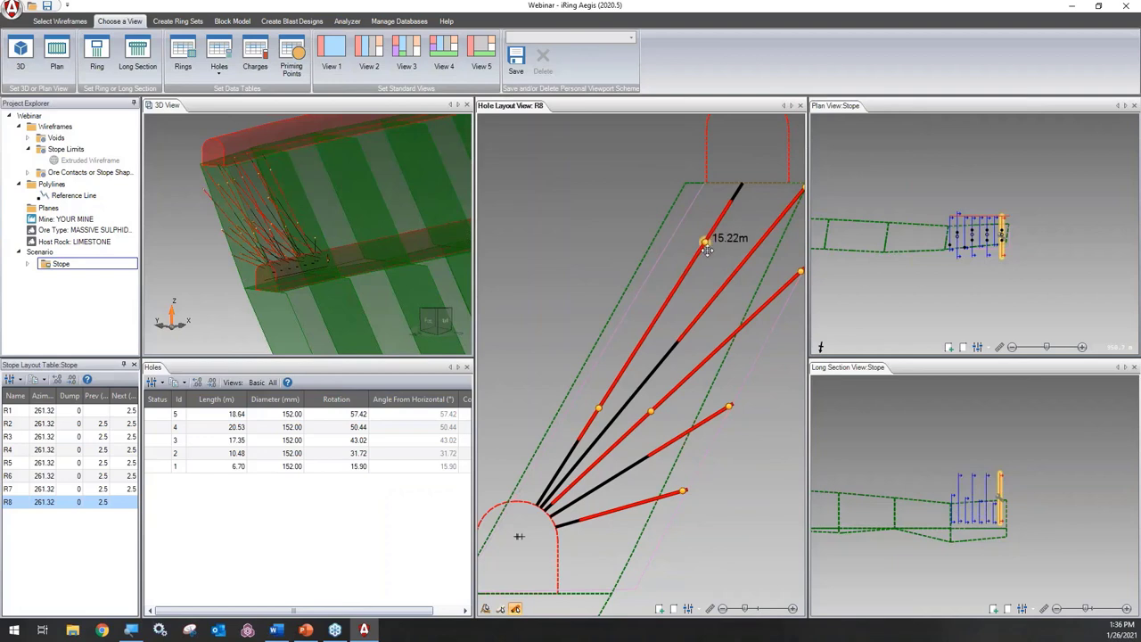
left_click(696, 268)
mouse_move(695, 263)
left_mouse_down()
mouse_move(700, 250)
mouse_move(661, 307)
mouse_move(683, 264)
mouse_move(682, 274)
left_mouse_up()
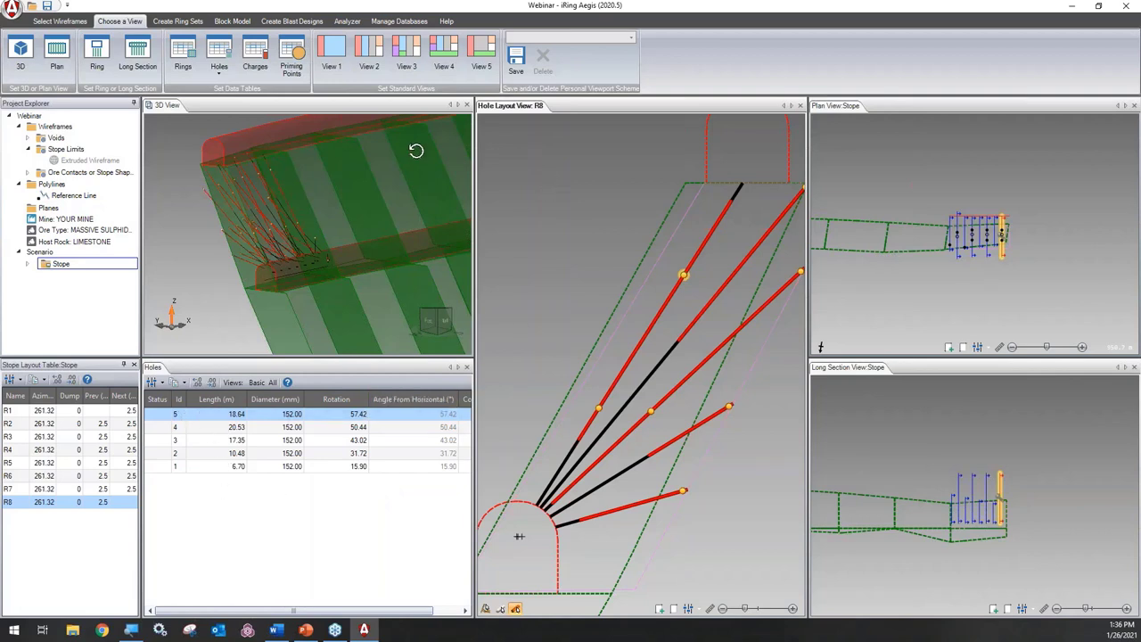
Return the 3D view to full size and look over the charged rings from another angle
double_click(627, 281)
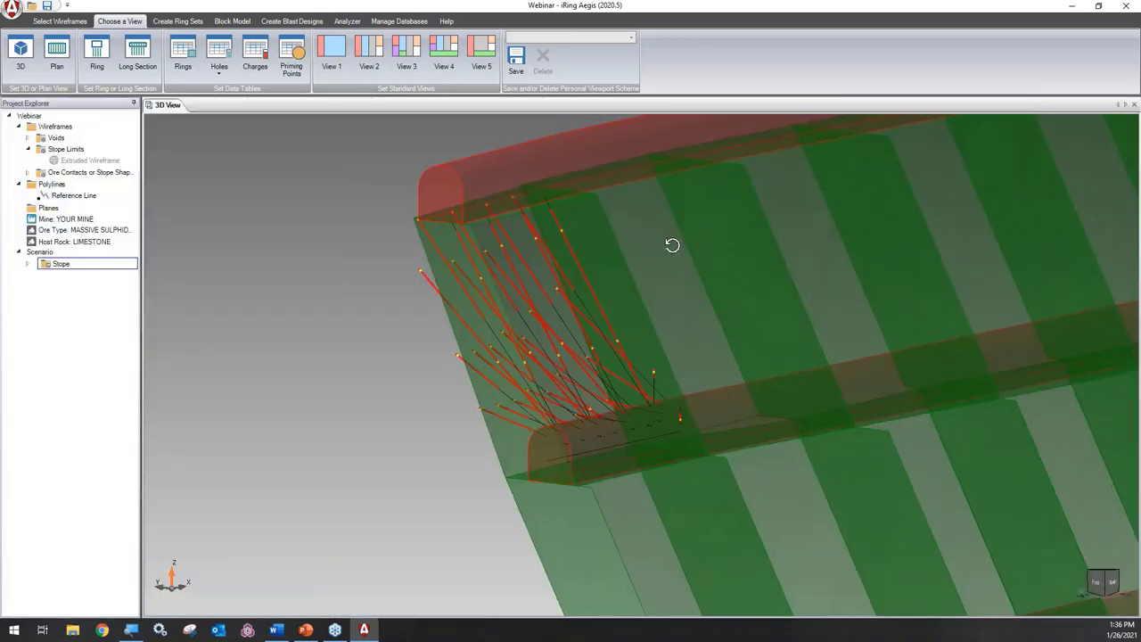
left_click_drag(669, 244, 419, 214)
left_click_drag(633, 469, 499, 294)
Import the BM_Benching.dm Datamine block model in metric units
left_click(232, 21)
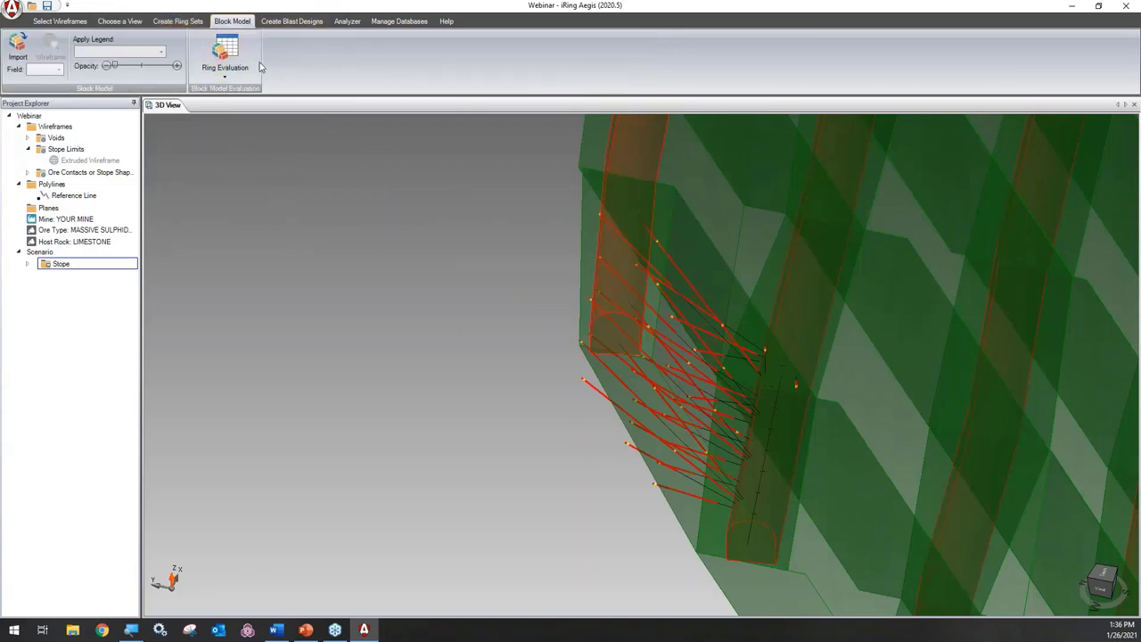
left_click_drag(668, 329, 606, 315)
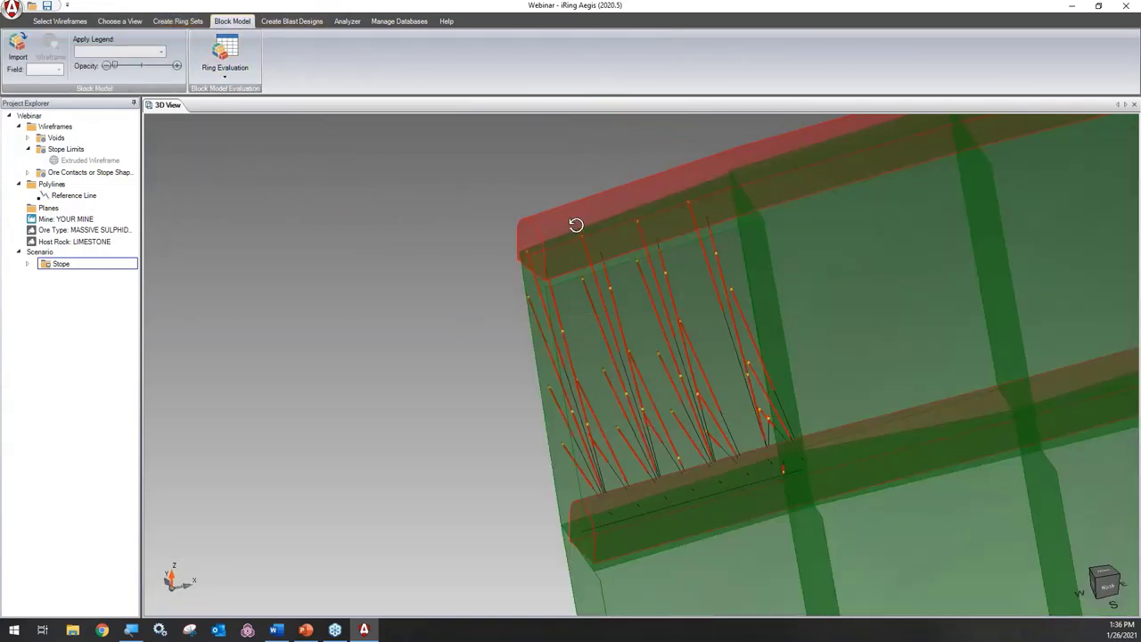
left_click_drag(576, 224, 499, 277)
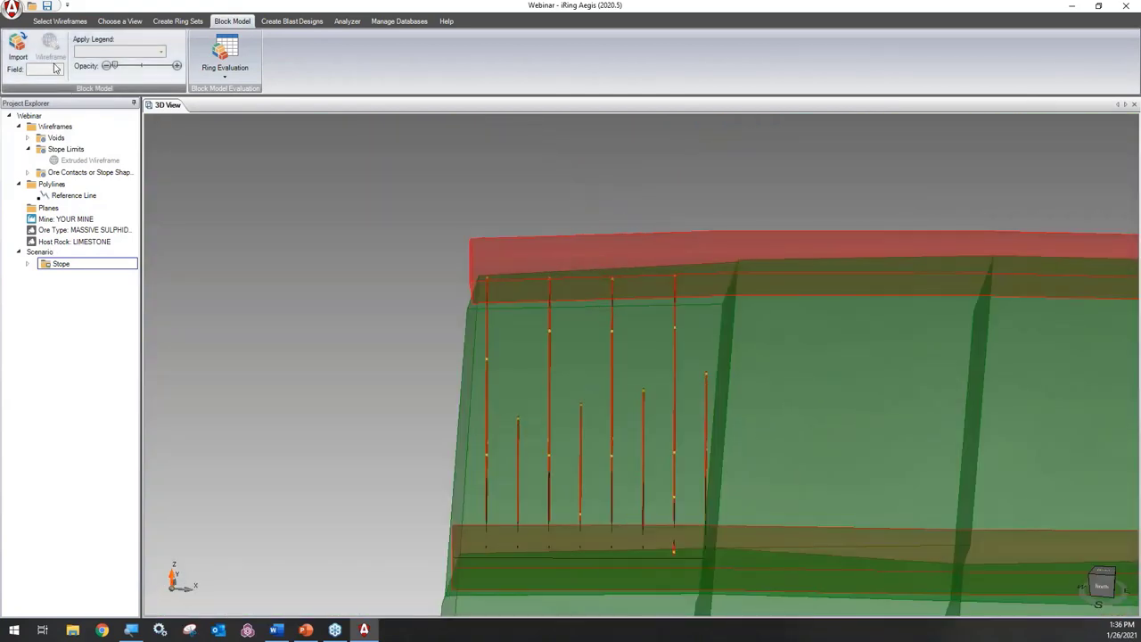
left_click(18, 47)
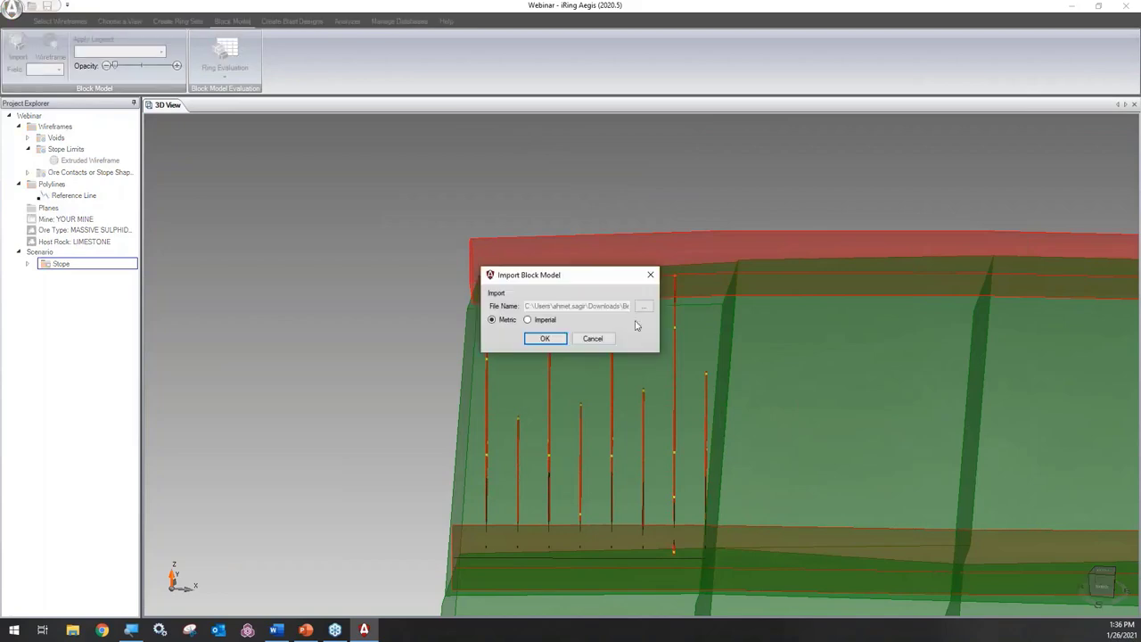
left_click(644, 307)
left_click(638, 385)
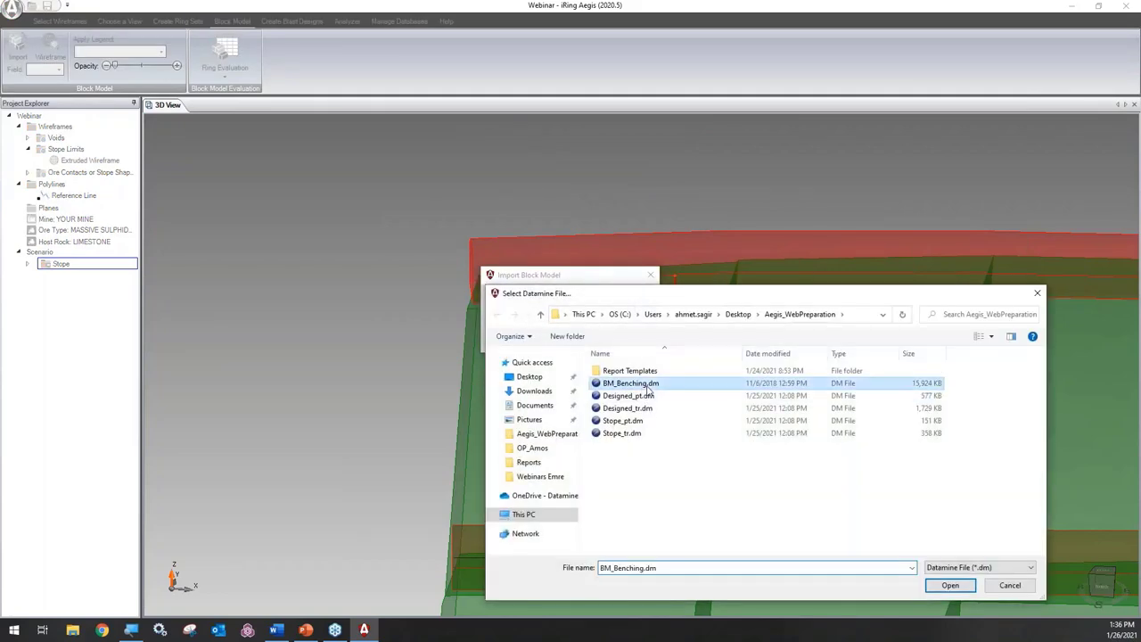
double_click(638, 385)
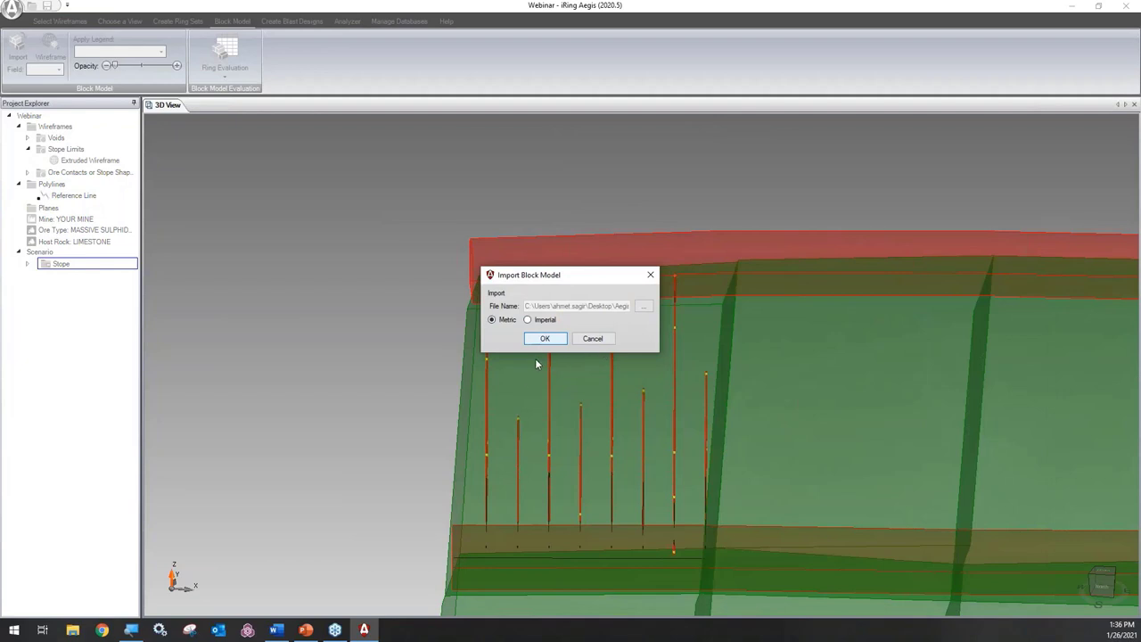
left_click(544, 338)
left_click_drag(535, 356, 606, 331)
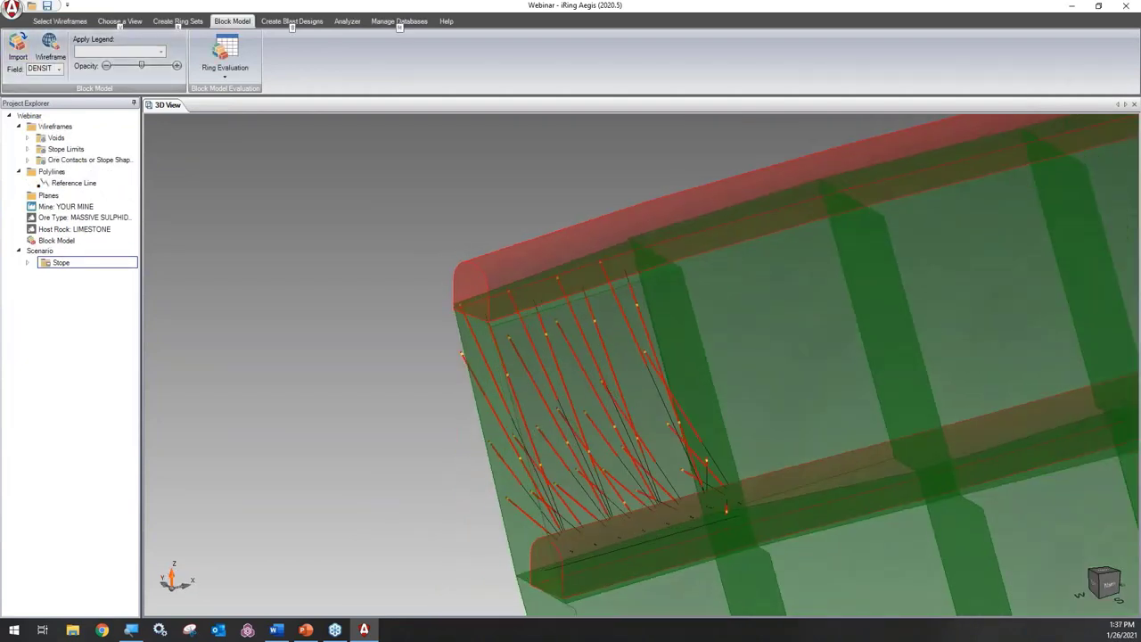
Set the block model's field to AU and apply the AU_BmBenching legend to it
left_click(58, 69)
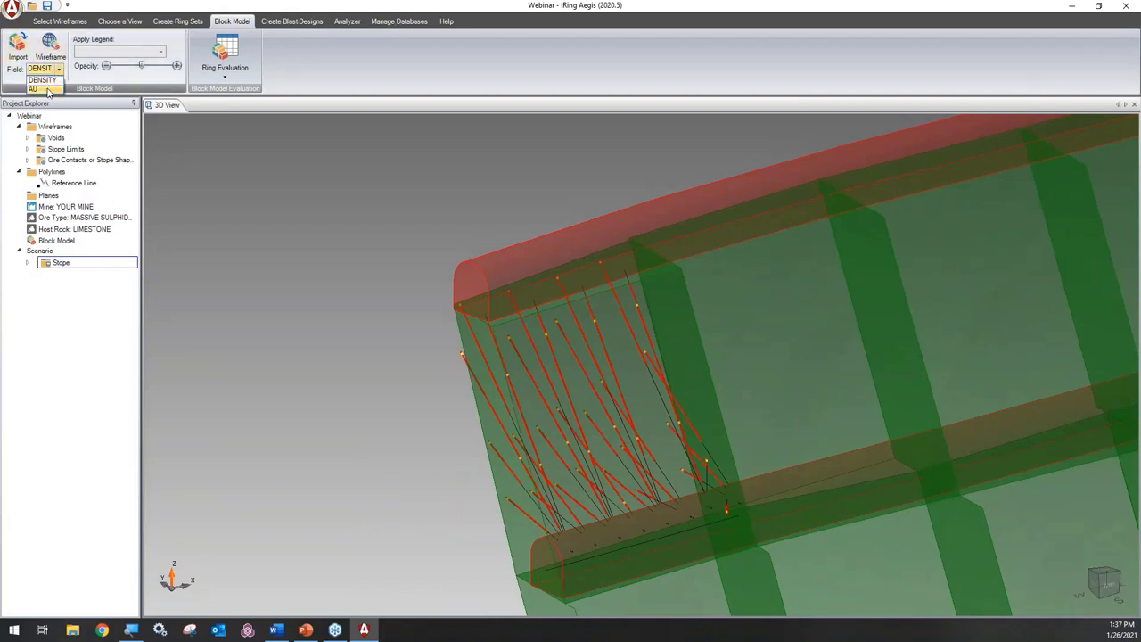
left_click(36, 89)
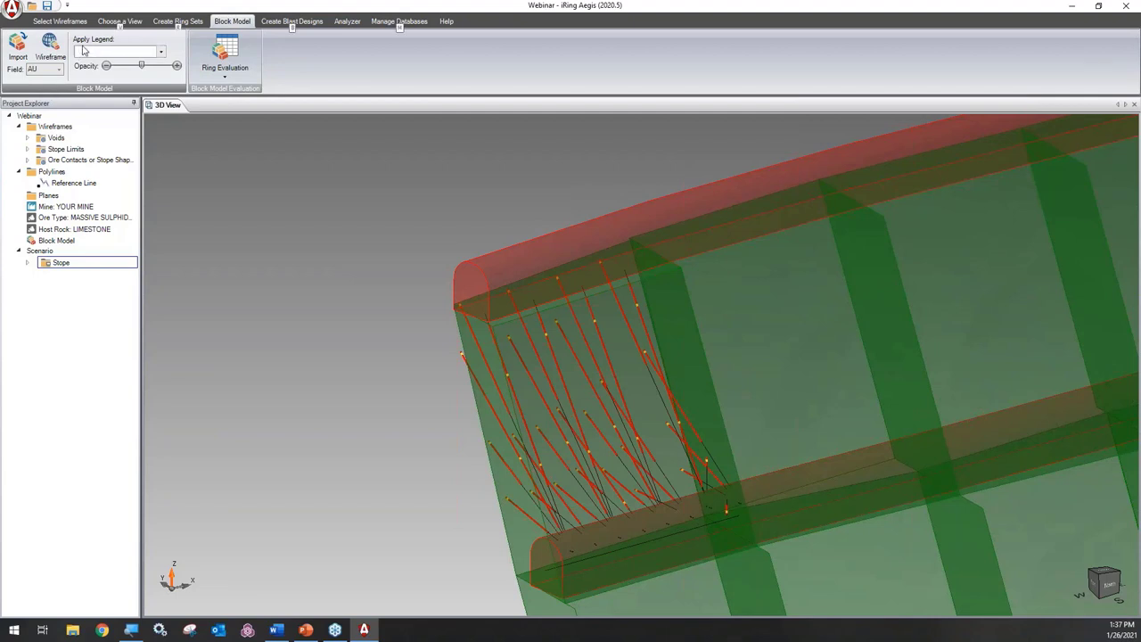
left_click(161, 54)
mouse_move(135, 82)
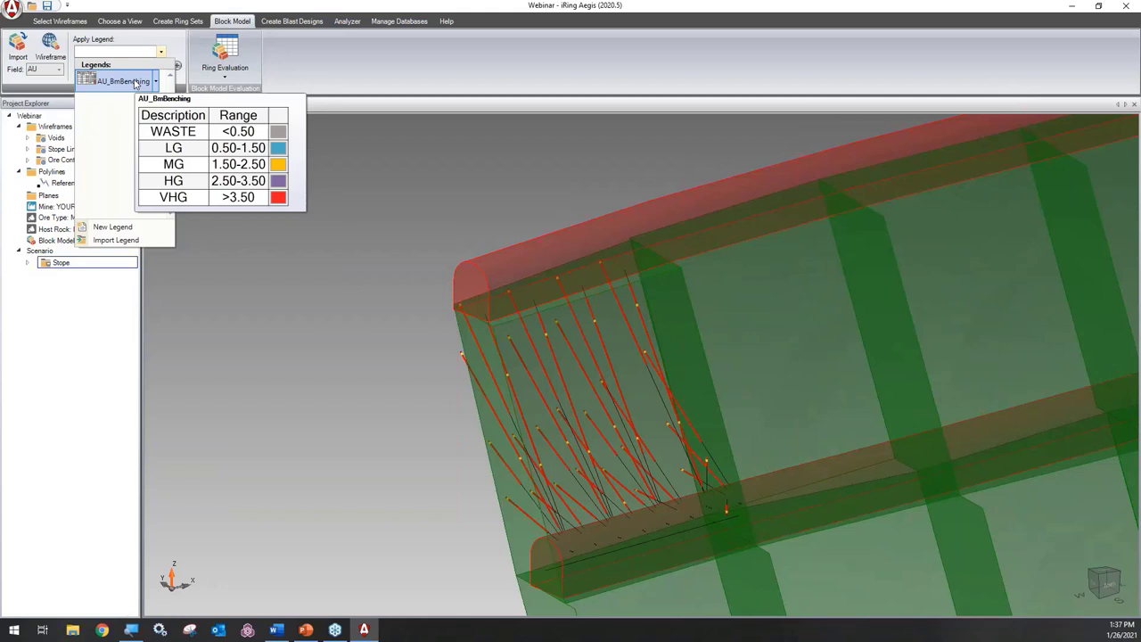
left_click(125, 81)
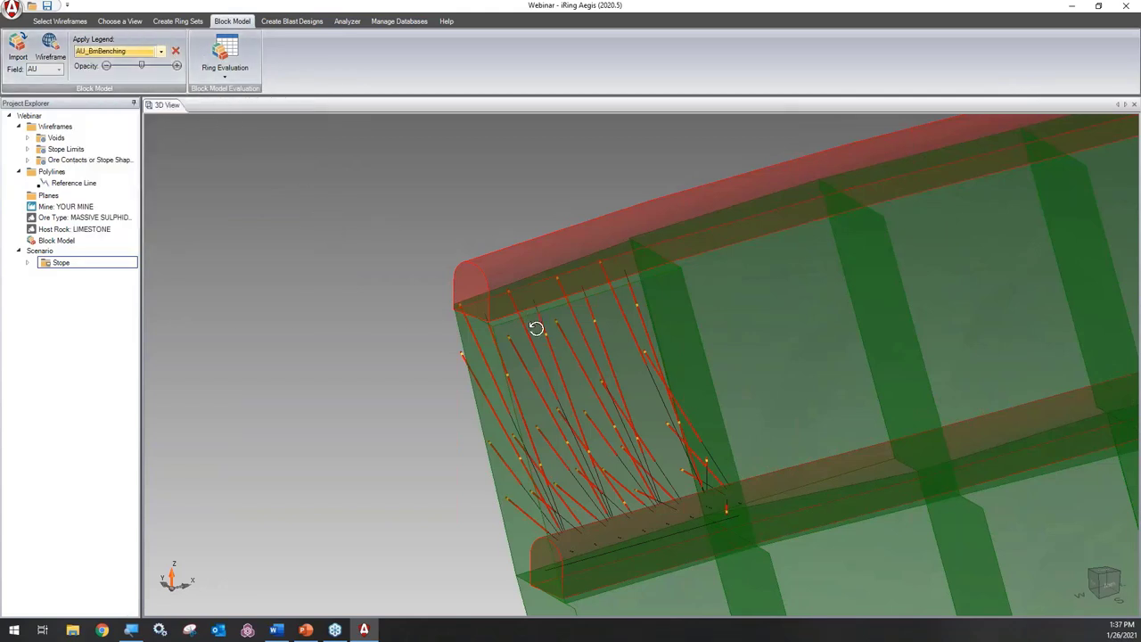
Switch to standard View 2 and examine the coloured block model around the holes of ring R8 in the hole layout view
left_click(176, 21)
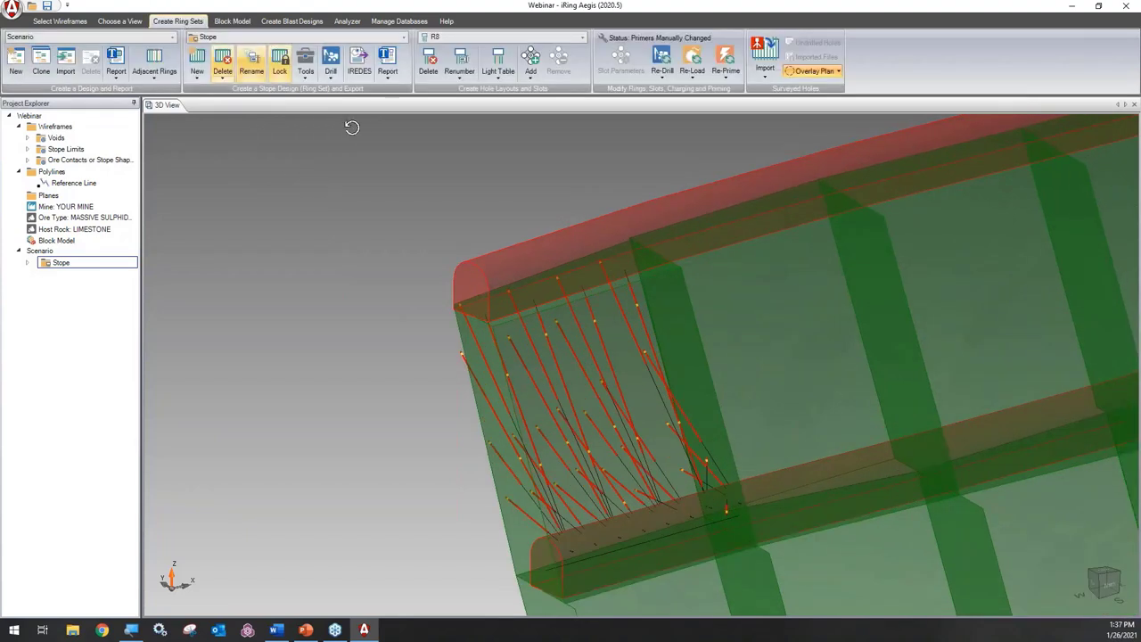
left_click(119, 21)
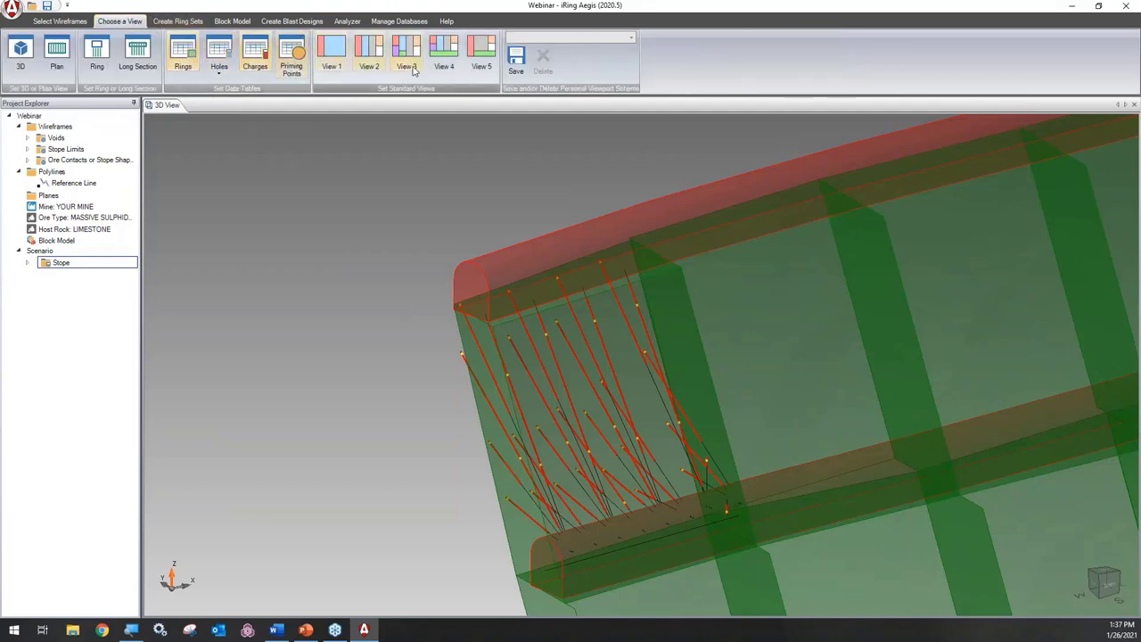
left_click(377, 51)
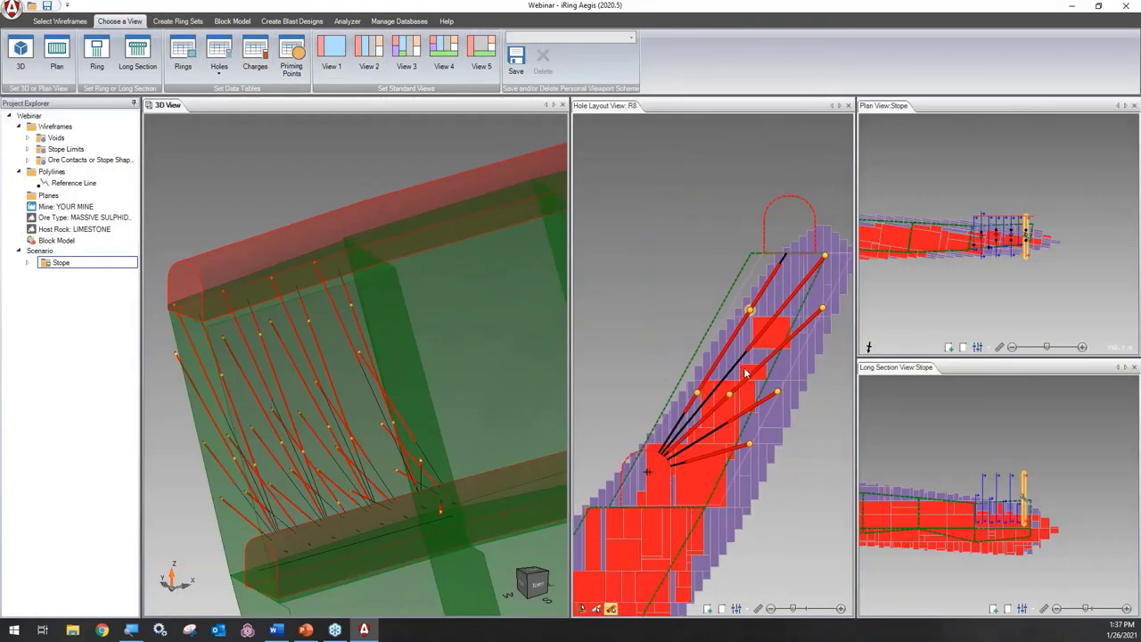
scroll(746, 381, "up", 5)
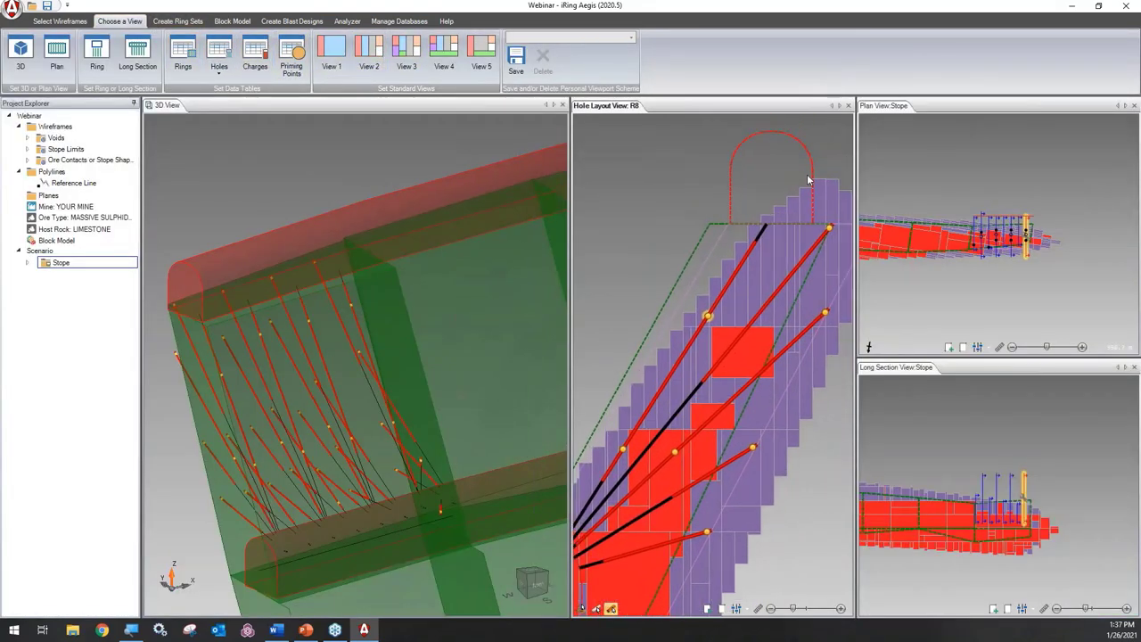
middle_click_drag(776, 213, 739, 175)
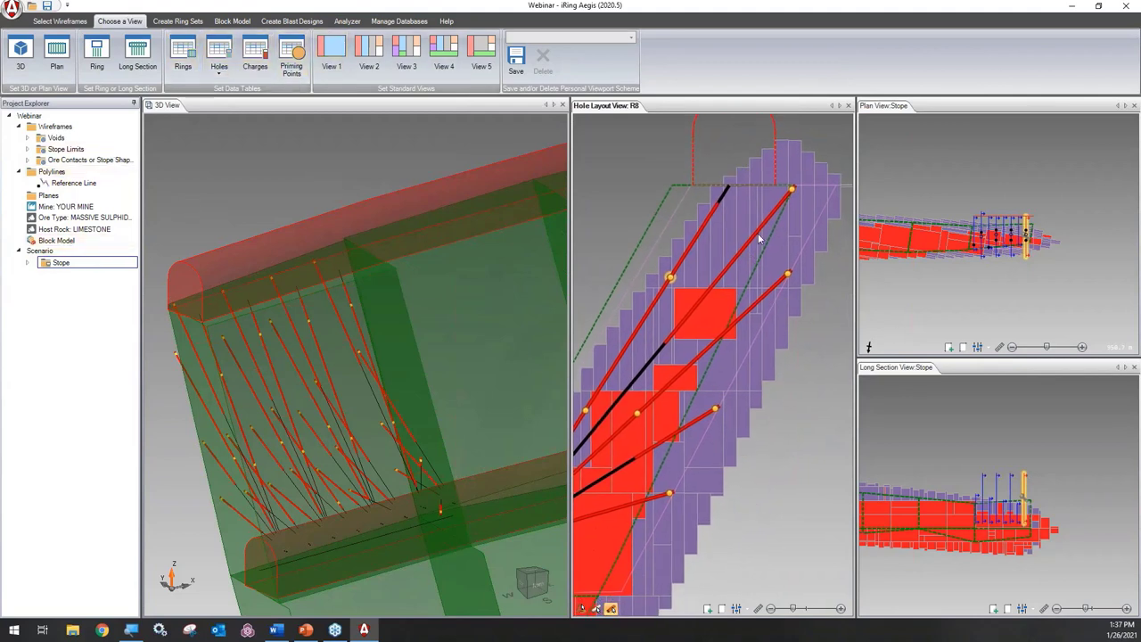
middle_click_drag(701, 290, 712, 305)
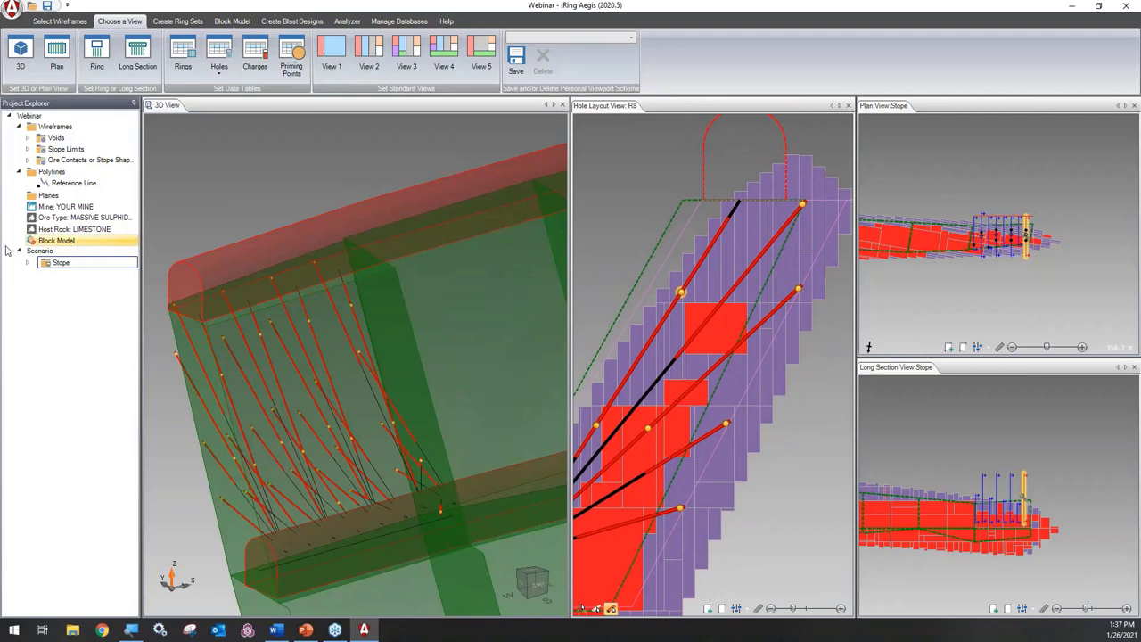
Turn on the display of AU field values in the block model's display style and check them in ring R8's hole layout view
right_click(68, 244)
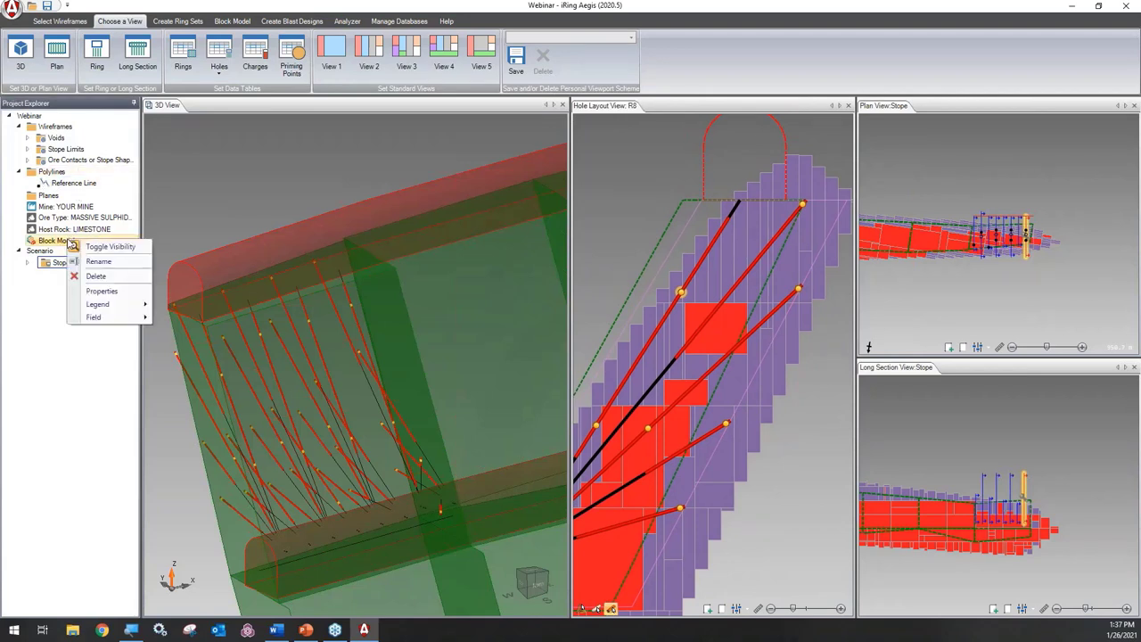
mouse_move(140, 311)
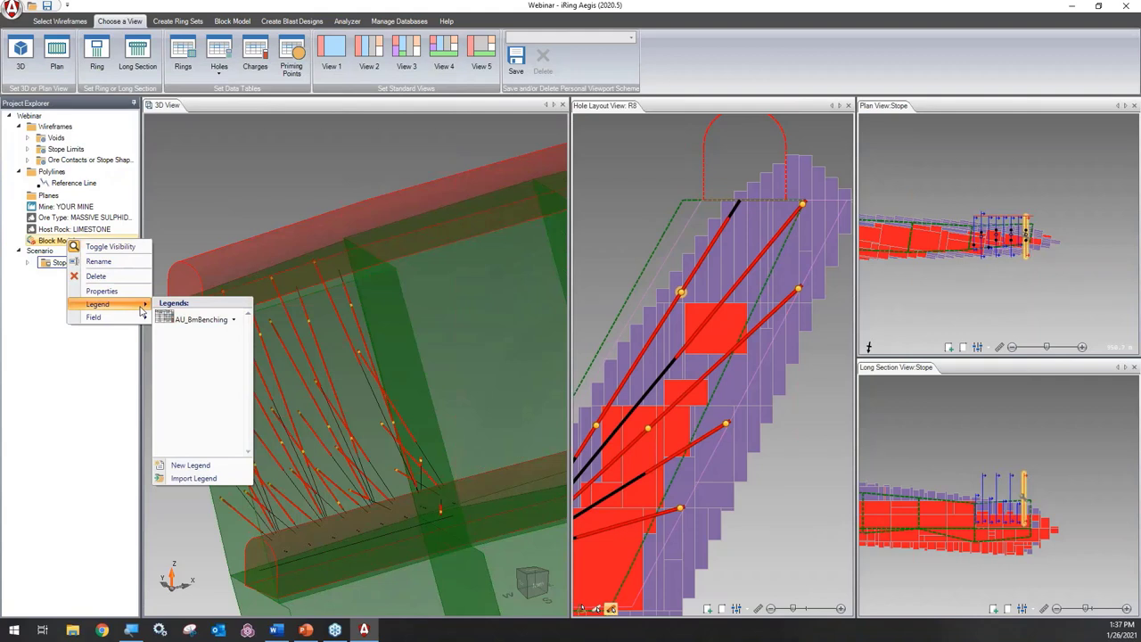
left_click(102, 291)
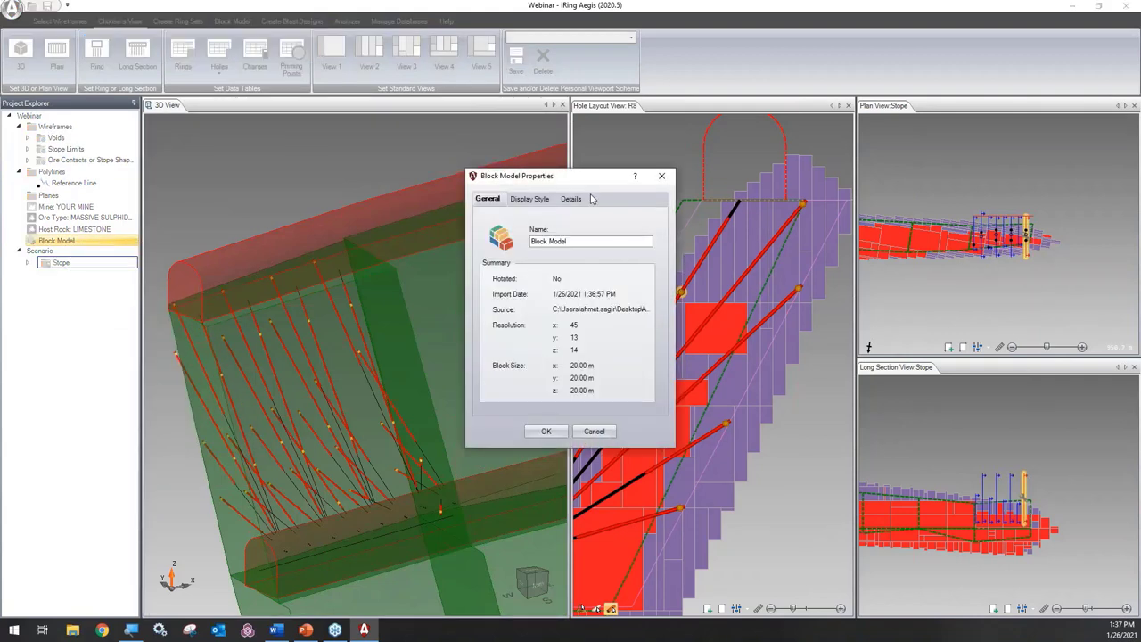
left_click(535, 203)
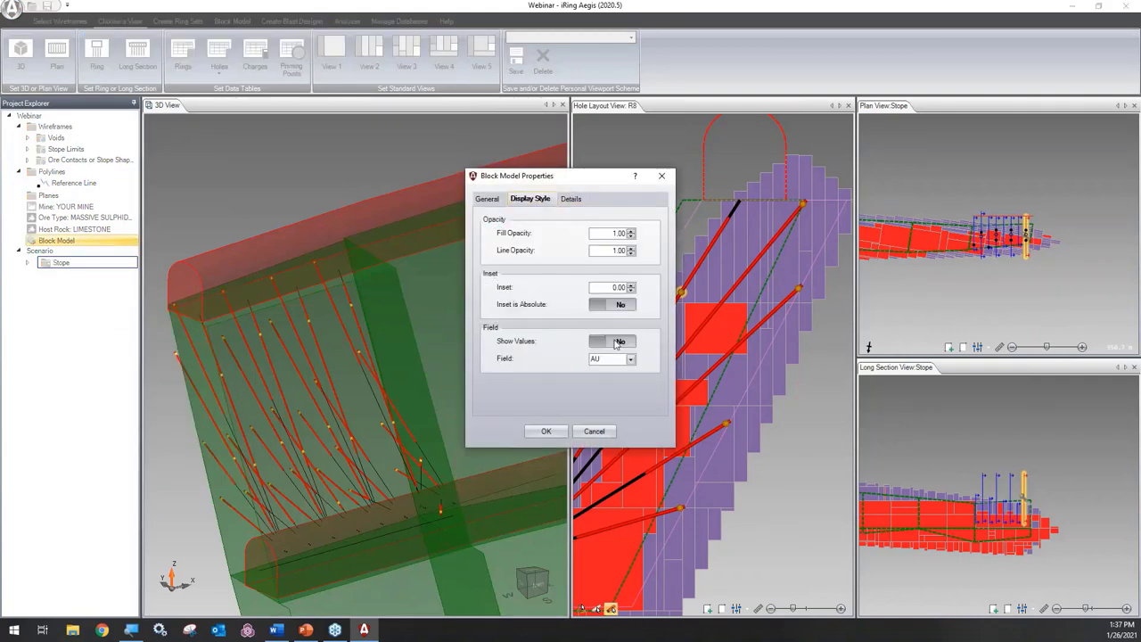
left_click(606, 344)
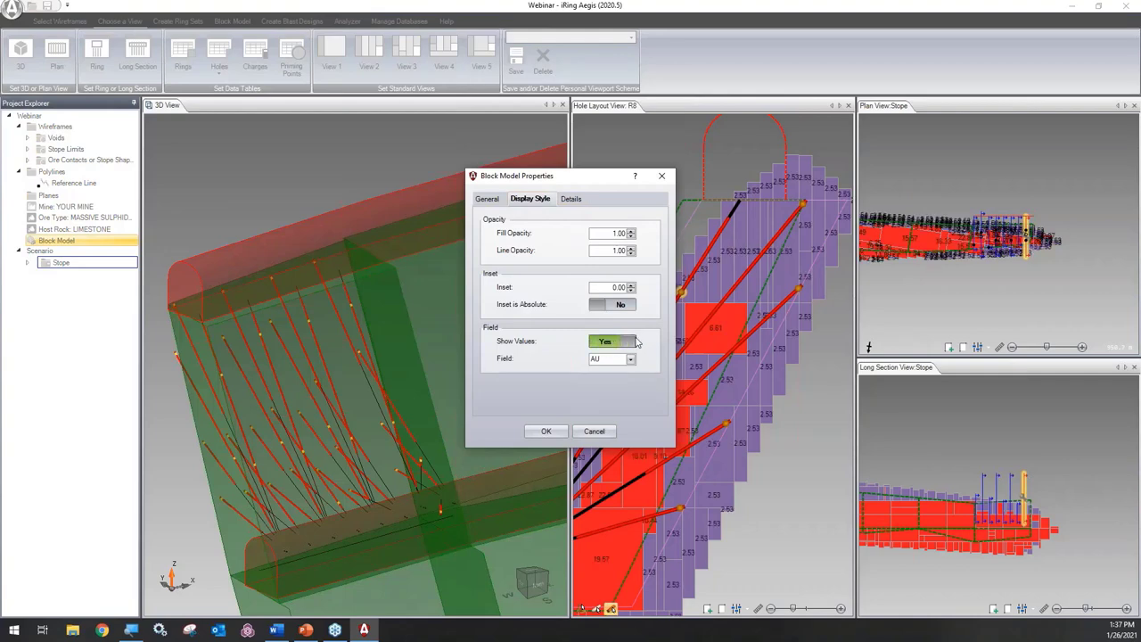
left_click(561, 431)
scroll(677, 332, "up", 4)
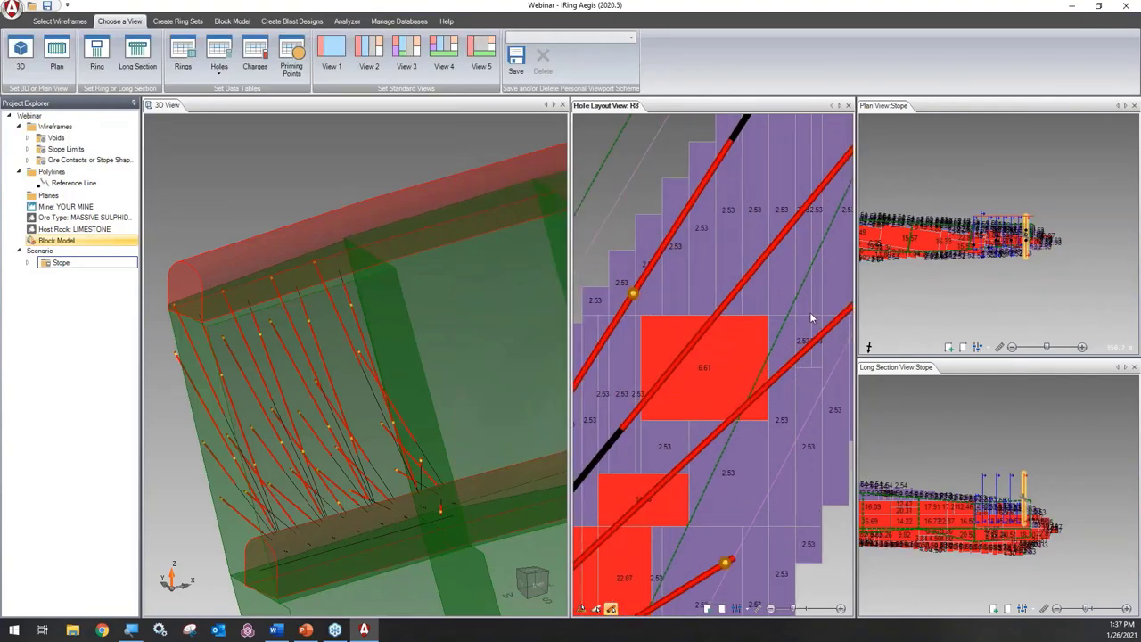
middle_click_drag(810, 312, 754, 334)
scroll(639, 359, "down", 4)
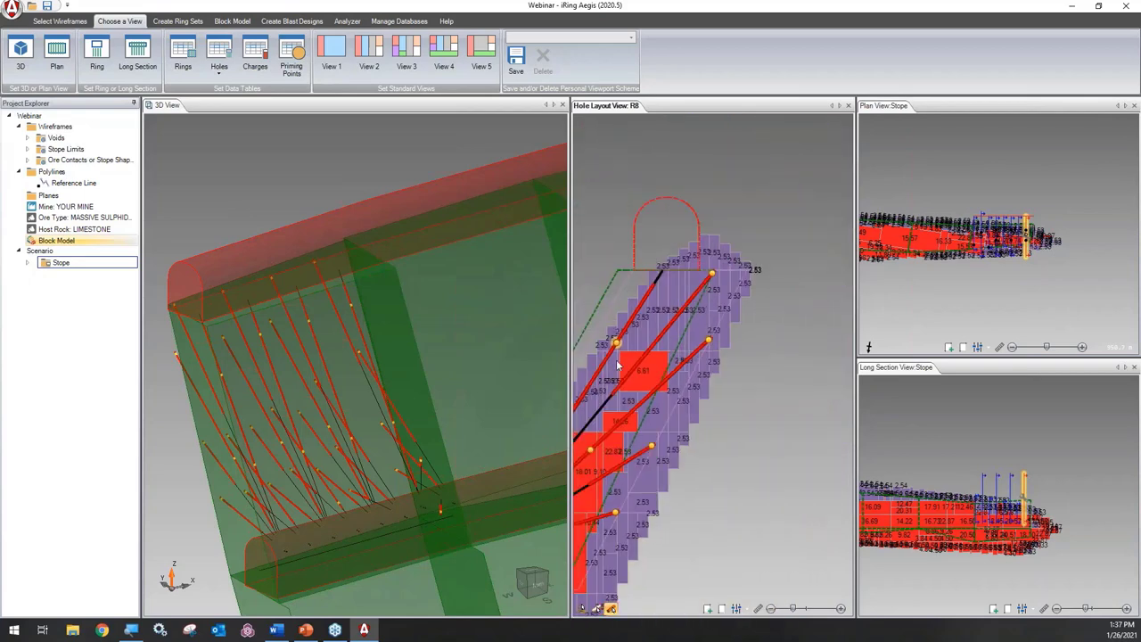
middle_click_drag(639, 359, 728, 316)
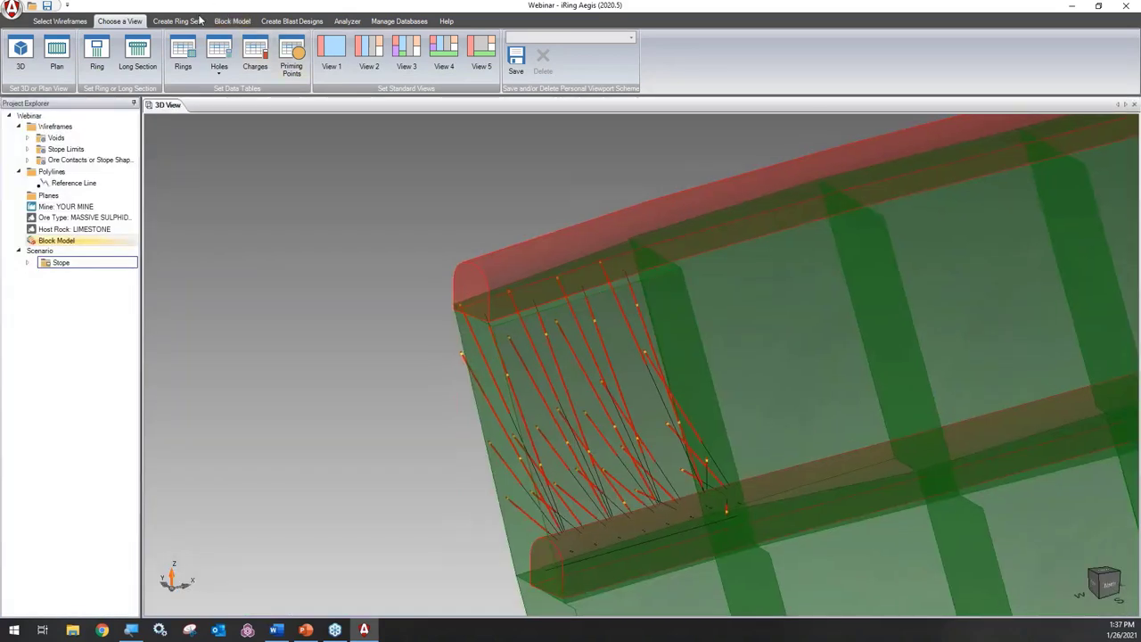
Start the block model ring evaluation and bring the stope end into view in the preview
left_click(179, 20)
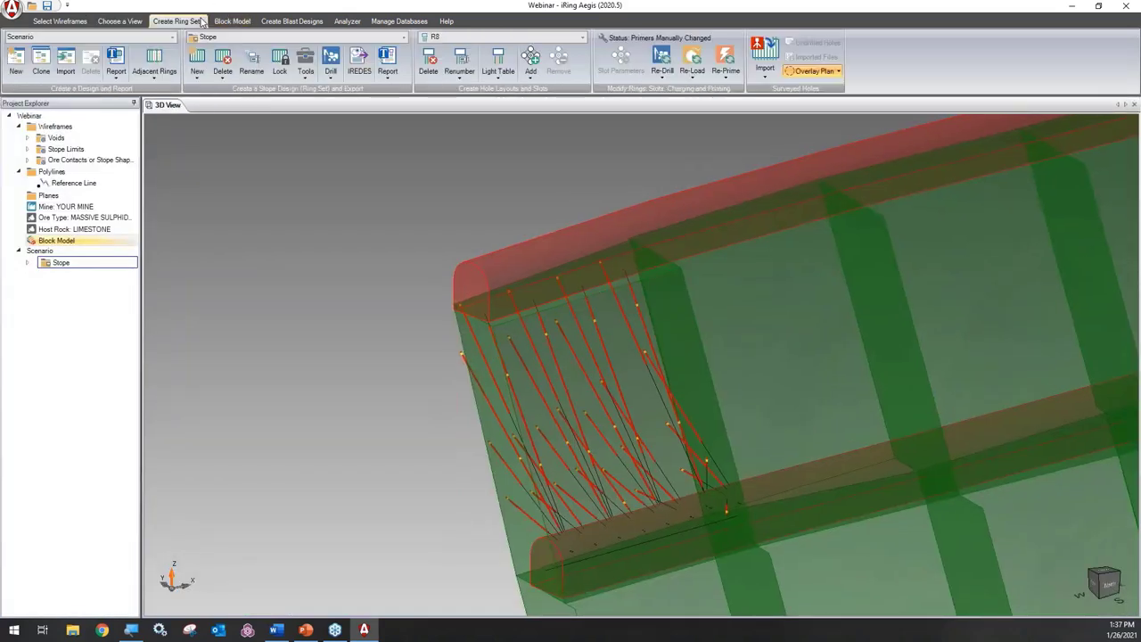
left_click(232, 20)
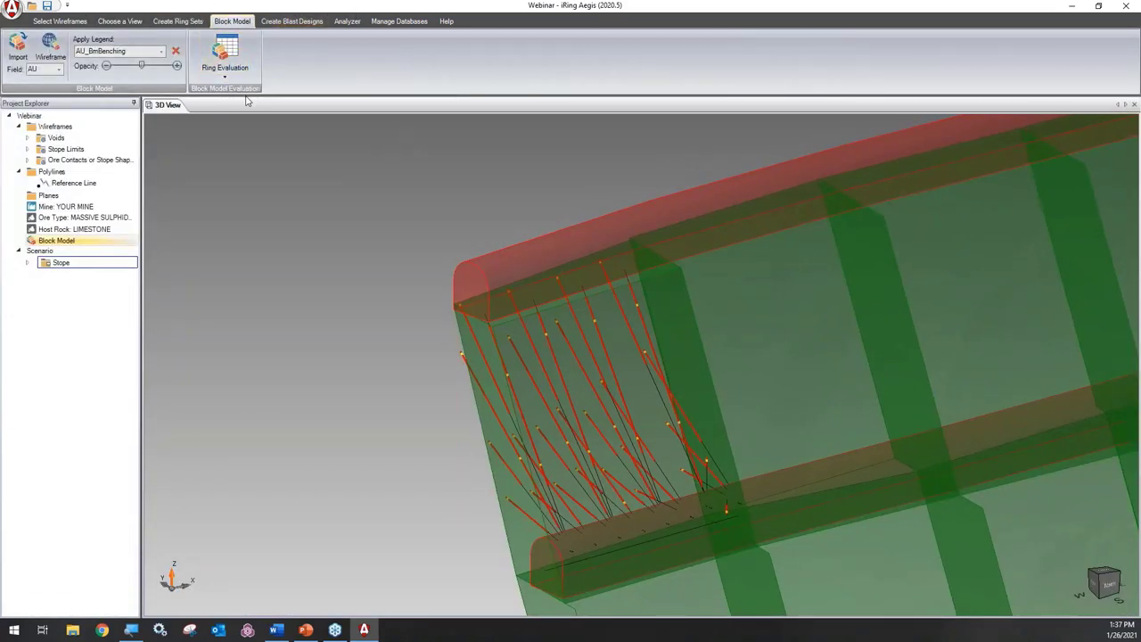
left_click(252, 73)
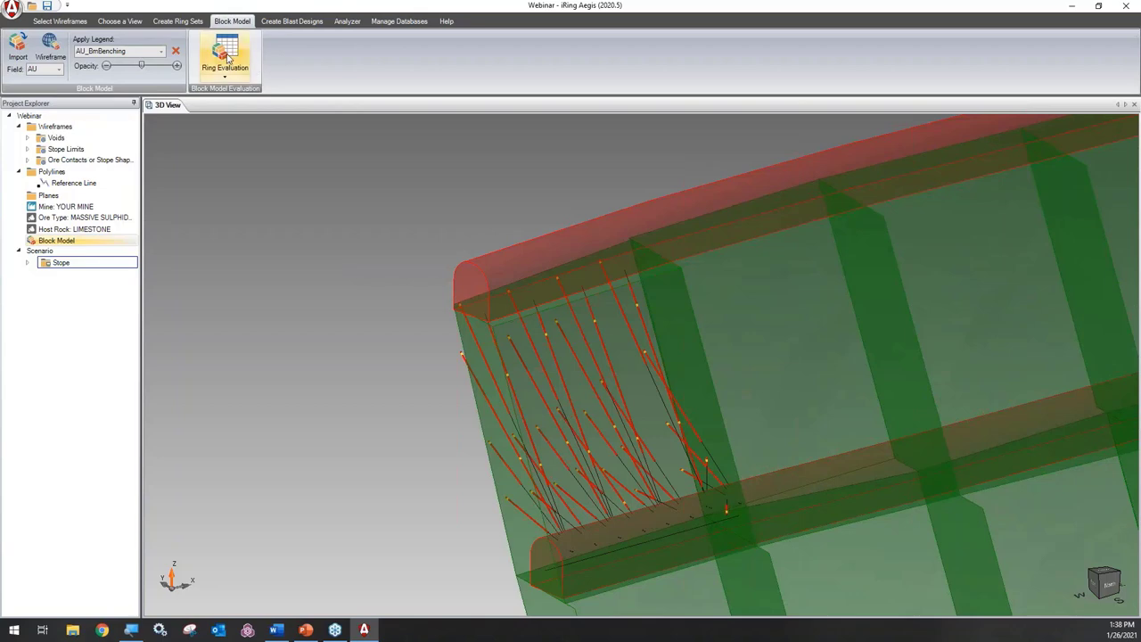
left_click(238, 49)
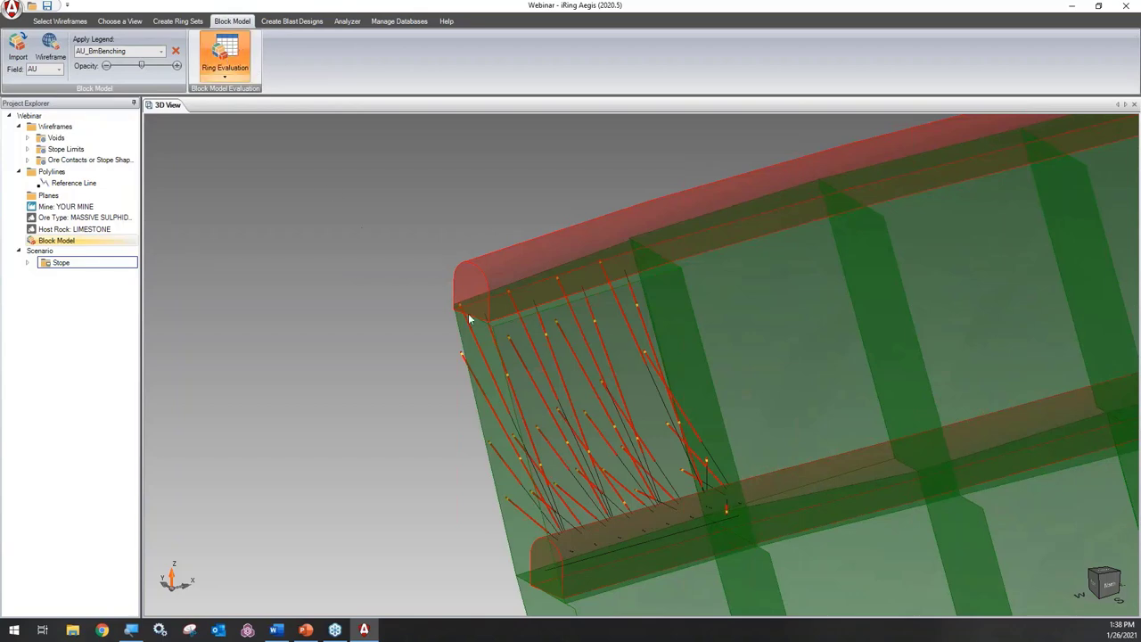
scroll(661, 142, "up", 3)
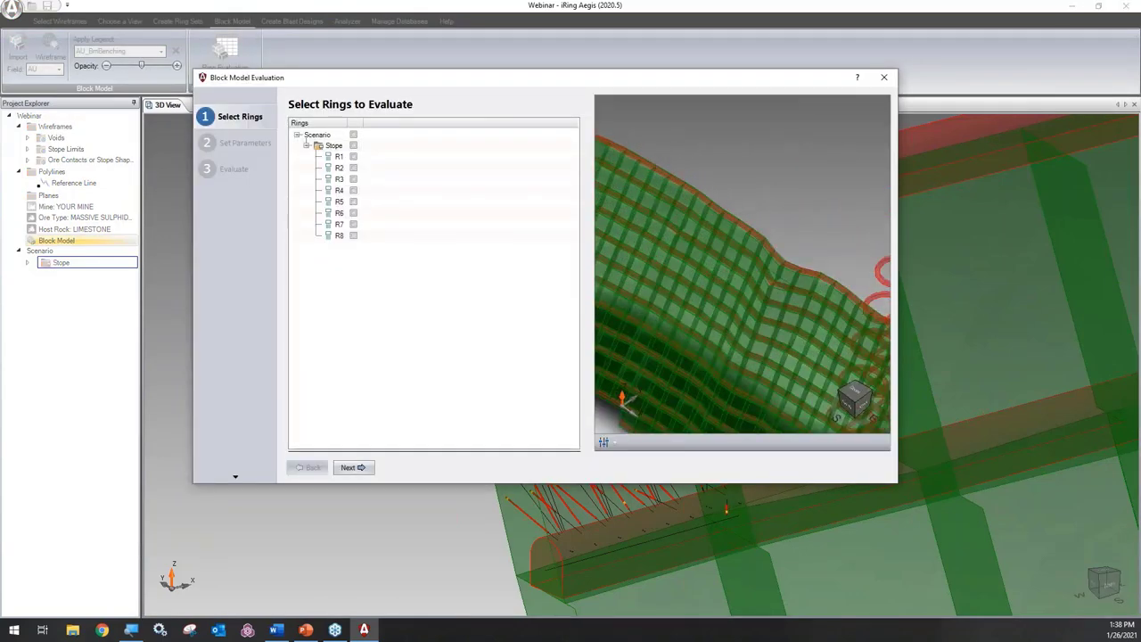
left_click_drag(660, 143, 682, 241)
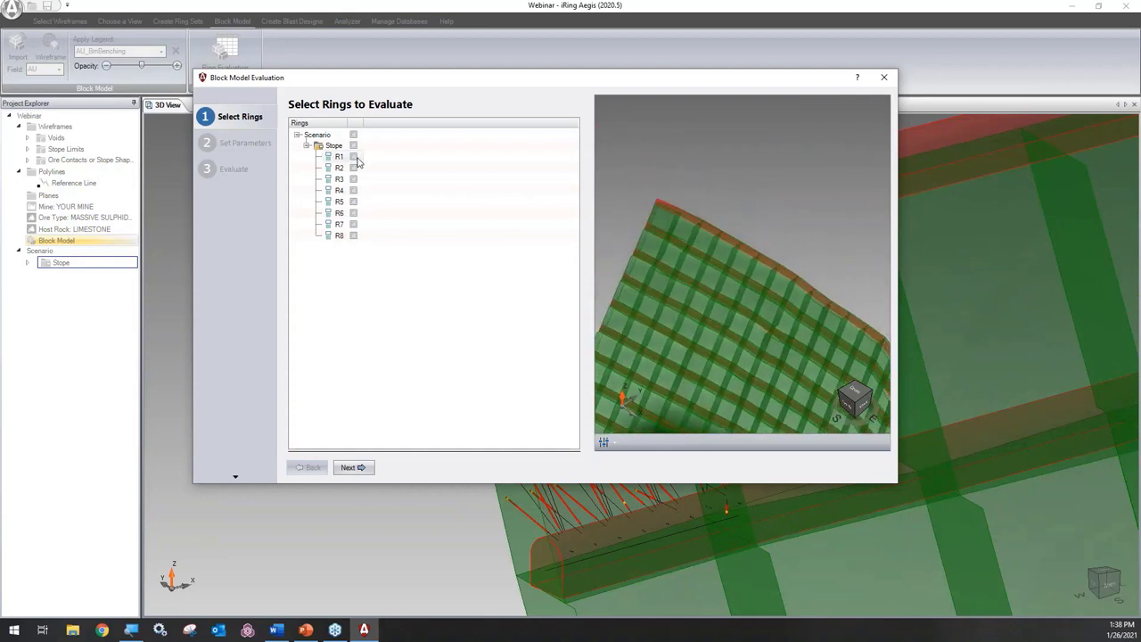
Select all rings of the scenario, R1 to R8, for the block model evaluation
left_click(354, 157)
scroll(654, 214, "up", 4)
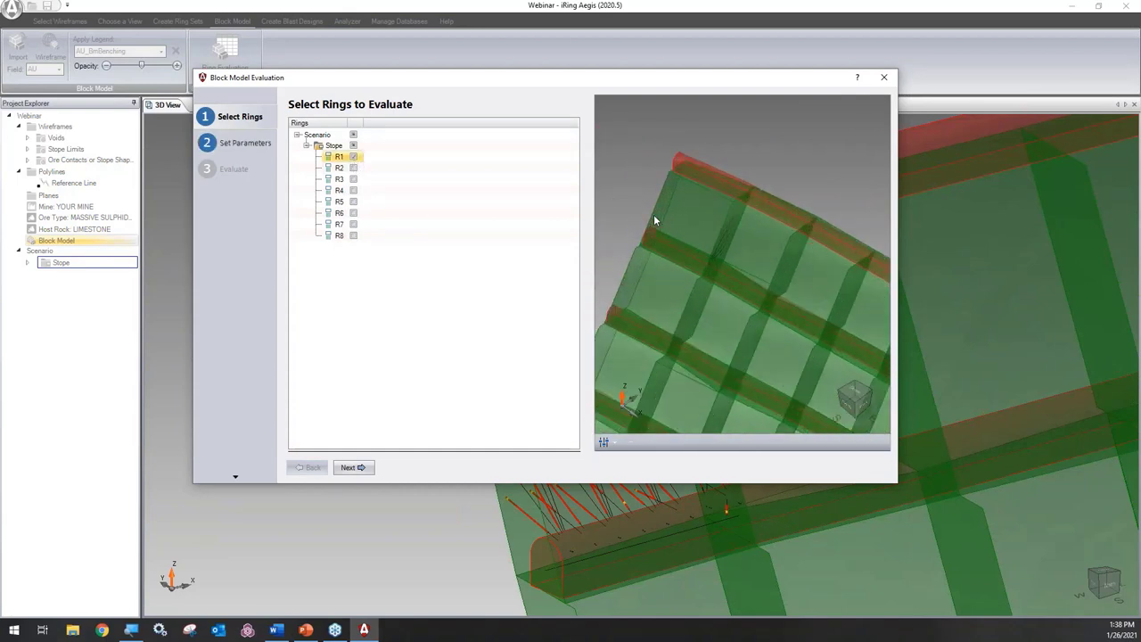
scroll(731, 250, "up", 2)
right_click(731, 252)
left_click(751, 267)
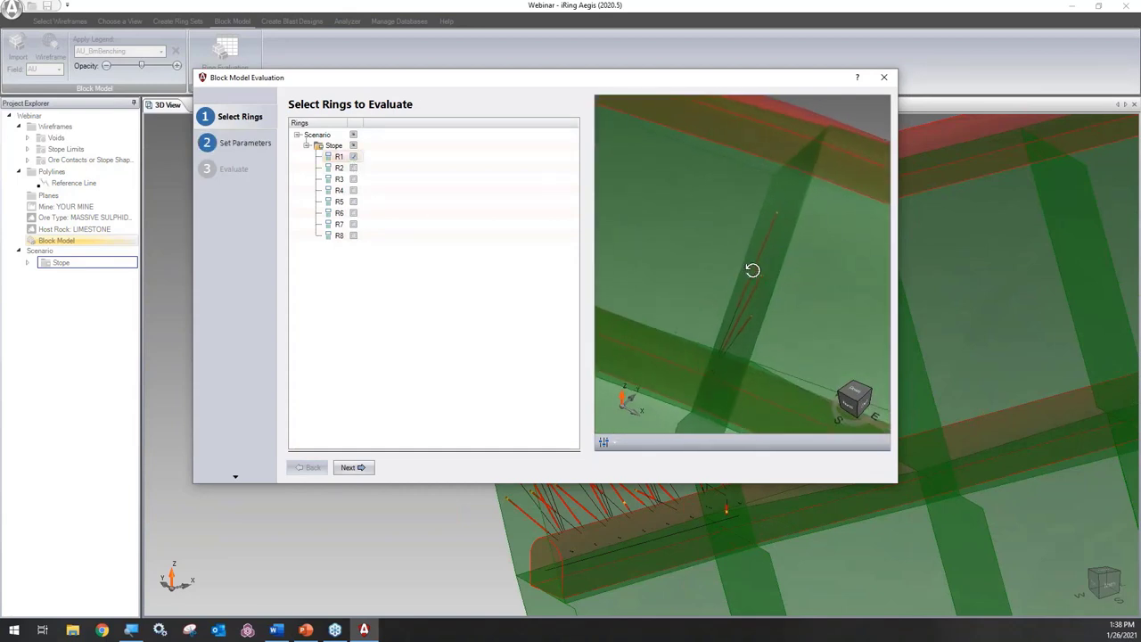
left_click_drag(752, 268, 767, 234)
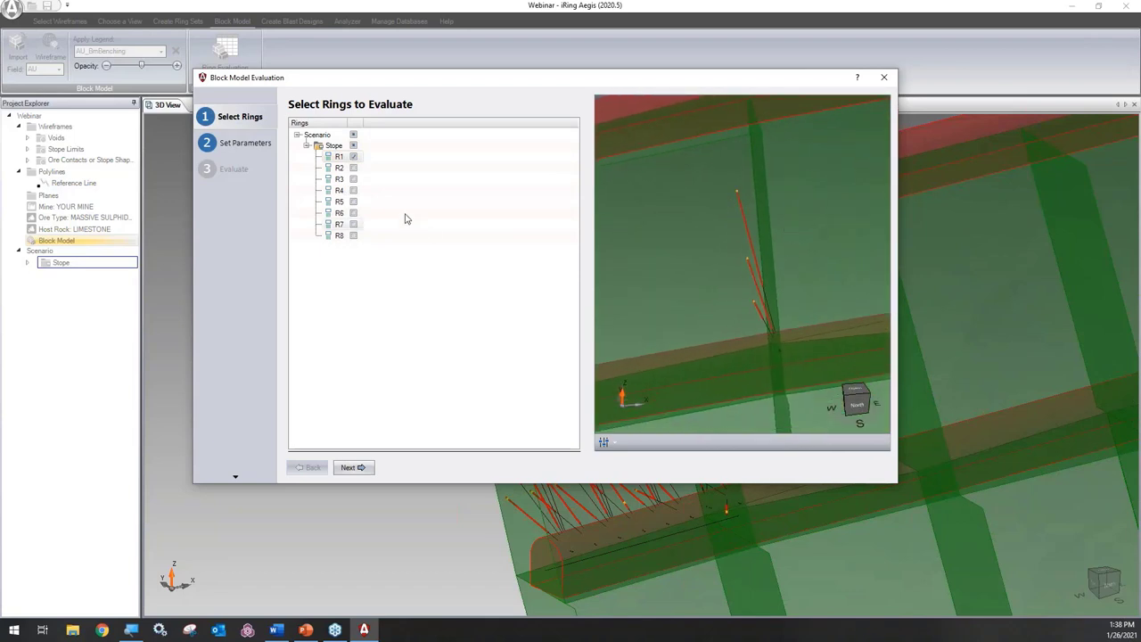
left_click(354, 169)
left_click(354, 179)
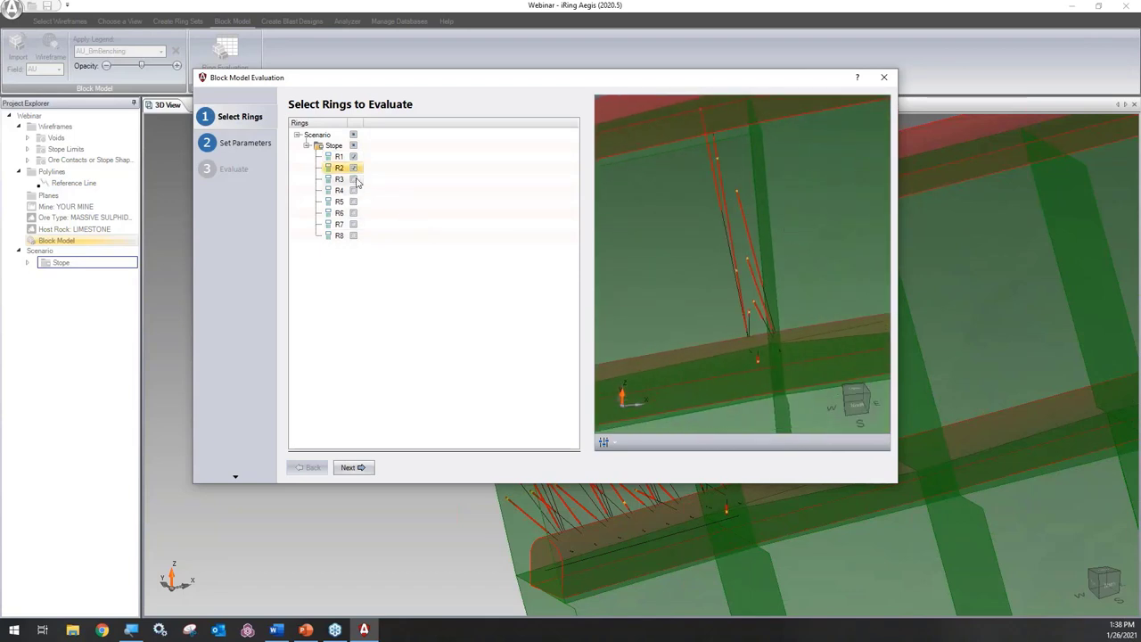
left_click(354, 134)
scroll(715, 301, "down", 5)
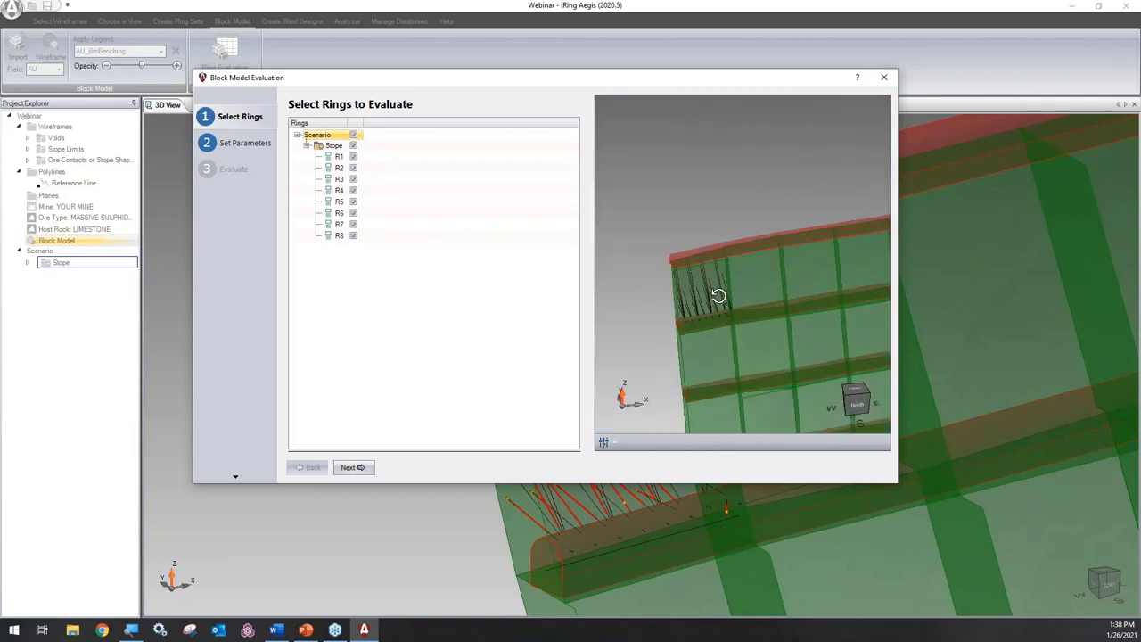
Generate the isosurfaces of rings R1 to R8 with a 2 m isodistance and 1 m wireframe resolution, and inspect them in the preview
left_click(353, 468)
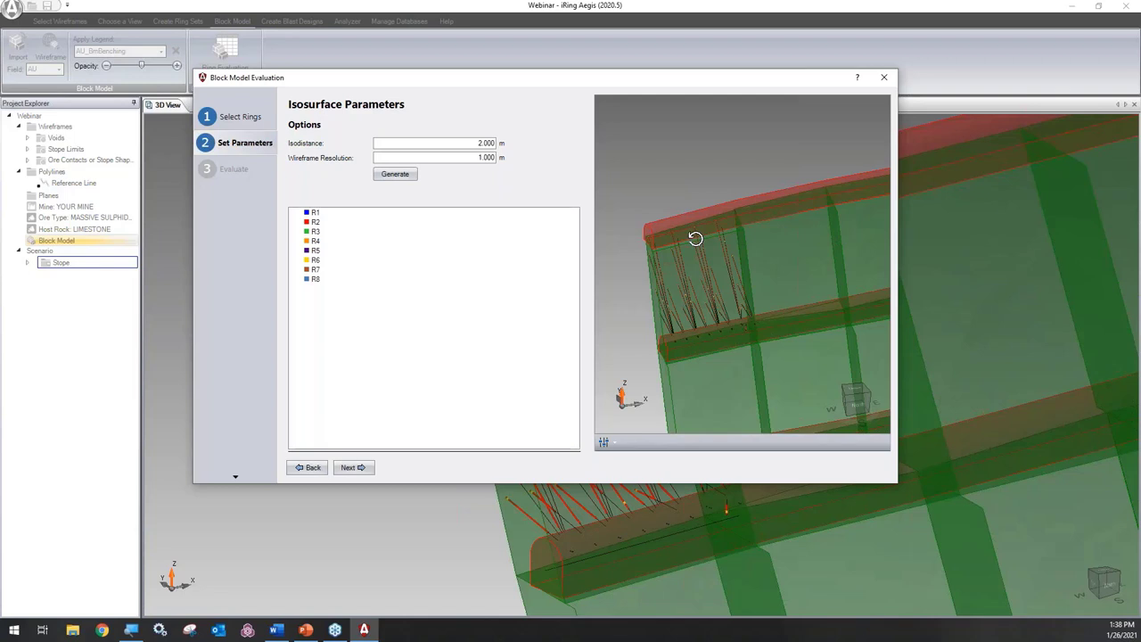
left_click(389, 177)
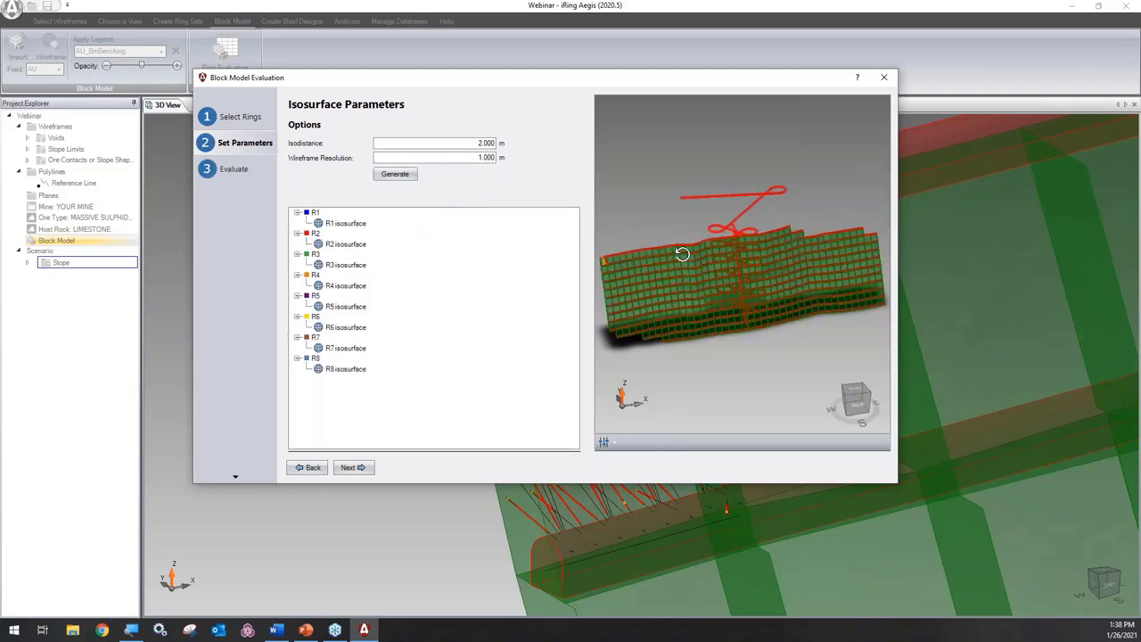
scroll(683, 249, "up", 5)
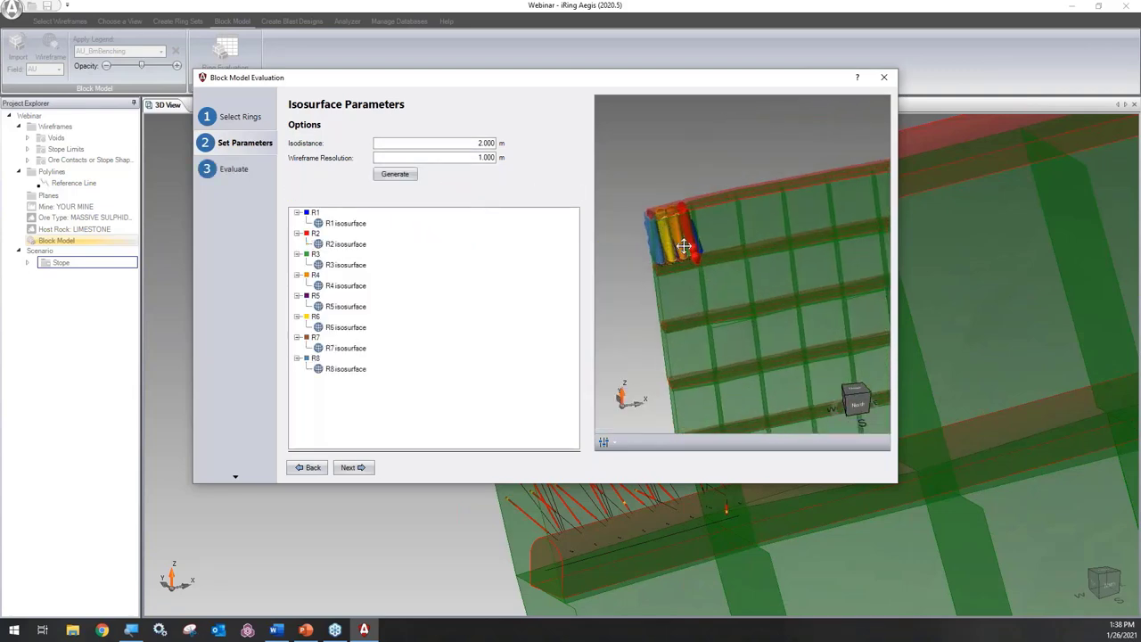
scroll(684, 246, "up", 3)
middle_click_drag(695, 250, 731, 247)
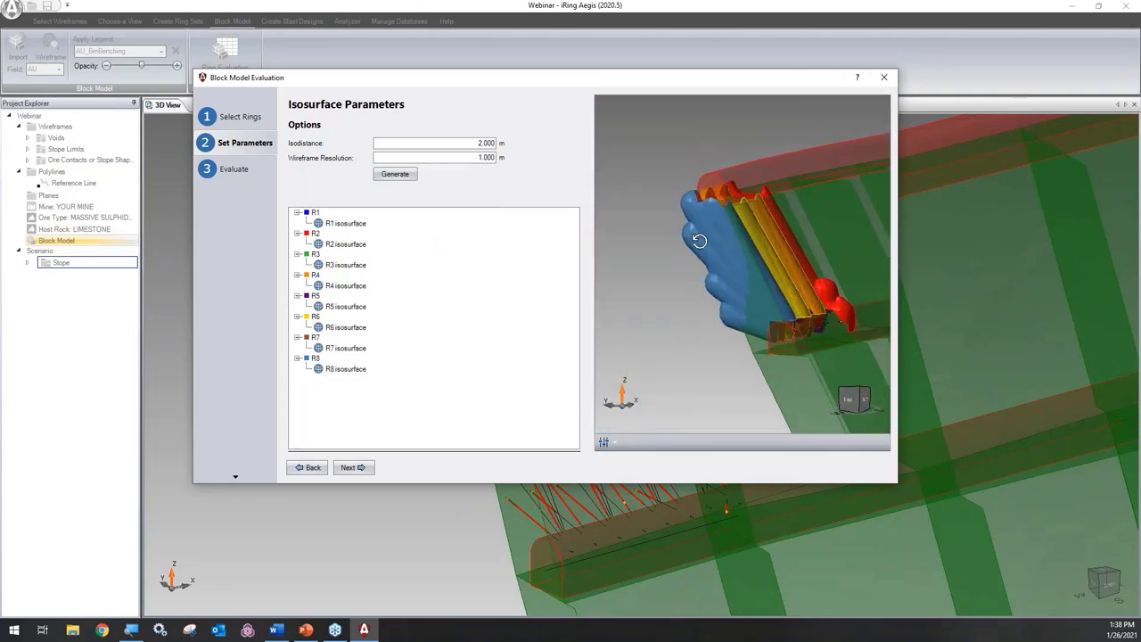
scroll(751, 256, "up", 2)
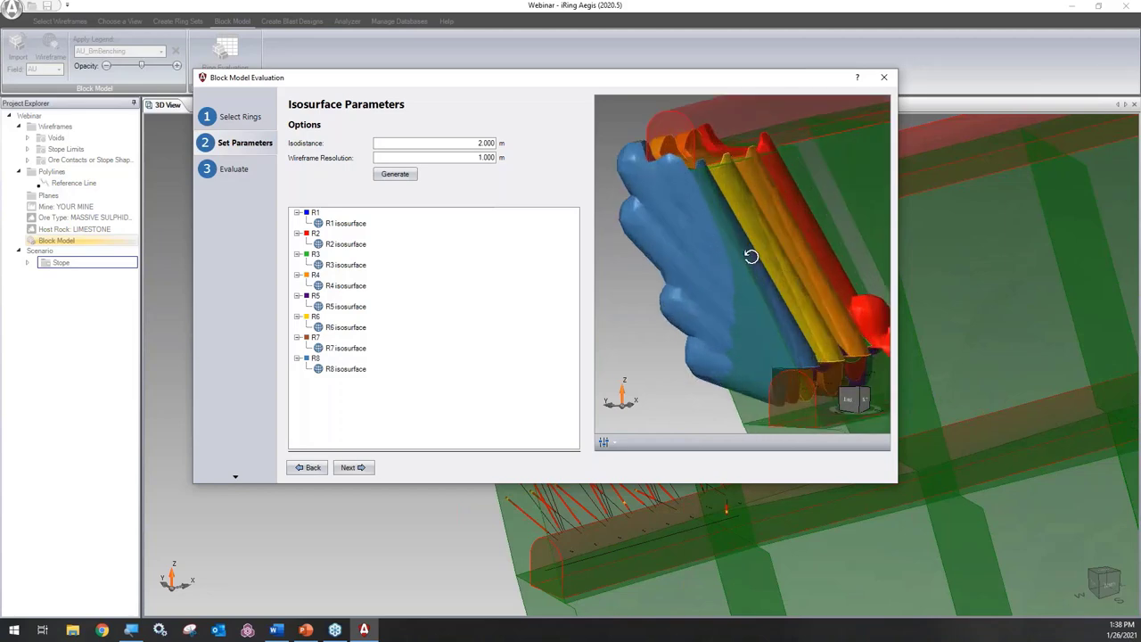
middle_click_drag(751, 257, 731, 241)
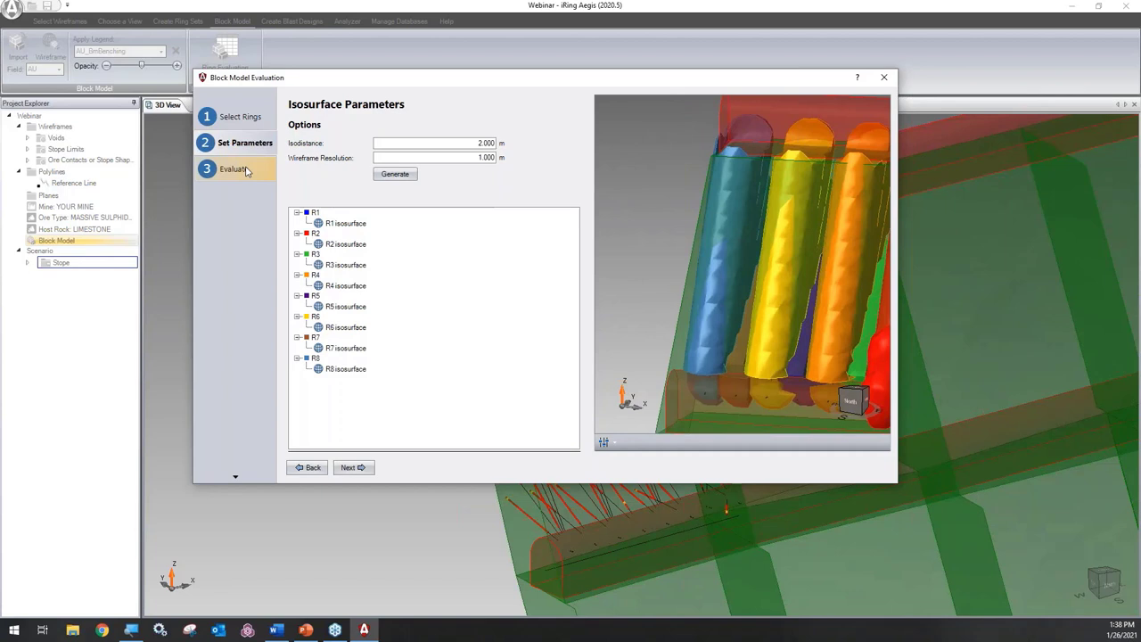
Set the evaluation calculation to Block Model and load BM_Benching.dm from the Aegis_WebPreparation folder as the block model
left_click(248, 171)
left_click(401, 130)
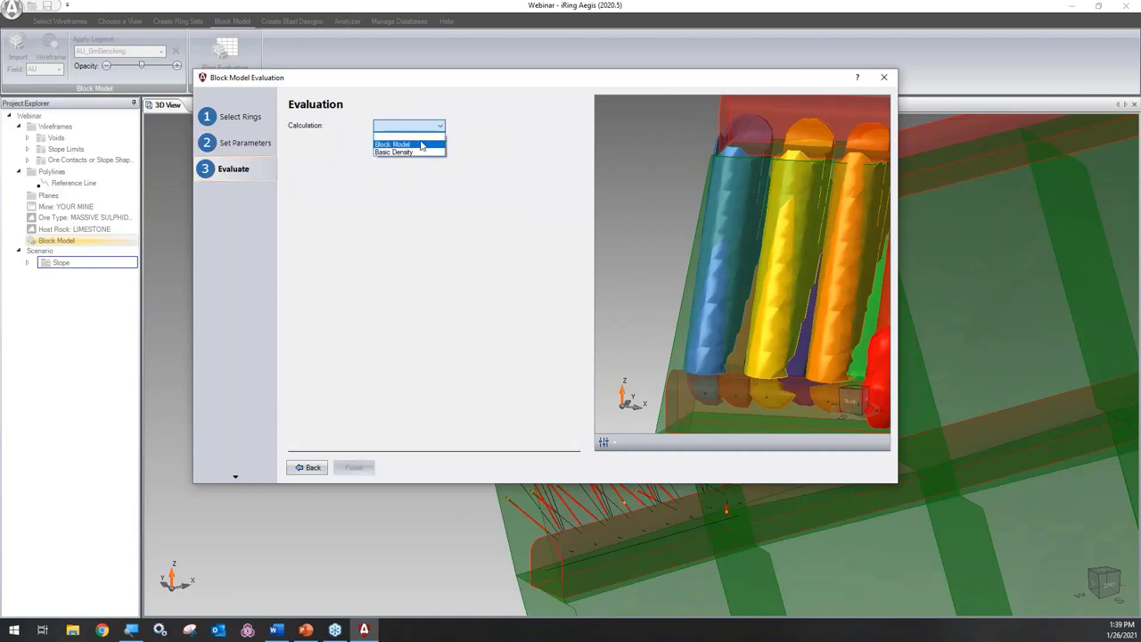
left_click(423, 144)
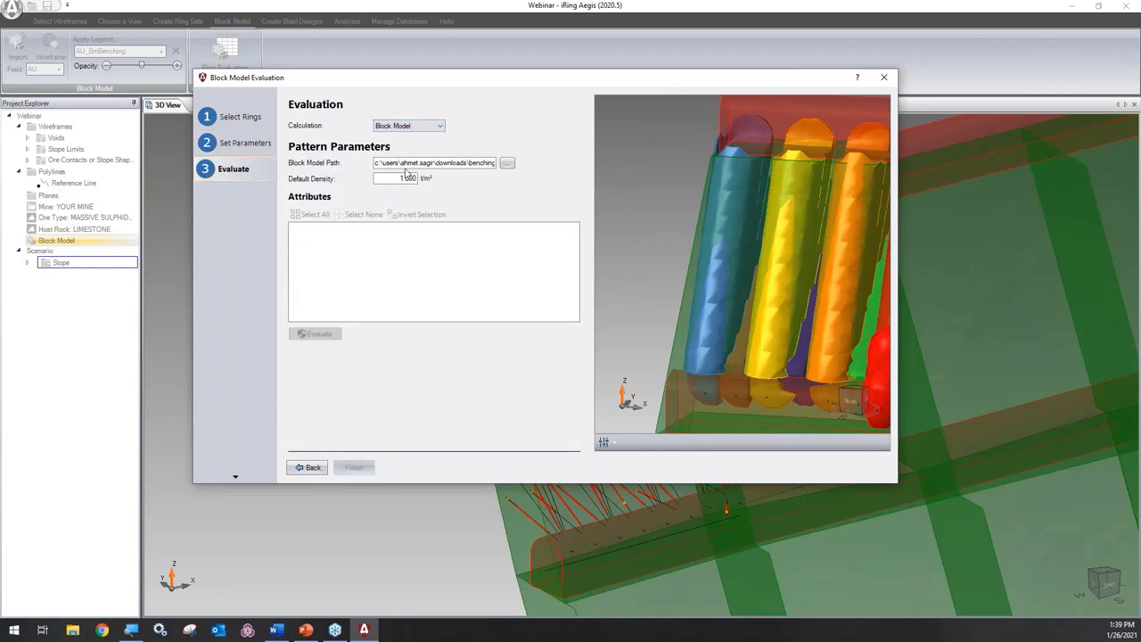
left_click(505, 163)
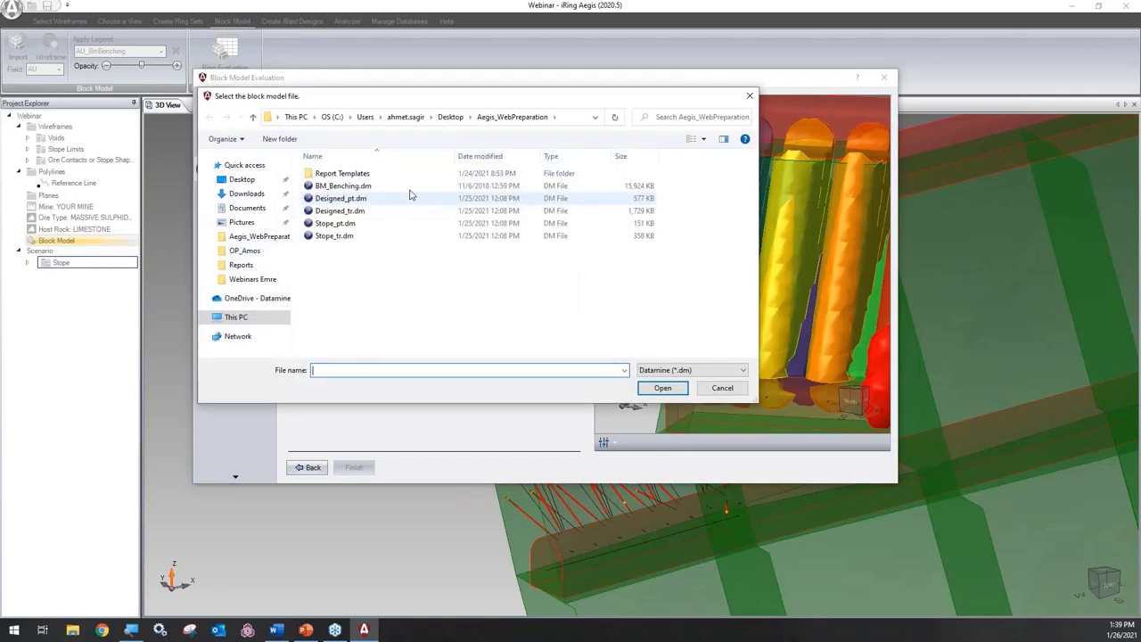
left_click(349, 186)
double_click(357, 191)
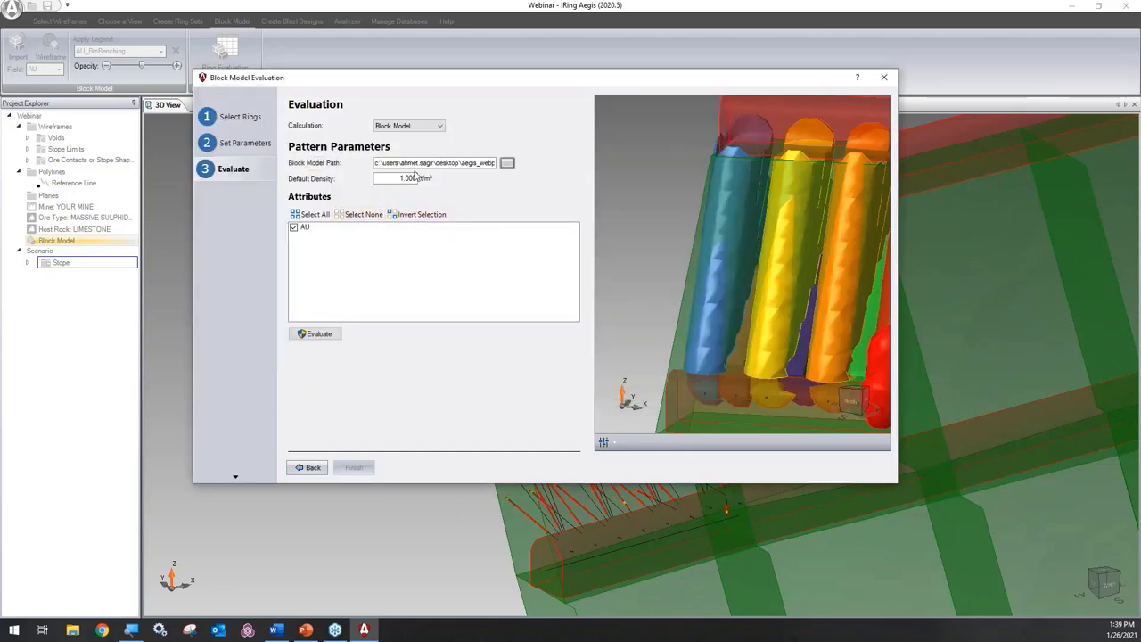
Set the default density to 3.2 t/m³ and evaluate the rings for the AU attribute
left_click_drag(398, 178, 434, 176)
type("3")
left_click(318, 333)
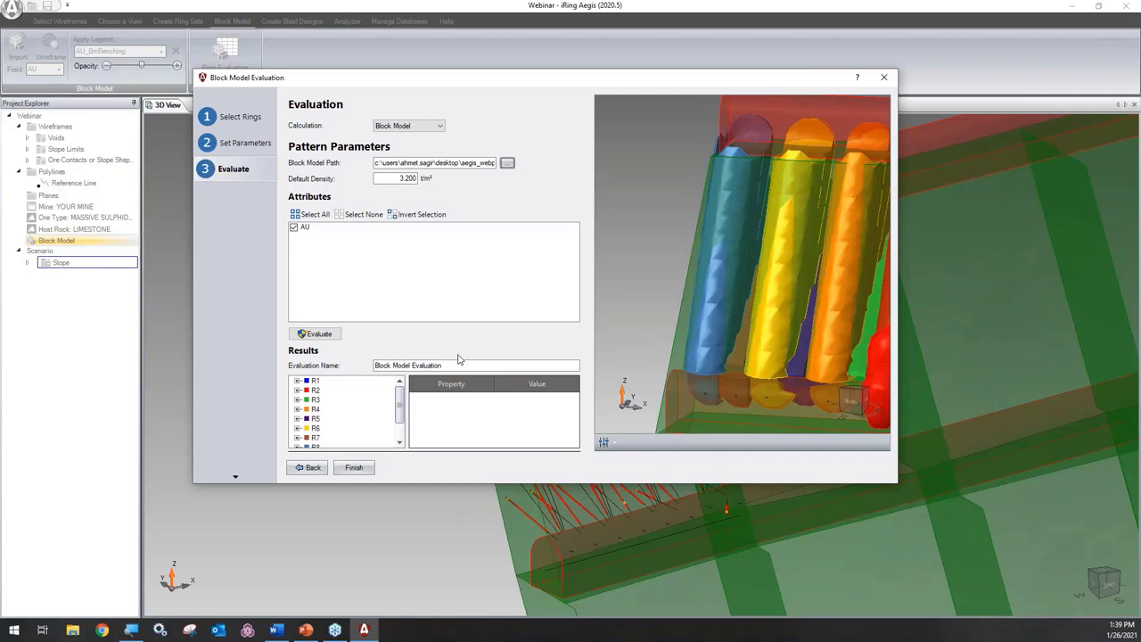
Review the tonnage, volume, density and AU results of the R1, R2 and R3 isosurfaces, and finish the evaluation
left_click(297, 381)
left_click(343, 391)
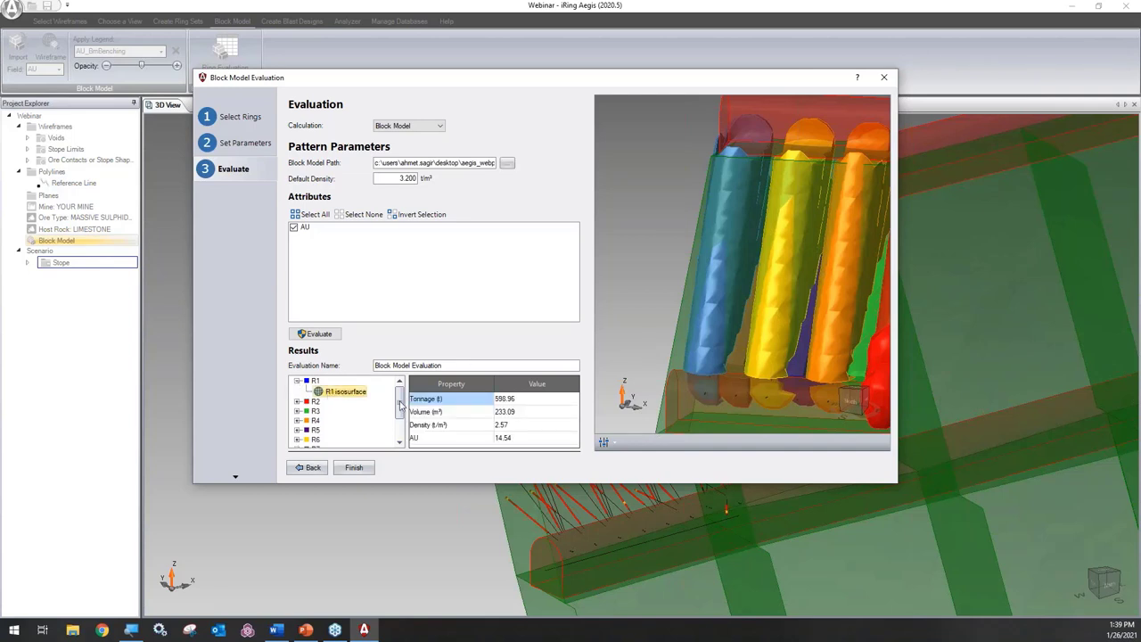
scroll(782, 258, "down", 2)
left_click_drag(782, 258, 760, 233)
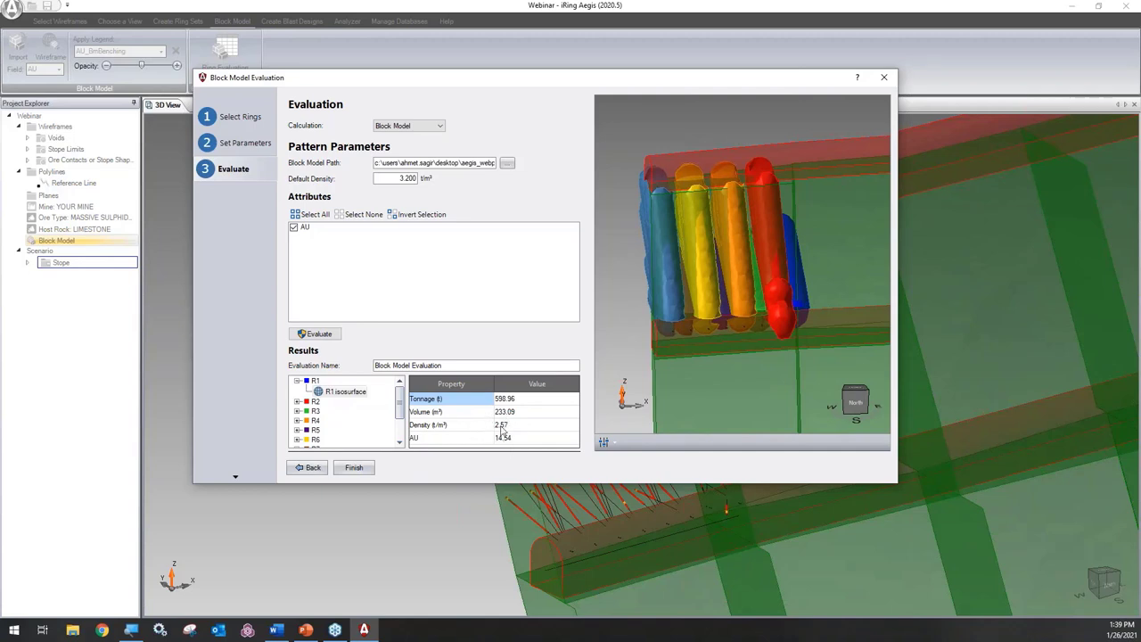
left_click(297, 401)
left_click(340, 411)
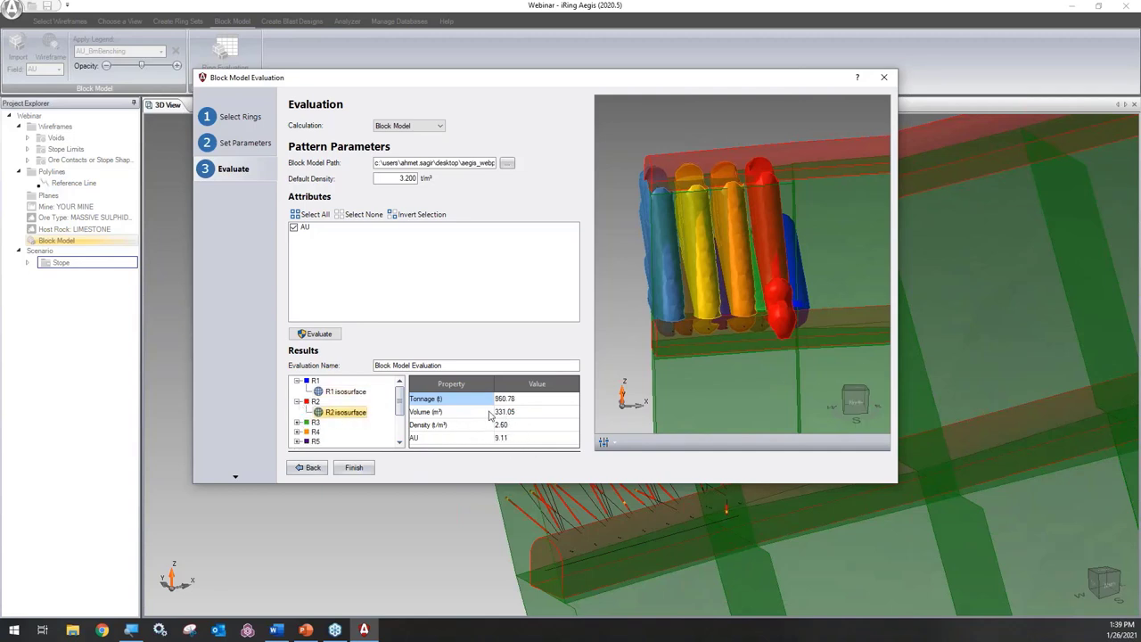
left_click(318, 423)
left_click(297, 421)
left_click(357, 434)
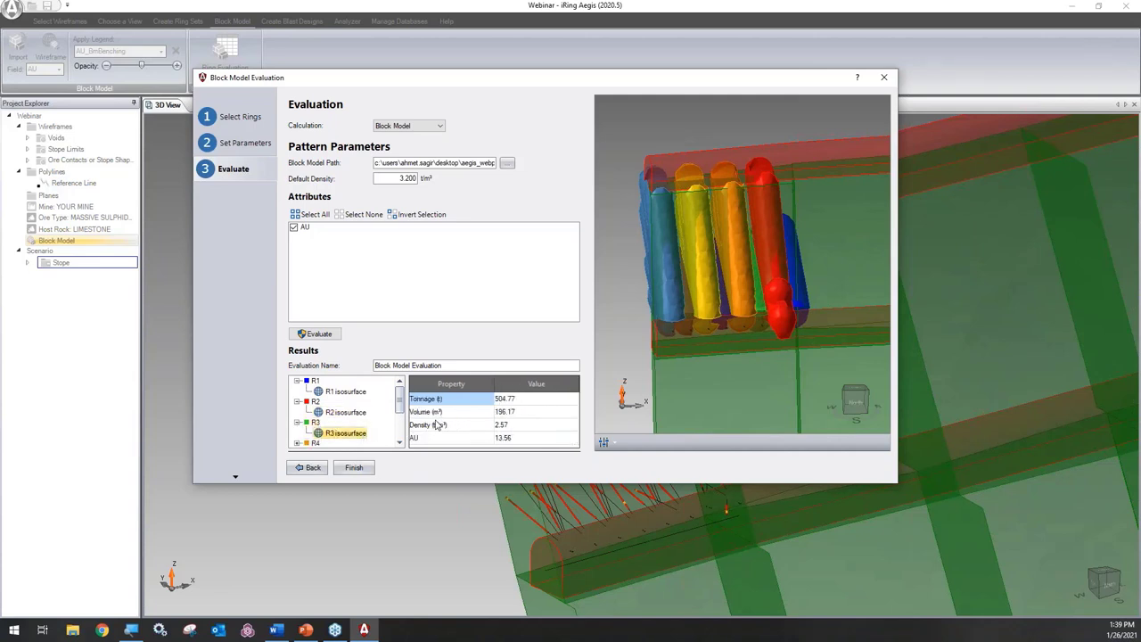
left_click(353, 469)
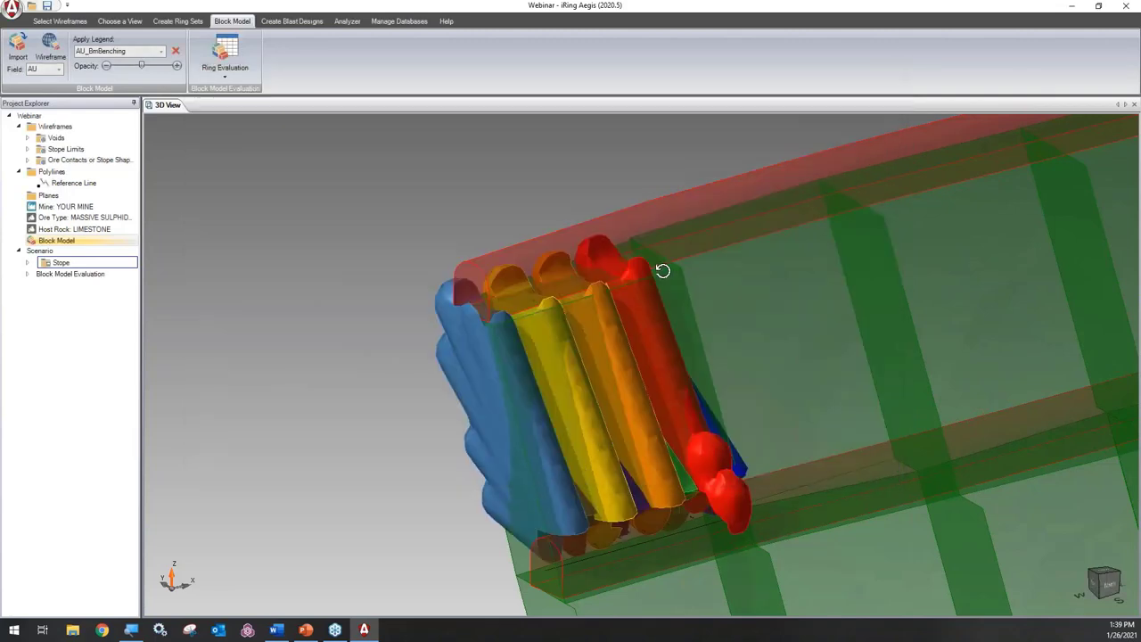
Hide the Block Model Evaluation isosurfaces in the 3D view so that only the charged rings and stope wireframes show
left_click_drag(662, 268, 174, 273)
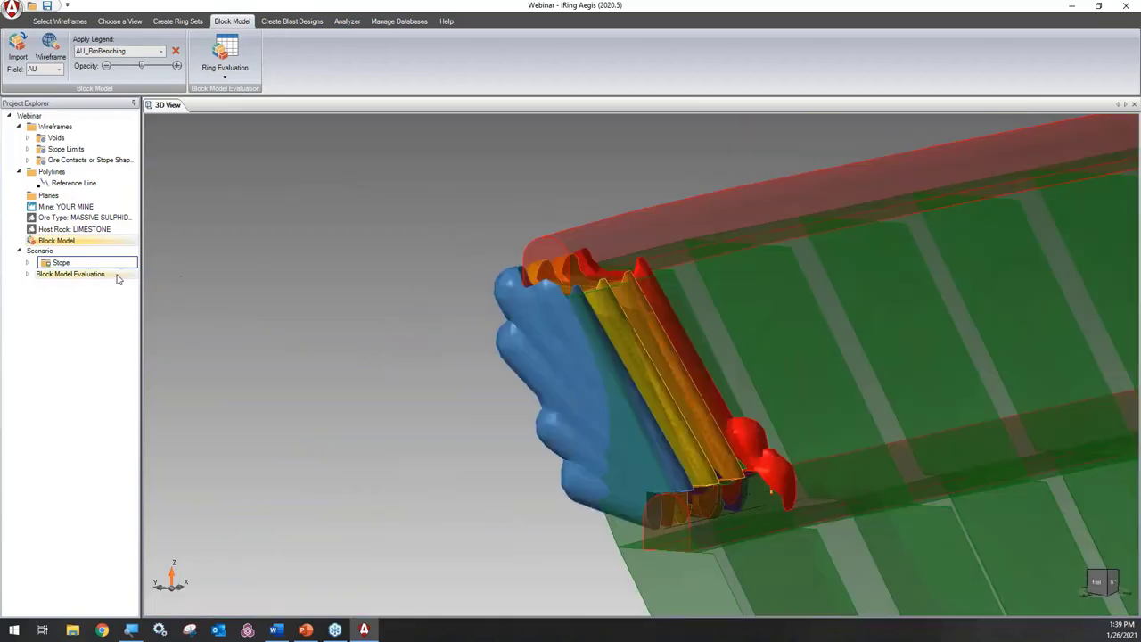
left_click(28, 273)
left_click(71, 275)
right_click(72, 275)
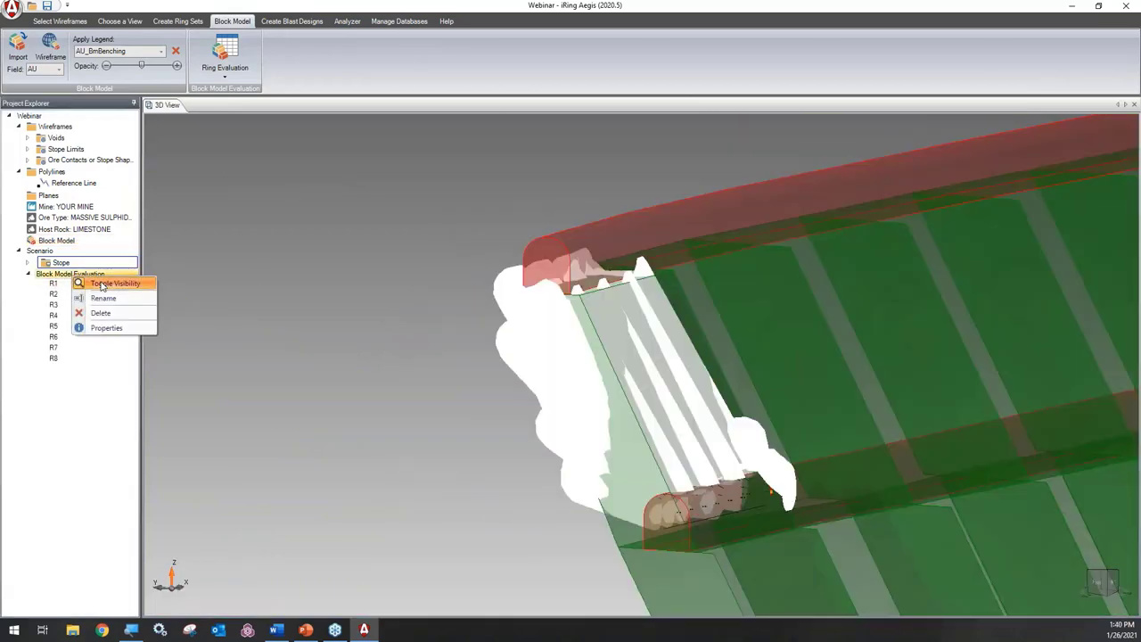
left_click(101, 284)
mouse_move(583, 321)
left_mouse_down()
mouse_move(558, 316)
mouse_move(544, 342)
mouse_move(583, 331)
left_mouse_up()
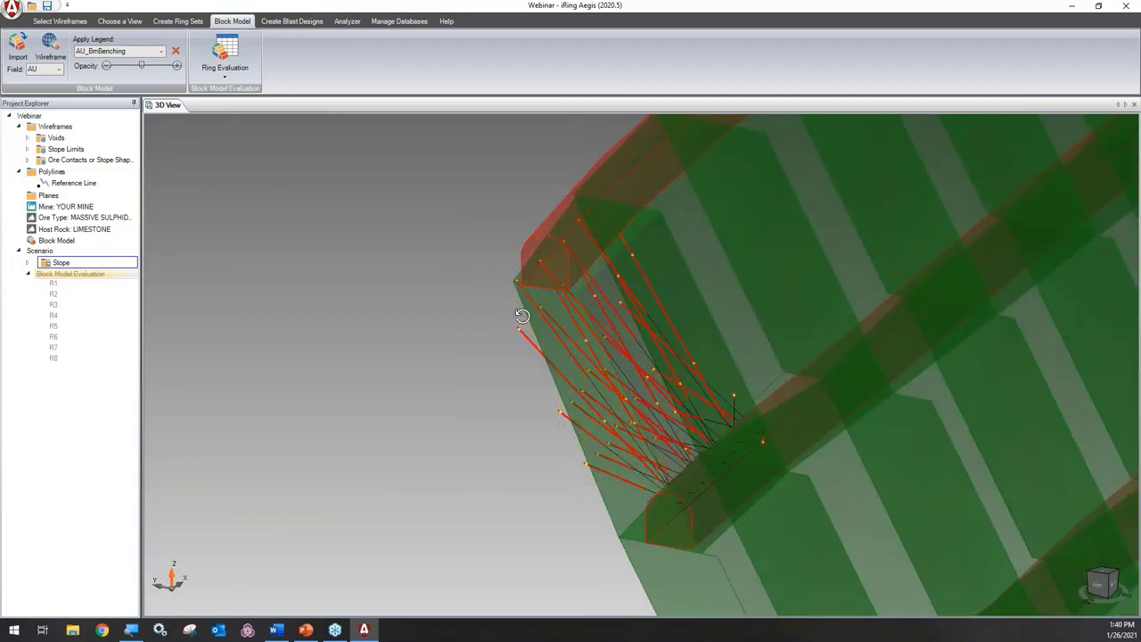
left_click_drag(529, 255, 419, 134)
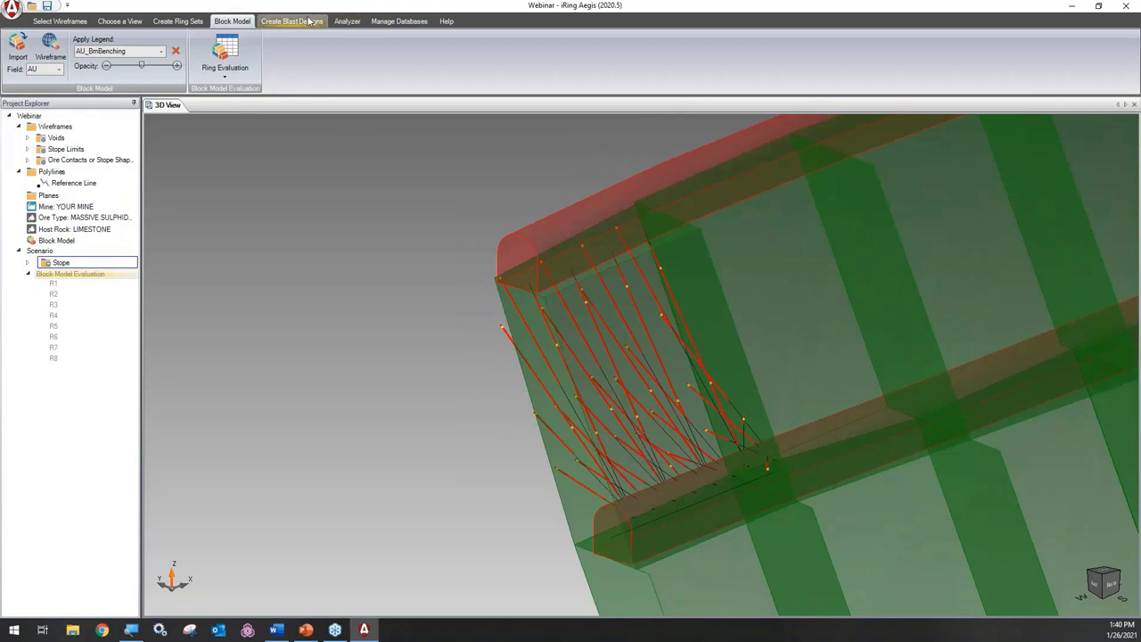
Start a new blast design under the default name Blast 1 and list the rings of the Stope ring set
left_click(294, 21)
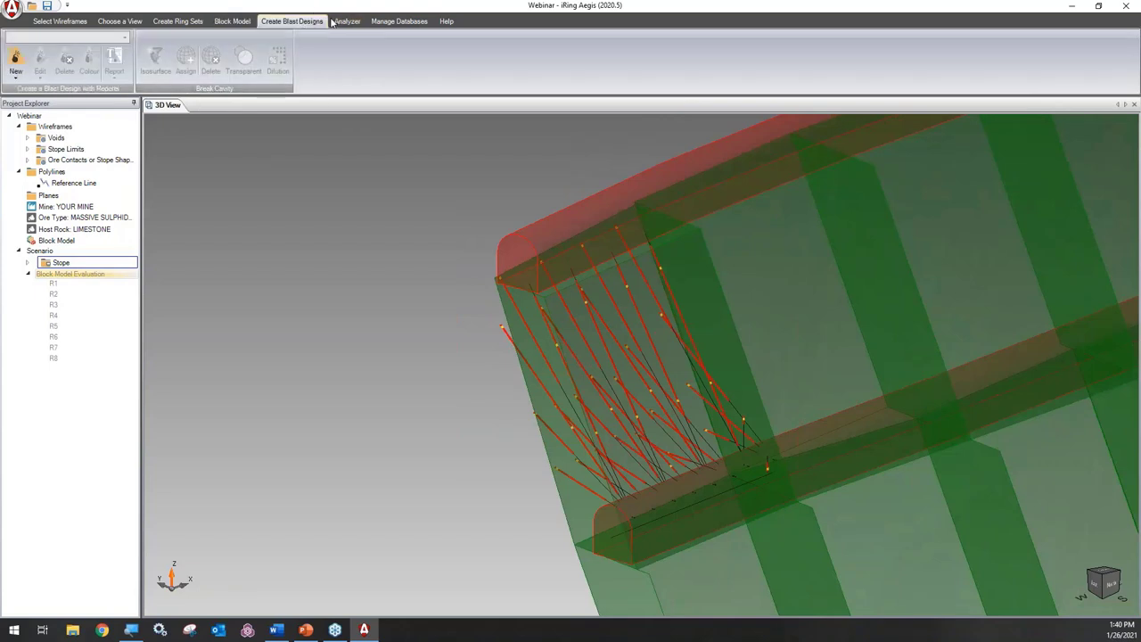
left_click_drag(482, 235, 535, 223)
left_click(17, 60)
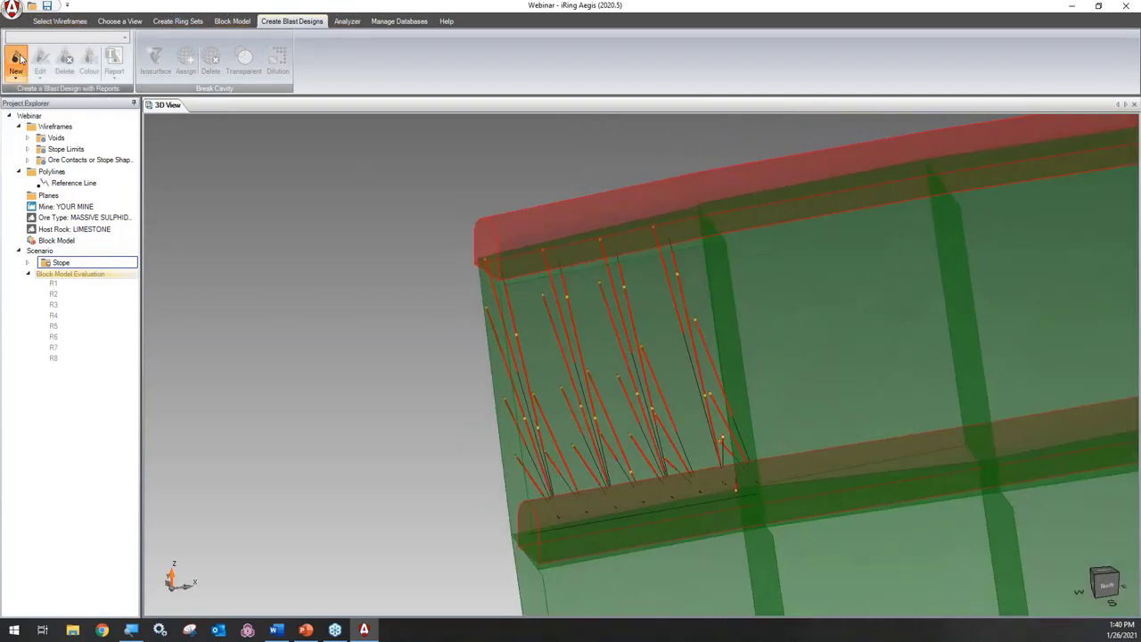
left_click_drag(606, 149, 676, 92)
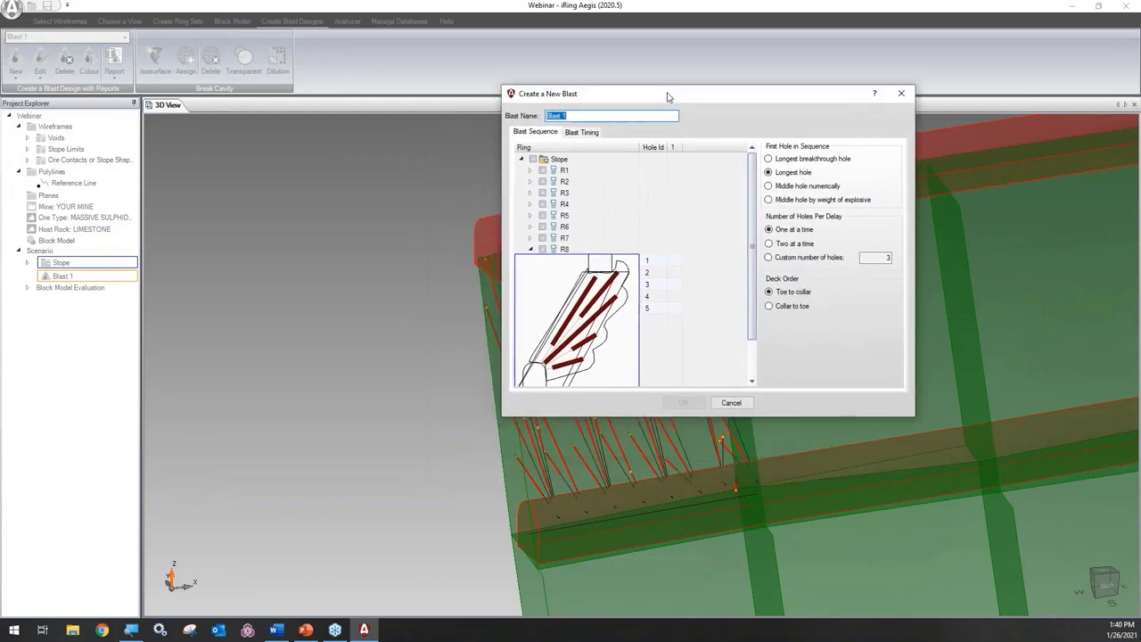
left_click(523, 158)
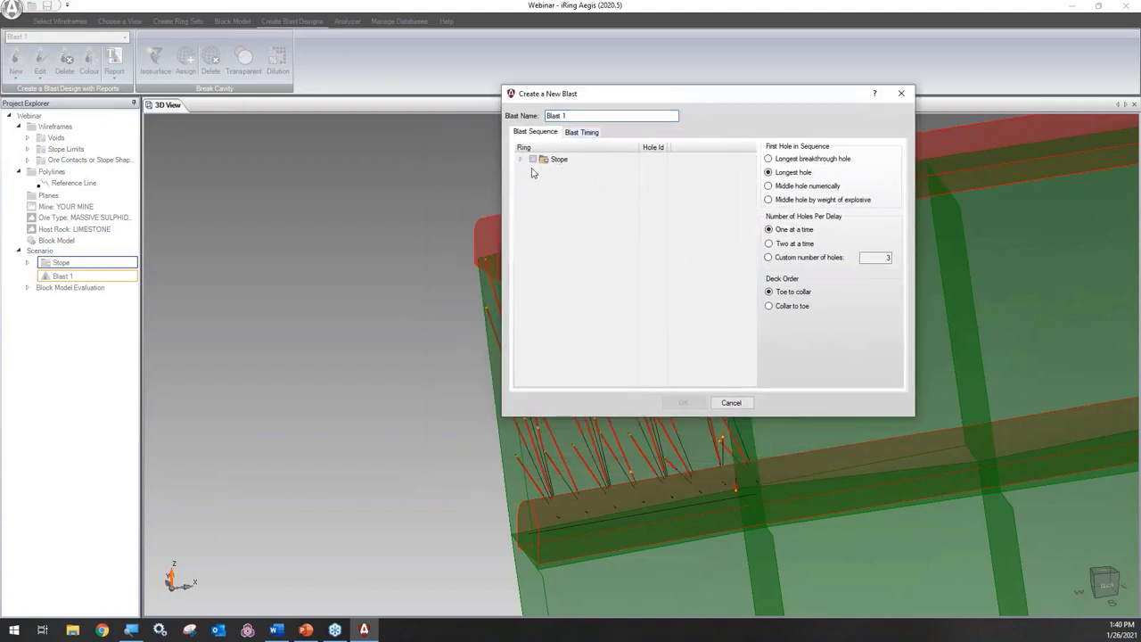
left_click(521, 159)
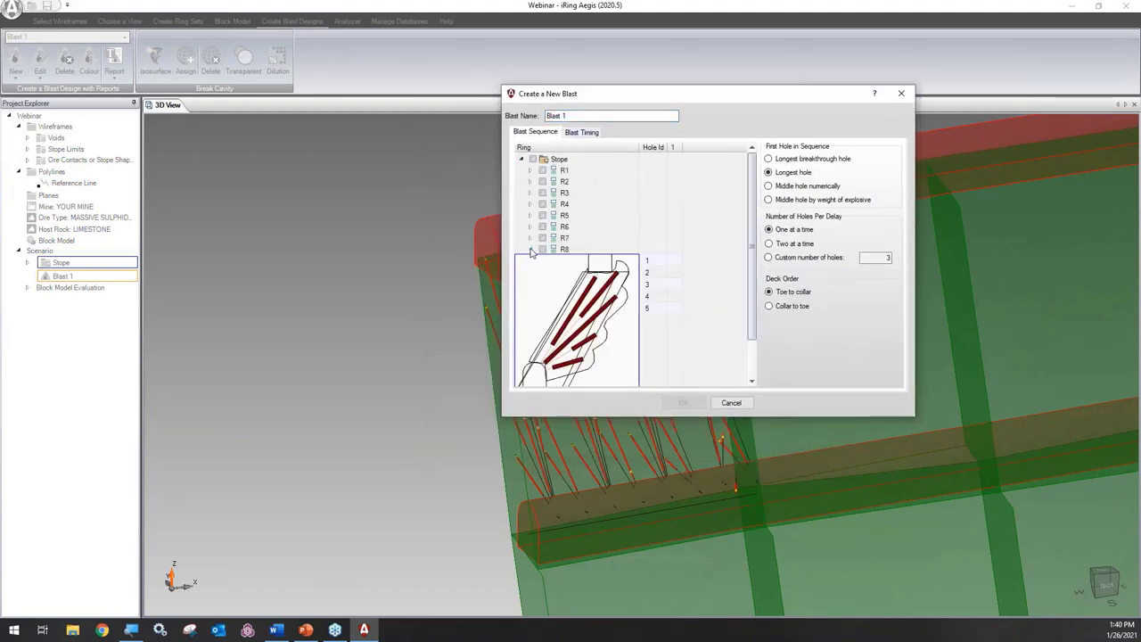
Include rings R1 to R4 in the blast sequence and leave out hole 3 of ring R1
left_click(541, 170)
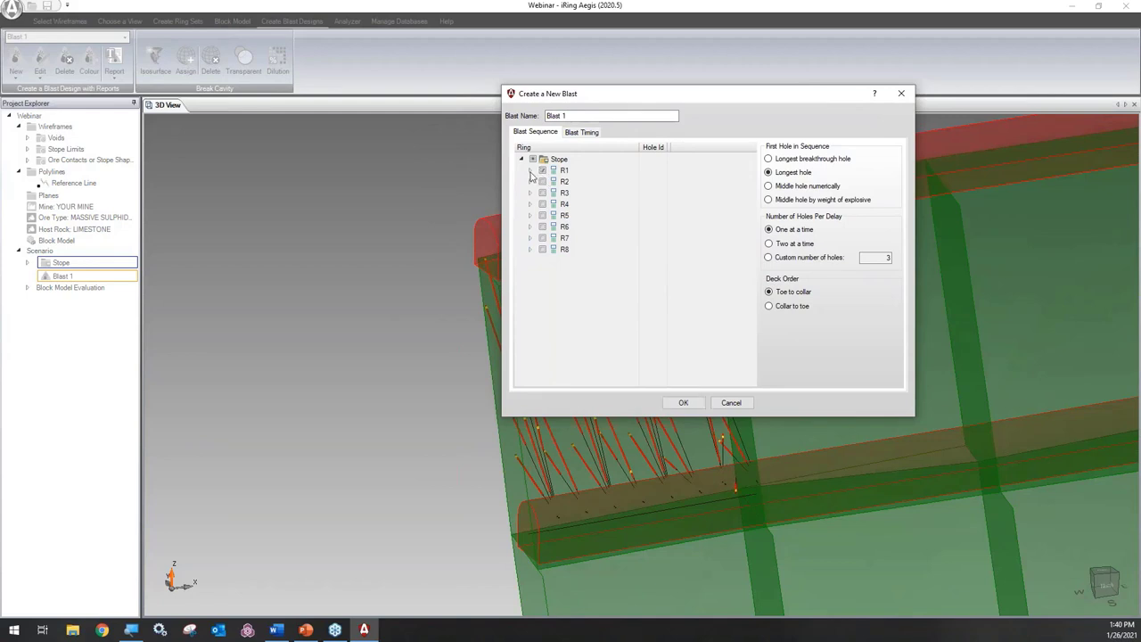
left_click(530, 171)
left_click(531, 171)
left_click(530, 182)
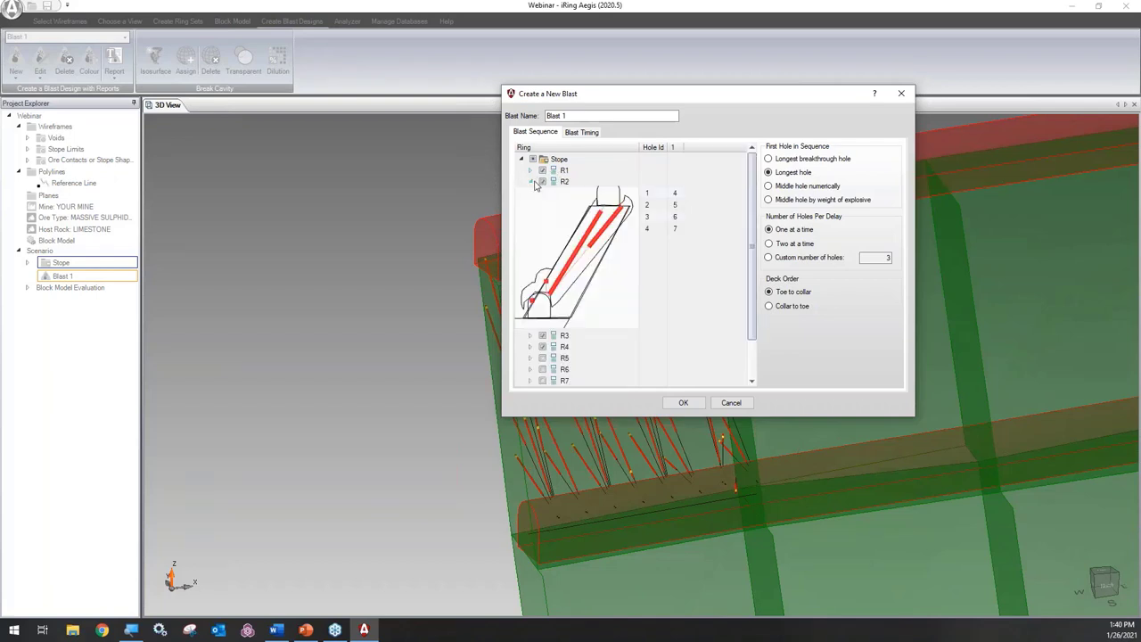
left_click(602, 238)
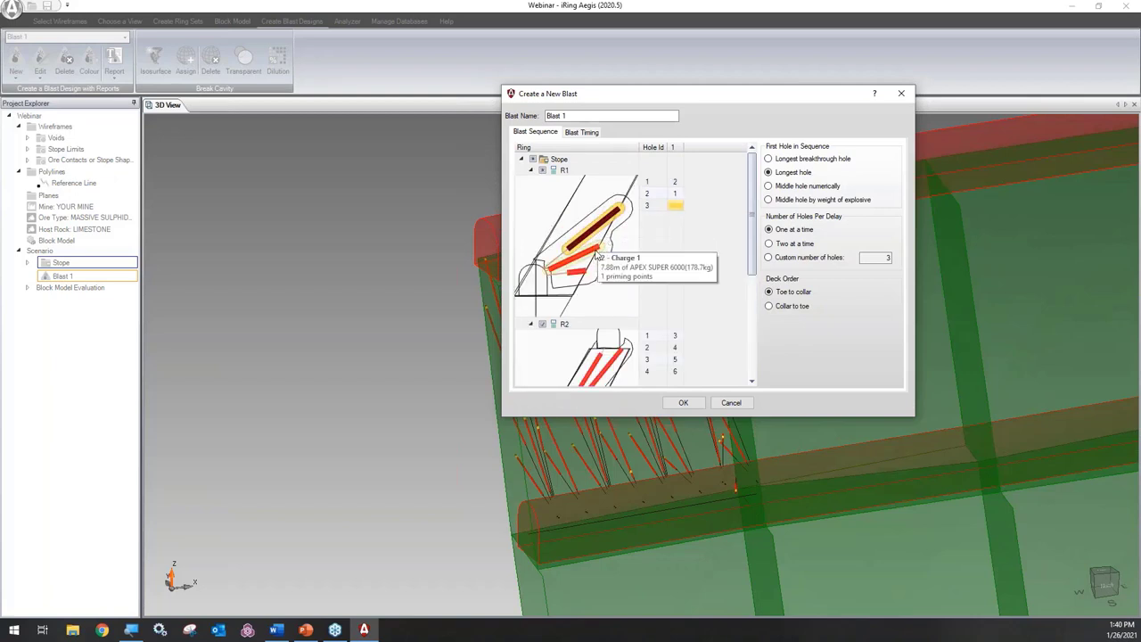
Check the delay parameters and ring R1's hole timing, recheck the blast sequence, and create Blast 1
left_click(583, 132)
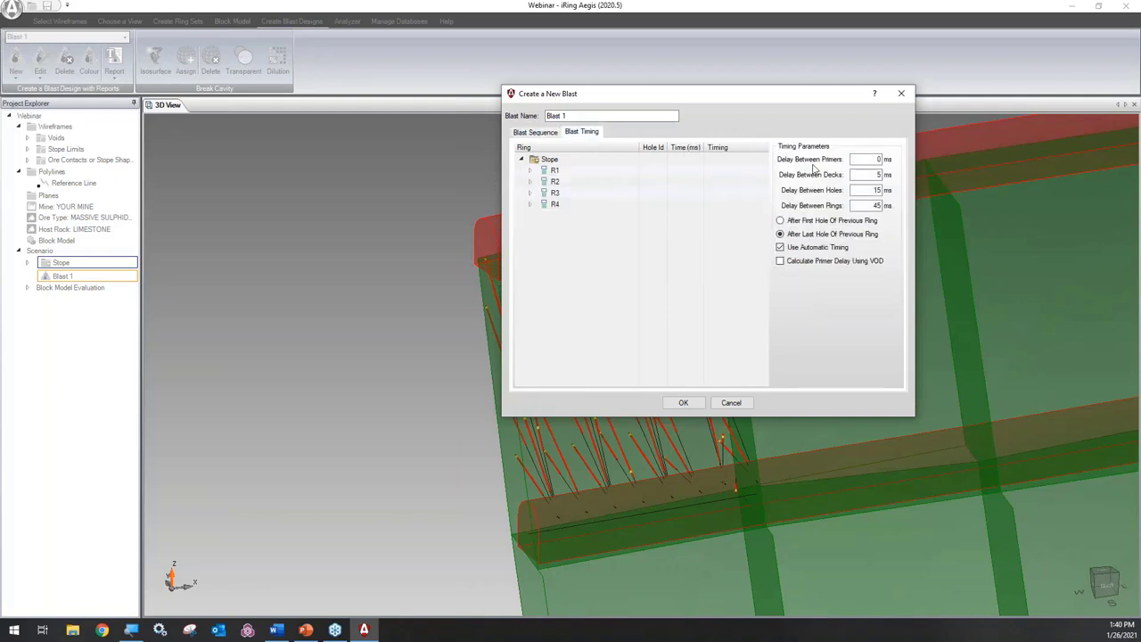
left_click(531, 170)
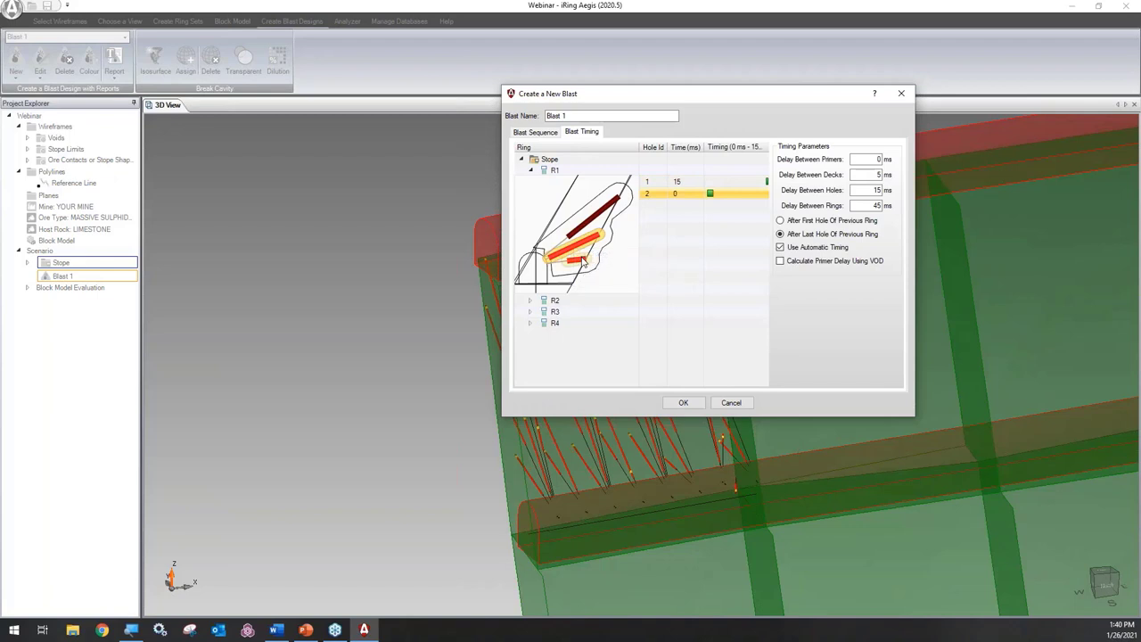
mouse_move(582, 261)
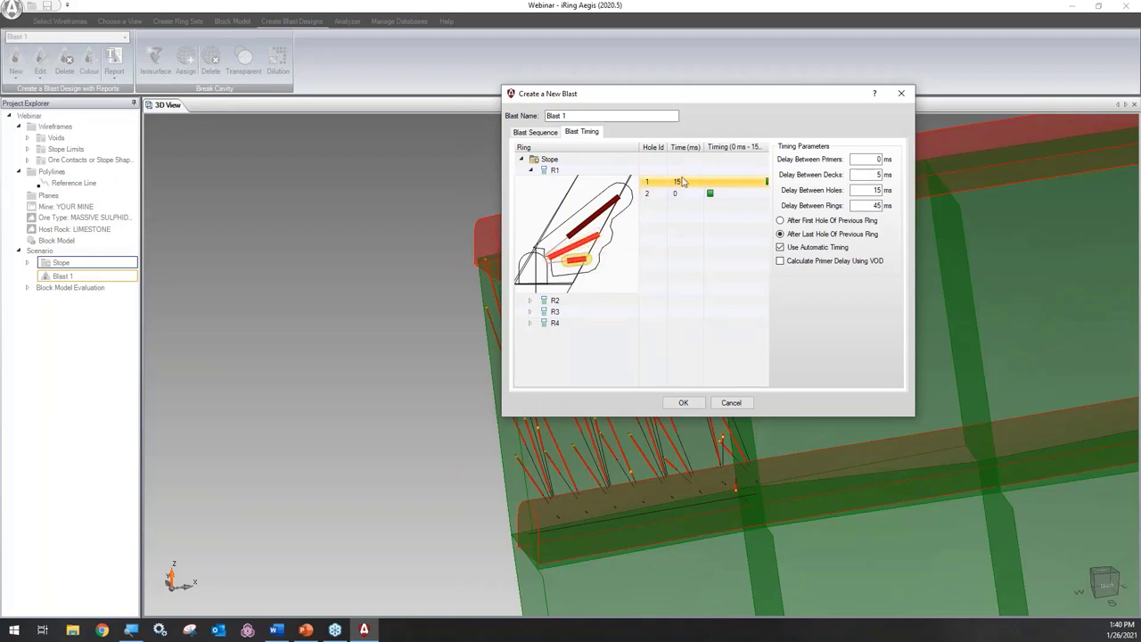
mouse_move(718, 194)
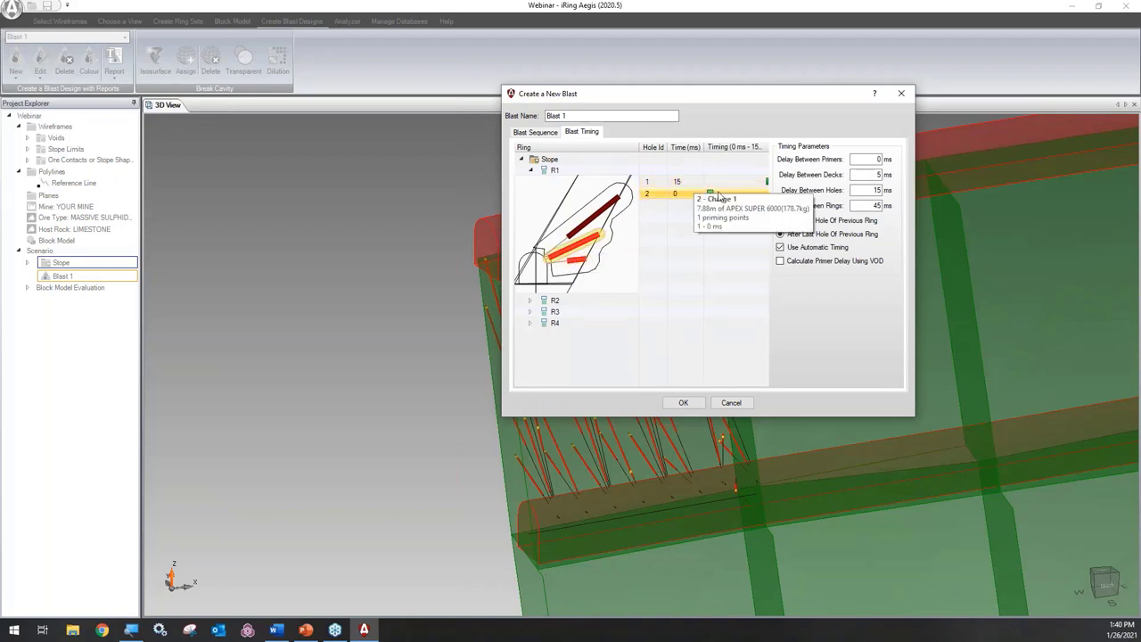
left_click(535, 132)
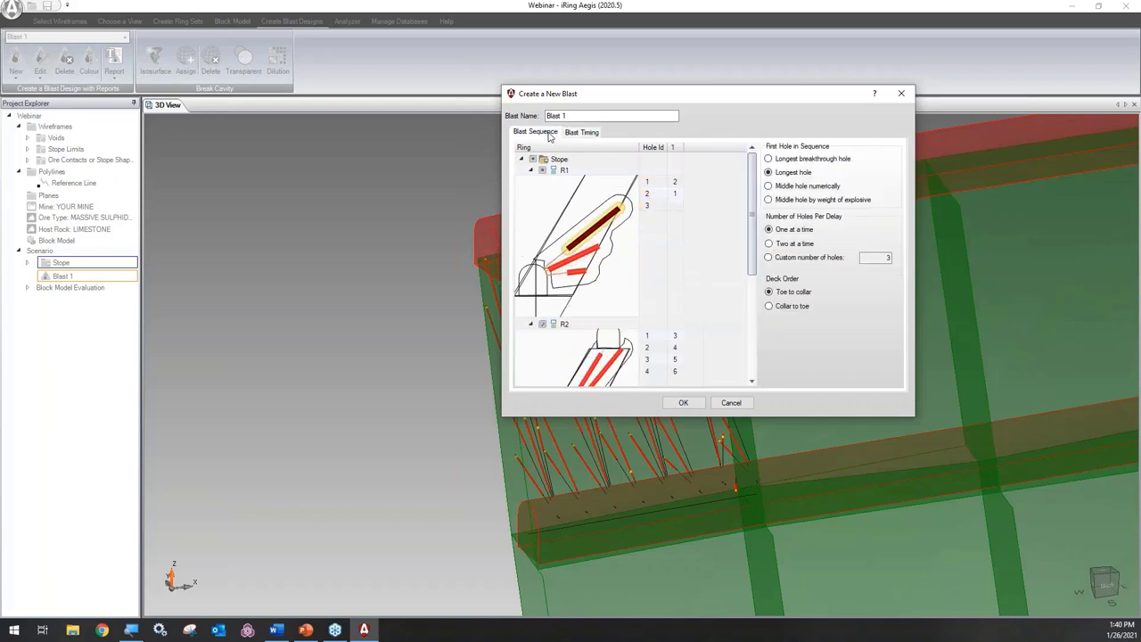
left_click(531, 170)
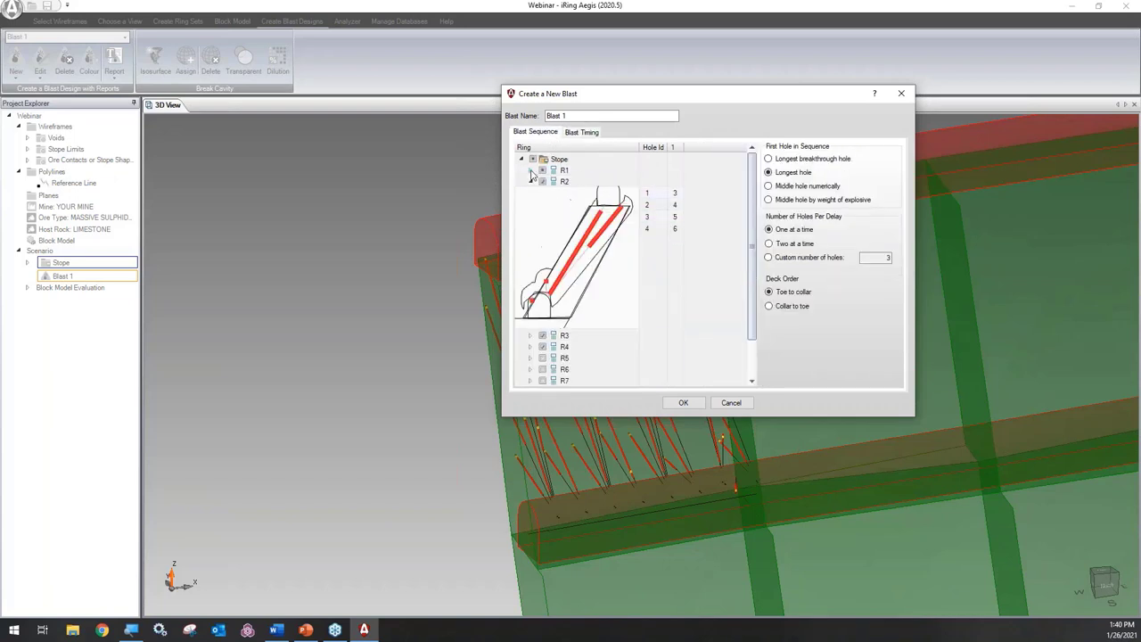
left_click(530, 182)
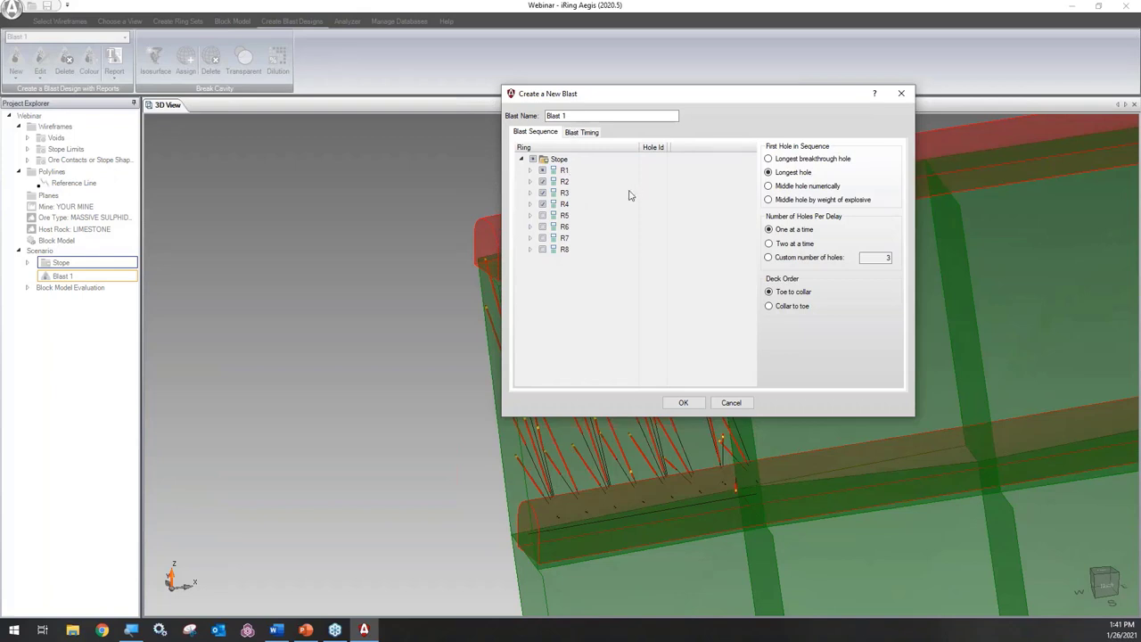
left_click(683, 403)
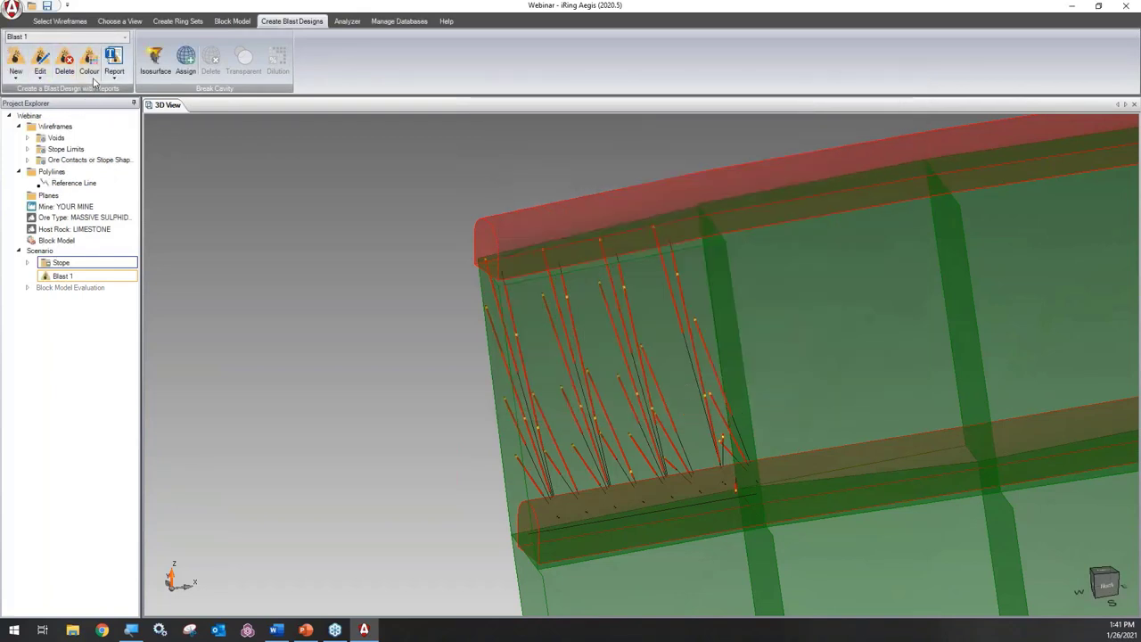
Create a new report template for Blast 1
left_click(119, 75)
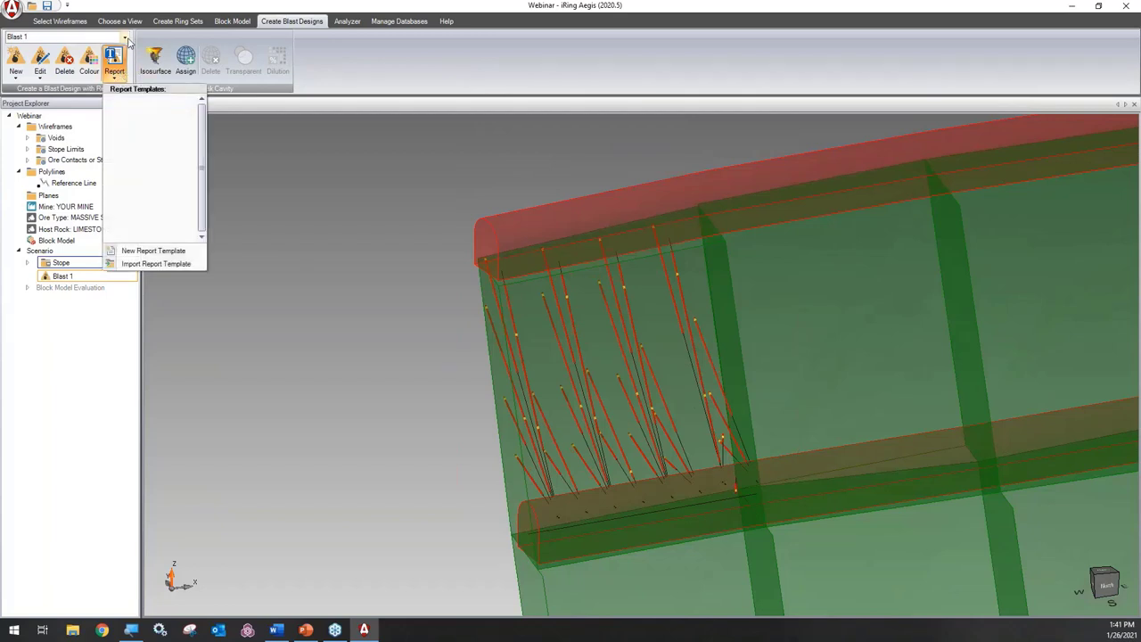
left_click(130, 42)
left_click(122, 80)
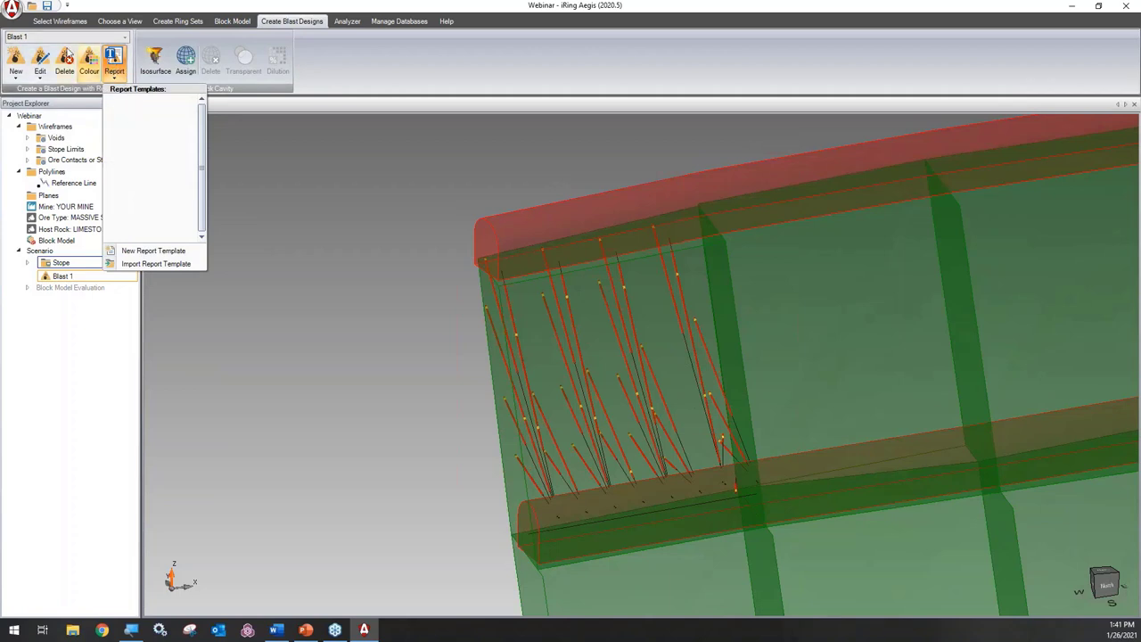
left_click(165, 252)
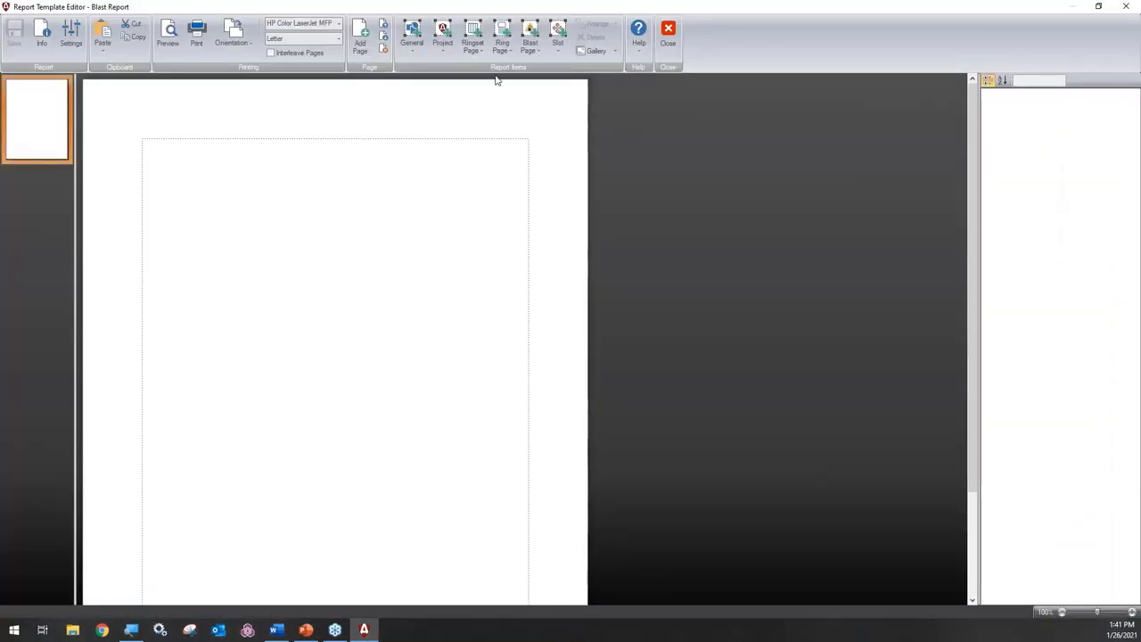
Insert a Blast Properties table near the upper left corner of the report page
left_click(527, 42)
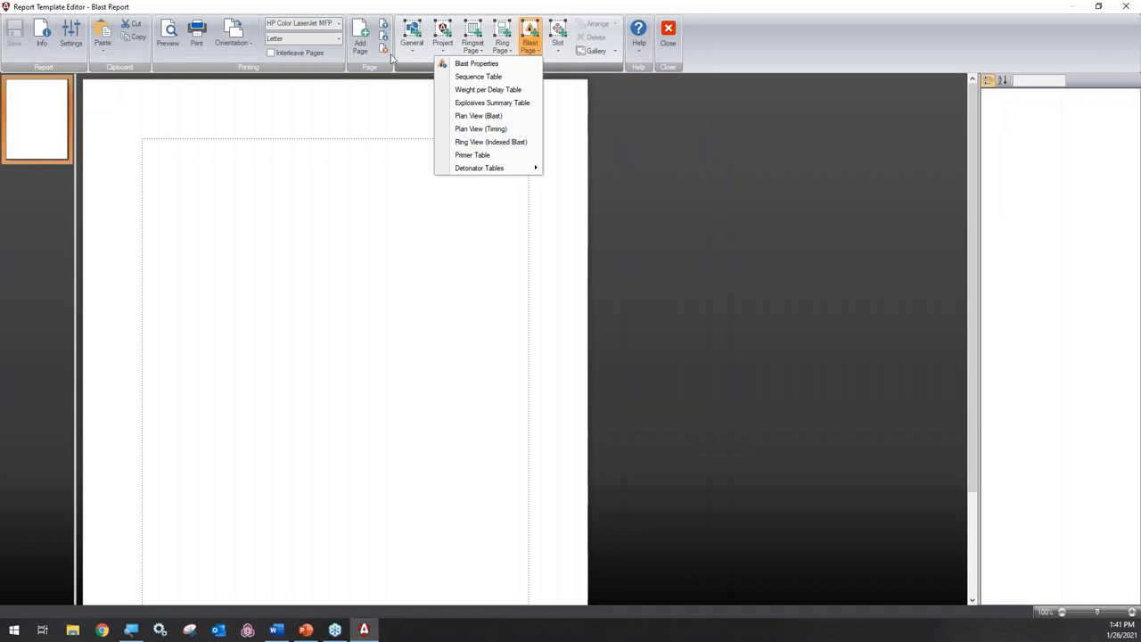
left_click(523, 63)
left_click(173, 174)
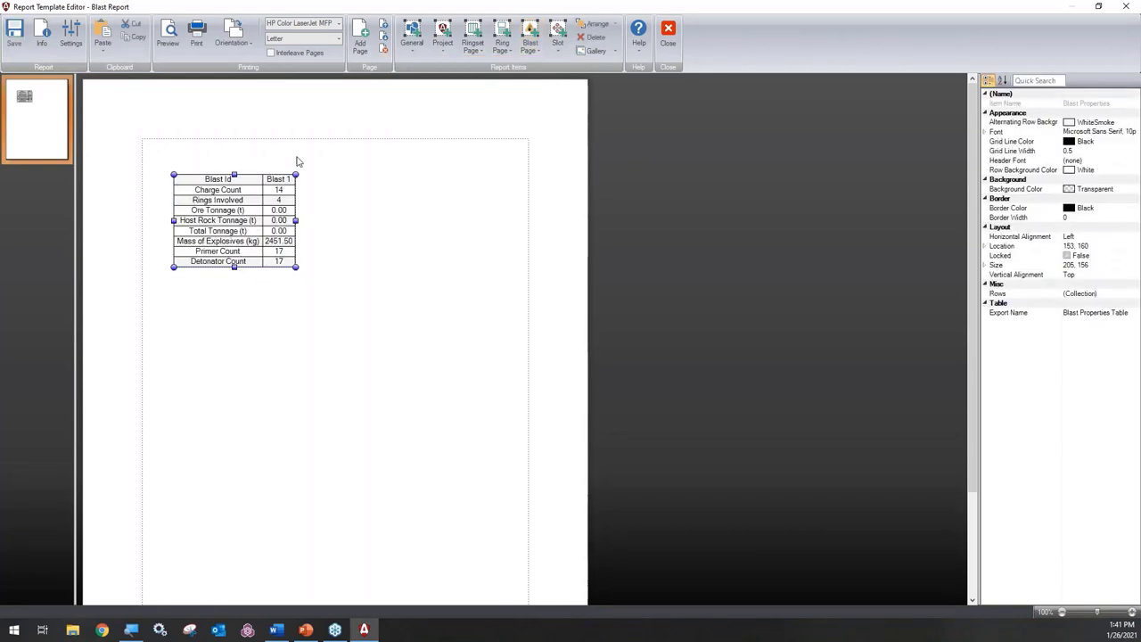
Move the Blast Properties table to about 126, 121 and add an enlarged Plan View (Blast) directly below it
left_click(283, 157)
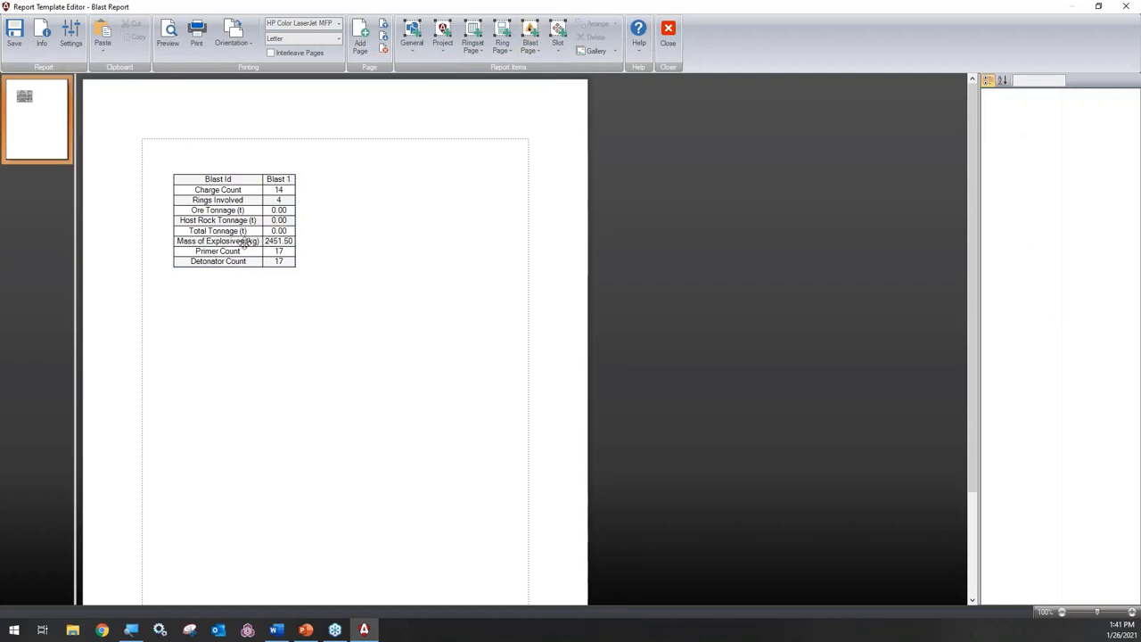
left_click_drag(237, 207, 220, 184)
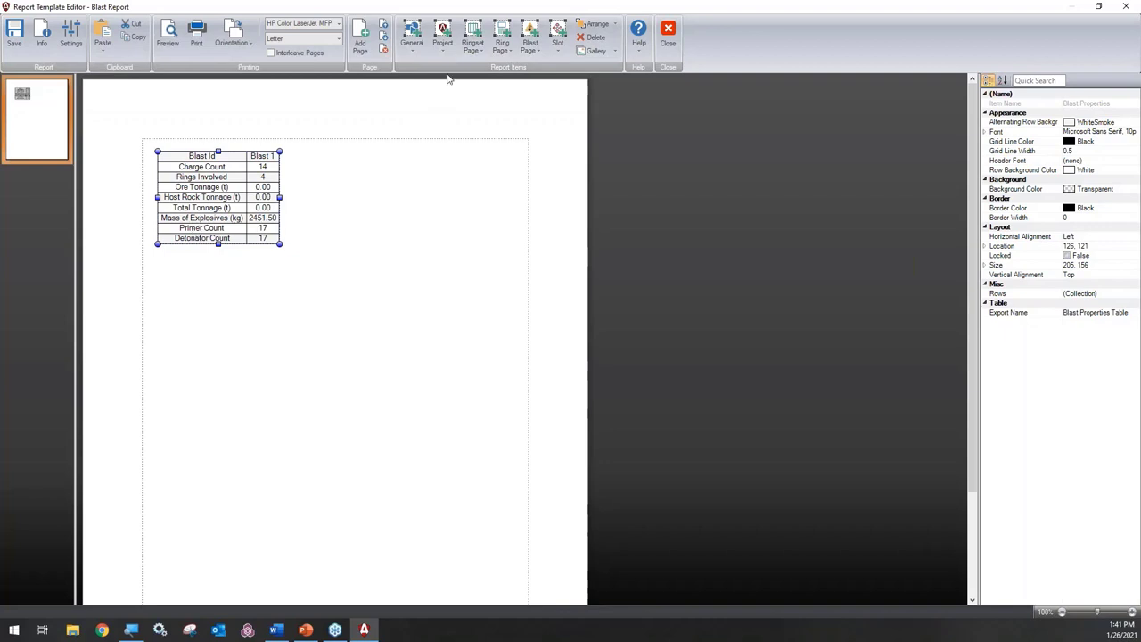
left_click(529, 46)
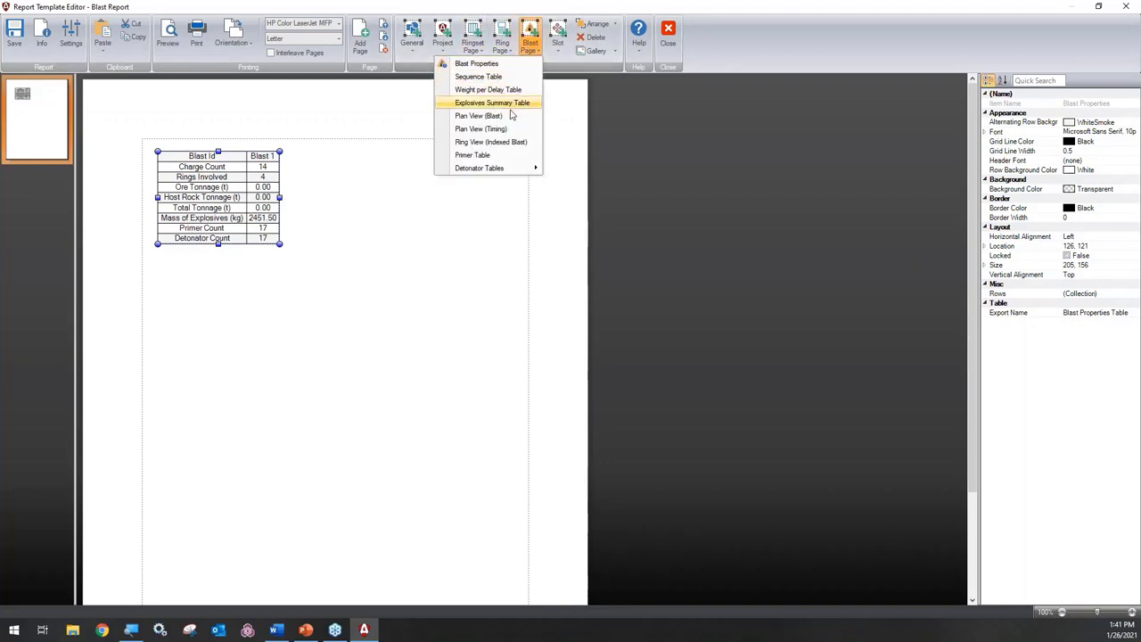
left_click(481, 116)
left_click(229, 347)
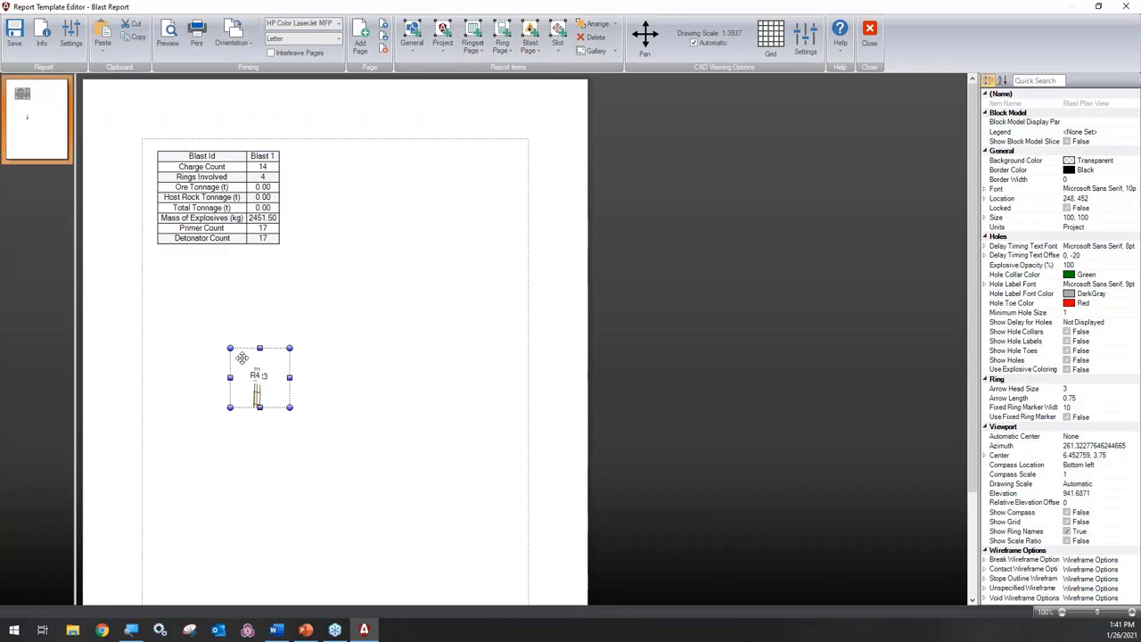
left_click_drag(230, 348, 143, 267)
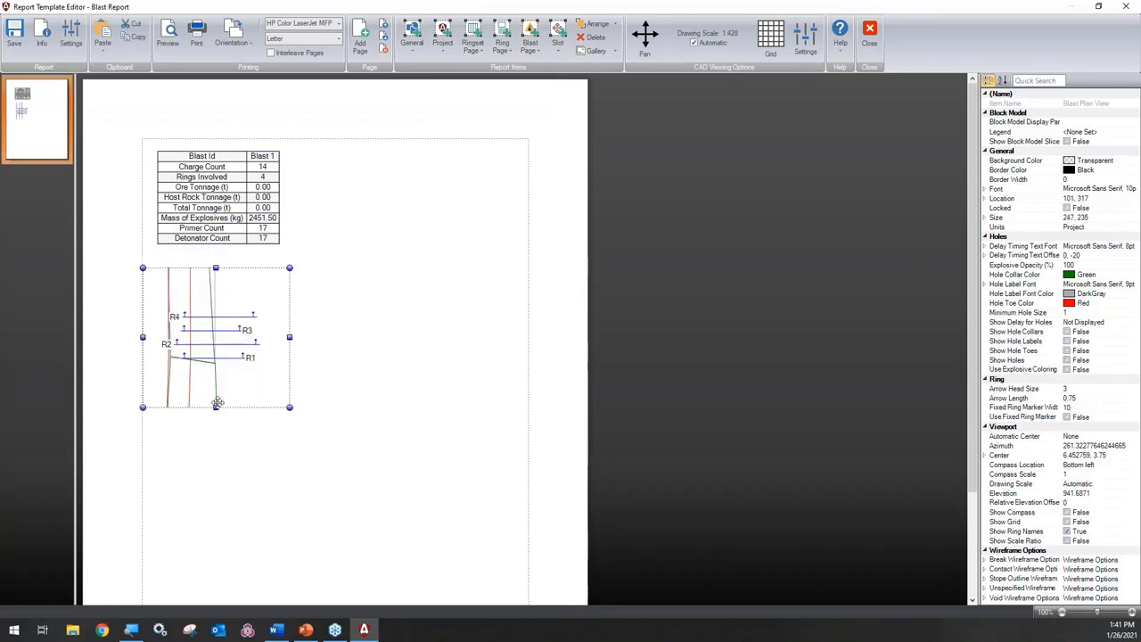
left_click_drag(216, 406, 216, 483)
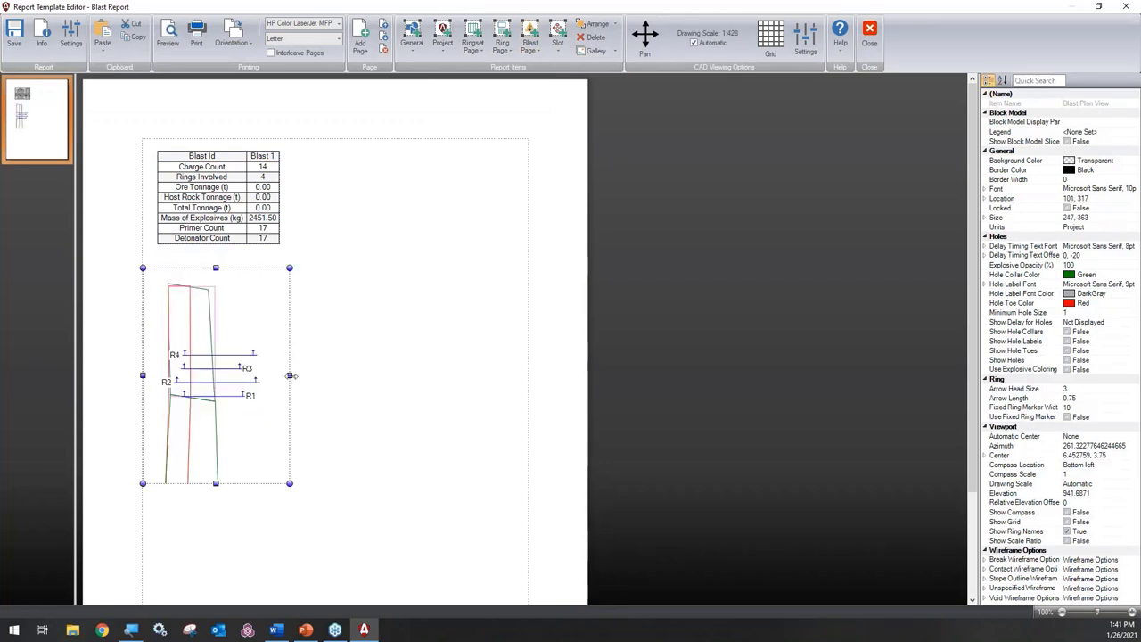
left_click_drag(290, 376, 327, 377)
left_click(377, 327)
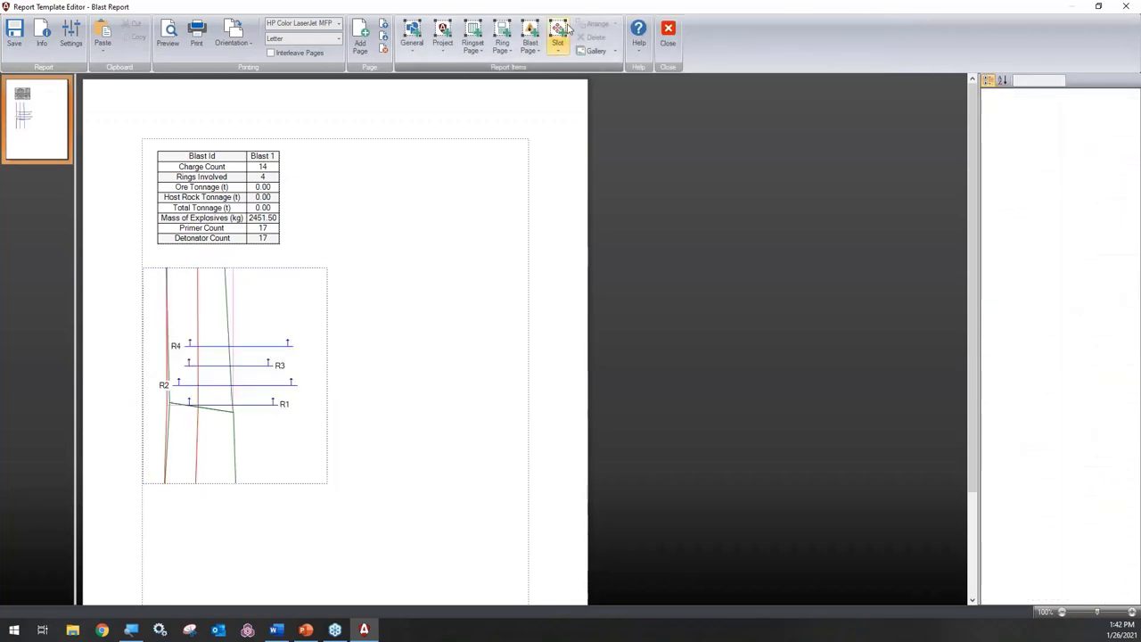
Add a Plan View (Timing) table beside the blast table and plan view, sized about 226 by 484 and placed at about 472, 106
left_click(531, 40)
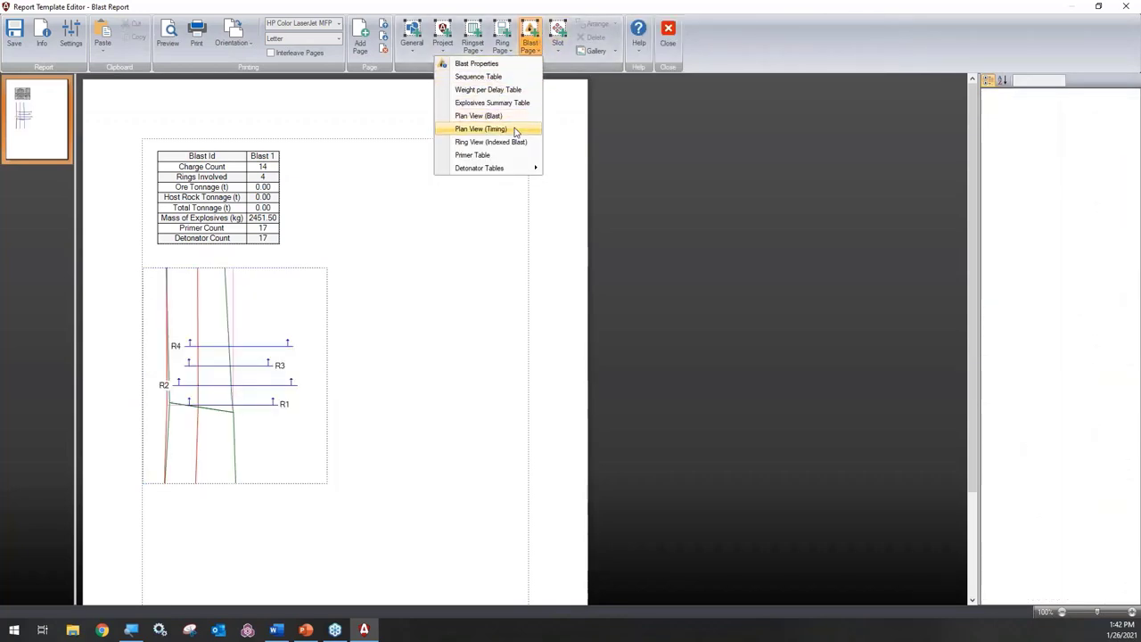
left_click(481, 129)
left_click(434, 179)
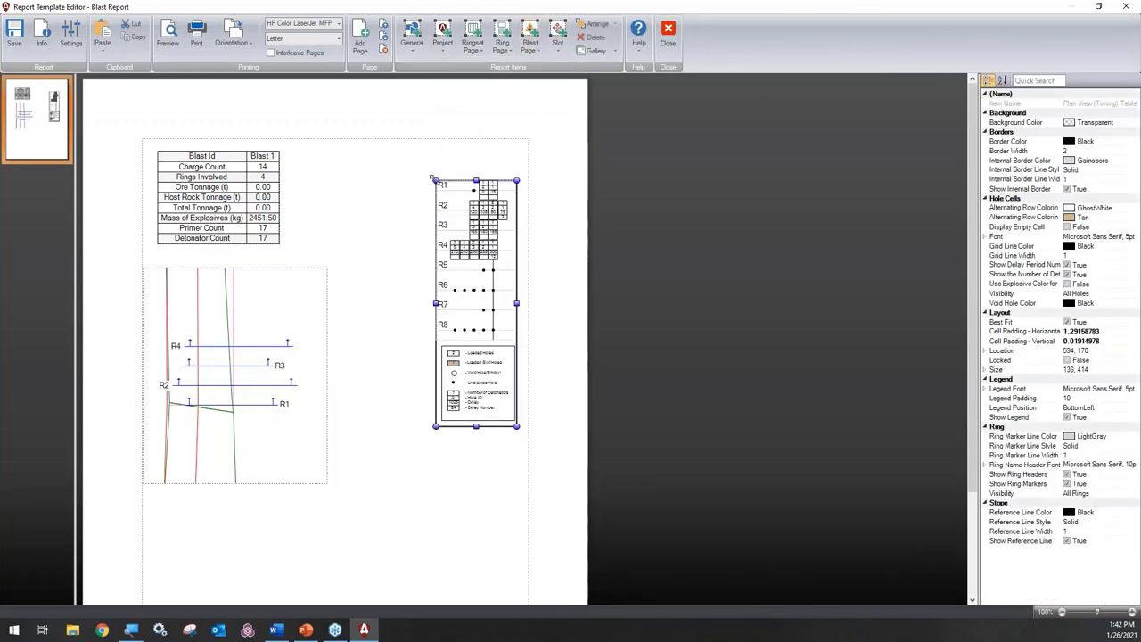
left_click_drag(435, 180, 383, 139)
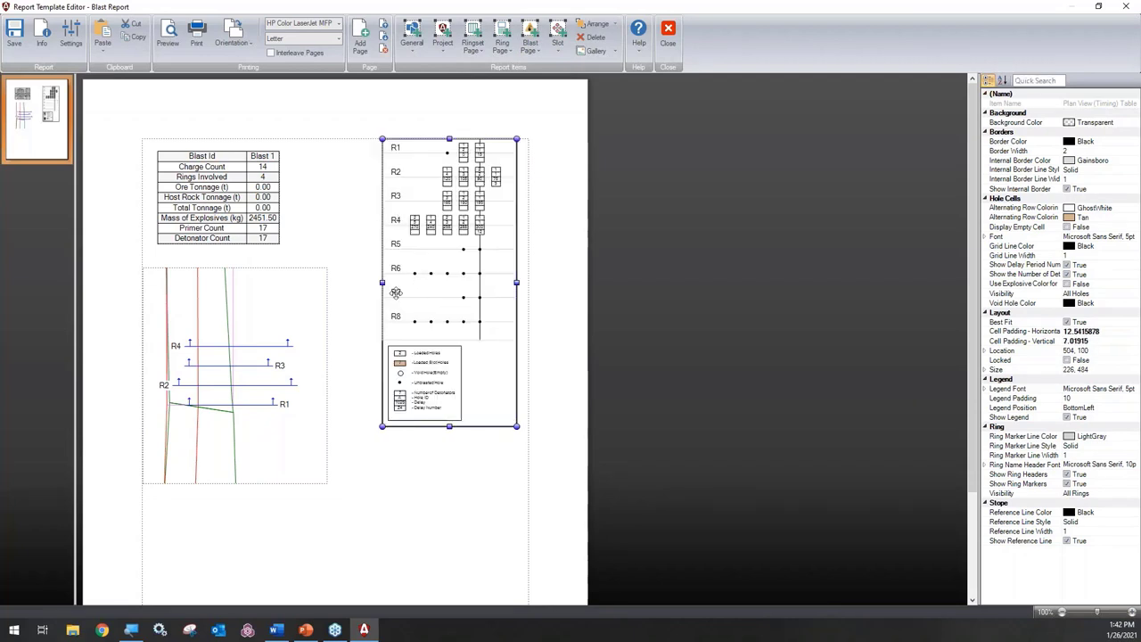
scroll(178, 269, "down", 3)
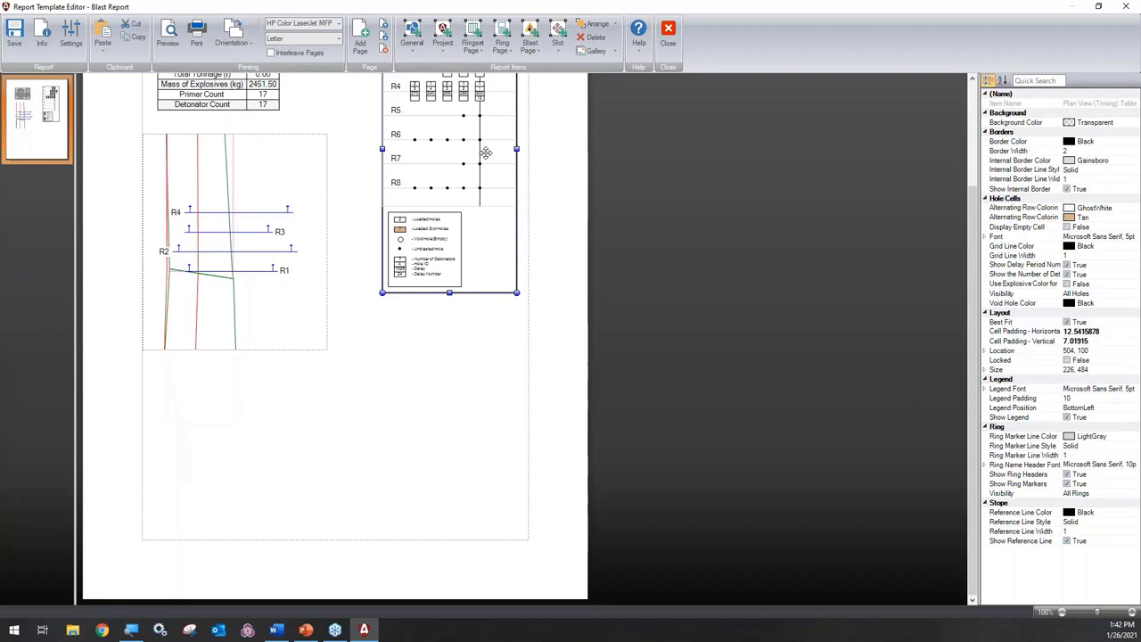
left_click_drag(483, 153, 463, 157)
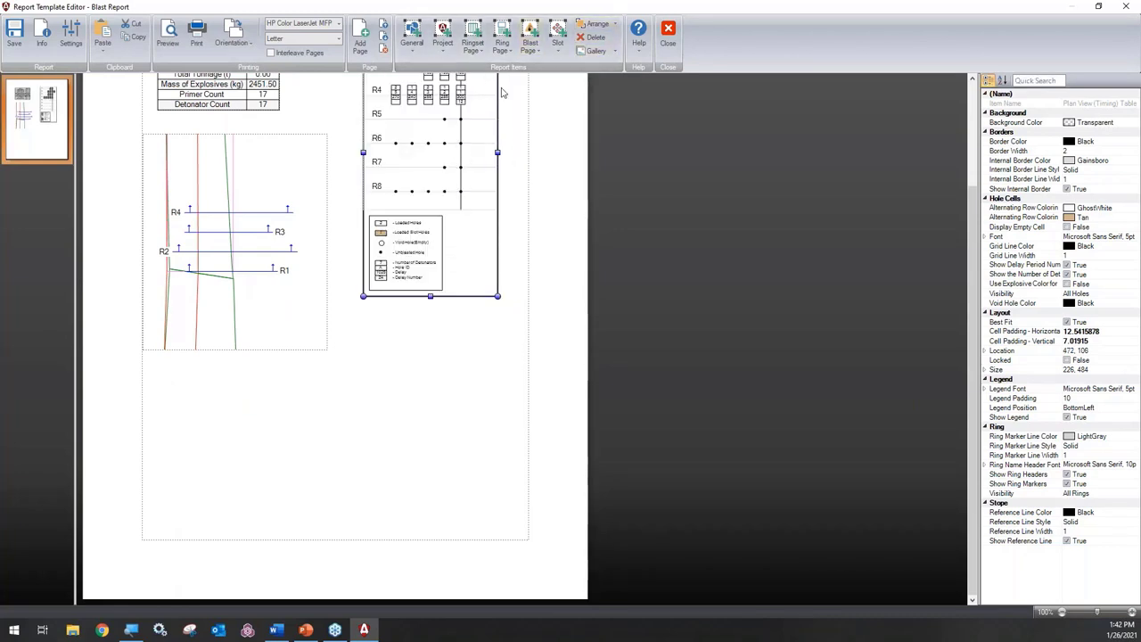
scroll(521, 107, "up", 2)
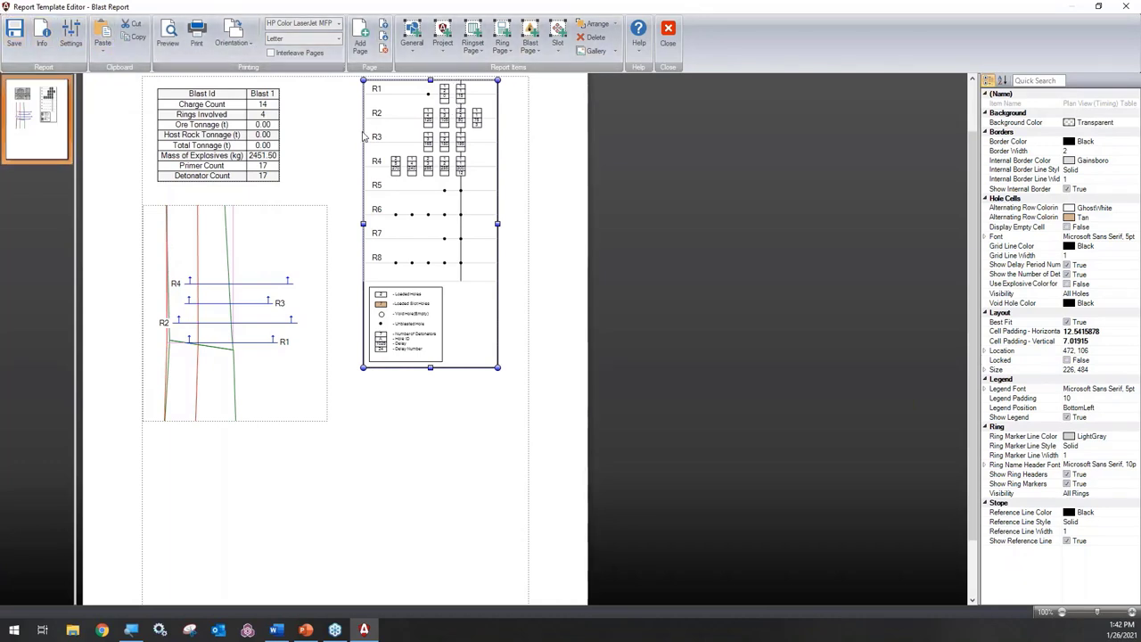
Close the report template editor
left_click(1134, 6)
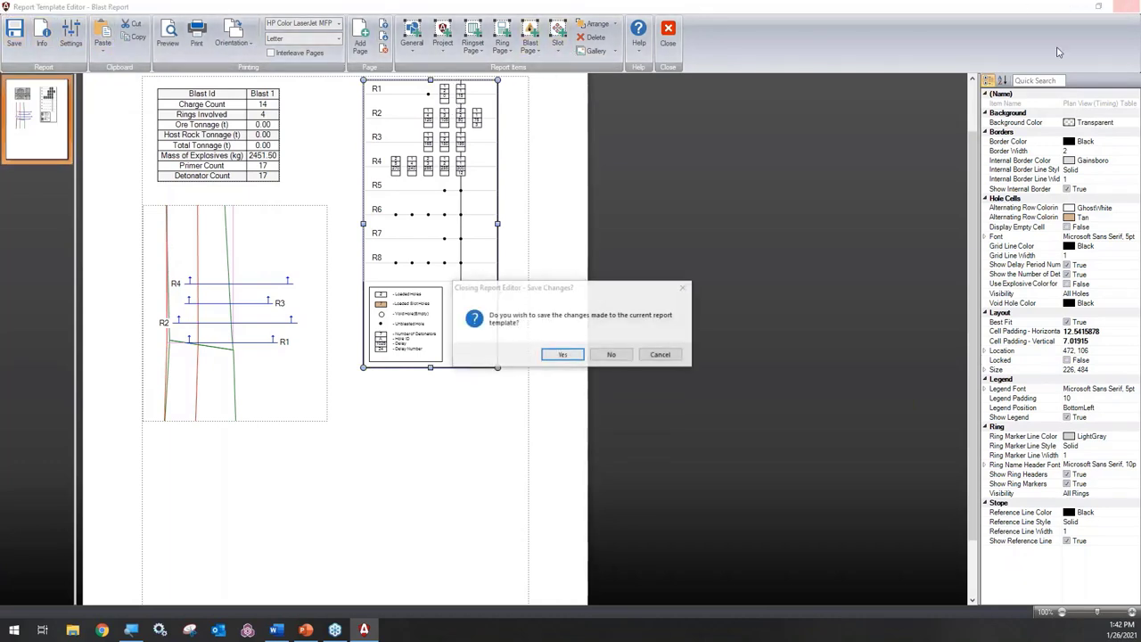